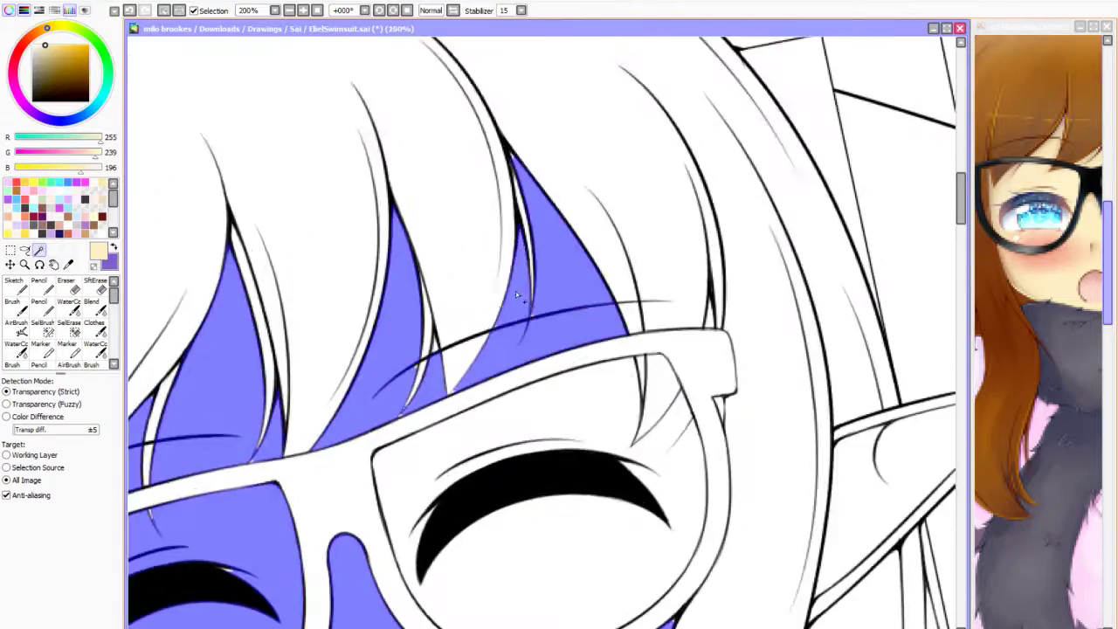
Select the enclosed skin areas of the face, neck, chest and arms with the magic wand.
{"action": "scroll", "coordinate": [552, 289], "scroll_direction": "down", "scroll_amount": 1}
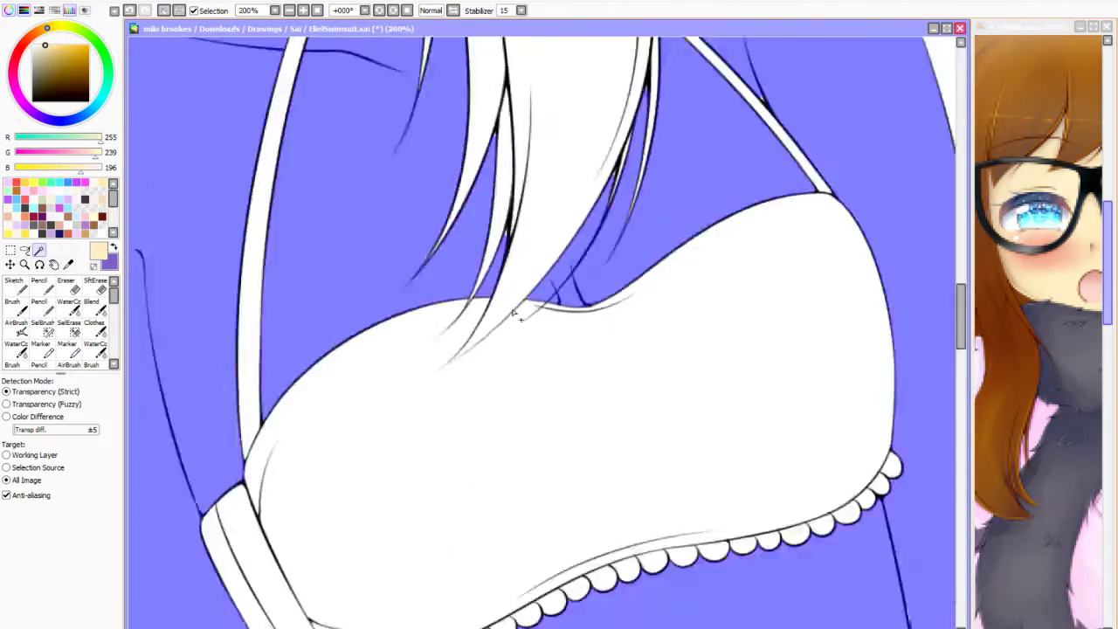
{"action": "scroll", "coordinate": [534, 298], "scroll_direction": "up", "scroll_amount": 1}
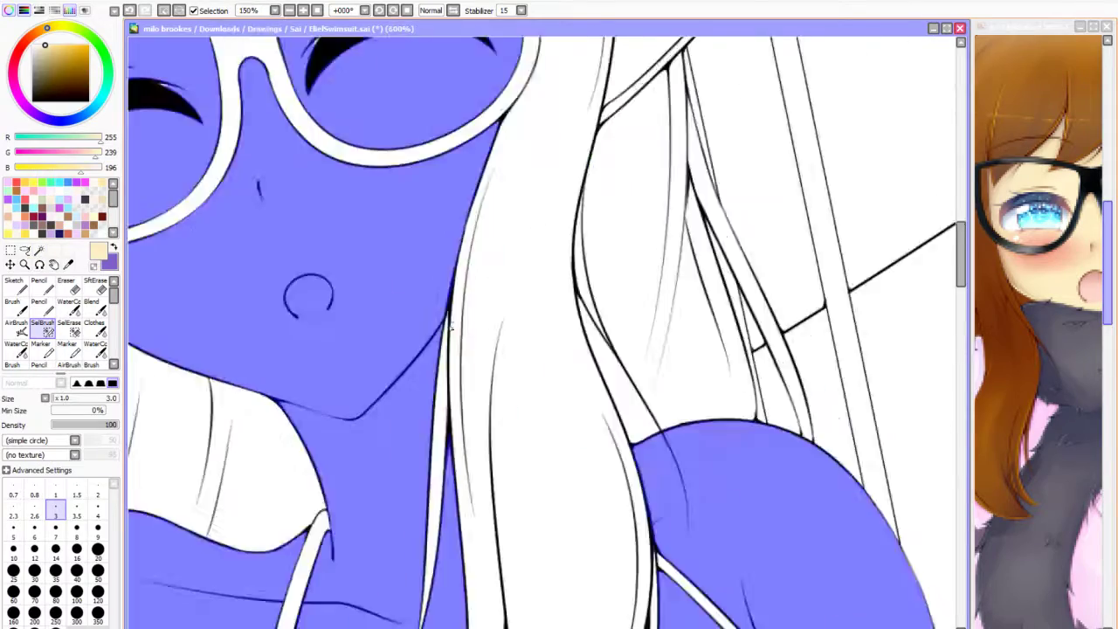
{"action": "scroll", "coordinate": [469, 318], "scroll_direction": "down", "scroll_amount": 2}
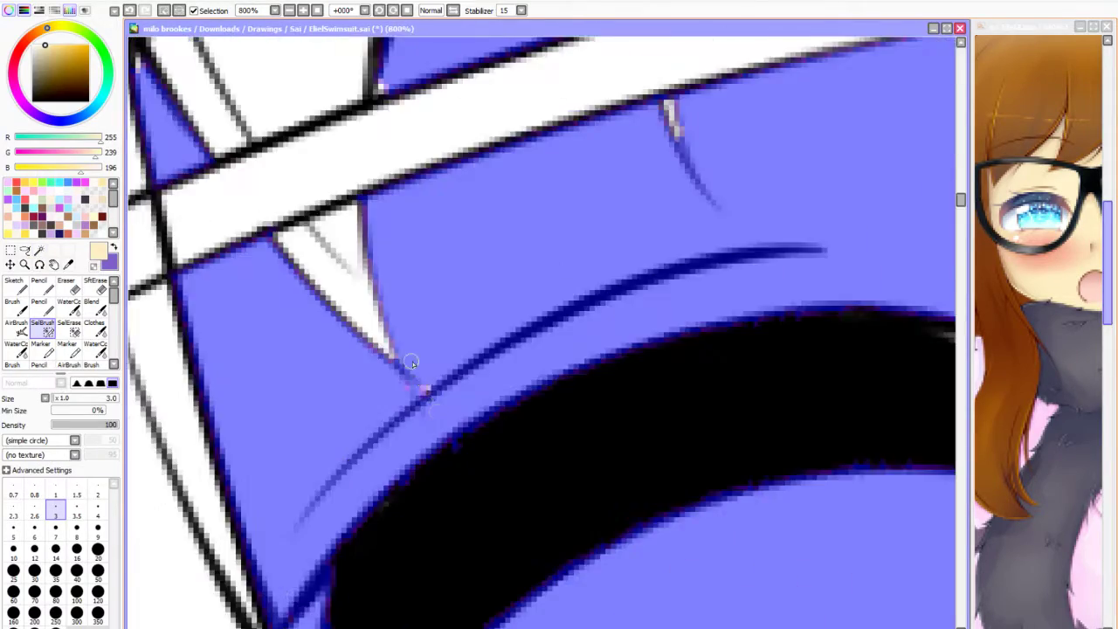
Add the missed skin slivers around the fringe strands and glasses to the selection with the selection brush at size 3.
{"action": "scroll", "coordinate": [424, 429], "scroll_direction": "down", "scroll_amount": 3}
{"action": "scroll", "coordinate": [356, 249], "scroll_direction": "up", "scroll_amount": 4}
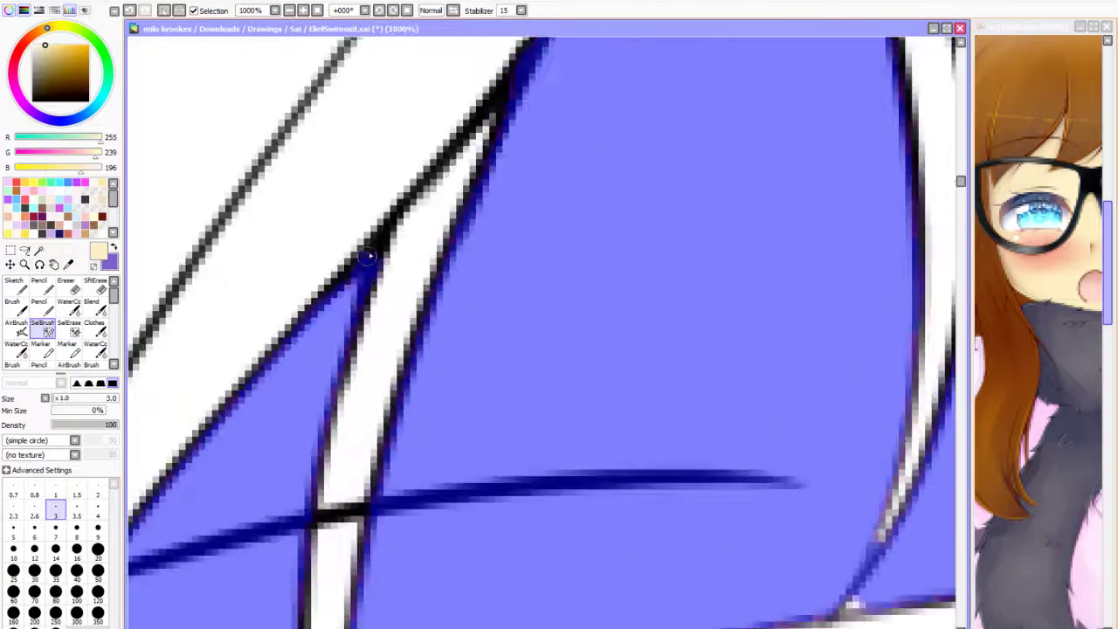
{"action": "left_click_drag", "start_coordinate": [369, 256], "coordinate": [451, 306]}
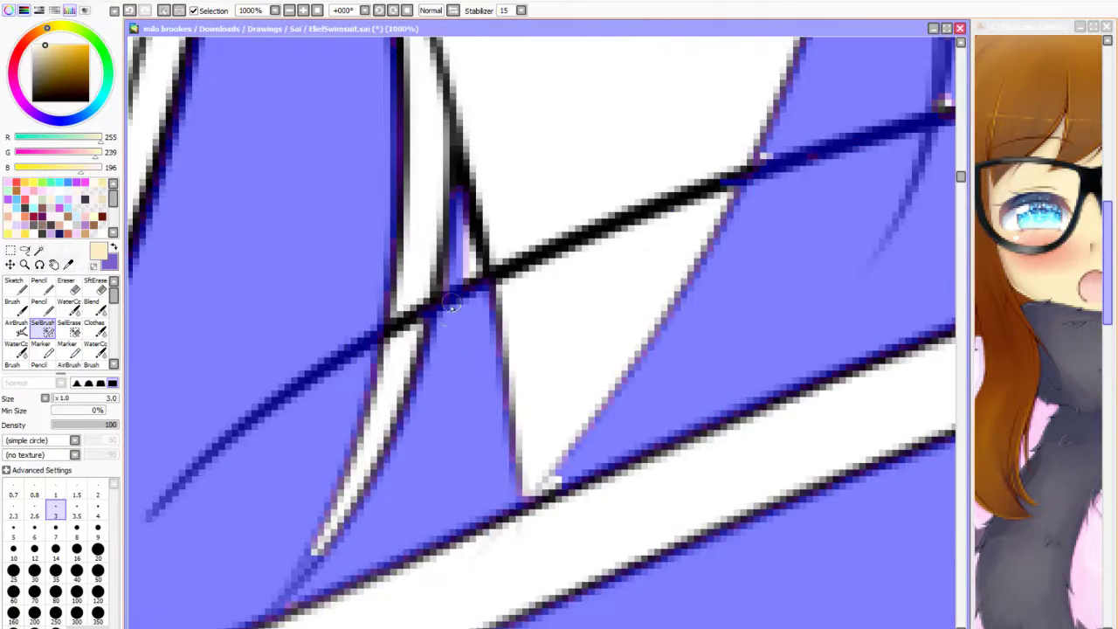
{"action": "scroll", "coordinate": [451, 306], "scroll_direction": "down", "scroll_amount": 6}
{"action": "scroll", "coordinate": [539, 397], "scroll_direction": "up", "scroll_amount": 1}
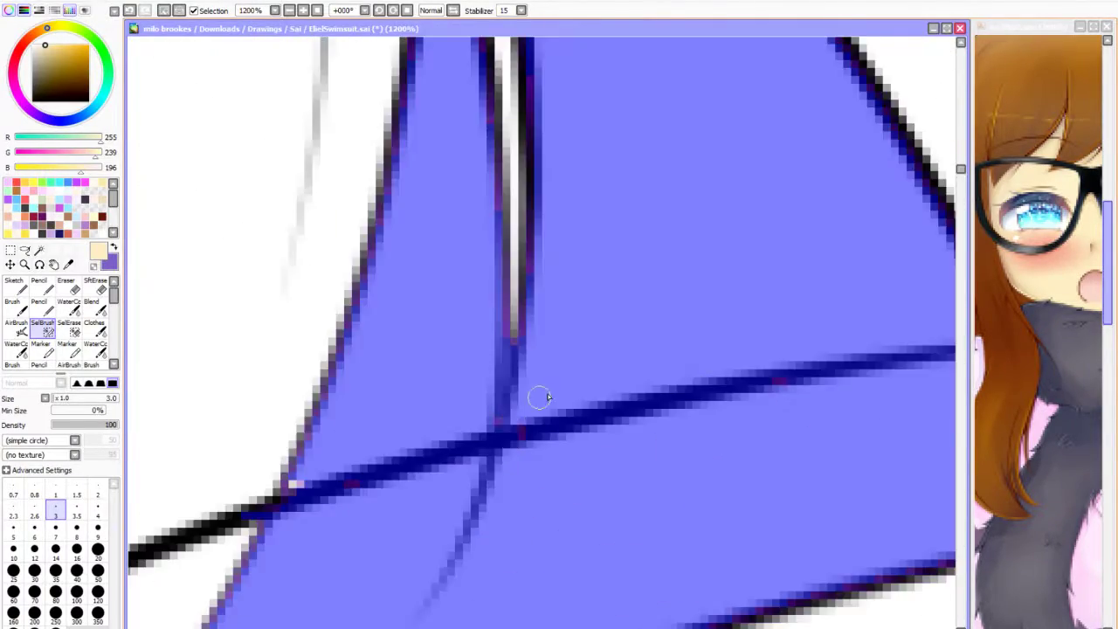
{"action": "scroll", "coordinate": [443, 314], "scroll_direction": "down", "scroll_amount": 3}
{"action": "scroll", "coordinate": [464, 313], "scroll_direction": "up", "scroll_amount": 4}
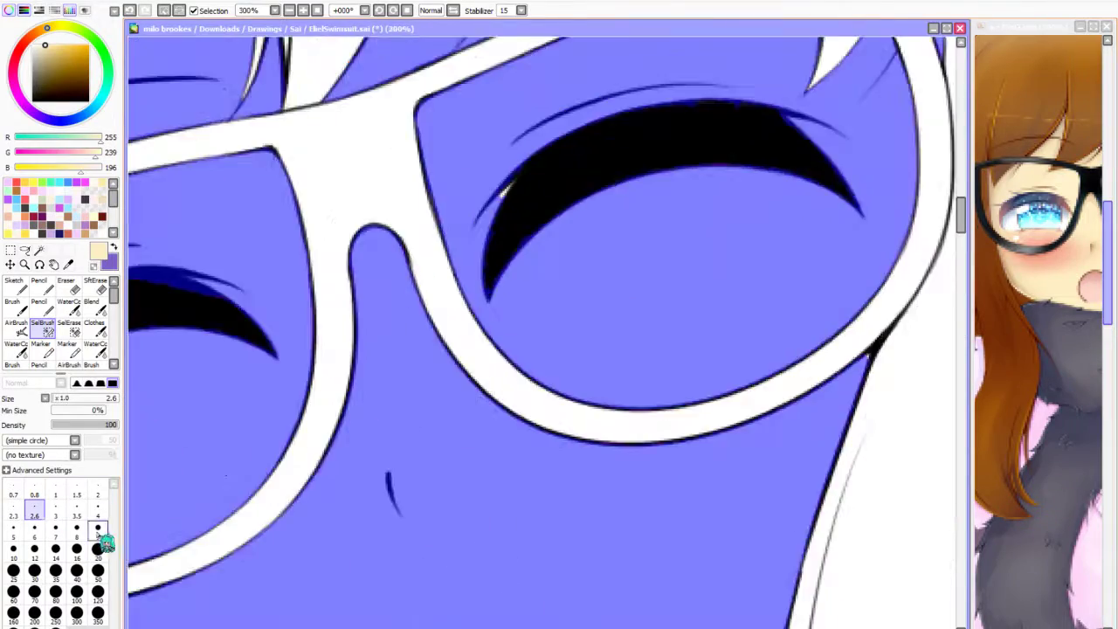
Cover the remaining specks on the face and neck with the selection brush at size 20.
{"action": "left_click", "coordinate": [99, 548]}
{"action": "scroll", "coordinate": [300, 369], "scroll_direction": "down", "scroll_amount": 3}
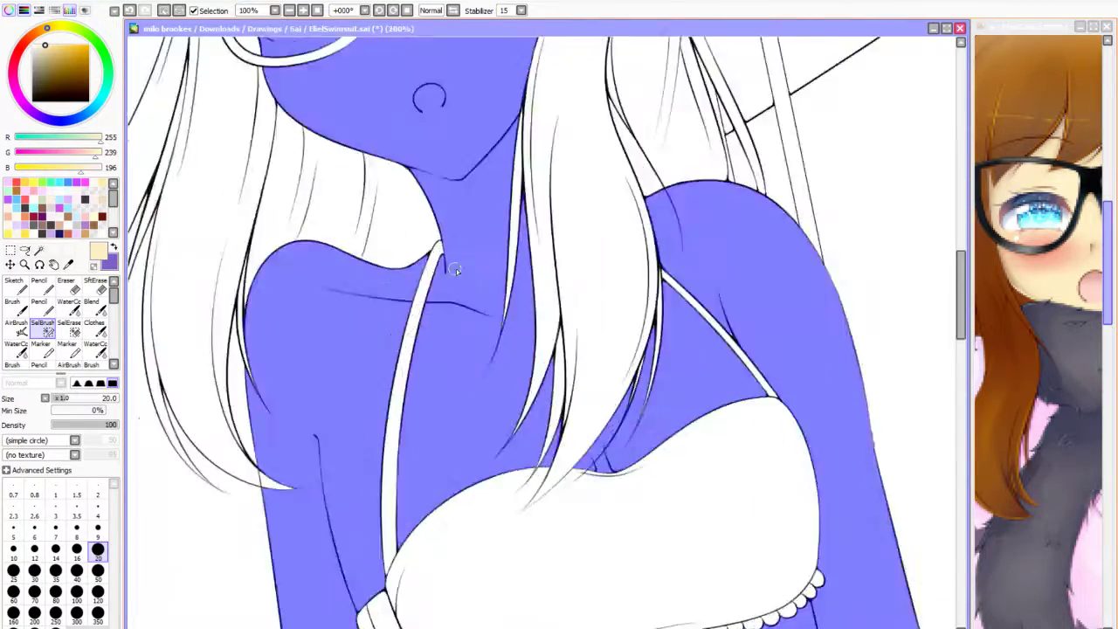
{"action": "scroll", "coordinate": [471, 332], "scroll_direction": "up", "scroll_amount": 3}
{"action": "scroll", "coordinate": [380, 232], "scroll_direction": "down", "scroll_amount": 3}
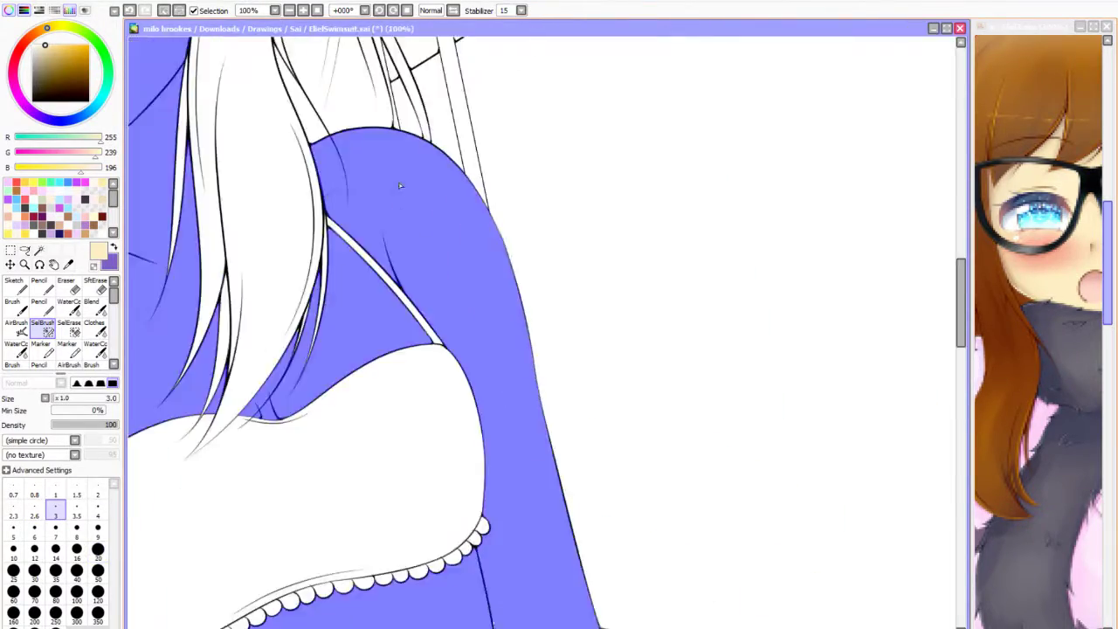
Touch up the skin selection along the shoulder, arm, hand and torso with the selection brush at size 3.
{"action": "scroll", "coordinate": [396, 167], "scroll_direction": "up", "scroll_amount": 3}
{"action": "scroll", "coordinate": [380, 179], "scroll_direction": "down", "scroll_amount": 3}
{"action": "scroll", "coordinate": [369, 252], "scroll_direction": "up", "scroll_amount": 4}
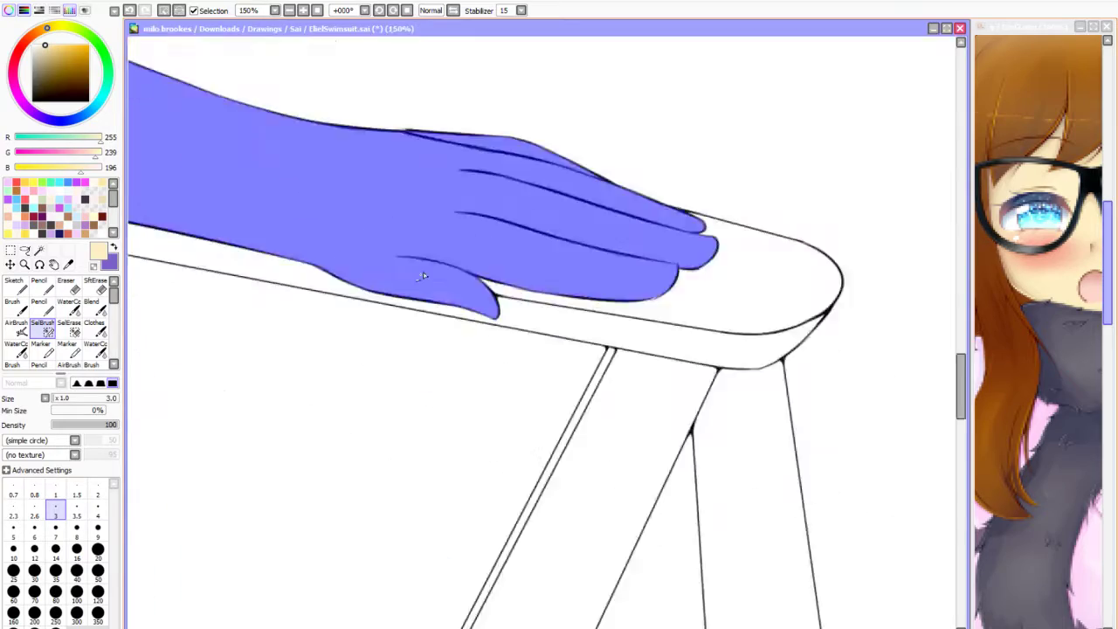
{"action": "scroll", "coordinate": [453, 392], "scroll_direction": "down", "scroll_amount": 2}
{"action": "scroll", "coordinate": [488, 335], "scroll_direction": "down", "scroll_amount": 5}
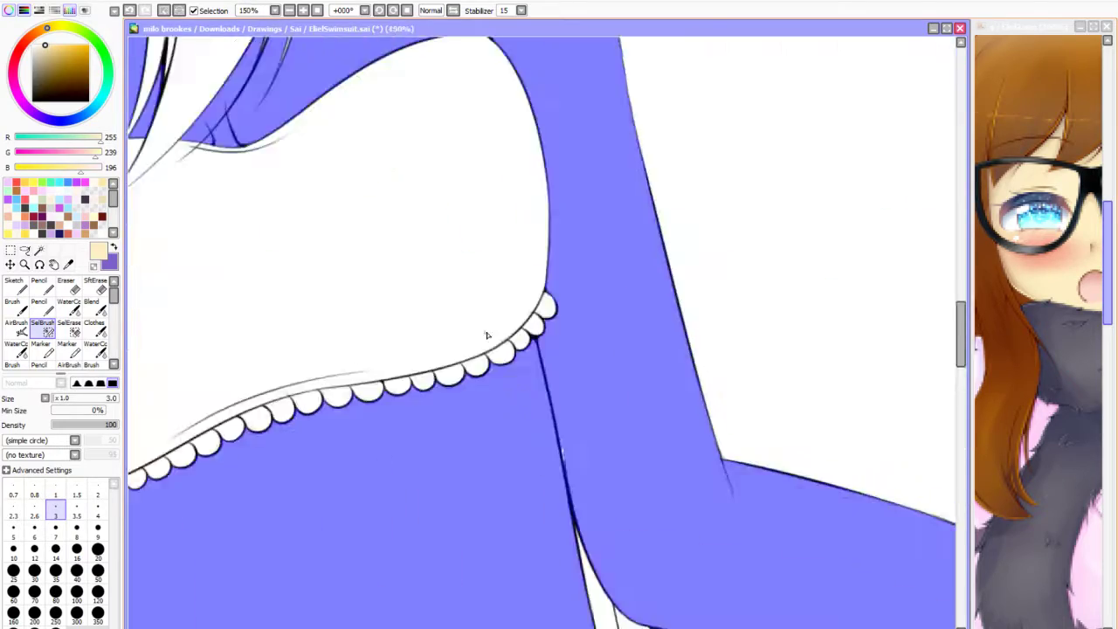
{"action": "scroll", "coordinate": [471, 383], "scroll_direction": "up", "scroll_amount": 2}
{"action": "scroll", "coordinate": [625, 429], "scroll_direction": "down", "scroll_amount": 5}
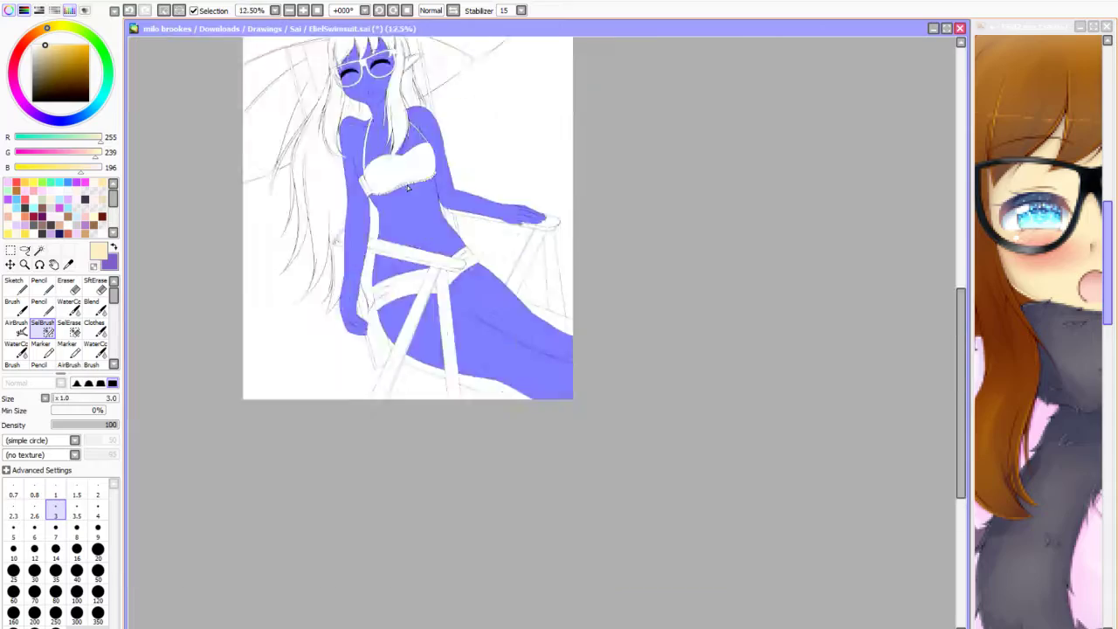
Fill the skin selection with cream (RGB 255, 239, 196), clear the selection and clean up around the glasses with the size 7 eraser.
{"action": "scroll", "coordinate": [437, 349], "scroll_direction": "up", "scroll_amount": 1}
{"action": "left_click", "coordinate": [10, 250]}
{"action": "scroll", "coordinate": [335, 186], "scroll_direction": "up", "scroll_amount": 9}
{"action": "scroll", "coordinate": [274, 219], "scroll_direction": "down", "scroll_amount": 3}
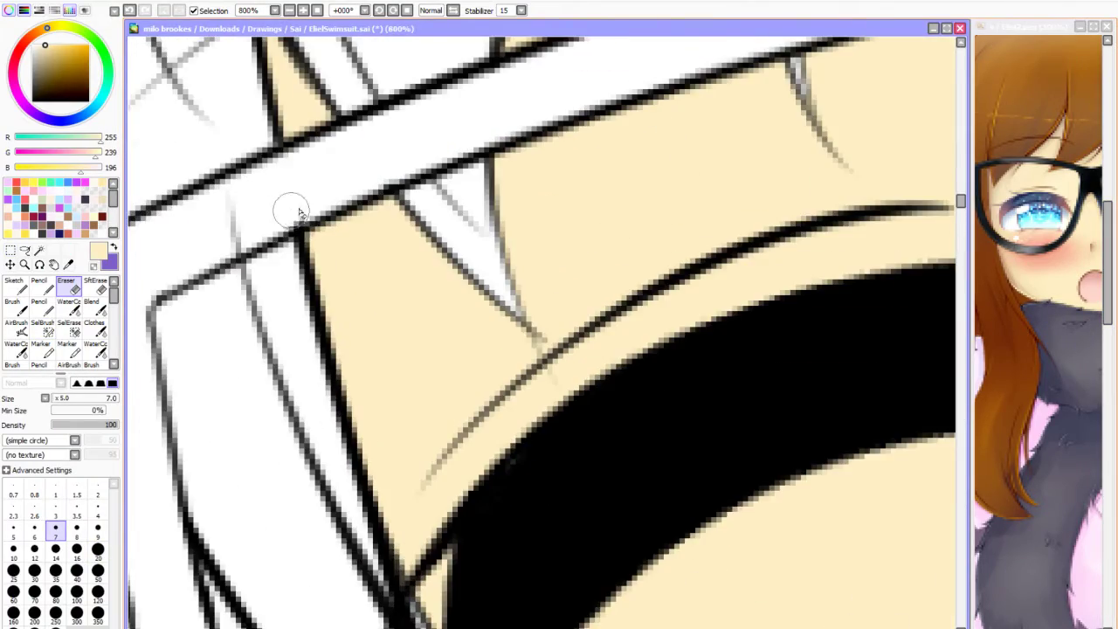
{"action": "scroll", "coordinate": [262, 223], "scroll_direction": "up", "scroll_amount": 3}
{"action": "scroll", "coordinate": [250, 230], "scroll_direction": "down", "scroll_amount": 4}
{"action": "scroll", "coordinate": [473, 181], "scroll_direction": "down", "scroll_amount": 2}
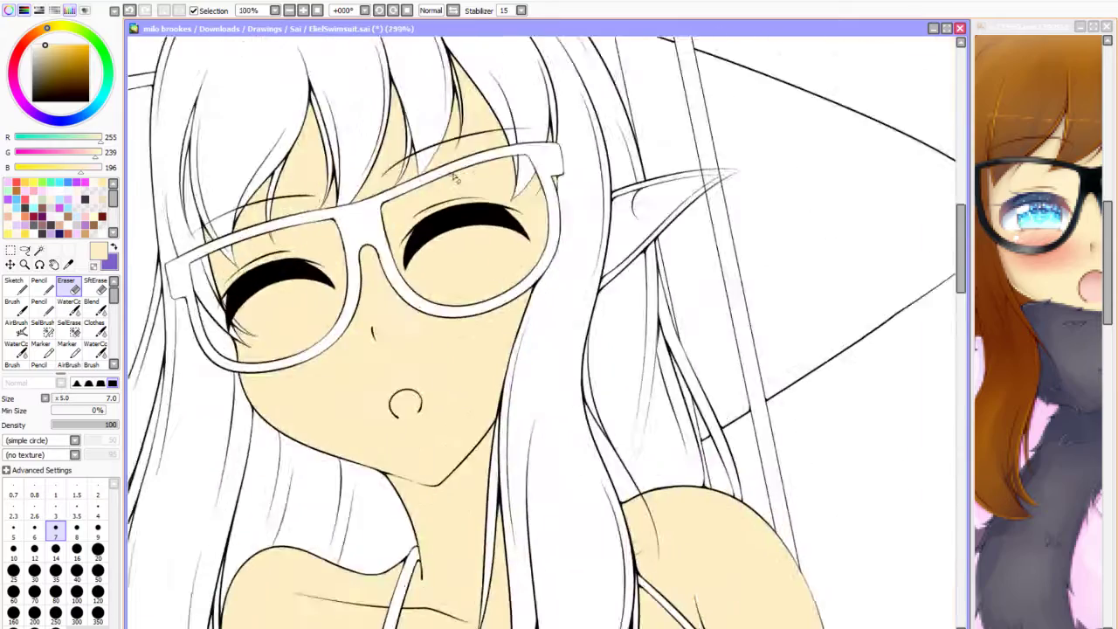
Check the reference picture and select the whole pointed ear with the magic wand.
{"action": "left_click", "coordinate": [1018, 188]}
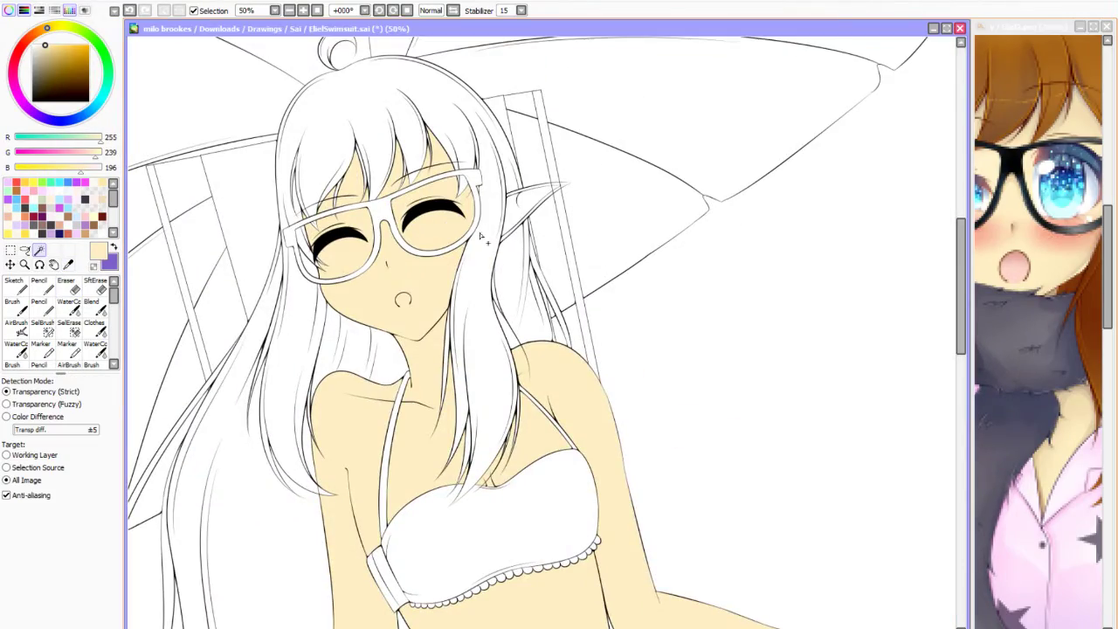
{"action": "left_click", "coordinate": [489, 225]}
{"action": "scroll", "coordinate": [521, 271], "scroll_direction": "up", "scroll_amount": 4}
{"action": "scroll", "coordinate": [560, 288], "scroll_direction": "down", "scroll_amount": 2}
{"action": "scroll", "coordinate": [499, 275], "scroll_direction": "down", "scroll_amount": 2}
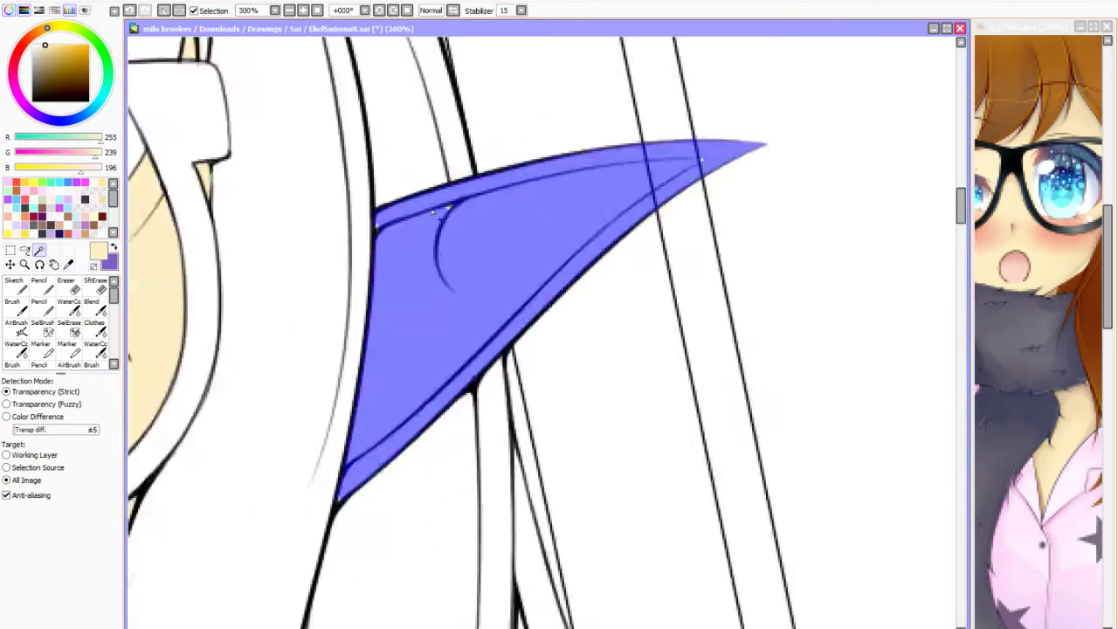
Fill the ear with the cream skin colour and clean up its edges with the size 7 eraser.
{"action": "key", "text": "ctrl+e"}
{"action": "scroll", "coordinate": [591, 318], "scroll_direction": "up", "scroll_amount": 4}
{"action": "key", "text": "v"}
{"action": "scroll", "coordinate": [454, 232], "scroll_direction": "down", "scroll_amount": 3}
{"action": "scroll", "coordinate": [454, 232], "scroll_direction": "up", "scroll_amount": 2}
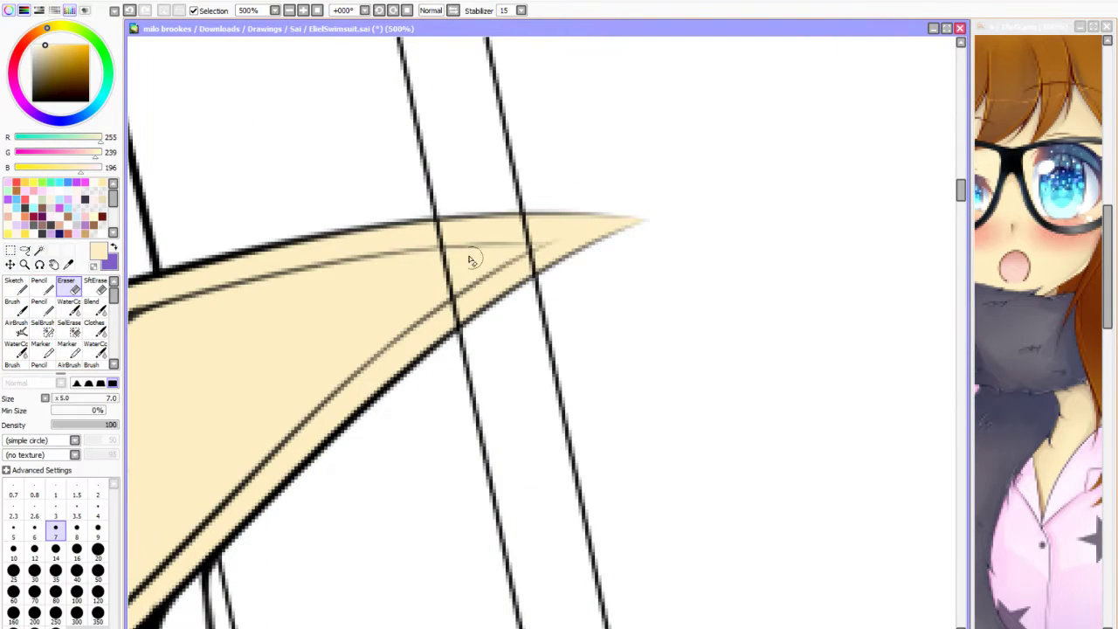
{"action": "scroll", "coordinate": [445, 290], "scroll_direction": "down", "scroll_amount": 10}
{"action": "scroll", "coordinate": [446, 290], "scroll_direction": "up", "scroll_amount": 2}
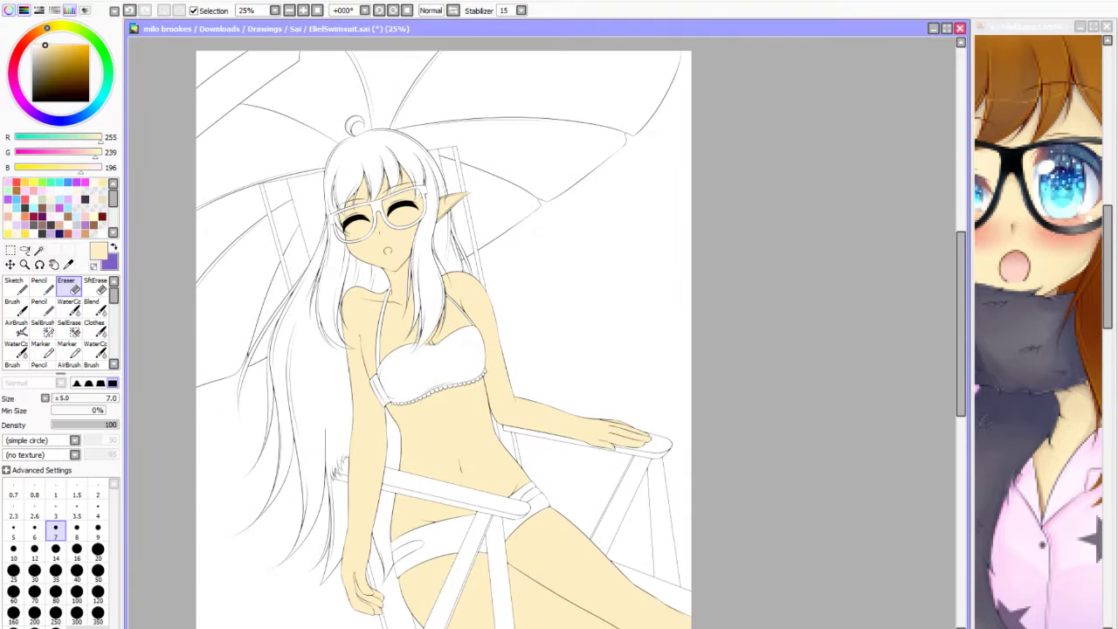
Pick the dark grey (RGB 64, 60, 69) from the reference's glasses and fill the selected glasses frame with it.
{"action": "left_click", "coordinate": [69, 265]}
{"action": "scroll", "coordinate": [1046, 144], "scroll_direction": "up", "scroll_amount": 3}
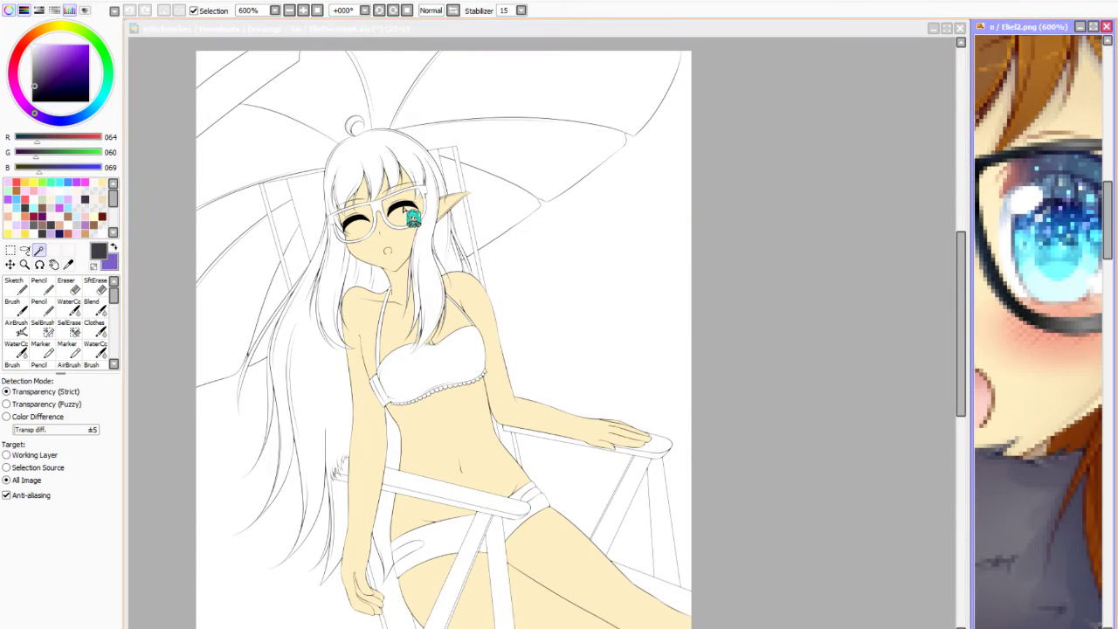
{"action": "left_click", "coordinate": [411, 218]}
{"action": "scroll", "coordinate": [411, 218], "scroll_direction": "up", "scroll_amount": 8}
{"action": "scroll", "coordinate": [541, 245], "scroll_direction": "down", "scroll_amount": 8}
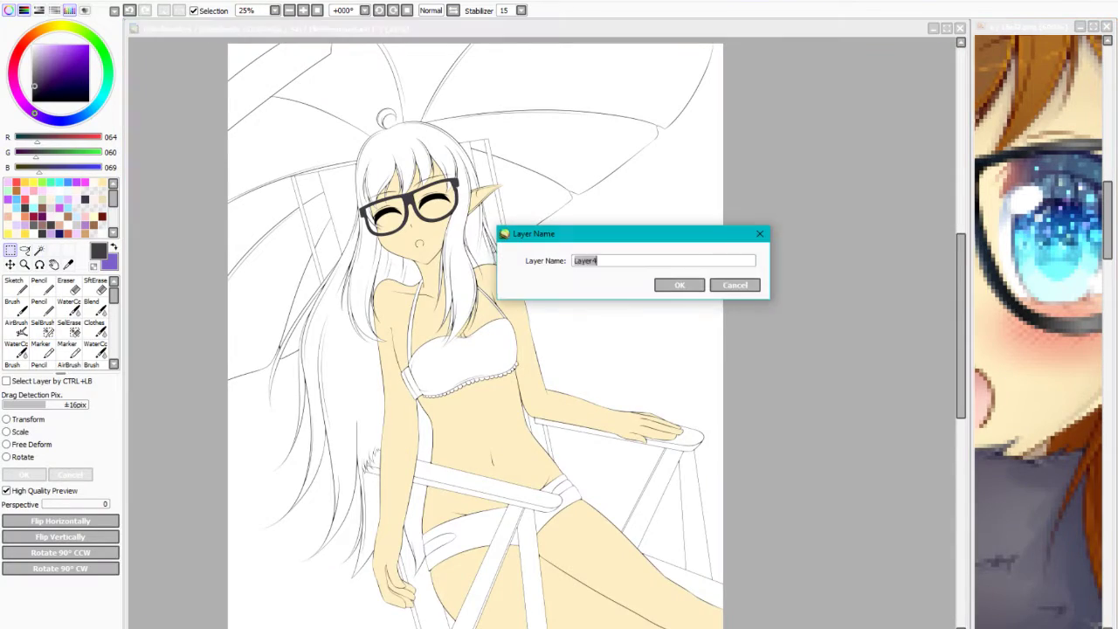
Set the colour to white and select the bikini top together with the scallops along its lower trim.
{"action": "left_click", "coordinate": [58, 182]}
{"action": "left_click", "coordinate": [463, 349]}
{"action": "scroll", "coordinate": [463, 349], "scroll_direction": "up", "scroll_amount": 8}
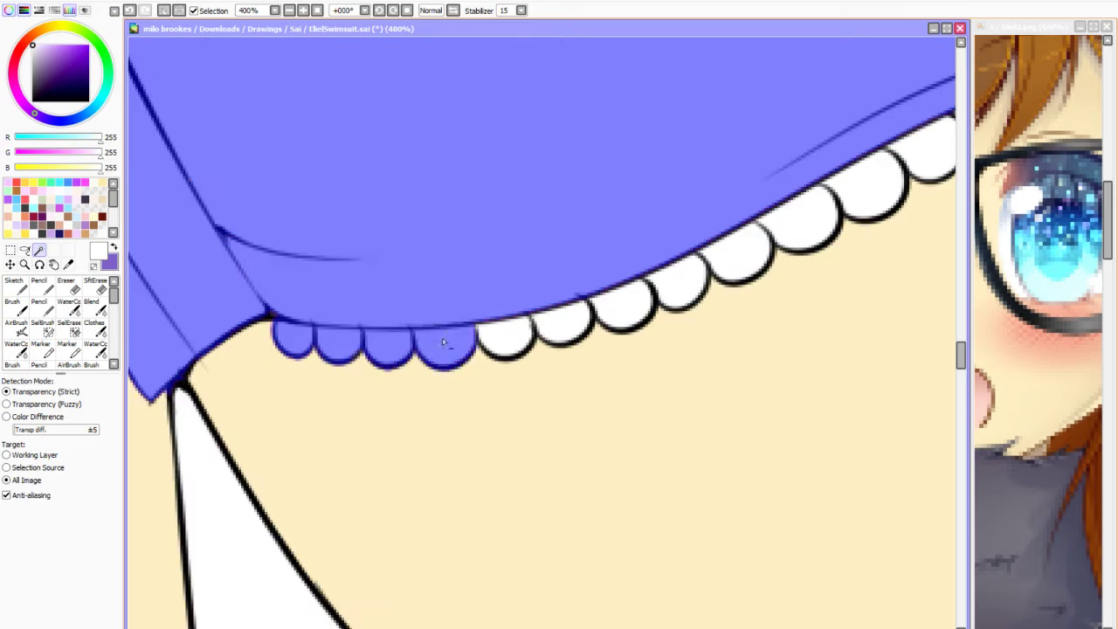
{"action": "left_click", "coordinate": [507, 345]}
{"action": "left_click", "coordinate": [471, 315]}
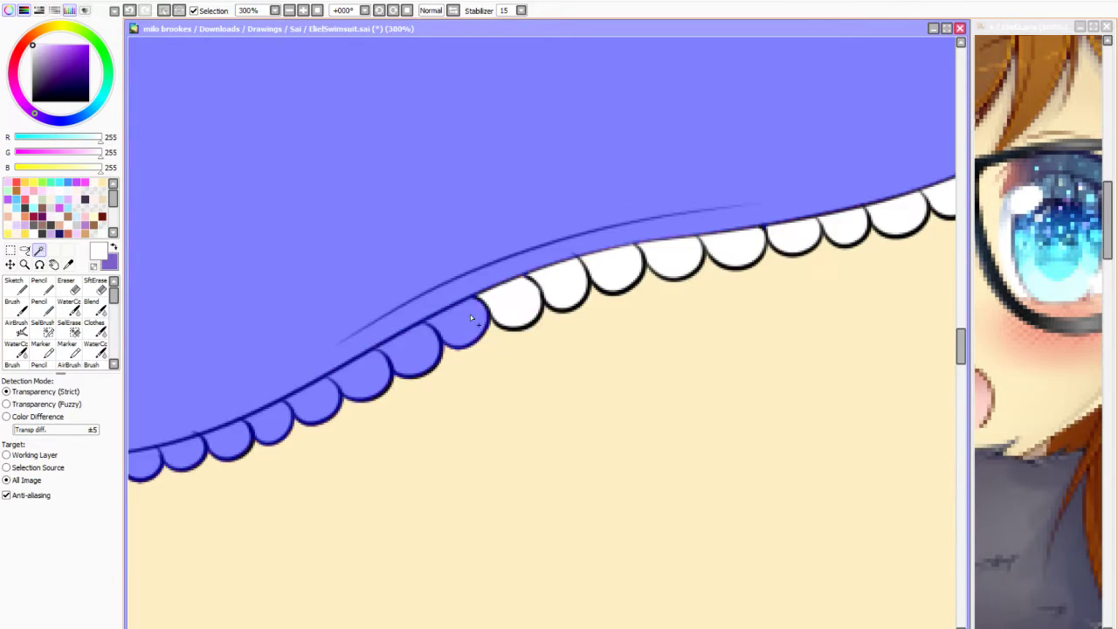
{"action": "left_click", "coordinate": [560, 288]}
Add the rest of the trim and the shoulder straps to the selection and fill the bikini top with white.
{"action": "scroll", "coordinate": [411, 402], "scroll_direction": "down", "scroll_amount": 2}
{"action": "scroll", "coordinate": [577, 382], "scroll_direction": "up", "scroll_amount": 3}
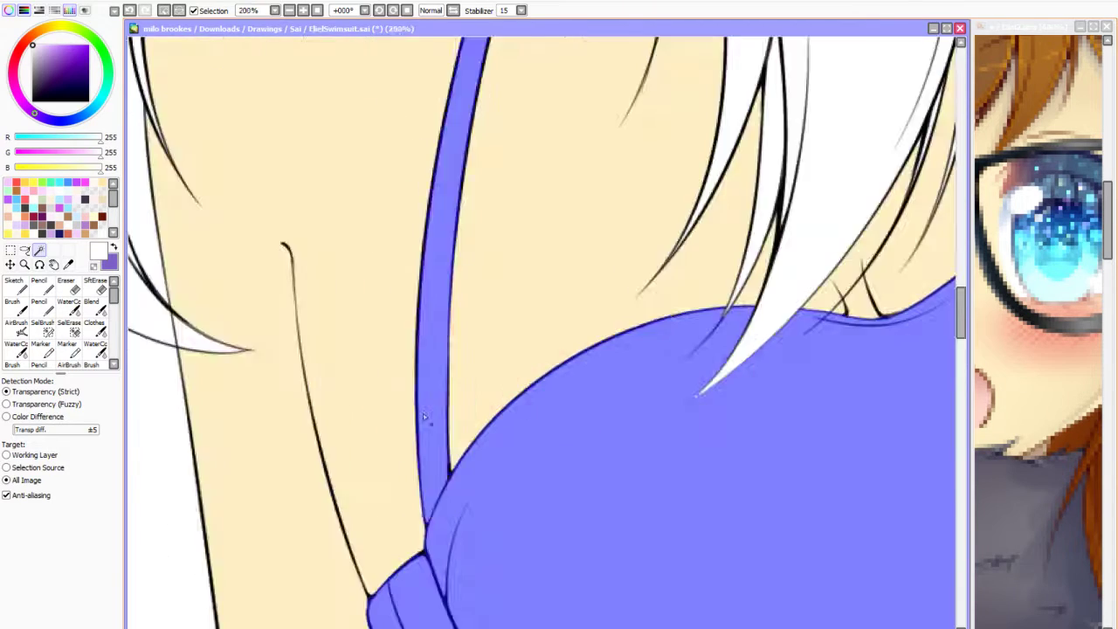
{"action": "scroll", "coordinate": [448, 429], "scroll_direction": "down", "scroll_amount": 6}
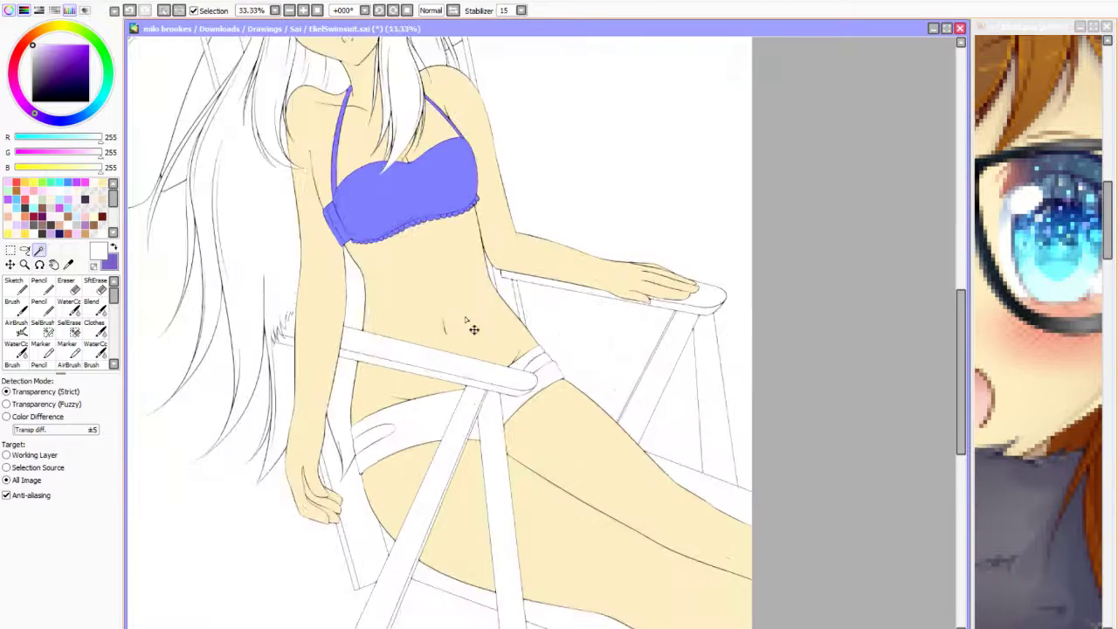
{"action": "scroll", "coordinate": [382, 170], "scroll_direction": "up", "scroll_amount": 8}
{"action": "scroll", "coordinate": [381, 169], "scroll_direction": "down", "scroll_amount": 2}
{"action": "key", "text": "ctrl"}
{"action": "scroll", "coordinate": [383, 332], "scroll_direction": "down", "scroll_amount": 8}
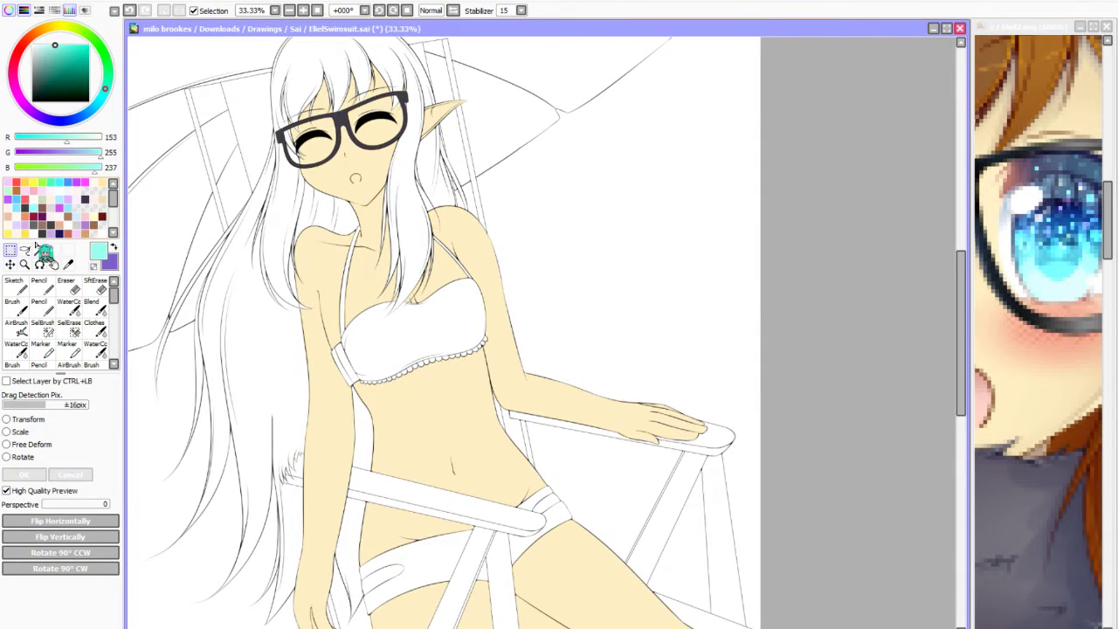
Select the bikini bottom and fill it with light aqua (RGB 174, 255, 246).
{"action": "scroll", "coordinate": [357, 320], "scroll_direction": "up", "scroll_amount": 6}
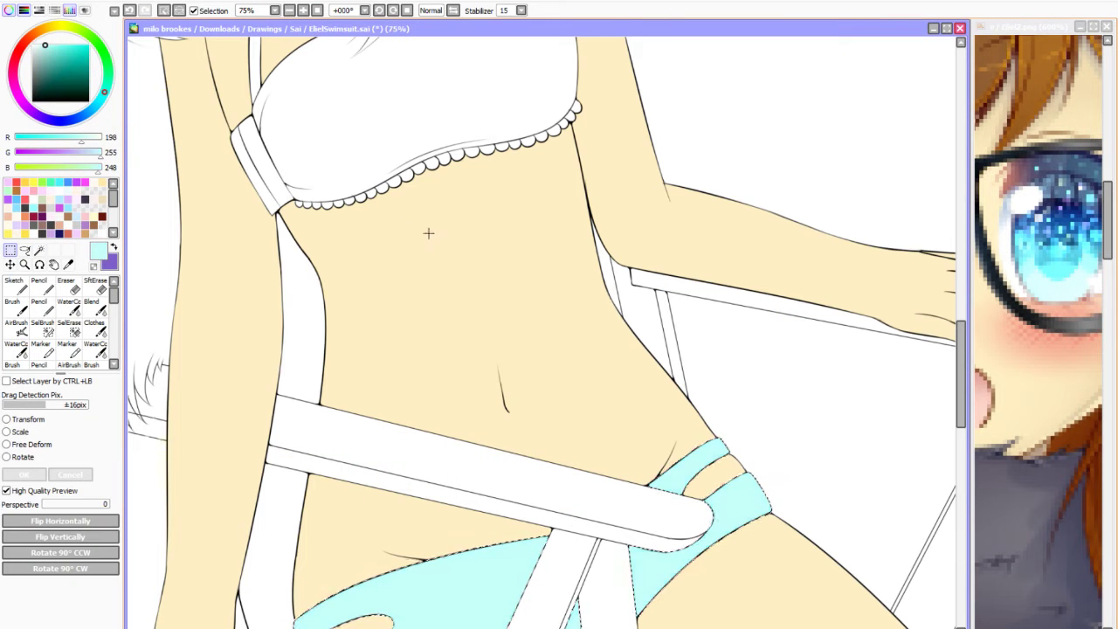
{"action": "scroll", "coordinate": [542, 332], "scroll_direction": "down", "scroll_amount": 5}
{"action": "scroll", "coordinate": [542, 332], "scroll_direction": "up", "scroll_amount": 3}
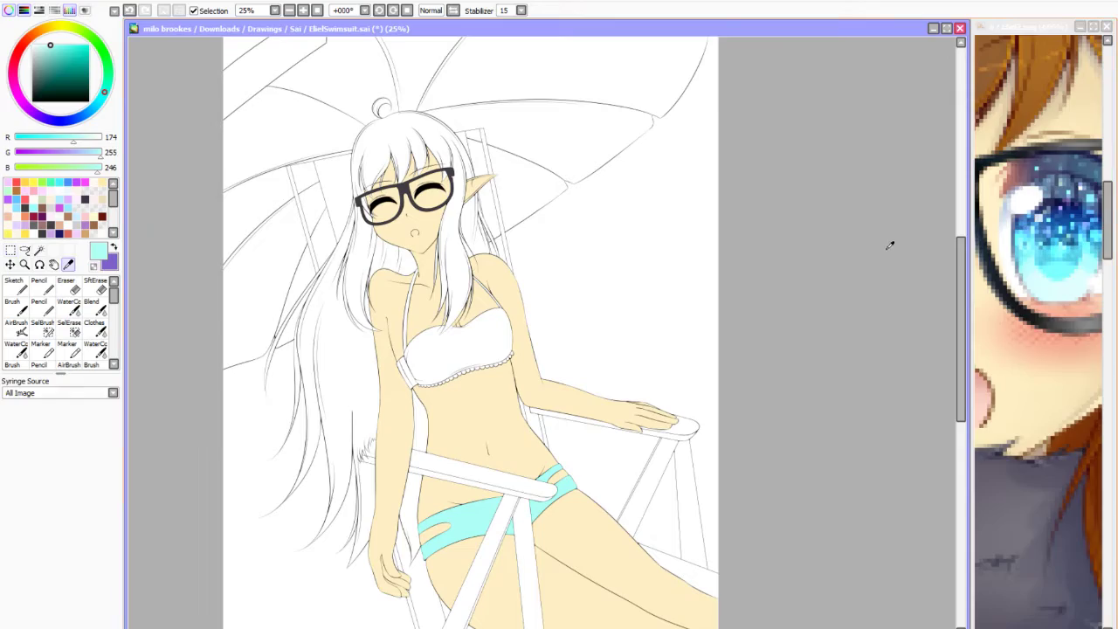
Pick the brown (RGB 197, 138, 63) from the reference's hair and select the hair sections with the magic wand.
{"action": "left_click", "coordinate": [1053, 196]}
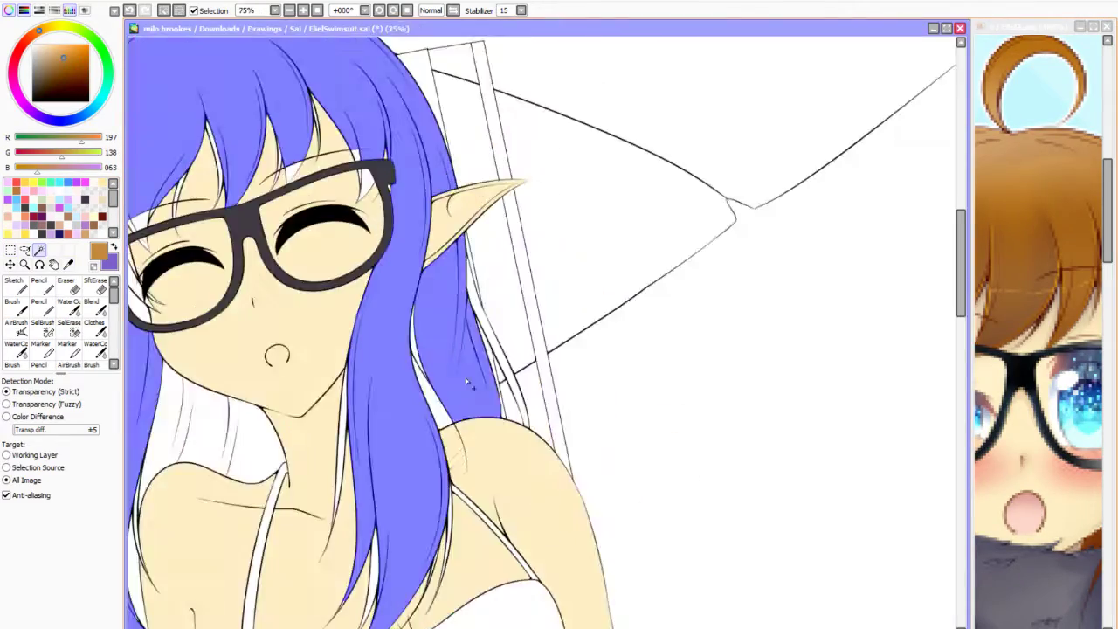
{"action": "scroll", "coordinate": [466, 378], "scroll_direction": "up", "scroll_amount": 3}
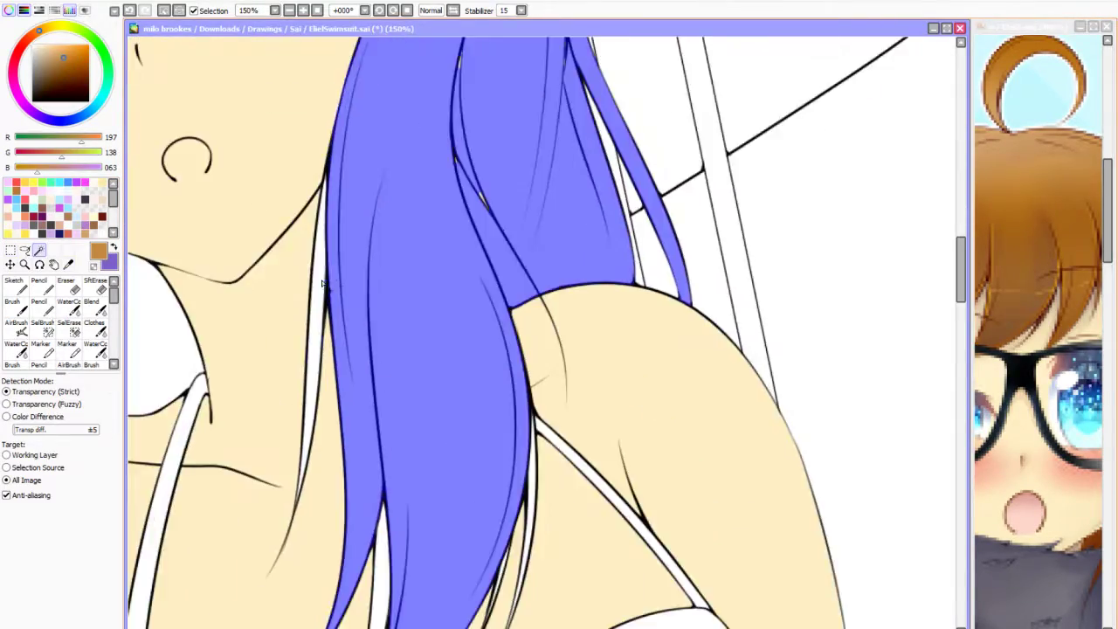
{"action": "scroll", "coordinate": [313, 226], "scroll_direction": "down", "scroll_amount": 3}
{"action": "scroll", "coordinate": [312, 226], "scroll_direction": "up", "scroll_amount": 8}
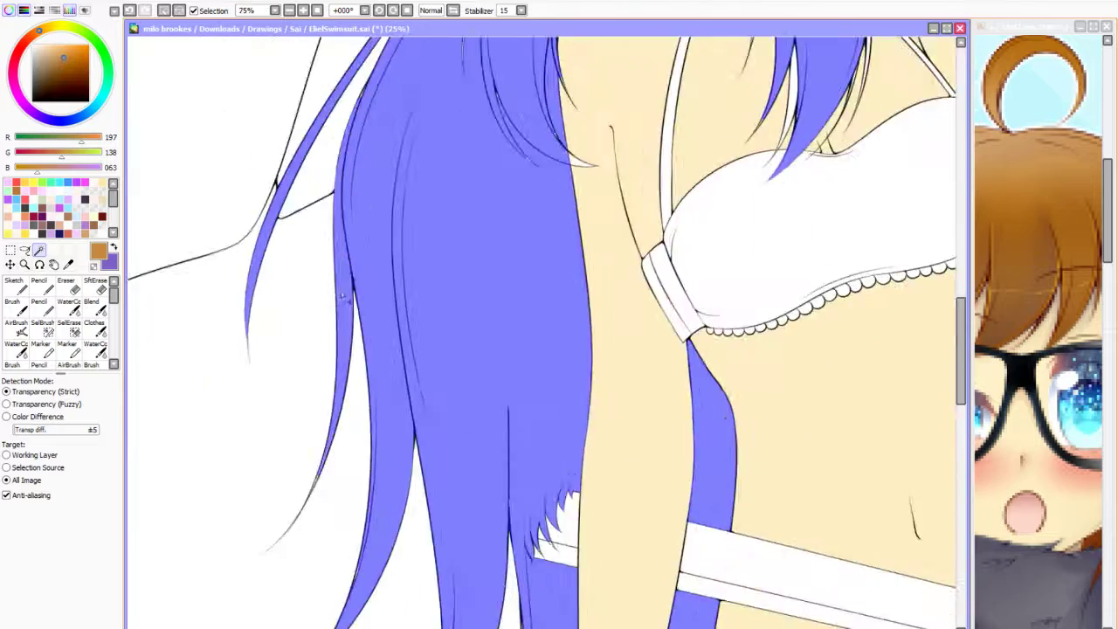
Extend the hair selection into the narrow tips of the long strands with the selection brush at size 3.
{"action": "key", "text": "b"}
{"action": "key", "text": "bracketleft"}
{"action": "key", "text": "bracketleft"}
{"action": "key", "text": "bracketleft"}
{"action": "scroll", "coordinate": [344, 350], "scroll_direction": "down", "scroll_amount": 3}
{"action": "scroll", "coordinate": [376, 346], "scroll_direction": "up", "scroll_amount": 4}
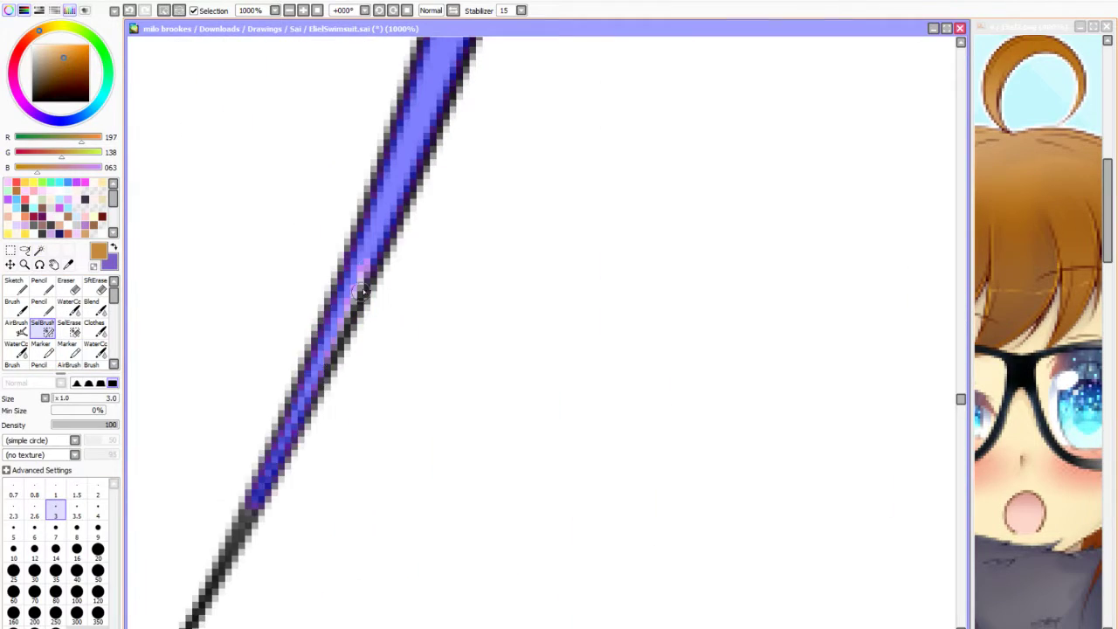
{"action": "scroll", "coordinate": [408, 319], "scroll_direction": "down", "scroll_amount": 2}
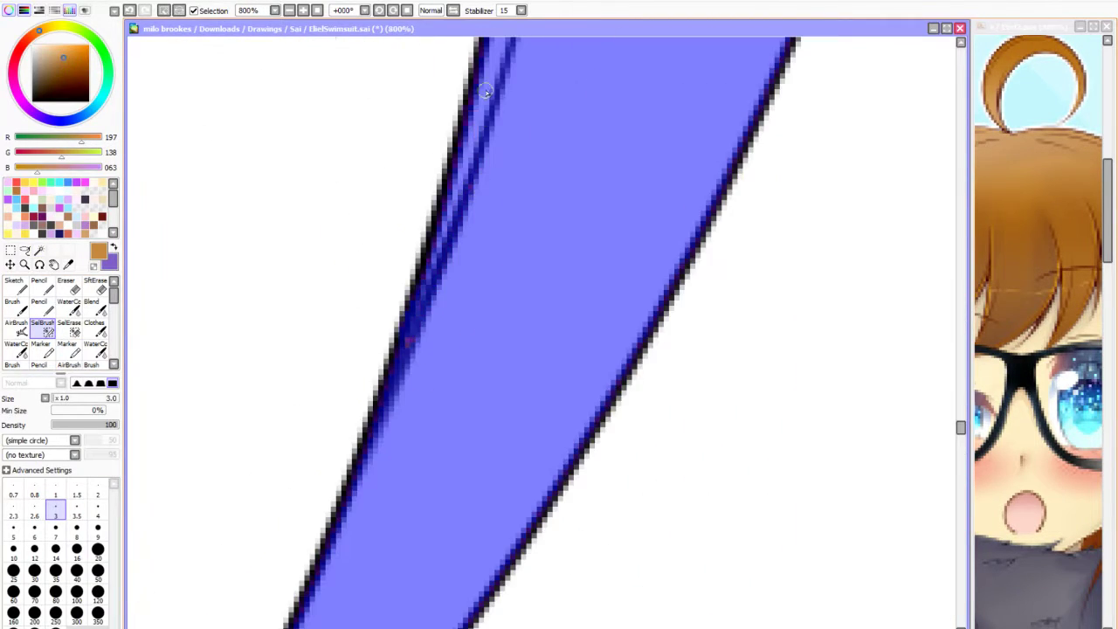
{"action": "scroll", "coordinate": [597, 318], "scroll_direction": "up", "scroll_amount": 2}
{"action": "scroll", "coordinate": [601, 328], "scroll_direction": "down", "scroll_amount": 6}
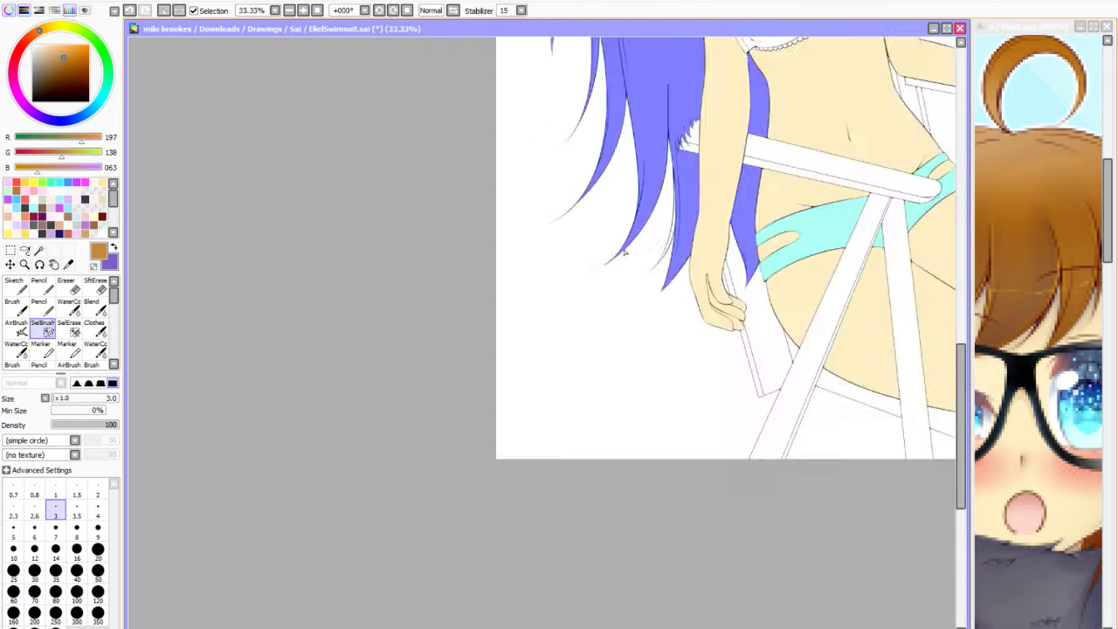
Add the thin outer strands at the lower ends of the hair to the selection with the magic wand.
{"action": "scroll", "coordinate": [600, 328], "scroll_direction": "up", "scroll_amount": 6}
{"action": "scroll", "coordinate": [594, 367], "scroll_direction": "down", "scroll_amount": 2}
{"action": "scroll", "coordinate": [552, 270], "scroll_direction": "down", "scroll_amount": 2}
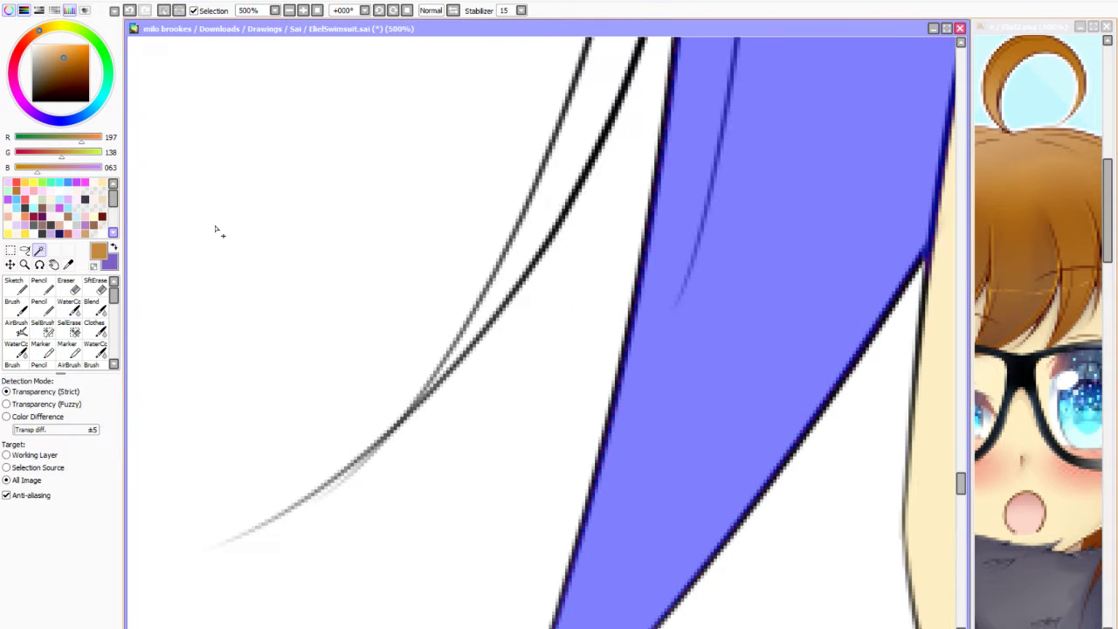
{"action": "scroll", "coordinate": [458, 329], "scroll_direction": "up", "scroll_amount": 5}
{"action": "scroll", "coordinate": [514, 294], "scroll_direction": "down", "scroll_amount": 3}
{"action": "scroll", "coordinate": [445, 421], "scroll_direction": "up", "scroll_amount": 4}
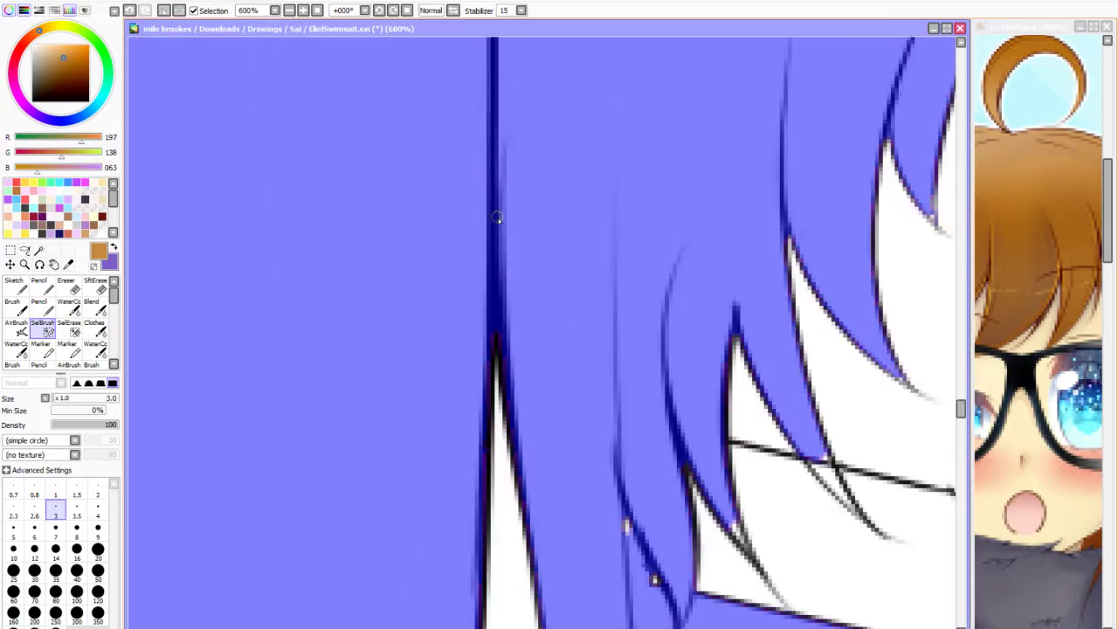
Extend the hair selection into the jagged tips beside the arm with the selection brush at size 3.
{"action": "scroll", "coordinate": [446, 421], "scroll_direction": "down", "scroll_amount": 4}
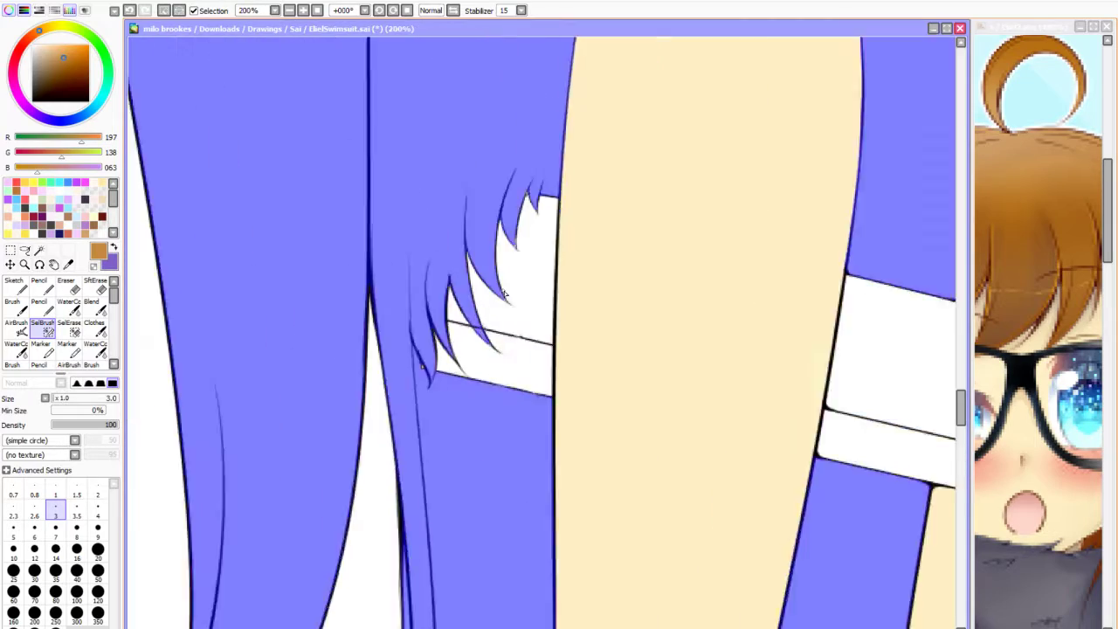
{"action": "scroll", "coordinate": [325, 474], "scroll_direction": "up", "scroll_amount": 2}
{"action": "scroll", "coordinate": [325, 474], "scroll_direction": "down", "scroll_amount": 2}
{"action": "scroll", "coordinate": [628, 351], "scroll_direction": "up", "scroll_amount": 4}
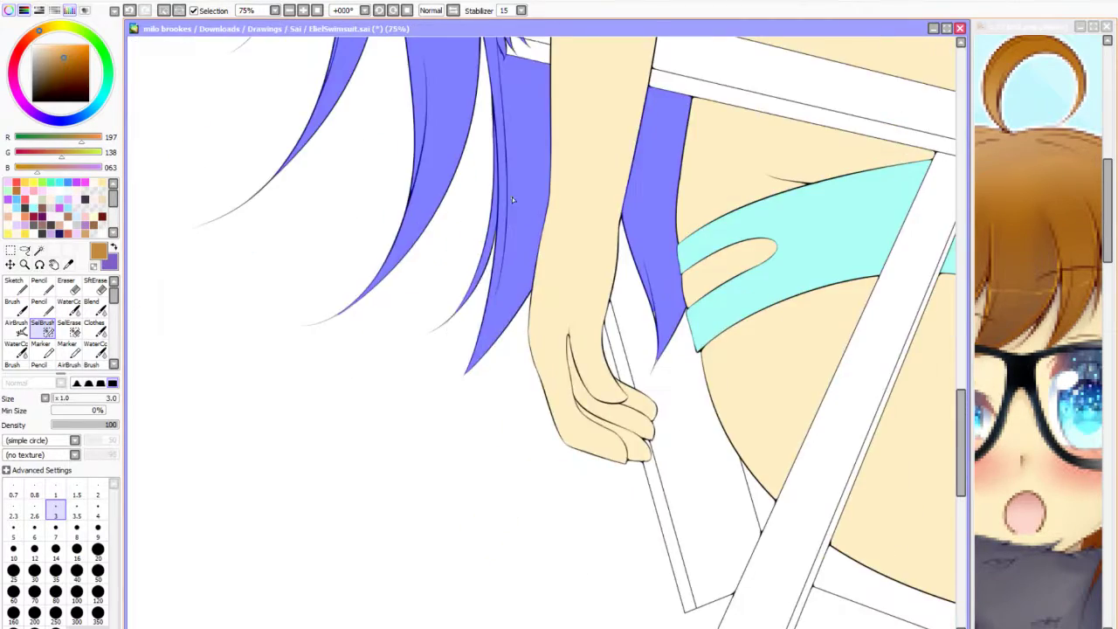
{"action": "scroll", "coordinate": [599, 530], "scroll_direction": "down", "scroll_amount": 4}
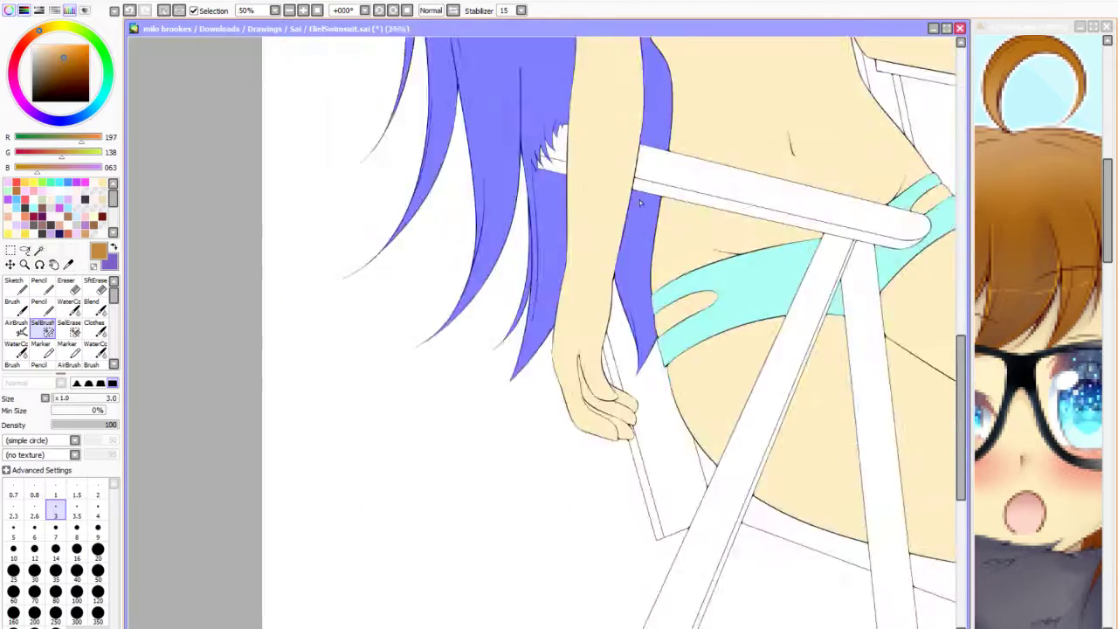
Paint the strands crossing the shoulder and upper arm into the selection with the selection brush at sizes 20 and 120.
{"action": "scroll", "coordinate": [468, 234], "scroll_direction": "up", "scroll_amount": 3}
{"action": "left_click", "coordinate": [39, 250]}
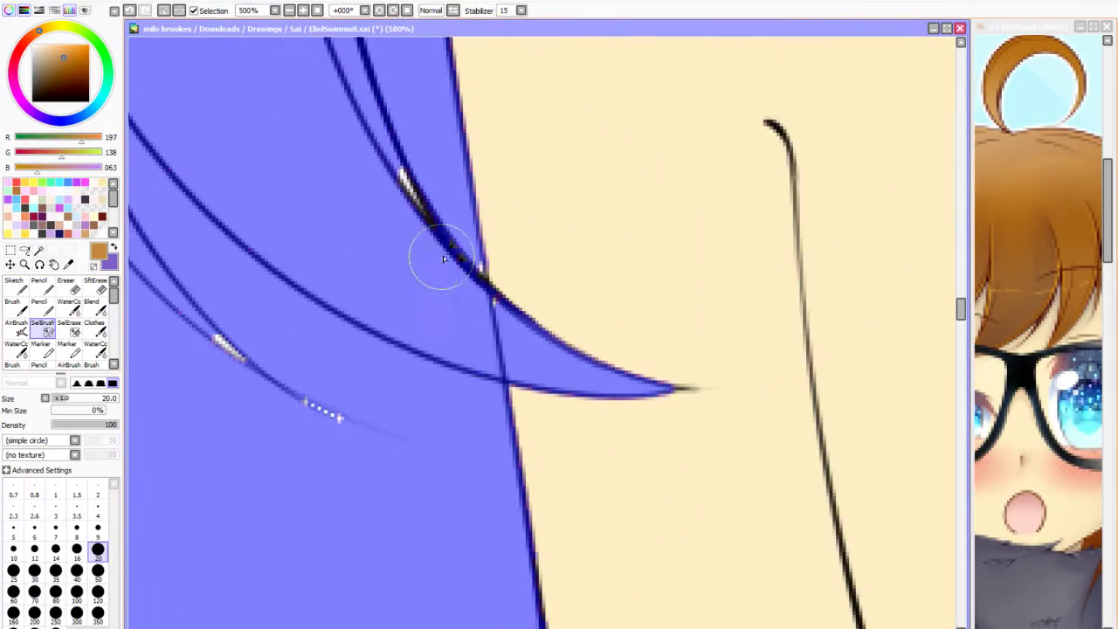
{"action": "scroll", "coordinate": [428, 273], "scroll_direction": "down", "scroll_amount": 5}
{"action": "scroll", "coordinate": [437, 219], "scroll_direction": "up", "scroll_amount": 5}
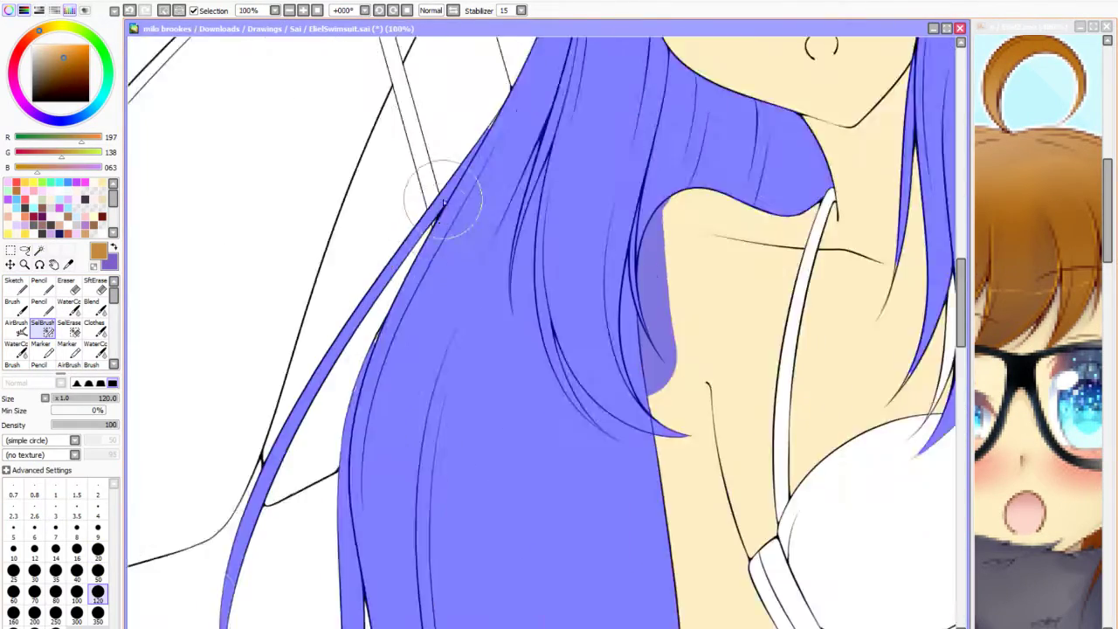
Touch up the remaining gaps in the long side hair selection with the selection brush at size 7.
{"action": "left_click", "coordinate": [55, 528]}
{"action": "scroll", "coordinate": [385, 199], "scroll_direction": "down", "scroll_amount": 5}
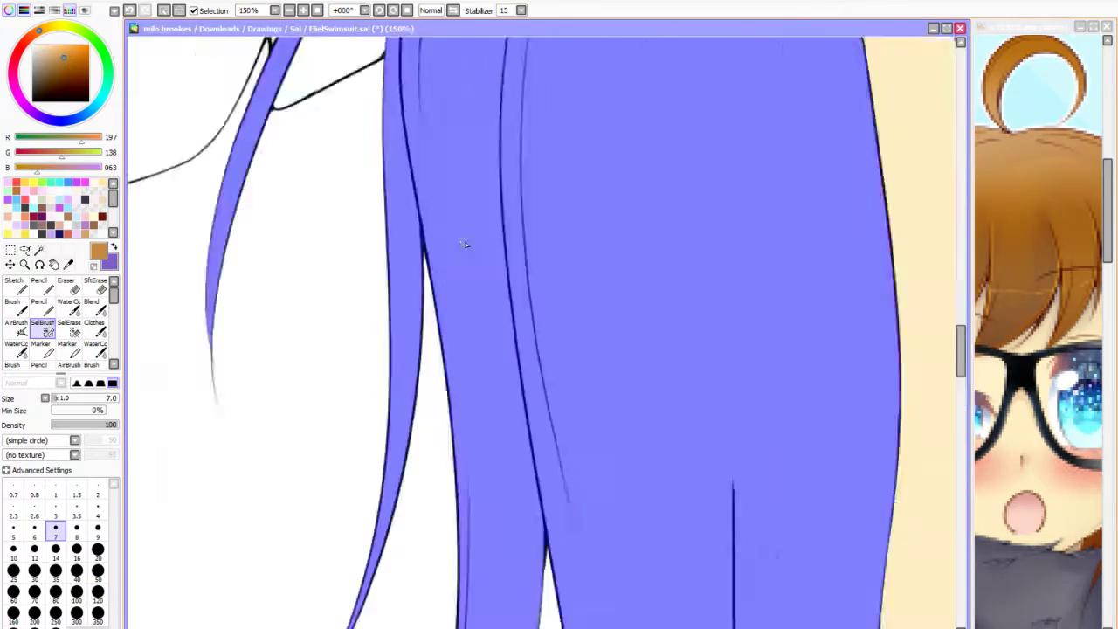
{"action": "scroll", "coordinate": [474, 202], "scroll_direction": "up", "scroll_amount": 4}
{"action": "scroll", "coordinate": [458, 238], "scroll_direction": "down", "scroll_amount": 5}
{"action": "scroll", "coordinate": [442, 173], "scroll_direction": "up", "scroll_amount": 3}
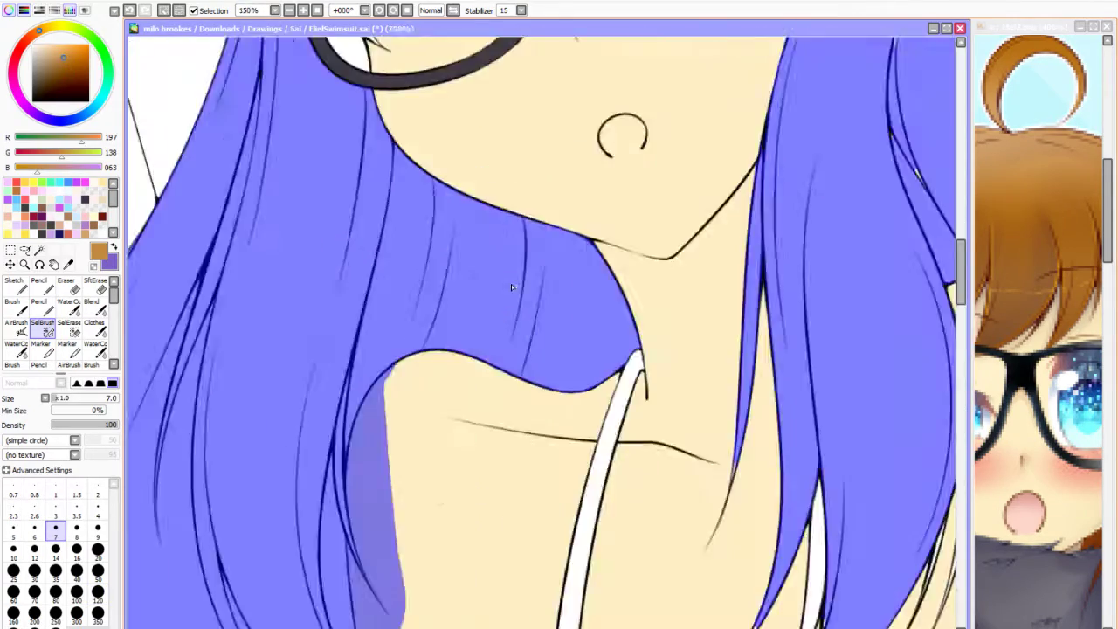
Brush the bangs over the glasses and the front strands over the chest into the selection at size 120.
{"action": "scroll", "coordinate": [442, 173], "scroll_direction": "up", "scroll_amount": 3}
{"action": "scroll", "coordinate": [400, 315], "scroll_direction": "down", "scroll_amount": 3}
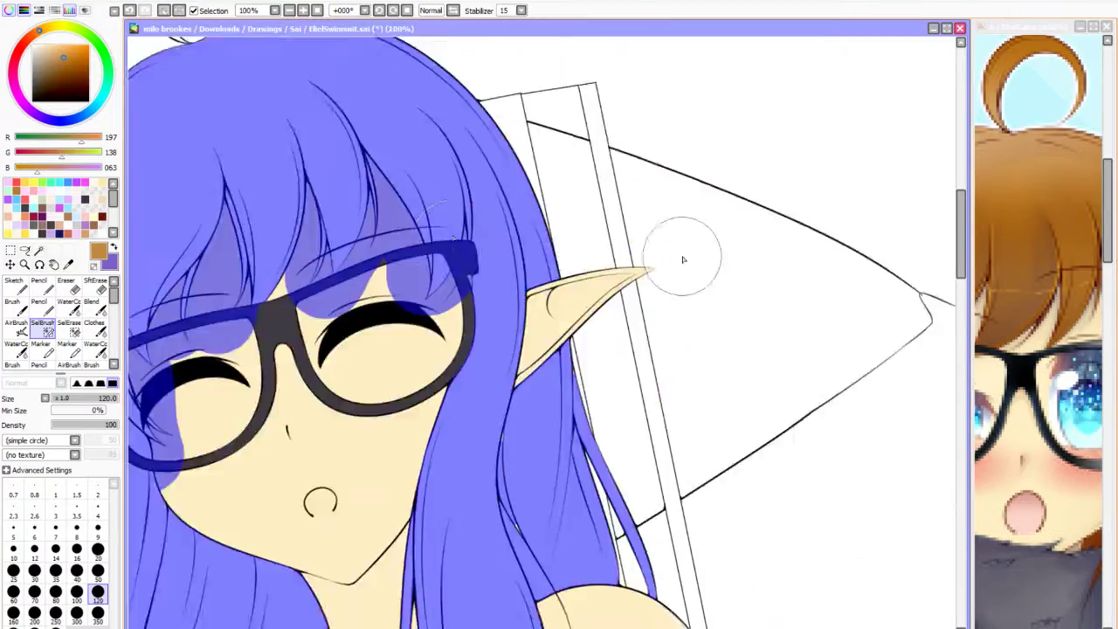
{"action": "scroll", "coordinate": [380, 343], "scroll_direction": "up", "scroll_amount": 2}
{"action": "scroll", "coordinate": [380, 342], "scroll_direction": "down", "scroll_amount": 2}
{"action": "left_click_drag", "start_coordinate": [376, 336], "coordinate": [397, 517]}
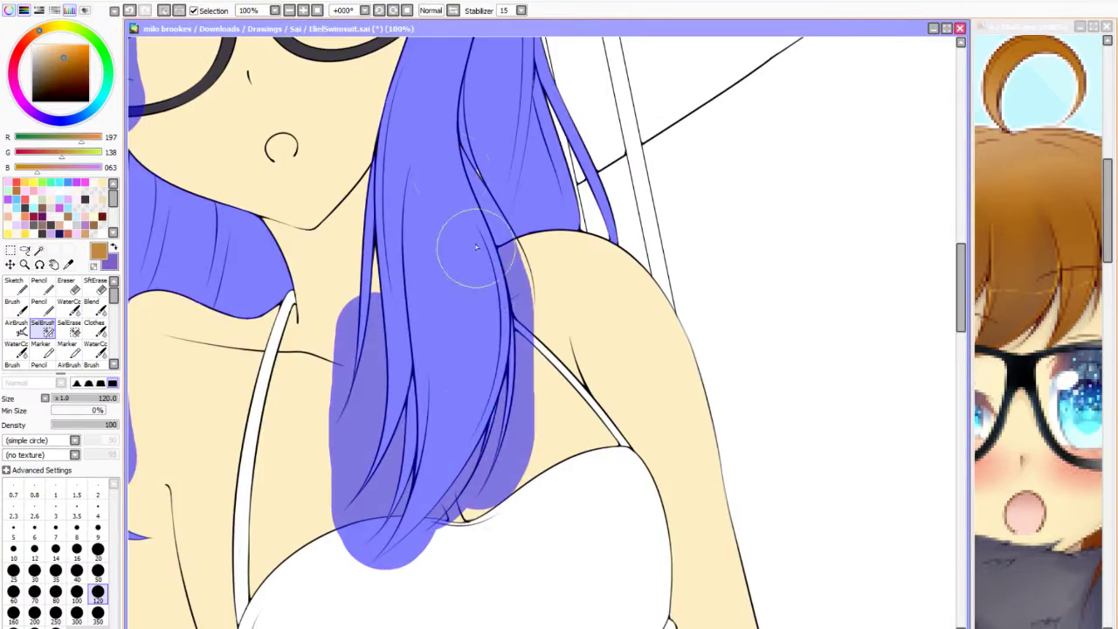
Refine the hair selection around the shoulder and the curled tuft with the selection brush at sizes 9 and 5.
{"action": "scroll", "coordinate": [485, 278], "scroll_direction": "up", "scroll_amount": 5}
{"action": "scroll", "coordinate": [487, 263], "scroll_direction": "down", "scroll_amount": 8}
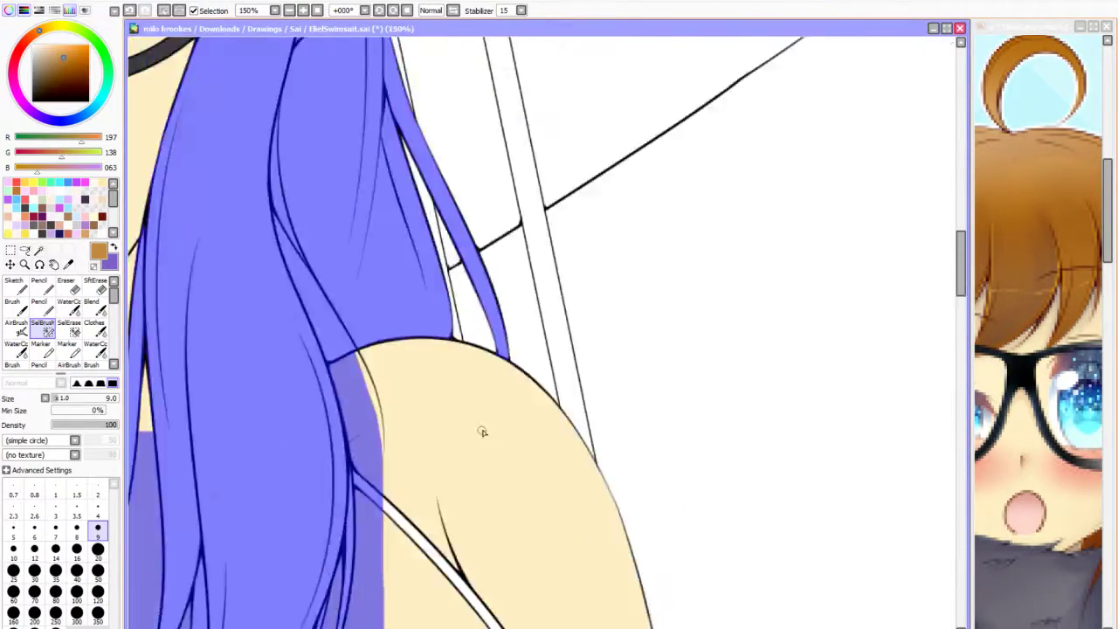
{"action": "scroll", "coordinate": [407, 328], "scroll_direction": "down", "scroll_amount": 1}
{"action": "scroll", "coordinate": [180, 262], "scroll_direction": "up", "scroll_amount": 10}
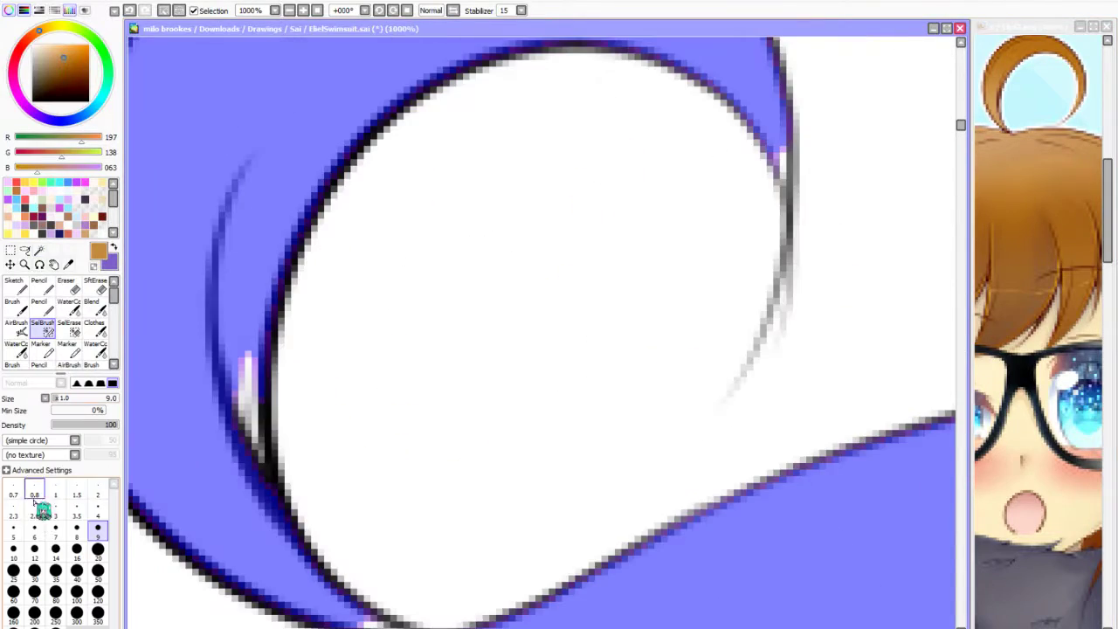
{"action": "left_click", "coordinate": [19, 539]}
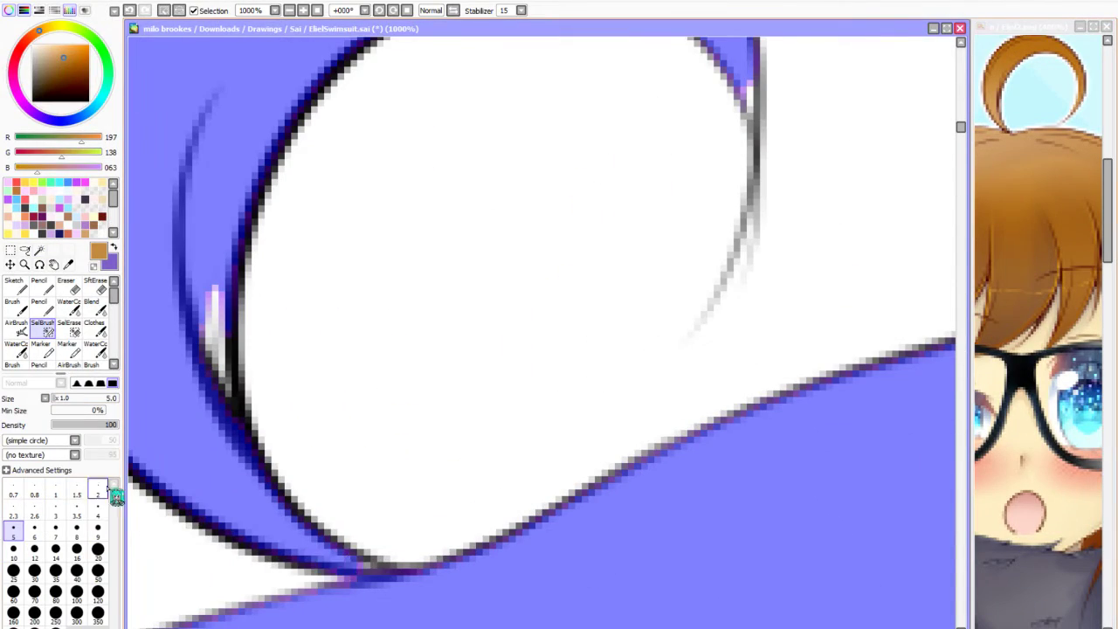
Finish the curled tuft's selection at brush size 3 and fill the selected hair with brown (RGB 197, 138, 63).
{"action": "scroll", "coordinate": [213, 291], "scroll_direction": "down", "scroll_amount": 10}
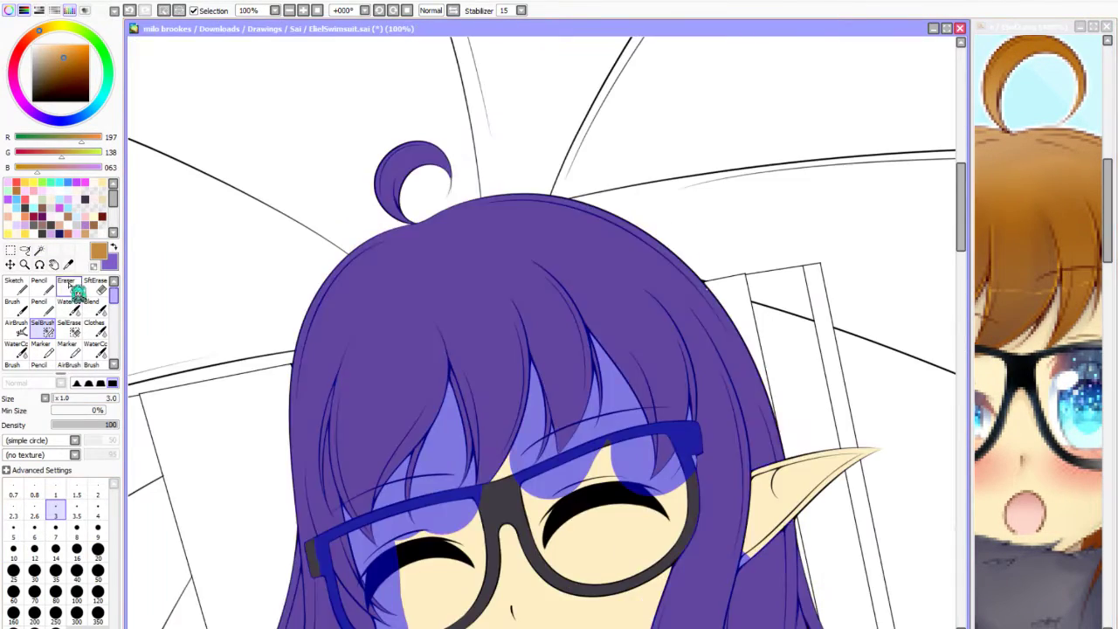
{"action": "scroll", "coordinate": [388, 431], "scroll_direction": "up", "scroll_amount": 3}
{"action": "scroll", "coordinate": [388, 432], "scroll_direction": "down", "scroll_amount": 3}
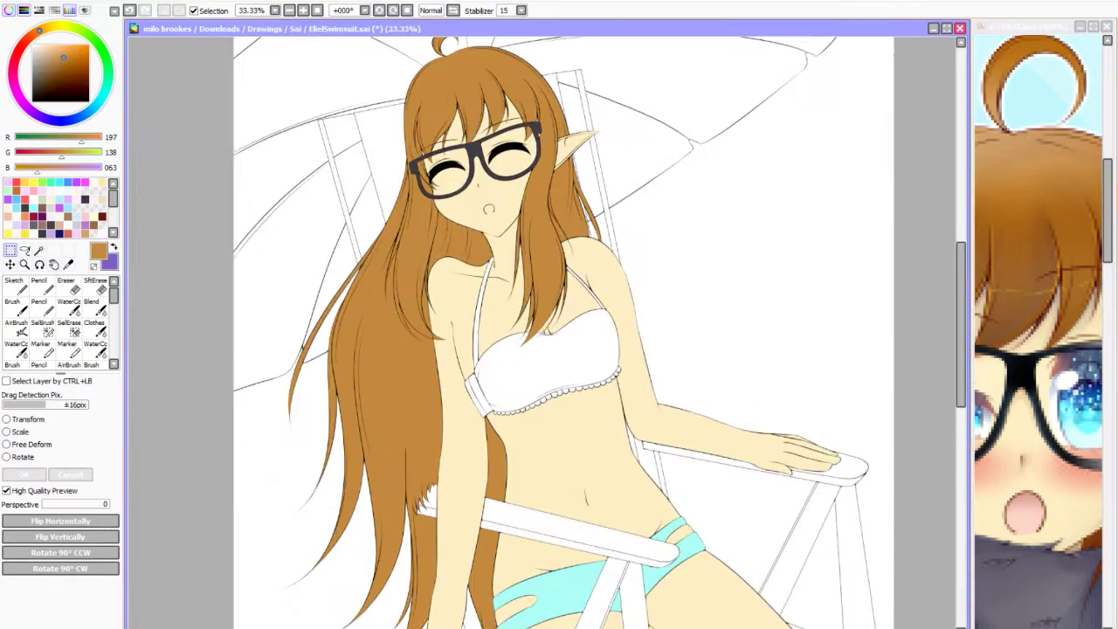
Clean up stray brown around the hair strand tips at the upper arm with the Eraser at size 7.
{"action": "scroll", "coordinate": [414, 309], "scroll_direction": "up", "scroll_amount": 6}
{"action": "key", "text": "e"}
{"action": "scroll", "coordinate": [414, 310], "scroll_direction": "down", "scroll_amount": 3}
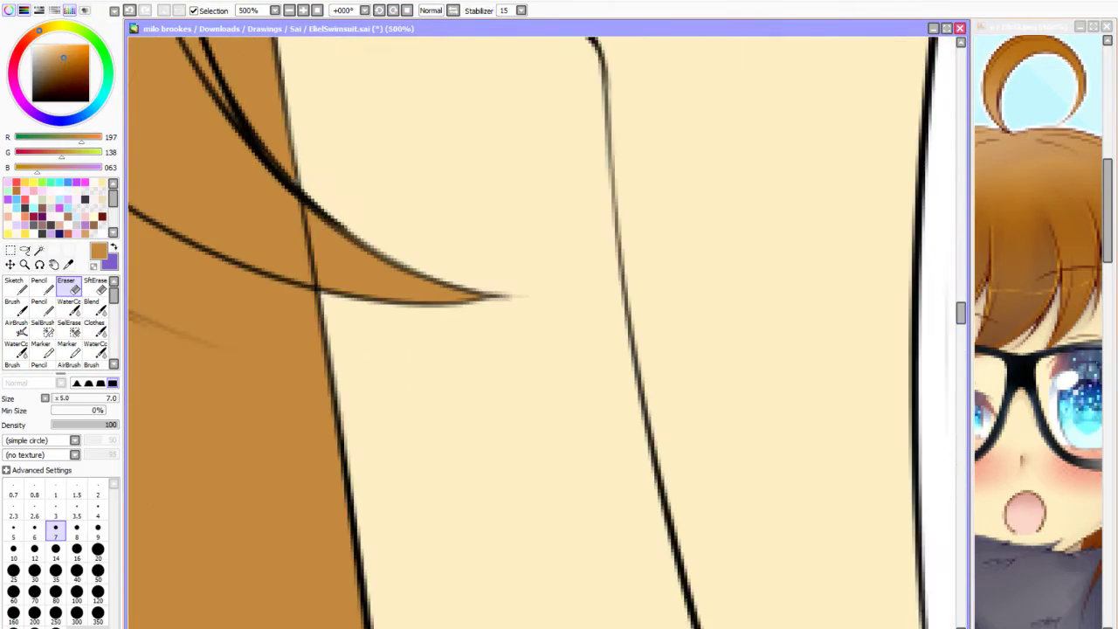
{"action": "scroll", "coordinate": [346, 270], "scroll_direction": "down", "scroll_amount": 4}
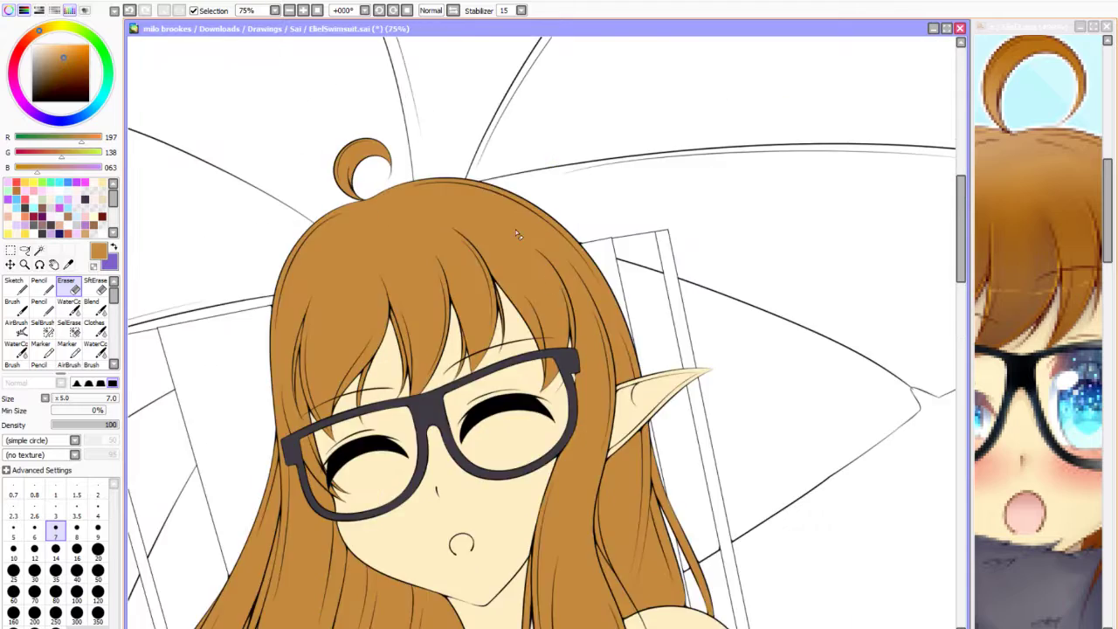
Touch up the hair colour along the outer edge of the head with the brown Pencil.
{"action": "scroll", "coordinate": [653, 224], "scroll_direction": "up", "scroll_amount": 4}
{"action": "scroll", "coordinate": [653, 224], "scroll_direction": "up", "scroll_amount": 5}
{"action": "key", "text": "n"}
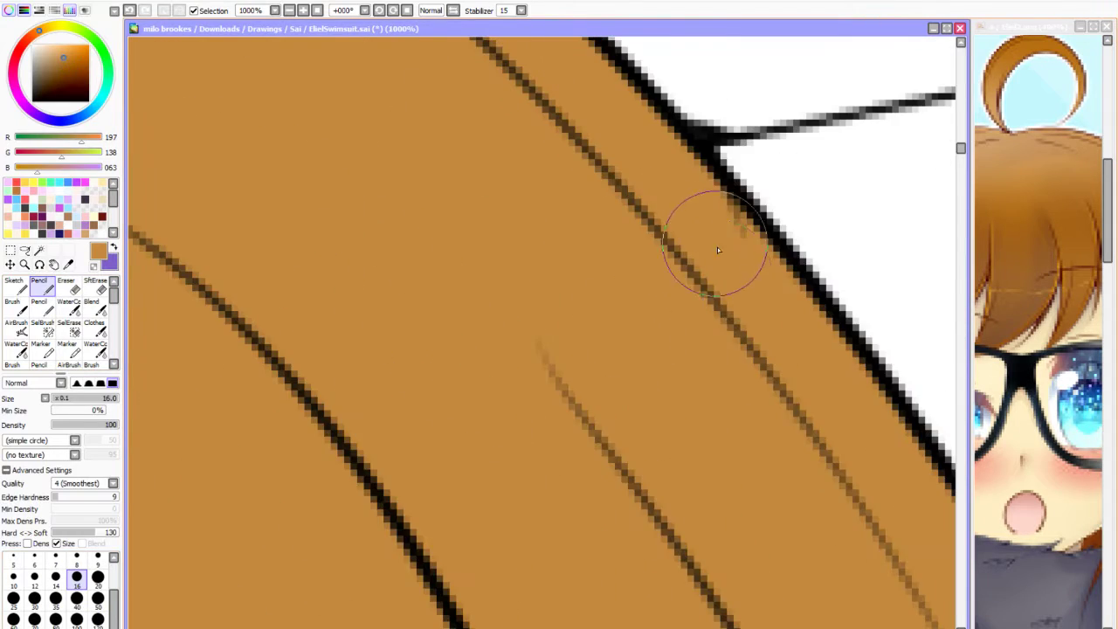
Name the layer Chair and set the colour to light purple (RGB 235, 201, 255).
{"action": "scroll", "coordinate": [717, 248], "scroll_direction": "down", "scroll_amount": 8}
{"action": "scroll", "coordinate": [600, 170], "scroll_direction": "up", "scroll_amount": 2}
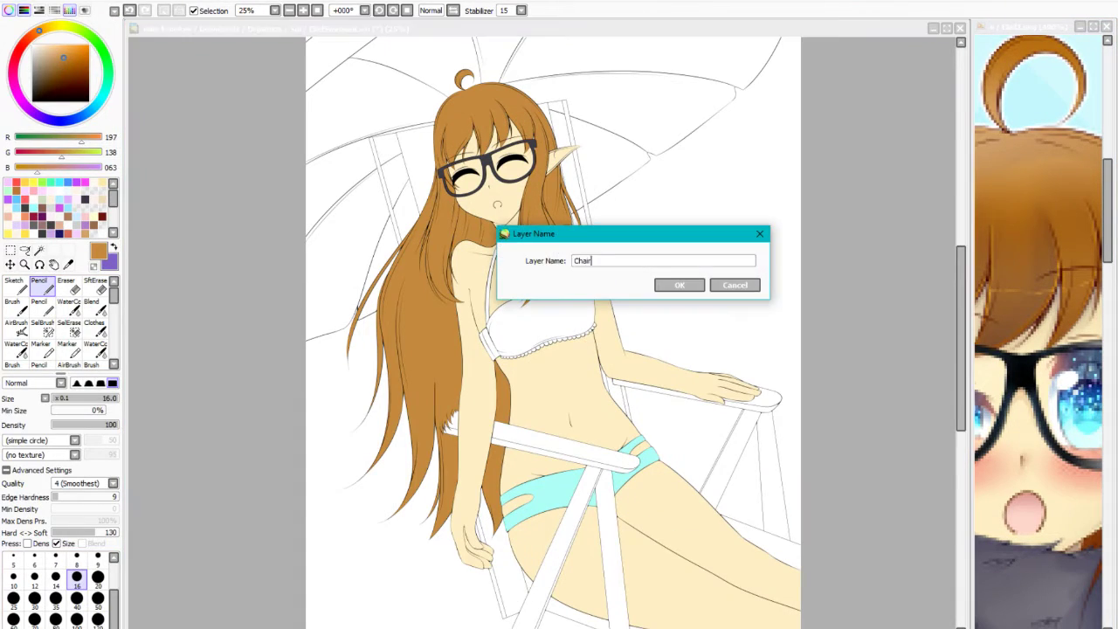
{"action": "scroll", "coordinate": [536, 145], "scroll_direction": "up", "scroll_amount": 4}
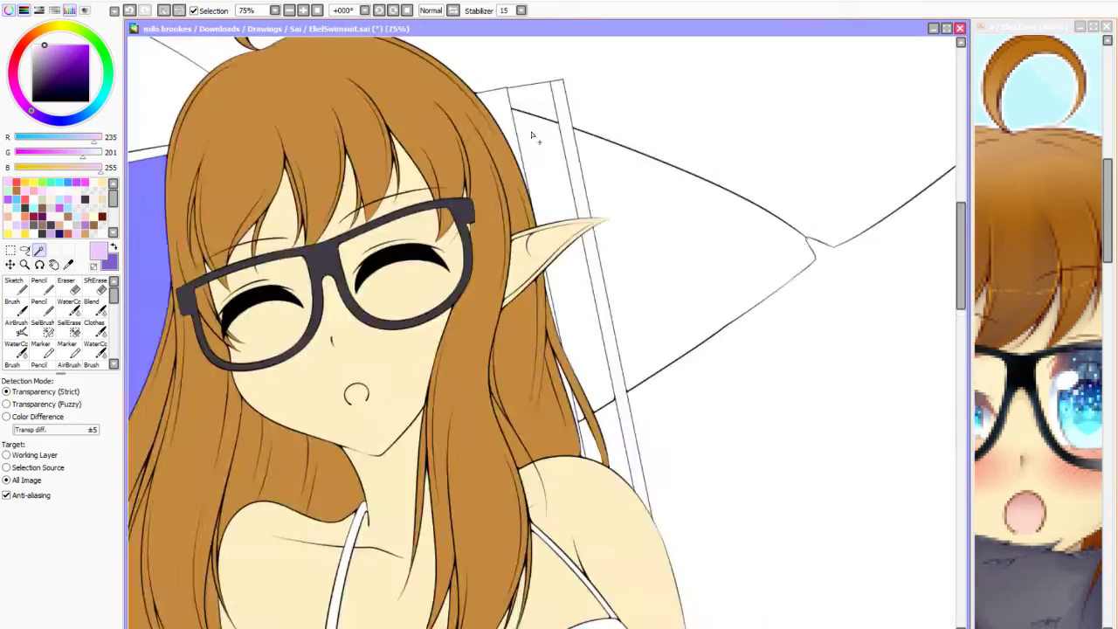
Select the chair's fabric beside the head and beneath the legs with the magic wand.
{"action": "scroll", "coordinate": [414, 294], "scroll_direction": "down", "scroll_amount": 4}
{"action": "scroll", "coordinate": [561, 387], "scroll_direction": "up", "scroll_amount": 4}
{"action": "scroll", "coordinate": [627, 458], "scroll_direction": "down", "scroll_amount": 3}
{"action": "left_click", "coordinate": [626, 457]}
{"action": "scroll", "coordinate": [627, 458], "scroll_direction": "down", "scroll_amount": 2}
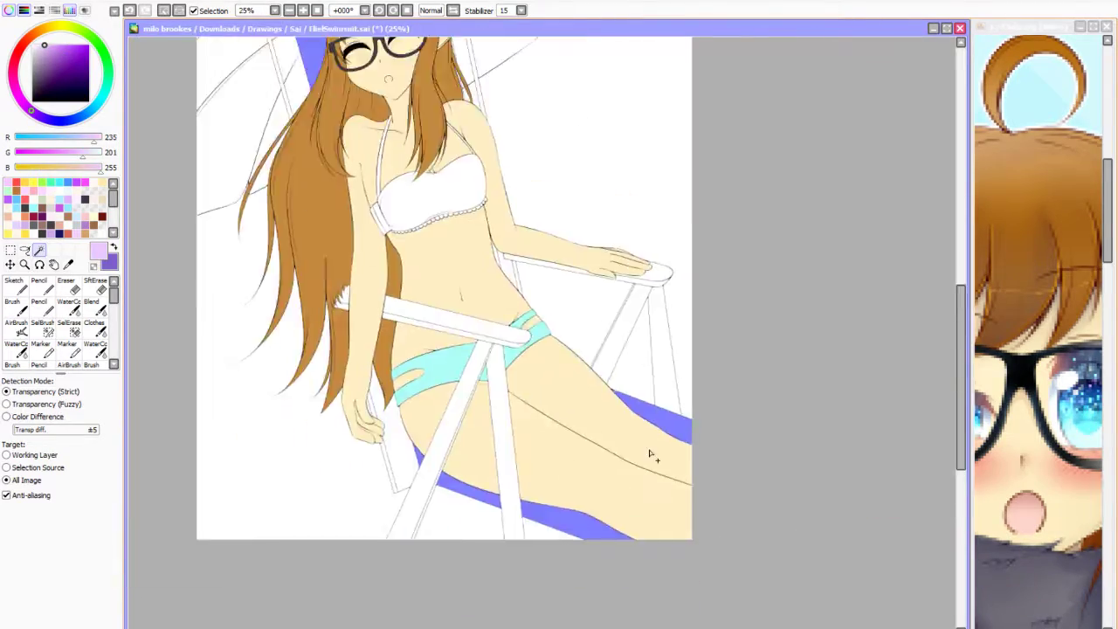
Refine the fabric selection near the thigh and add the narrow piece between the torso and the far arm.
{"action": "scroll", "coordinate": [319, 310], "scroll_direction": "up", "scroll_amount": 6}
{"action": "key", "text": "s"}
{"action": "scroll", "coordinate": [503, 327], "scroll_direction": "down", "scroll_amount": 5}
{"action": "scroll", "coordinate": [503, 326], "scroll_direction": "up", "scroll_amount": 5}
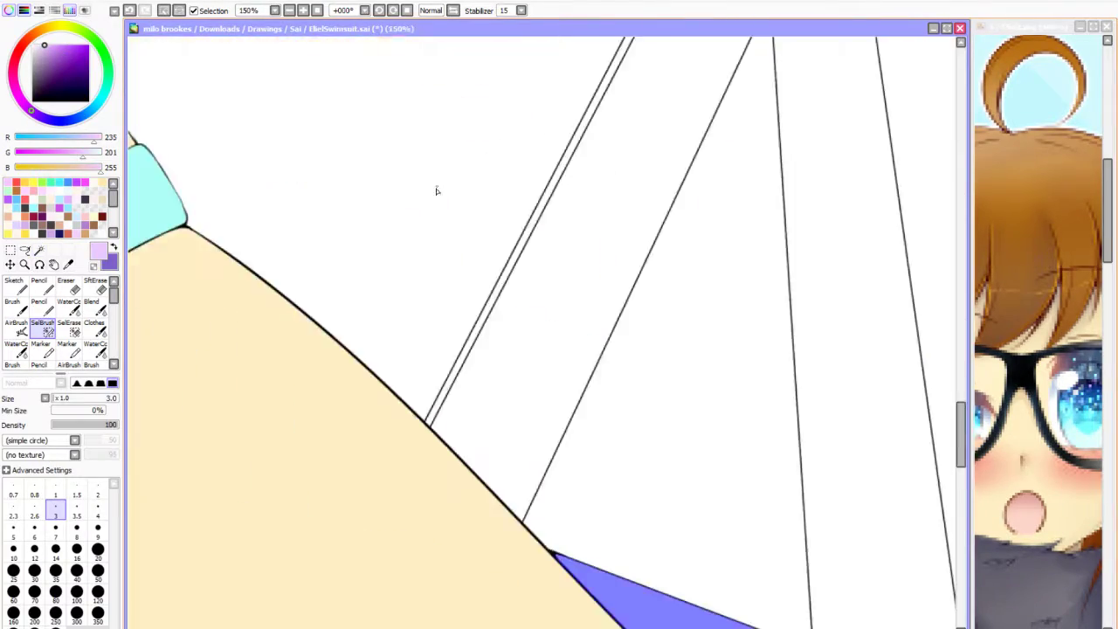
{"action": "scroll", "coordinate": [395, 300], "scroll_direction": "down", "scroll_amount": 6}
{"action": "key", "text": "w"}
{"action": "scroll", "coordinate": [395, 300], "scroll_direction": "up", "scroll_amount": 6}
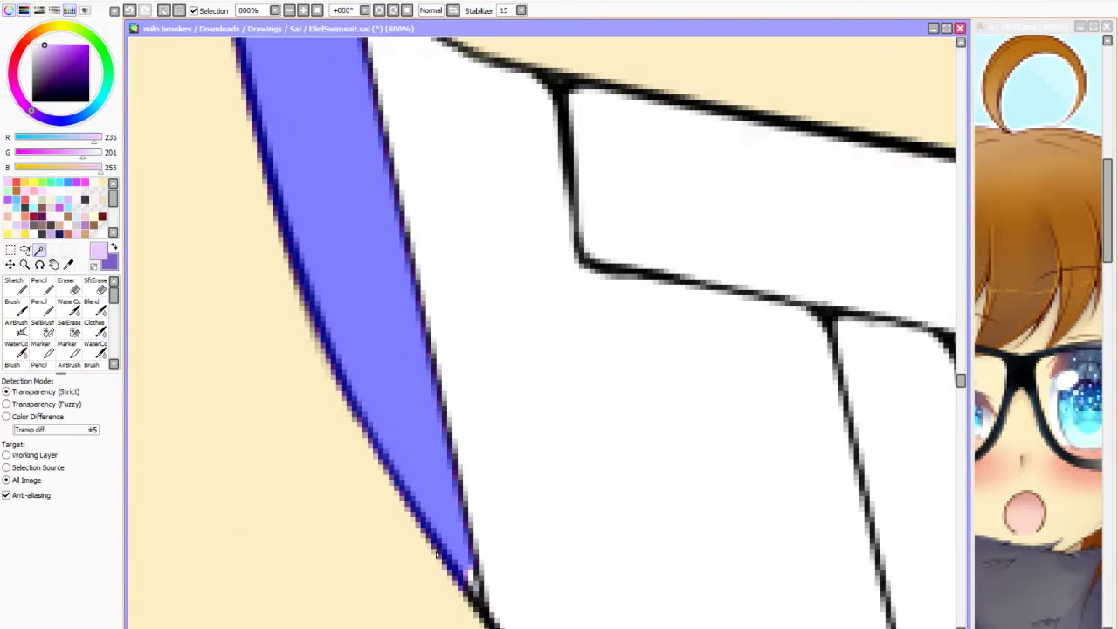
Extend the fabric selection into its narrow corners along the body and hair with the selection brush at size 3.
{"action": "key", "text": "s"}
{"action": "scroll", "coordinate": [395, 299], "scroll_direction": "down", "scroll_amount": 7}
{"action": "scroll", "coordinate": [445, 286], "scroll_direction": "up", "scroll_amount": 12}
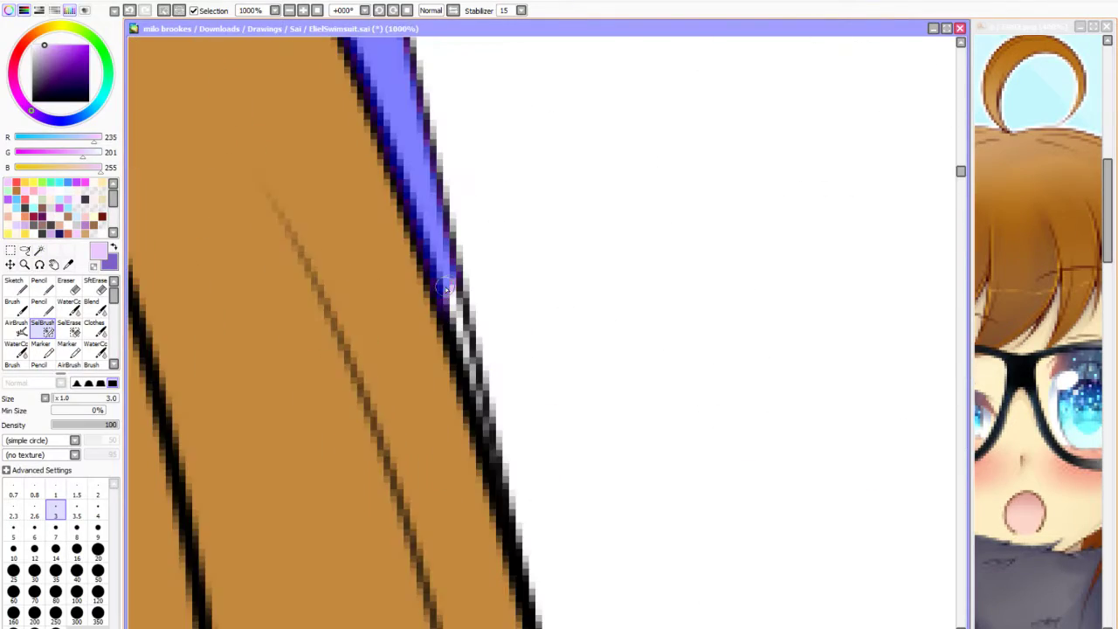
{"action": "scroll", "coordinate": [496, 490], "scroll_direction": "down", "scroll_amount": 8}
{"action": "scroll", "coordinate": [480, 355], "scroll_direction": "up", "scroll_amount": 2}
{"action": "scroll", "coordinate": [479, 355], "scroll_direction": "down", "scroll_amount": 3}
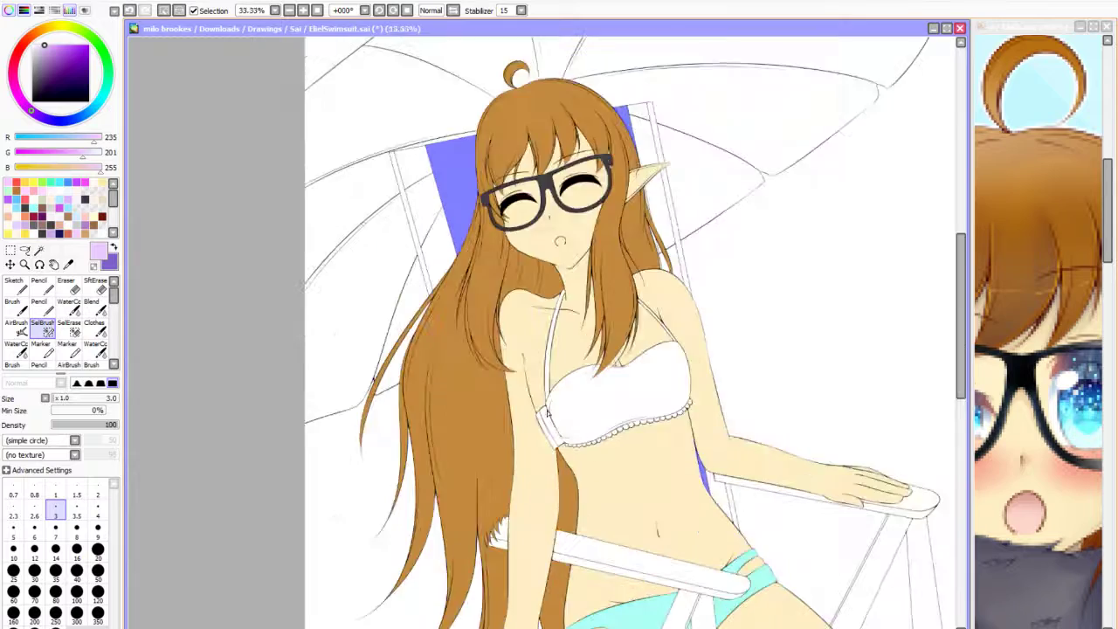
Fill the selected chair fabric with light purple (RGB 235, 201, 255) and clear the selection.
{"action": "scroll", "coordinate": [457, 416], "scroll_direction": "up", "scroll_amount": 2}
{"action": "scroll", "coordinate": [457, 416], "scroll_direction": "down", "scroll_amount": 3}
{"action": "key", "text": "ctrl"}
{"action": "scroll", "coordinate": [537, 215], "scroll_direction": "up", "scroll_amount": 2}
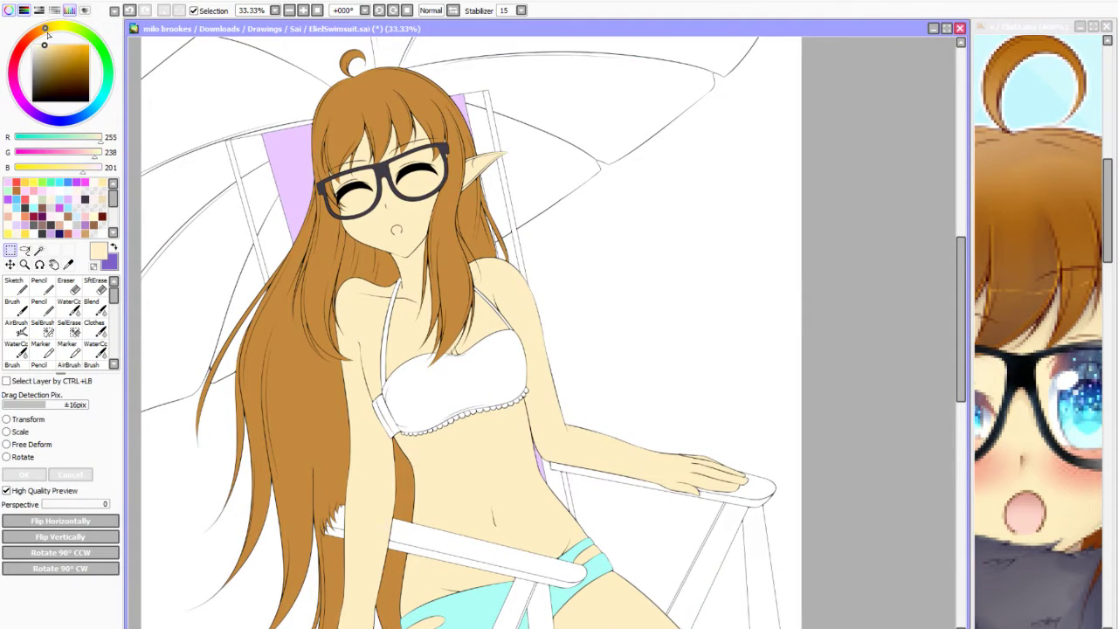
Set the colour to beige (RGB 246, 225, 183) and select the chair frame pieces beside the hair and hanging hand.
{"action": "scroll", "coordinate": [317, 310], "scroll_direction": "up", "scroll_amount": 3}
{"action": "scroll", "coordinate": [316, 310], "scroll_direction": "down", "scroll_amount": 1}
{"action": "scroll", "coordinate": [316, 310], "scroll_direction": "up", "scroll_amount": 6}
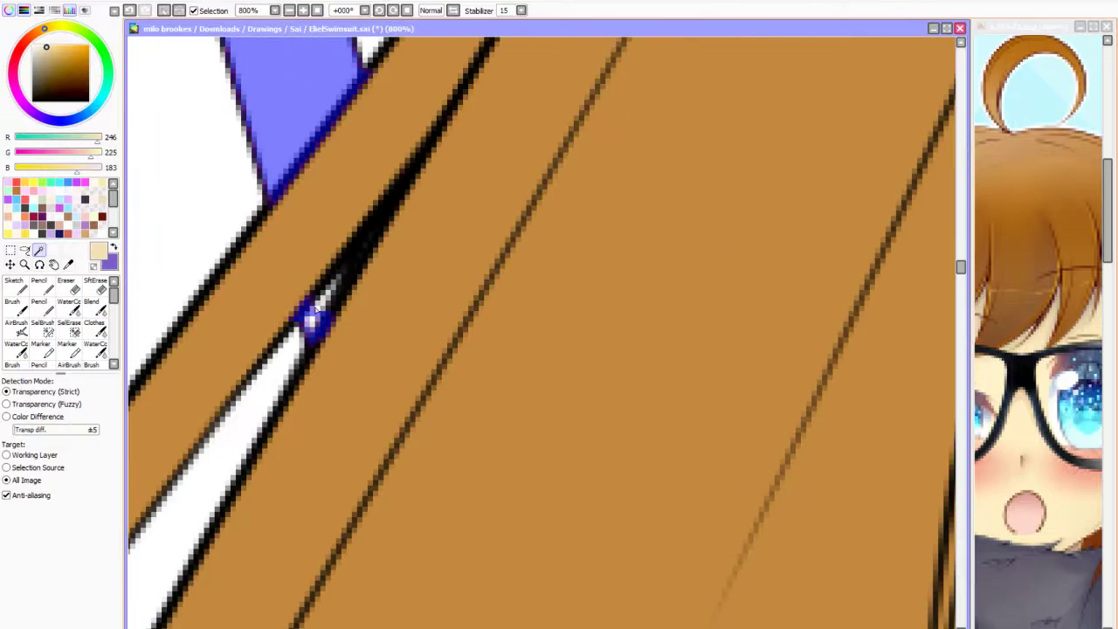
{"action": "scroll", "coordinate": [324, 304], "scroll_direction": "down", "scroll_amount": 6}
{"action": "scroll", "coordinate": [387, 375], "scroll_direction": "up", "scroll_amount": 7}
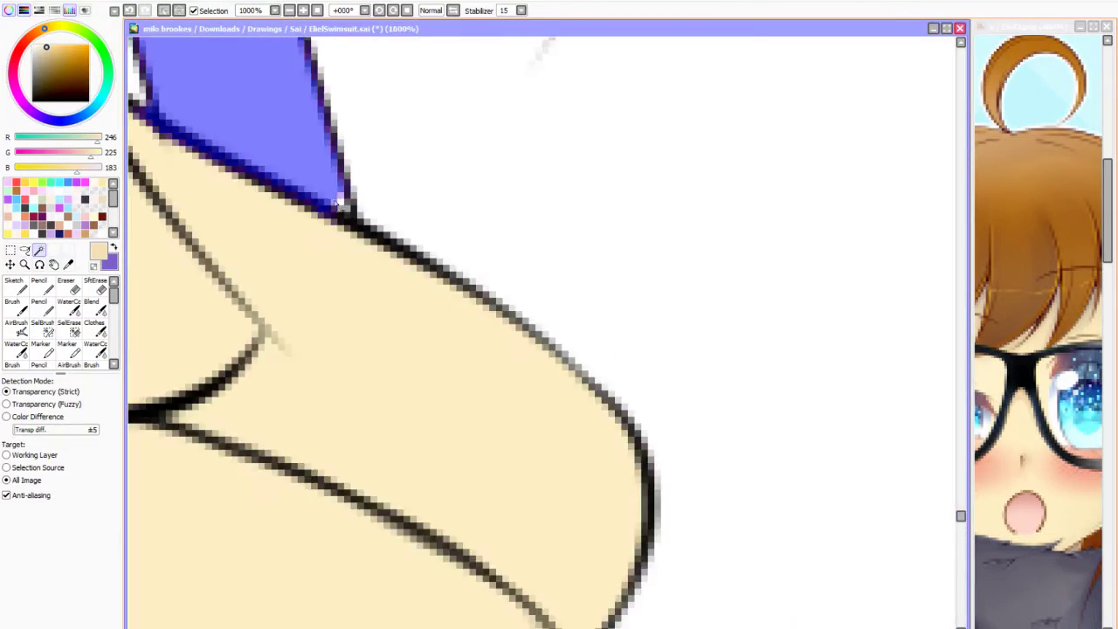
Add the near armrest, its front edge and its supporting legs to the chair frame selection.
{"action": "scroll", "coordinate": [408, 496], "scroll_direction": "down", "scroll_amount": 5}
{"action": "scroll", "coordinate": [475, 412], "scroll_direction": "up", "scroll_amount": 2}
{"action": "scroll", "coordinate": [524, 349], "scroll_direction": "down", "scroll_amount": 3}
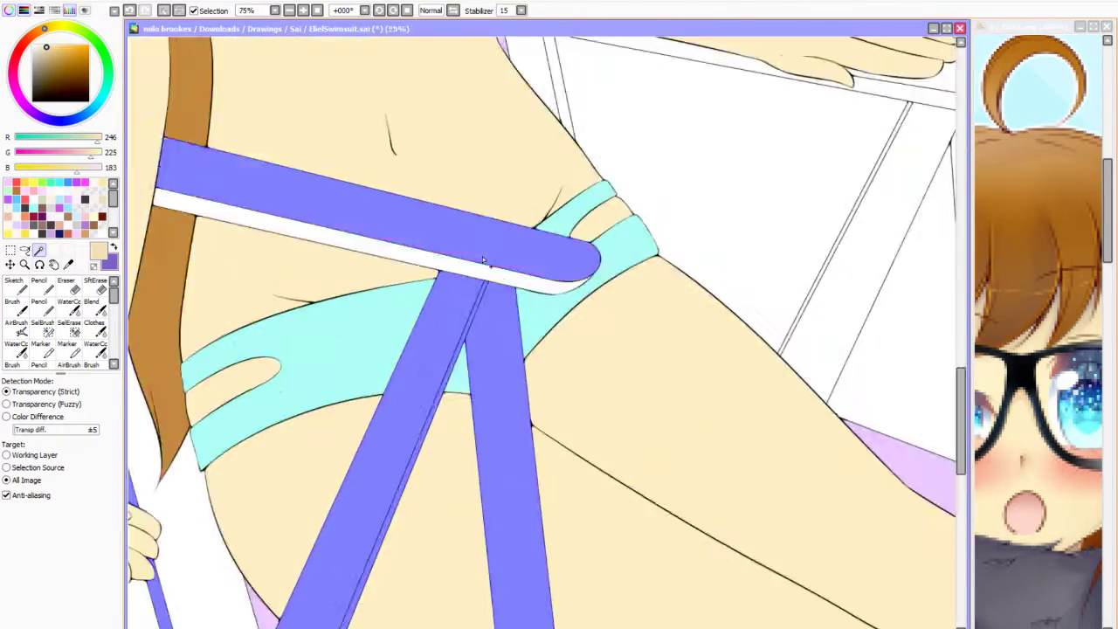
{"action": "scroll", "coordinate": [483, 256], "scroll_direction": "up", "scroll_amount": 7}
{"action": "scroll", "coordinate": [760, 292], "scroll_direction": "down", "scroll_amount": 6}
{"action": "left_click", "coordinate": [42, 327]}
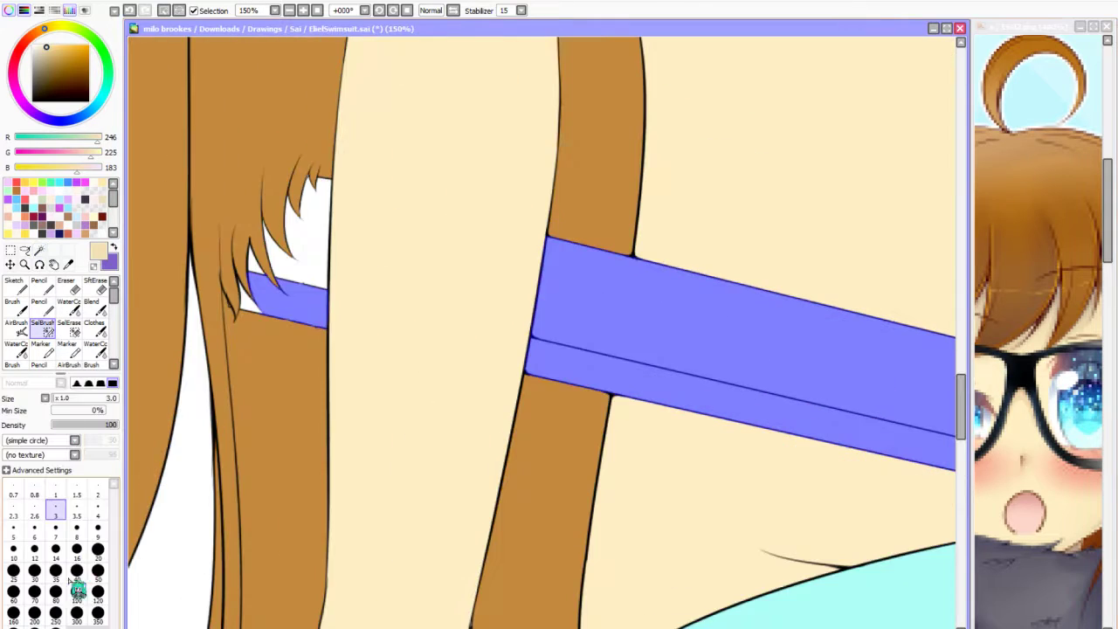
{"action": "scroll", "coordinate": [374, 212], "scroll_direction": "down", "scroll_amount": 6}
{"action": "scroll", "coordinate": [374, 212], "scroll_direction": "up", "scroll_amount": 4}
Add the far armrest and its legs with the magic wand, and brush over the thumb area at size 100.
{"action": "left_click", "coordinate": [38, 250]}
{"action": "left_click", "coordinate": [436, 297]}
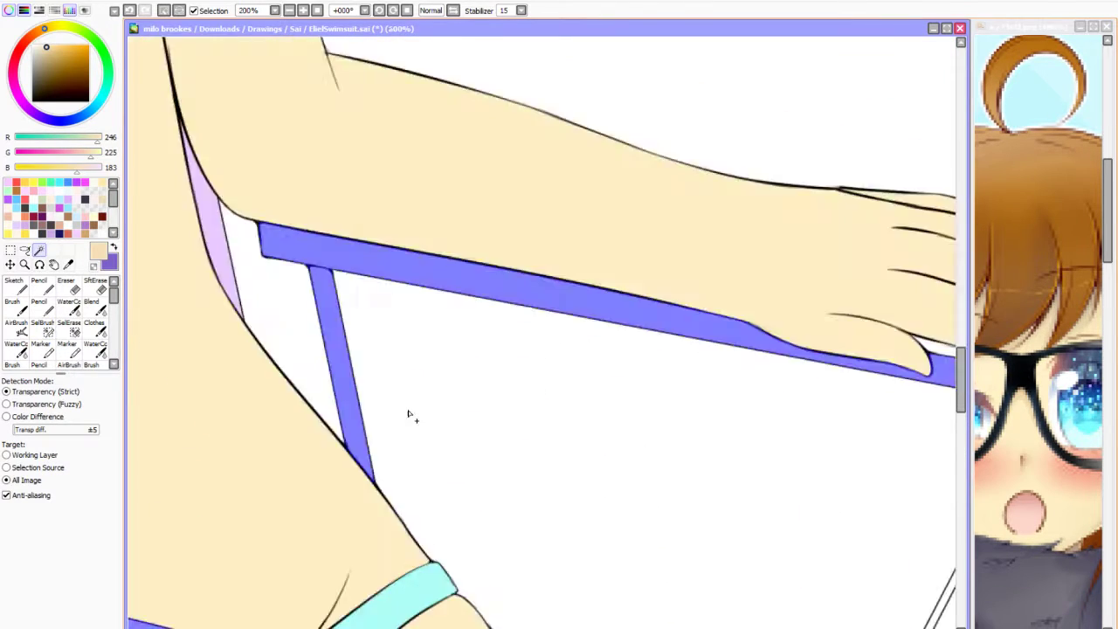
{"action": "scroll", "coordinate": [403, 347], "scroll_direction": "up", "scroll_amount": 5}
{"action": "scroll", "coordinate": [403, 347], "scroll_direction": "down", "scroll_amount": 3}
{"action": "left_click", "coordinate": [42, 327]}
{"action": "scroll", "coordinate": [378, 206], "scroll_direction": "up", "scroll_amount": 6}
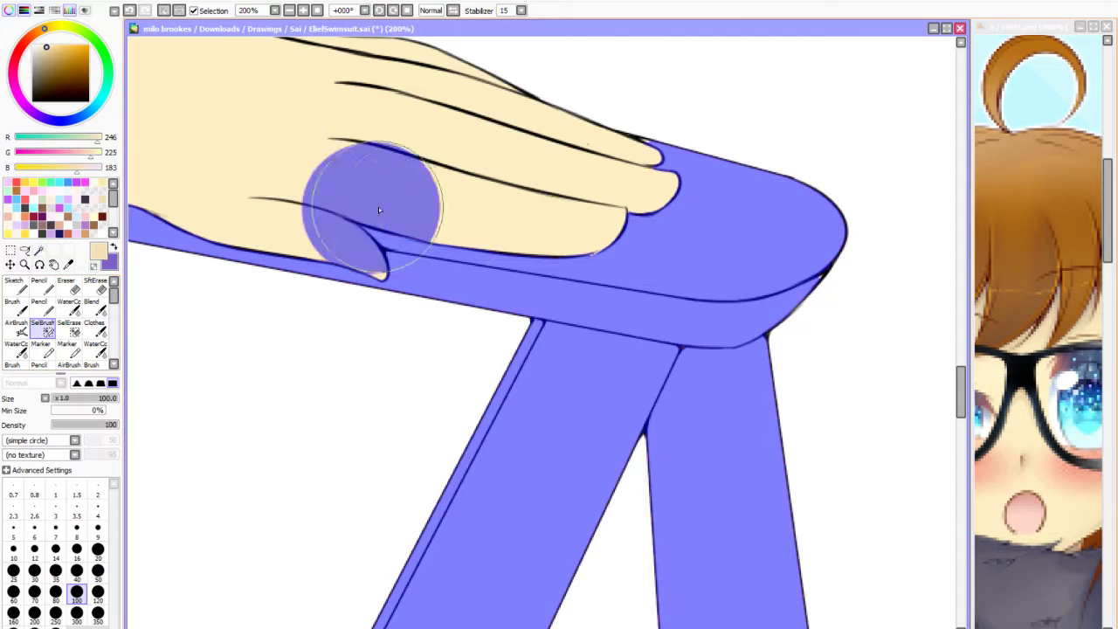
Add the backrest posts near the ear to the selection and fill the chair frame with beige, clearing the selection.
{"action": "scroll", "coordinate": [461, 293], "scroll_direction": "down", "scroll_amount": 5}
{"action": "scroll", "coordinate": [412, 287], "scroll_direction": "up", "scroll_amount": 4}
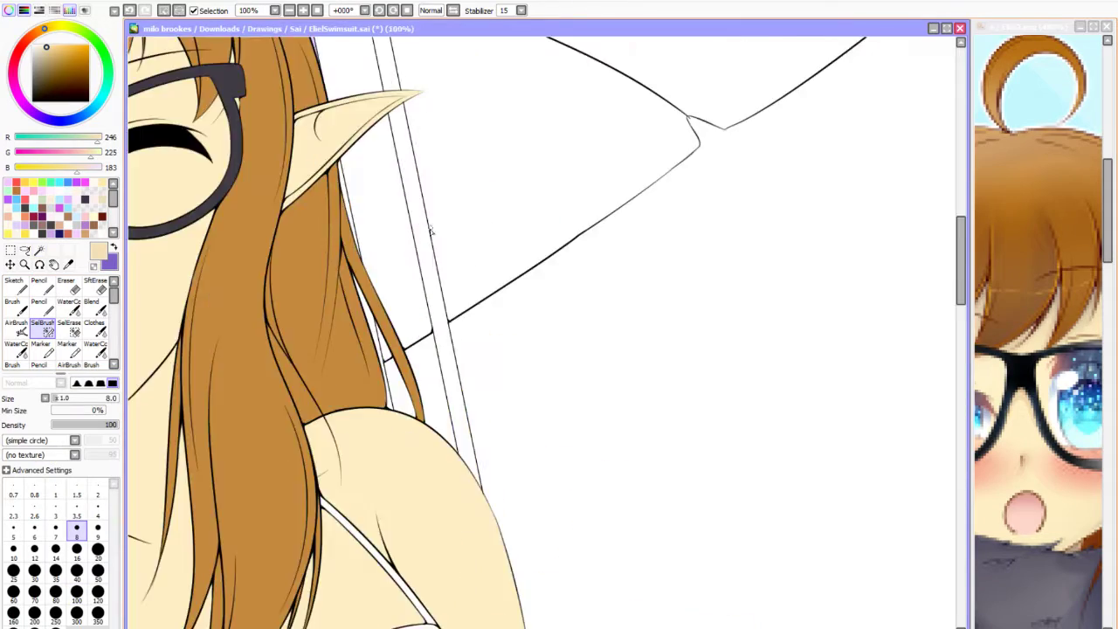
{"action": "key", "text": "w"}
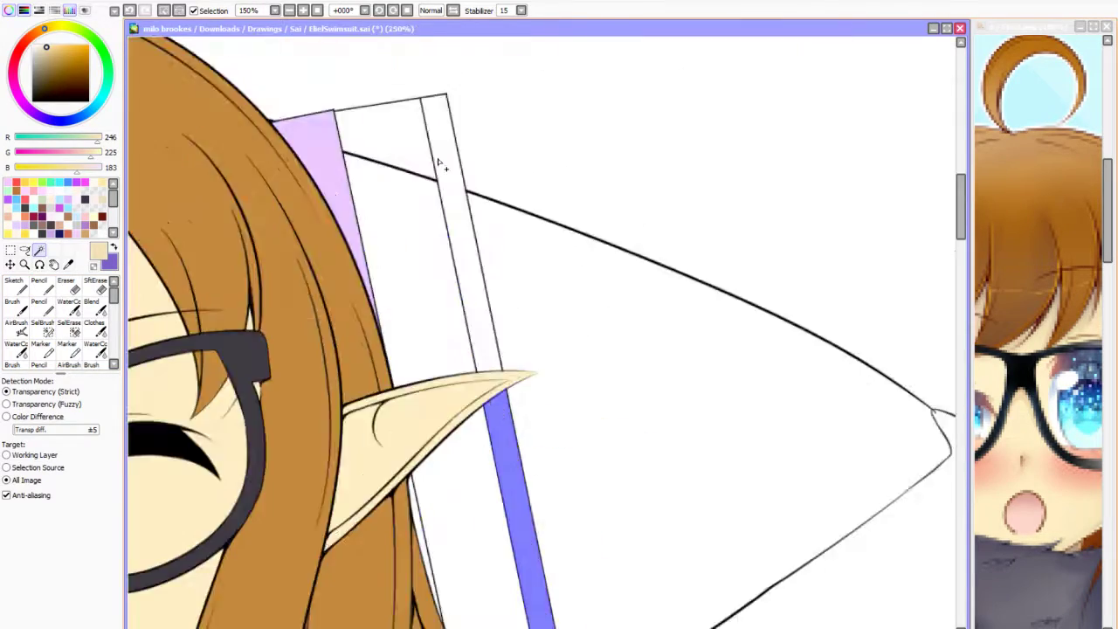
{"action": "scroll", "coordinate": [404, 242], "scroll_direction": "down", "scroll_amount": 5}
{"action": "scroll", "coordinate": [320, 271], "scroll_direction": "up", "scroll_amount": 2}
{"action": "scroll", "coordinate": [321, 271], "scroll_direction": "down", "scroll_amount": 2}
{"action": "key", "text": "m"}
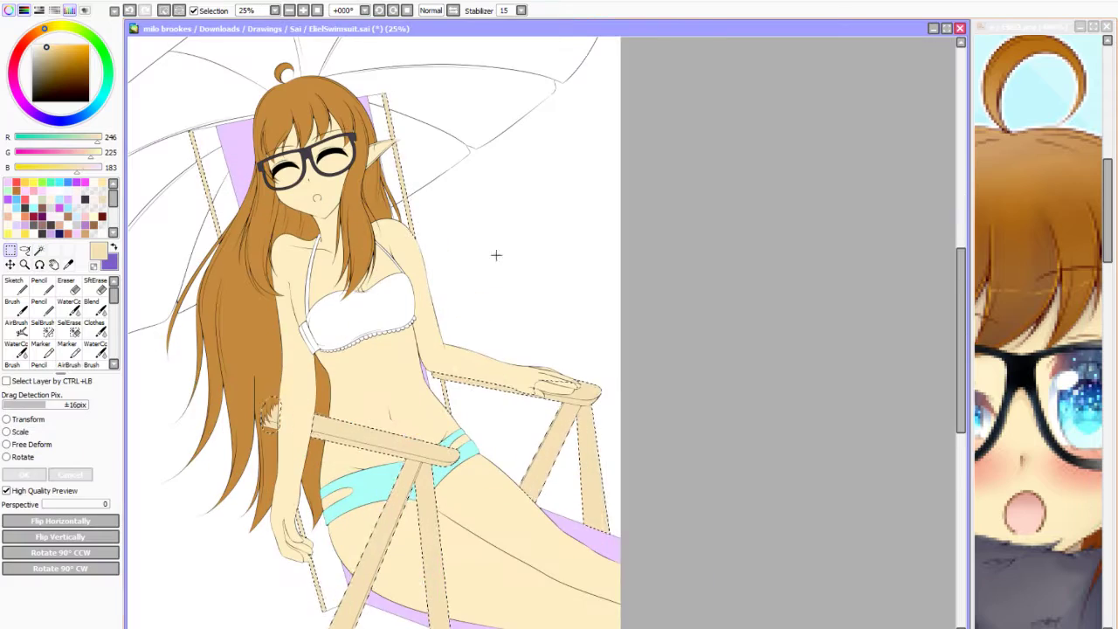
{"action": "scroll", "coordinate": [415, 329], "scroll_direction": "down", "scroll_amount": 3}
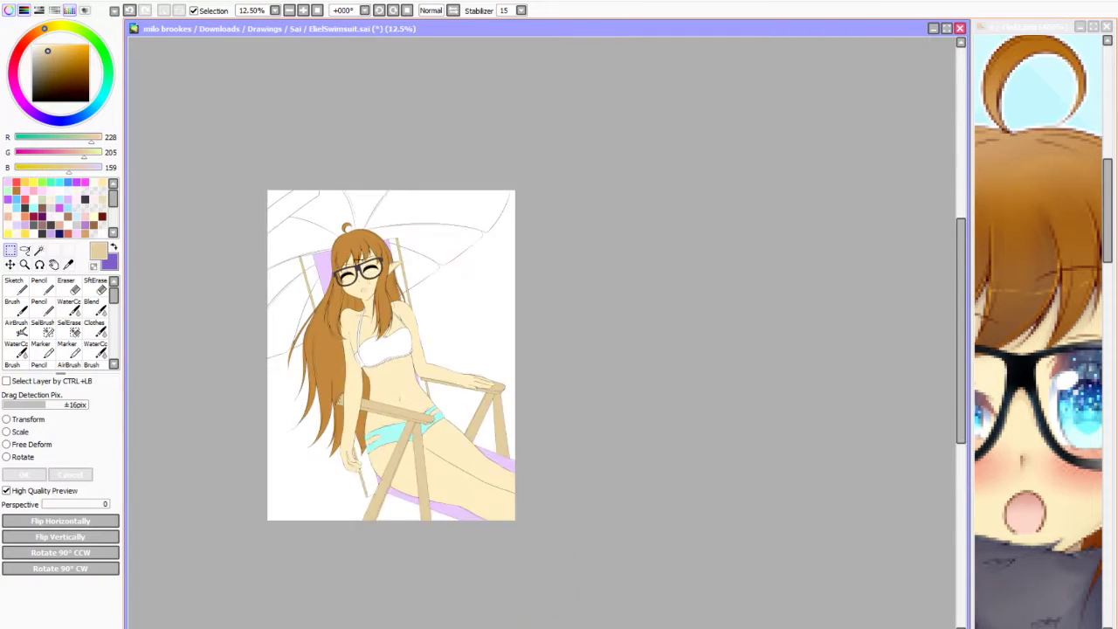
Select the missed chair fabric slivers between the hair and the ear, and fill them with light purple (RGB 235, 201, 255).
{"action": "scroll", "coordinate": [392, 250], "scroll_direction": "up", "scroll_amount": 5}
{"action": "key", "text": "alt"}
{"action": "scroll", "coordinate": [411, 244], "scroll_direction": "up", "scroll_amount": 5}
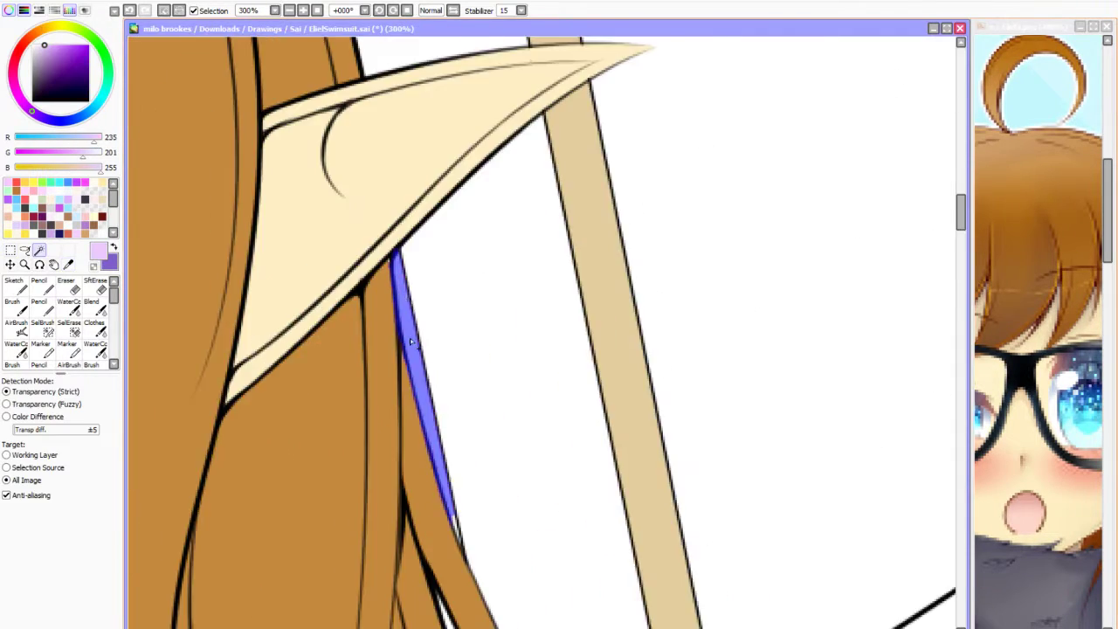
{"action": "scroll", "coordinate": [402, 356], "scroll_direction": "down", "scroll_amount": 3}
{"action": "scroll", "coordinate": [381, 240], "scroll_direction": "up", "scroll_amount": 3}
{"action": "scroll", "coordinate": [382, 241], "scroll_direction": "down", "scroll_amount": 3}
{"action": "key", "text": "ctrl"}
{"action": "scroll", "coordinate": [382, 240], "scroll_direction": "down", "scroll_amount": 5}
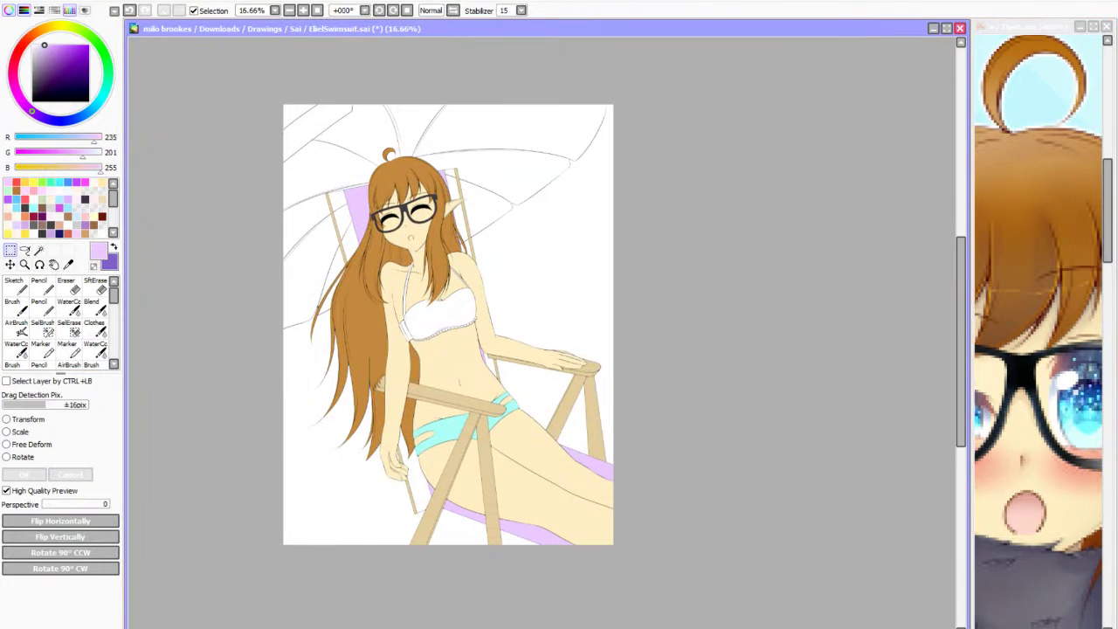
Set the colour to very pale pink (RGB 255, 245, 254) and select the umbrella panels with the magic wand.
{"action": "scroll", "coordinate": [411, 262], "scroll_direction": "up", "scroll_amount": 5}
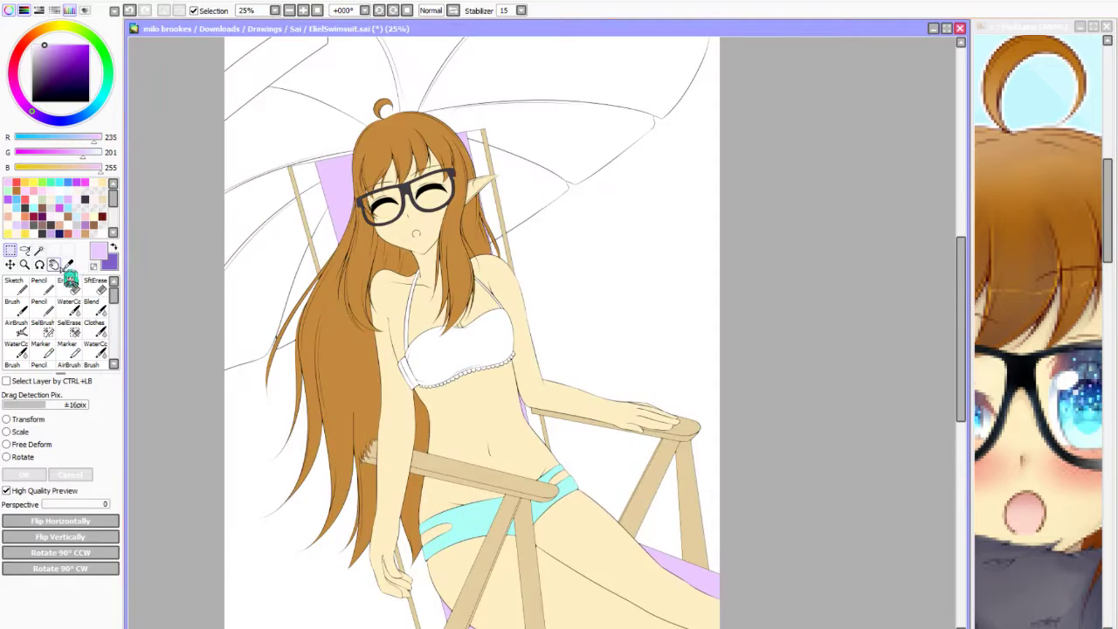
{"action": "scroll", "coordinate": [411, 262], "scroll_direction": "down", "scroll_amount": 2}
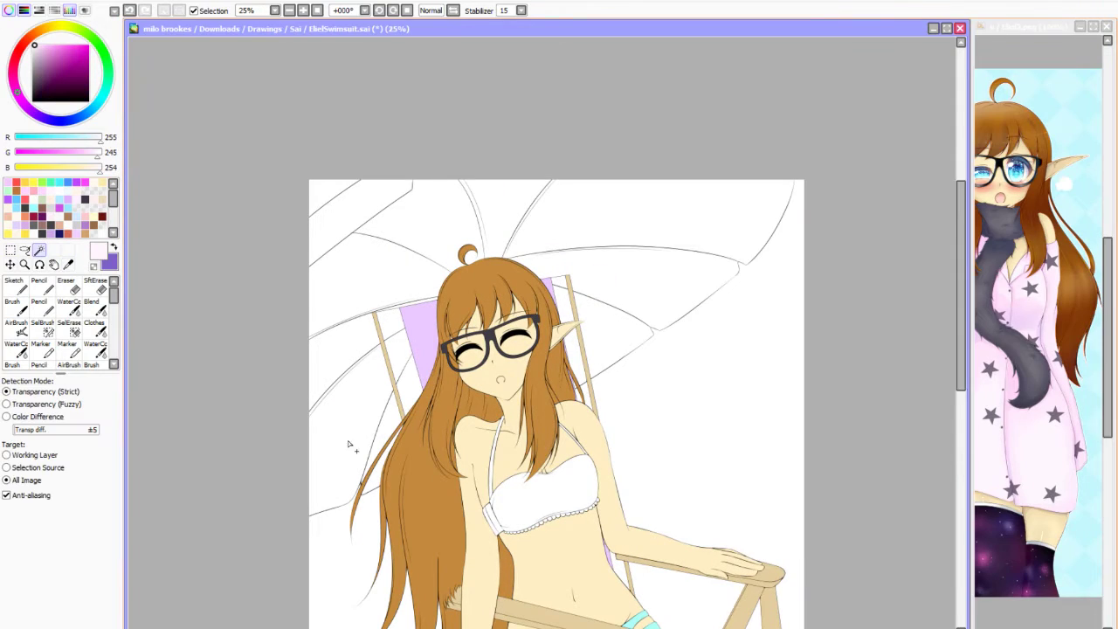
{"action": "left_click", "coordinate": [375, 327]}
{"action": "scroll", "coordinate": [376, 327], "scroll_direction": "up", "scroll_amount": 3}
{"action": "scroll", "coordinate": [367, 263], "scroll_direction": "down", "scroll_amount": 3}
{"action": "scroll", "coordinate": [350, 215], "scroll_direction": "up", "scroll_amount": 1}
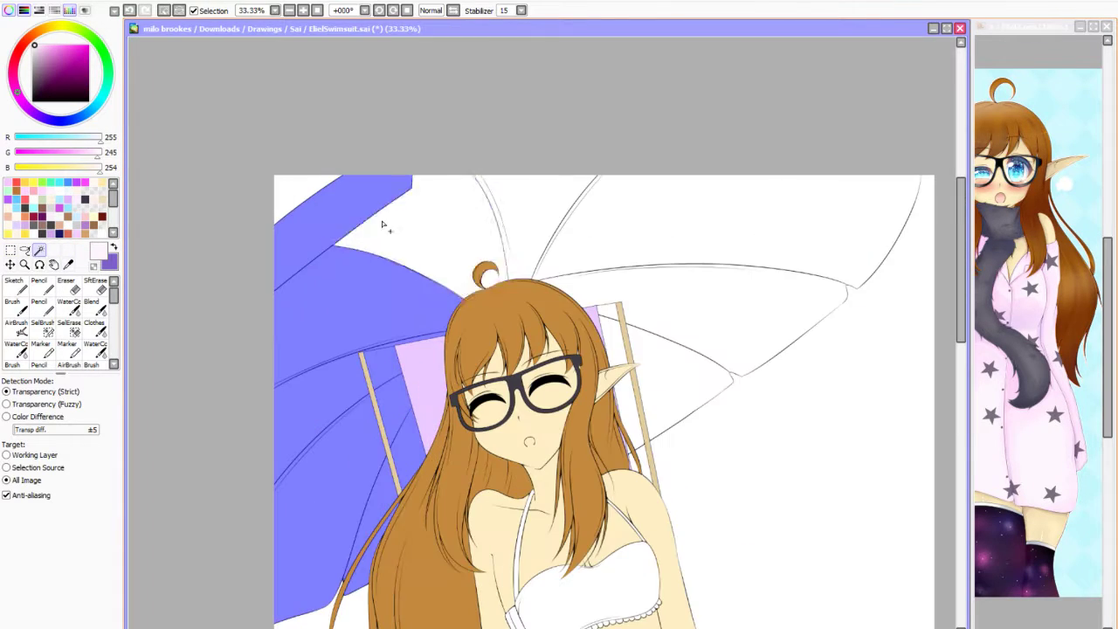
{"action": "scroll", "coordinate": [662, 310], "scroll_direction": "up", "scroll_amount": 4}
Brush the umbrella selection along the top of the hair and around the curled hair strand at size 100.
{"action": "left_click", "coordinate": [42, 322]}
{"action": "scroll", "coordinate": [383, 305], "scroll_direction": "up", "scroll_amount": 1}
{"action": "scroll", "coordinate": [384, 304], "scroll_direction": "down", "scroll_amount": 4}
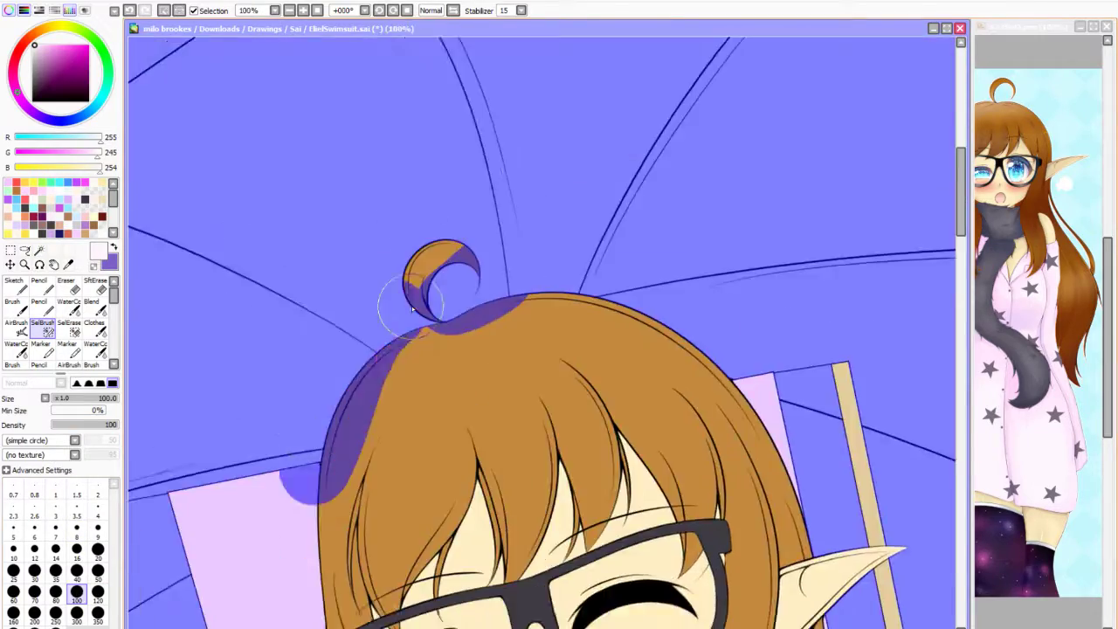
{"action": "scroll", "coordinate": [673, 276], "scroll_direction": "up", "scroll_amount": 4}
{"action": "scroll", "coordinate": [295, 388], "scroll_direction": "down", "scroll_amount": 1}
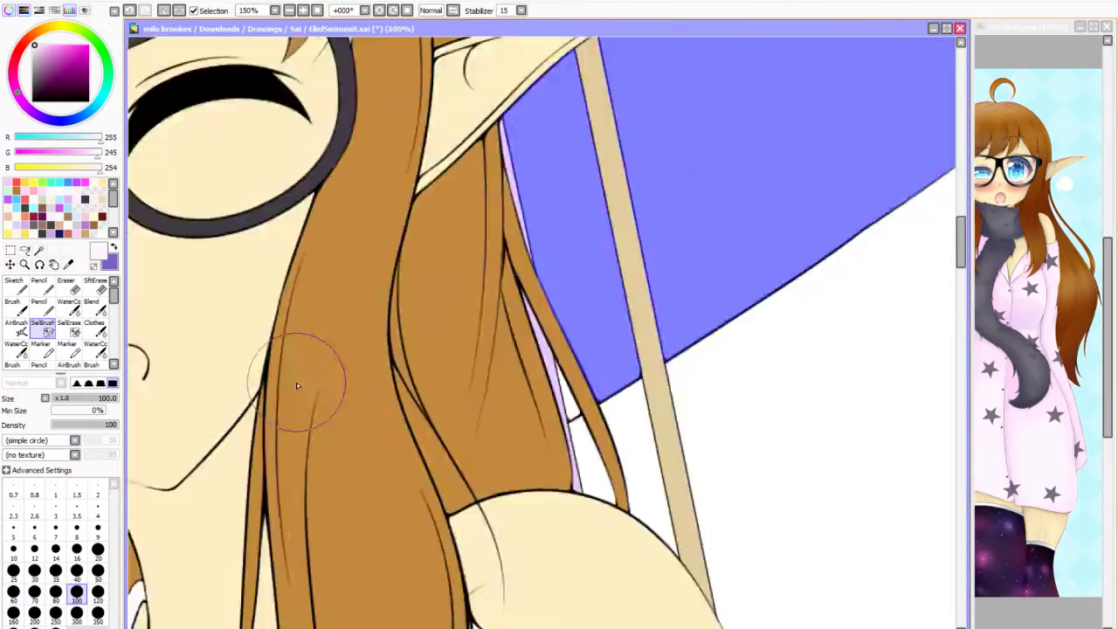
Brush the selection over the umbrella gaps between the hair strands below the ear at size 100.
{"action": "left_click", "coordinate": [622, 371]}
{"action": "scroll", "coordinate": [622, 371], "scroll_direction": "up", "scroll_amount": 3}
{"action": "scroll", "coordinate": [594, 337], "scroll_direction": "down", "scroll_amount": 5}
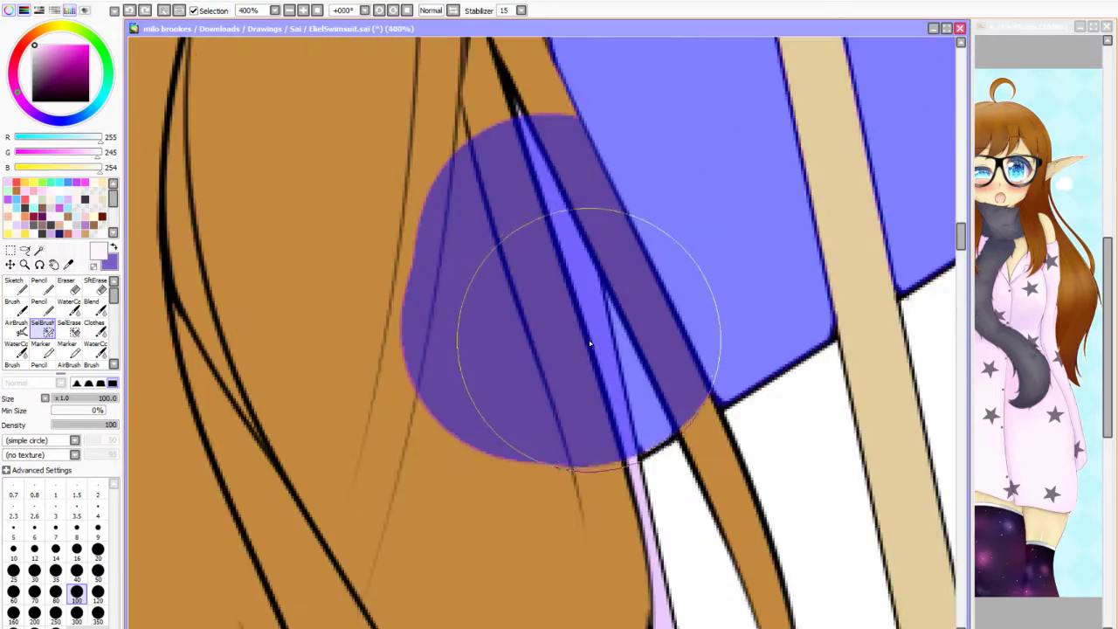
{"action": "scroll", "coordinate": [584, 354], "scroll_direction": "down", "scroll_amount": 2}
{"action": "scroll", "coordinate": [550, 399], "scroll_direction": "up", "scroll_amount": 3}
{"action": "scroll", "coordinate": [549, 400], "scroll_direction": "down", "scroll_amount": 5}
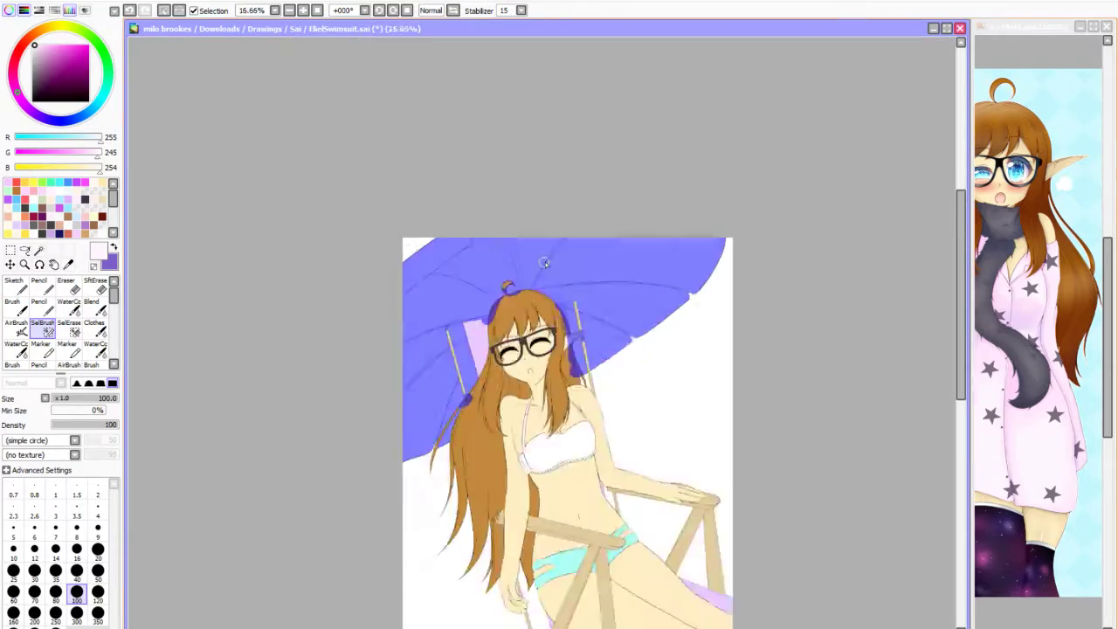
Fill the selected umbrella with the very pale pink and clear the selection.
{"action": "key", "text": "ctrl+t"}
{"action": "scroll", "coordinate": [516, 202], "scroll_direction": "down", "scroll_amount": 2}
{"action": "scroll", "coordinate": [404, 241], "scroll_direction": "up", "scroll_amount": 2}
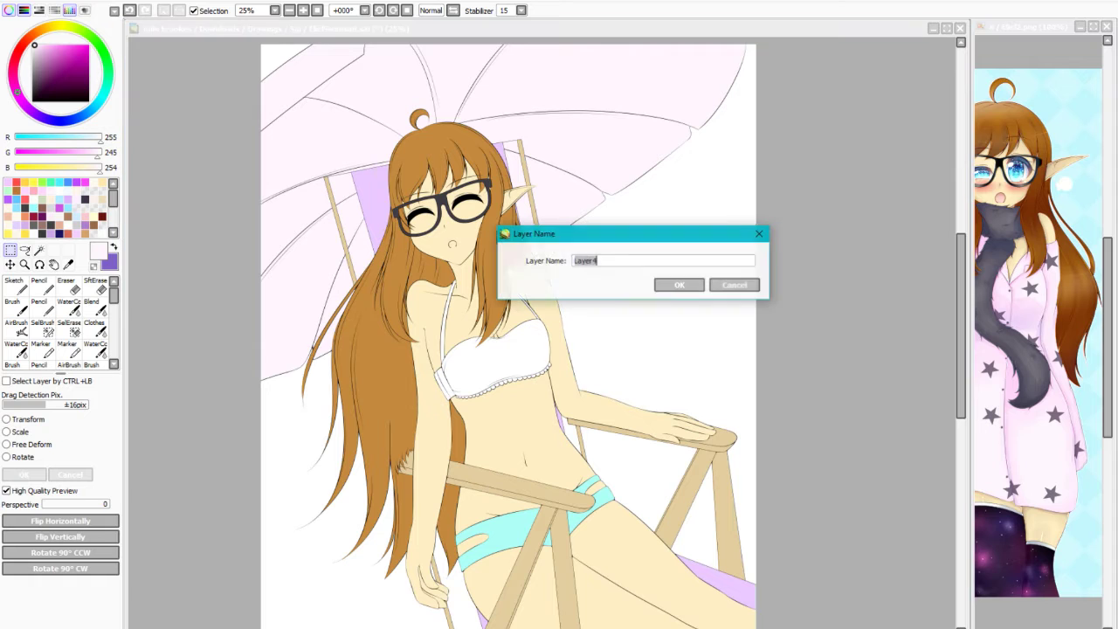
{"action": "key", "text": "Escape"}
{"action": "scroll", "coordinate": [462, 224], "scroll_direction": "down", "scroll_amount": 2}
{"action": "scroll", "coordinate": [462, 224], "scroll_direction": "up", "scroll_amount": 2}
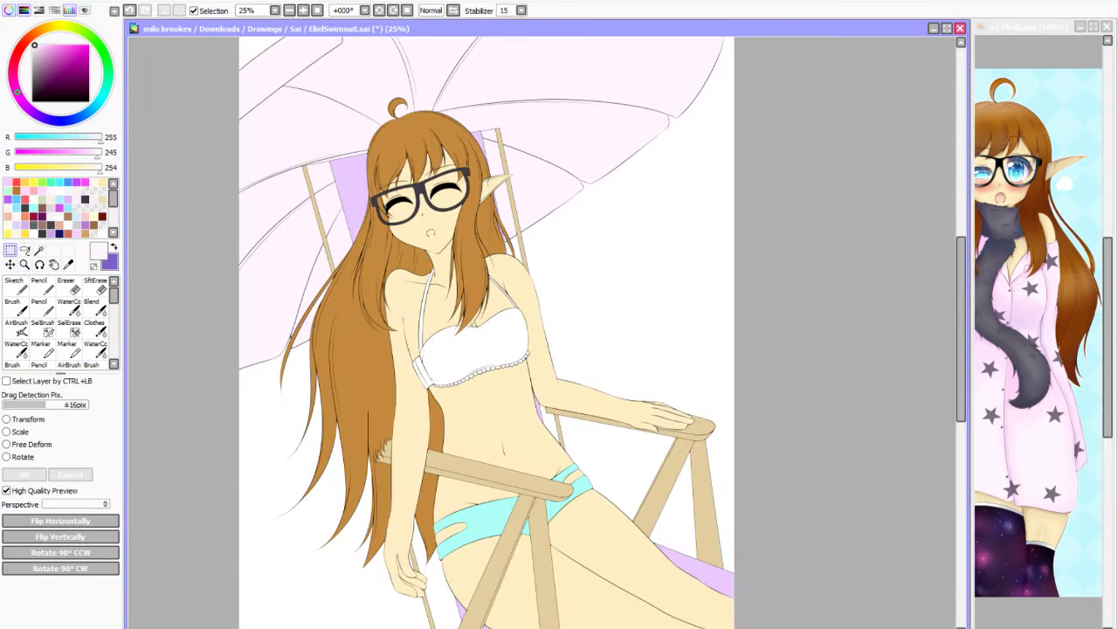
Set the colour to tan (RGB 219, 192, 144) and airbrush soft shading on the face, neck and ear at size 100.
{"action": "scroll", "coordinate": [542, 332], "scroll_direction": "down", "scroll_amount": 2}
{"action": "scroll", "coordinate": [542, 332], "scroll_direction": "up", "scroll_amount": 5}
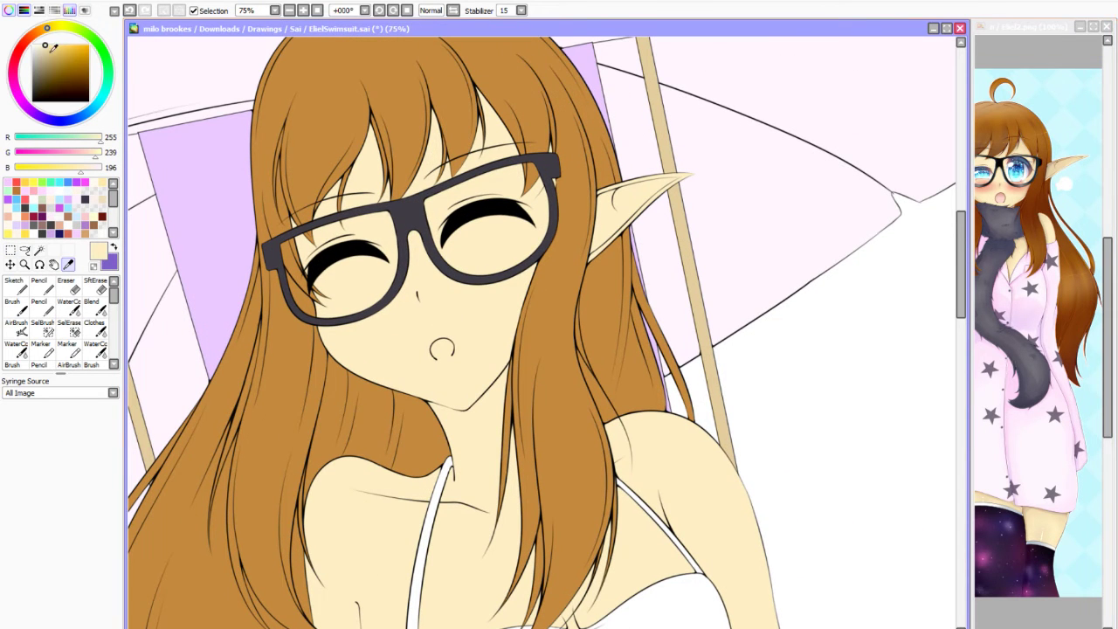
{"action": "scroll", "coordinate": [200, 242], "scroll_direction": "down", "scroll_amount": 2}
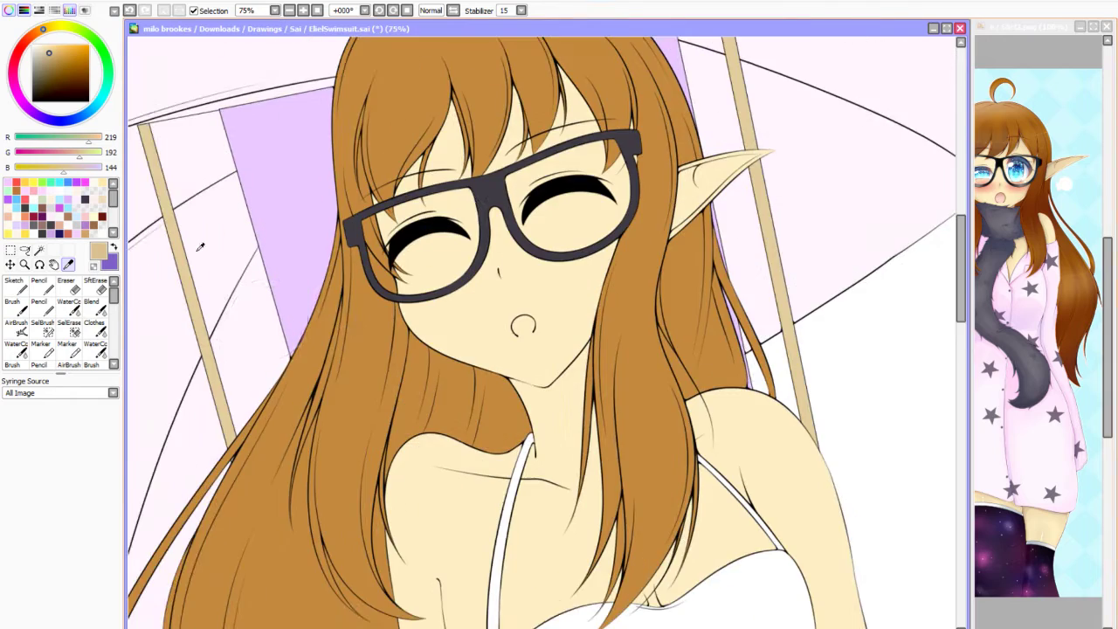
{"action": "left_click", "coordinate": [69, 365]}
{"action": "scroll", "coordinate": [482, 295], "scroll_direction": "up", "scroll_amount": 2}
{"action": "mouse_move", "coordinate": [463, 301]}
{"action": "left_mouse_down"}
{"action": "mouse_move", "coordinate": [384, 280]}
{"action": "mouse_move", "coordinate": [376, 262]}
{"action": "mouse_move", "coordinate": [454, 131]}
{"action": "mouse_move", "coordinate": [616, 226]}
{"action": "mouse_move", "coordinate": [512, 262]}
{"action": "mouse_move", "coordinate": [471, 417]}
{"action": "mouse_move", "coordinate": [472, 481]}
{"action": "mouse_move", "coordinate": [393, 467]}
{"action": "mouse_move", "coordinate": [522, 488]}
{"action": "left_mouse_up"}
{"action": "left_click", "coordinate": [77, 600]}
{"action": "mouse_move", "coordinate": [564, 288]}
{"action": "left_mouse_down"}
{"action": "mouse_move", "coordinate": [538, 262]}
{"action": "mouse_move", "coordinate": [568, 262]}
{"action": "left_mouse_up"}
{"action": "left_click_drag", "start_coordinate": [441, 306], "coordinate": [404, 308]}
{"action": "mouse_move", "coordinate": [451, 130]}
{"action": "left_mouse_down"}
{"action": "mouse_move", "coordinate": [458, 167]}
{"action": "mouse_move", "coordinate": [538, 125]}
{"action": "left_mouse_up"}
{"action": "mouse_move", "coordinate": [634, 209]}
{"action": "left_mouse_down"}
{"action": "mouse_move", "coordinate": [677, 158]}
{"action": "mouse_move", "coordinate": [690, 188]}
{"action": "left_mouse_up"}
Airbrush soft shading on the shoulders and upper chest at size 120.
{"action": "scroll", "coordinate": [691, 188], "scroll_direction": "down", "scroll_amount": 3}
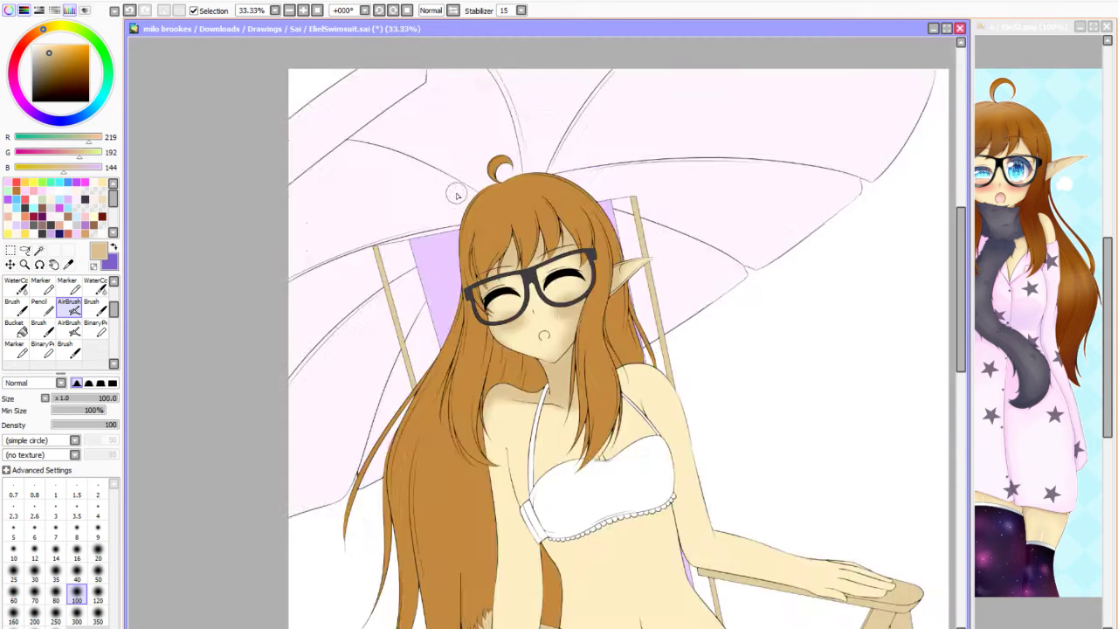
{"action": "scroll", "coordinate": [429, 296], "scroll_direction": "up", "scroll_amount": 2}
{"action": "key", "text": "bracketright"}
{"action": "key", "text": "bracketright"}
{"action": "key", "text": "bracketright"}
{"action": "key", "text": "bracketleft"}
{"action": "key", "text": "bracketleft"}
{"action": "mouse_move", "coordinate": [393, 384]}
{"action": "left_mouse_down"}
{"action": "mouse_move", "coordinate": [396, 277]}
{"action": "mouse_move", "coordinate": [419, 367]}
{"action": "left_mouse_up"}
{"action": "mouse_move", "coordinate": [505, 267]}
{"action": "left_mouse_down"}
{"action": "mouse_move", "coordinate": [522, 202]}
{"action": "mouse_move", "coordinate": [575, 160]}
{"action": "mouse_move", "coordinate": [563, 213]}
{"action": "mouse_move", "coordinate": [638, 252]}
{"action": "mouse_move", "coordinate": [512, 219]}
{"action": "left_mouse_up"}
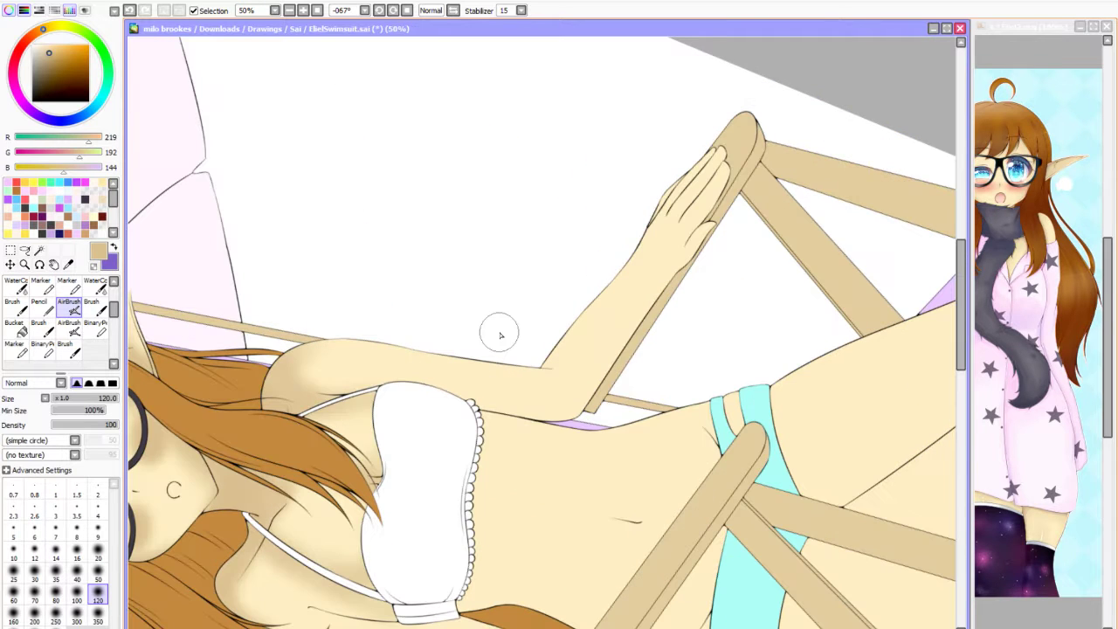
Airbrush soft shading along the forearm and hand resting on the far armrest at size 120.
{"action": "mouse_move", "coordinate": [499, 329]}
{"action": "left_mouse_down"}
{"action": "mouse_move", "coordinate": [400, 382]}
{"action": "mouse_move", "coordinate": [649, 416]}
{"action": "mouse_move", "coordinate": [579, 362]}
{"action": "mouse_move", "coordinate": [569, 326]}
{"action": "mouse_move", "coordinate": [604, 374]}
{"action": "mouse_move", "coordinate": [714, 224]}
{"action": "mouse_move", "coordinate": [694, 233]}
{"action": "mouse_move", "coordinate": [650, 320]}
{"action": "mouse_move", "coordinate": [619, 242]}
{"action": "left_mouse_up"}
{"action": "left_click_drag", "start_coordinate": [618, 242], "coordinate": [725, 193]}
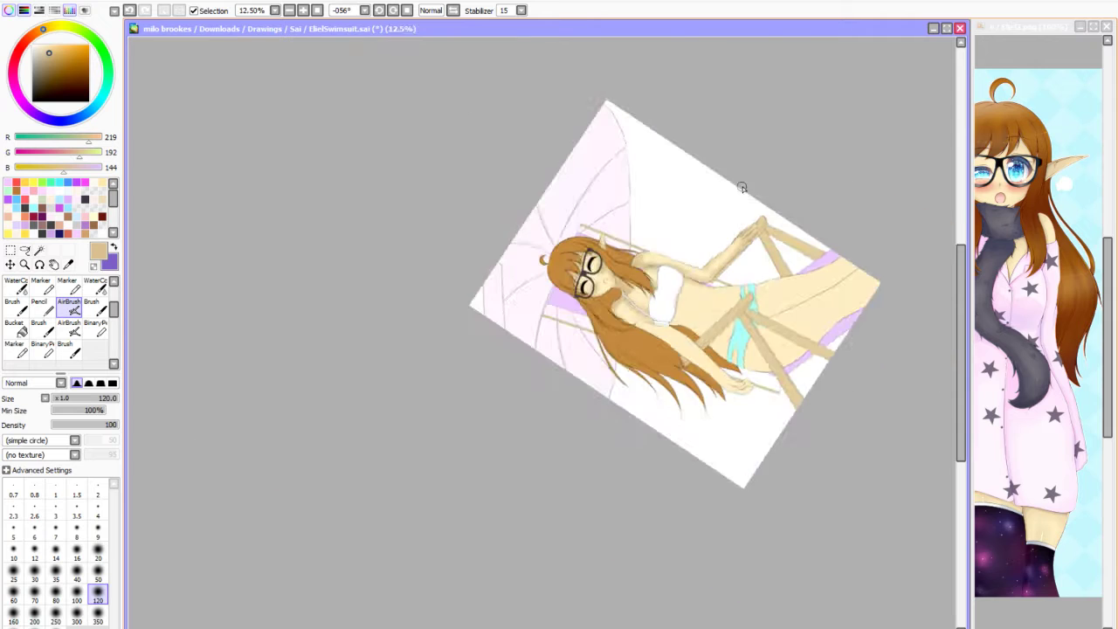
{"action": "key", "text": "Home"}
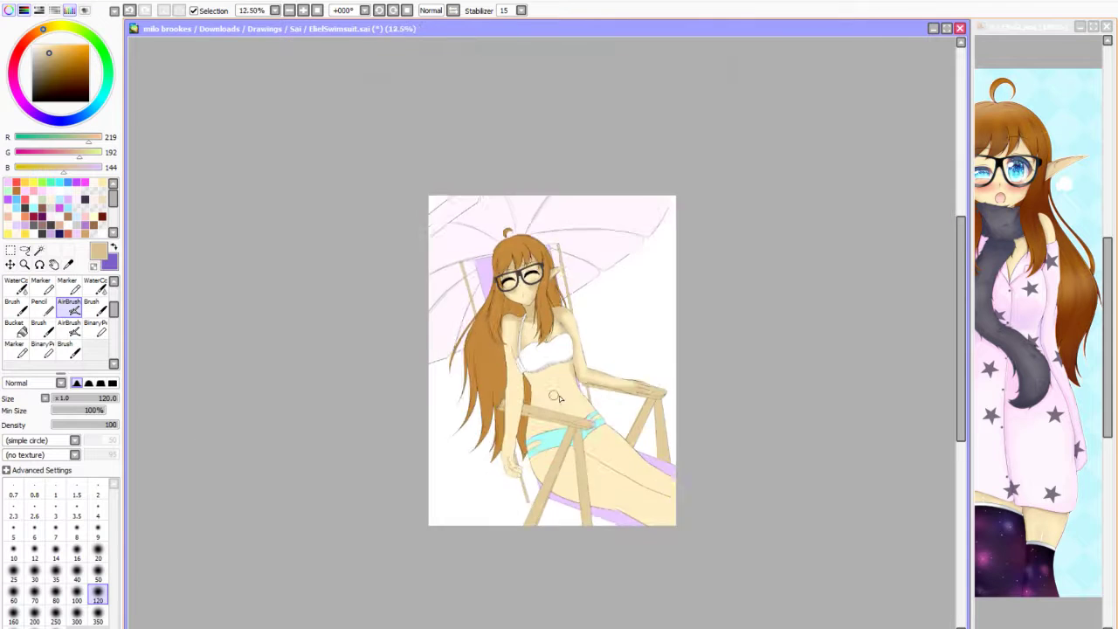
Airbrush soft shading on the hanging arm and the torso, using sizes 250 and 120 for the belly.
{"action": "key", "text": "Page_Up"}
{"action": "key", "text": "Page_Up"}
{"action": "key", "text": "Page_Up"}
{"action": "mouse_move", "coordinate": [390, 189]}
{"action": "left_mouse_down"}
{"action": "mouse_move", "coordinate": [389, 539]}
{"action": "mouse_move", "coordinate": [463, 605]}
{"action": "mouse_move", "coordinate": [421, 568]}
{"action": "mouse_move", "coordinate": [439, 326]}
{"action": "mouse_move", "coordinate": [424, 262]}
{"action": "mouse_move", "coordinate": [411, 288]}
{"action": "mouse_move", "coordinate": [446, 366]}
{"action": "mouse_move", "coordinate": [472, 332]}
{"action": "mouse_move", "coordinate": [454, 490]}
{"action": "mouse_move", "coordinate": [479, 486]}
{"action": "left_mouse_up"}
{"action": "key", "text": "bracketright"}
{"action": "key", "text": "bracketright"}
{"action": "key", "text": "bracketright"}
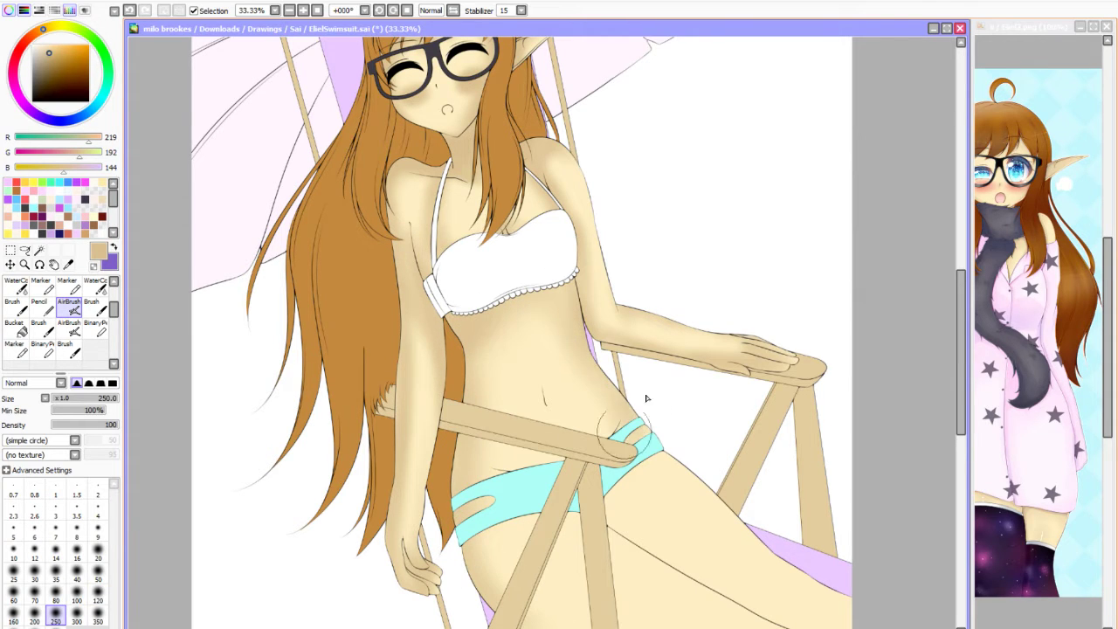
{"action": "key", "text": "bracketleft"}
{"action": "key", "text": "bracketleft"}
{"action": "key", "text": "bracketleft"}
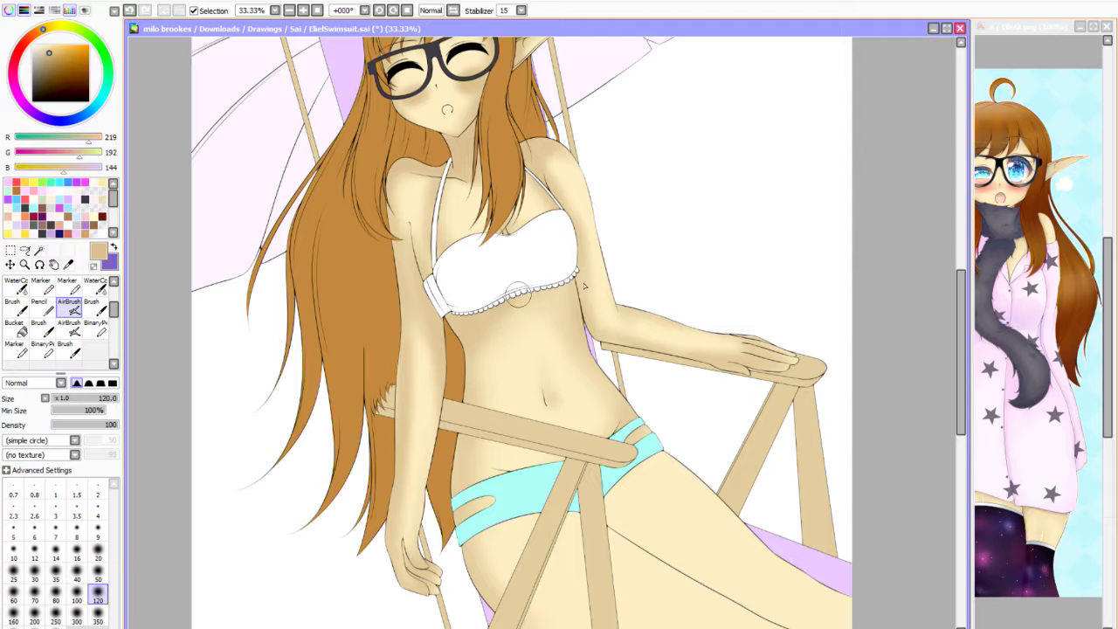
Airbrush broad soft shading along both thighs at size 300.
{"action": "scroll", "coordinate": [585, 286], "scroll_direction": "down", "scroll_amount": 1}
{"action": "left_click", "coordinate": [77, 615]}
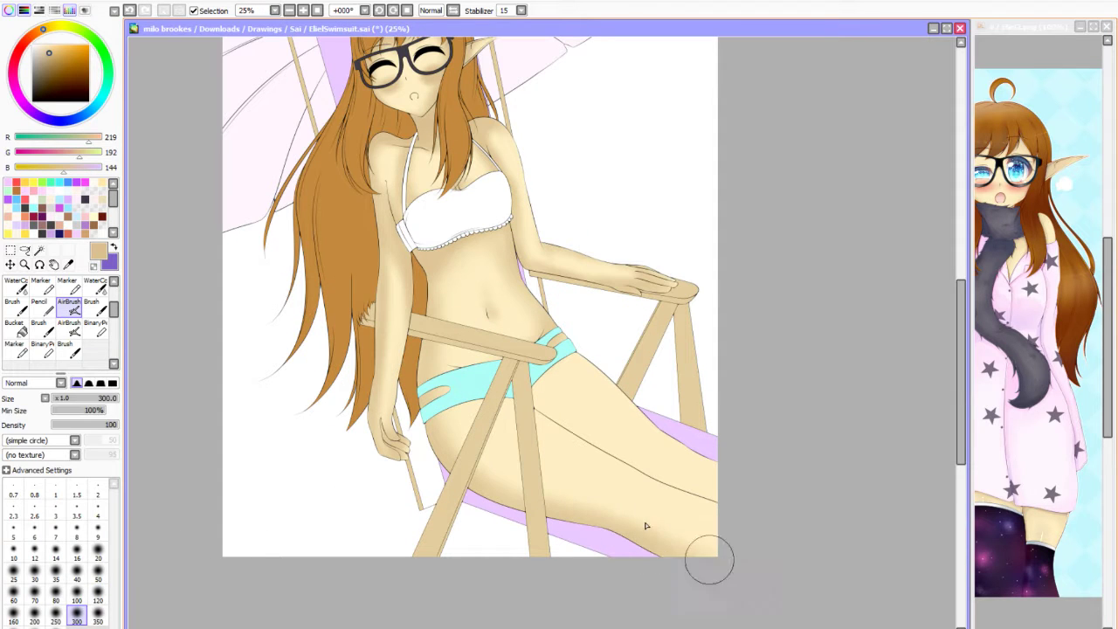
{"action": "mouse_move", "coordinate": [647, 526]}
{"action": "left_mouse_down"}
{"action": "mouse_move", "coordinate": [468, 402]}
{"action": "mouse_move", "coordinate": [524, 376]}
{"action": "mouse_move", "coordinate": [633, 420]}
{"action": "mouse_move", "coordinate": [758, 522]}
{"action": "mouse_move", "coordinate": [682, 499]}
{"action": "mouse_move", "coordinate": [594, 444]}
{"action": "mouse_move", "coordinate": [428, 461]}
{"action": "mouse_move", "coordinate": [627, 385]}
{"action": "left_mouse_up"}
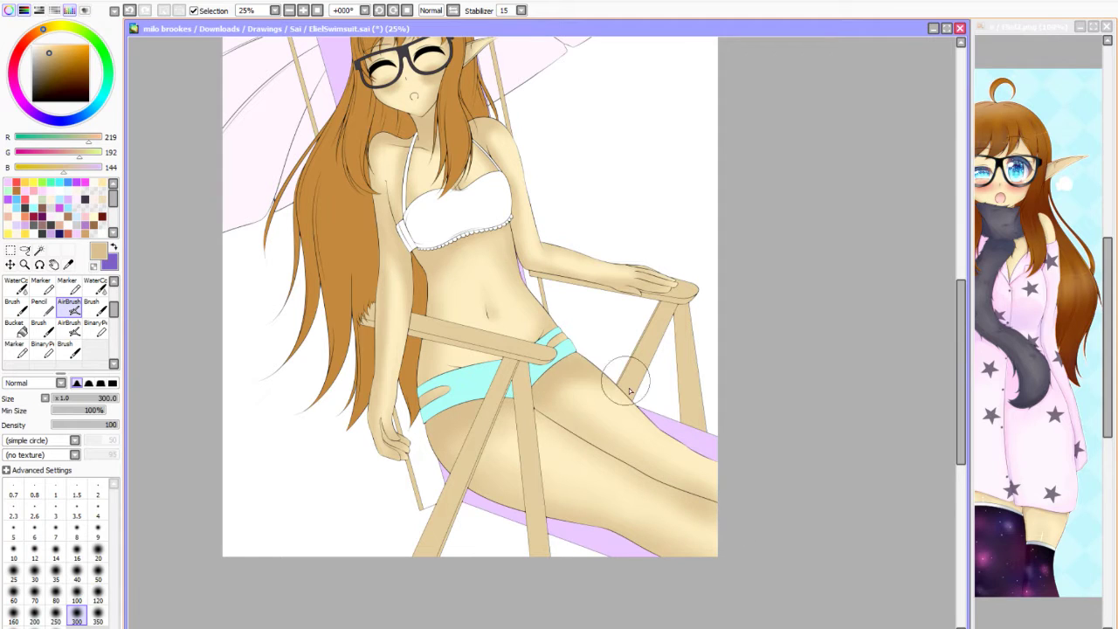
{"action": "scroll", "coordinate": [711, 250], "scroll_direction": "down", "scroll_amount": 1}
{"action": "scroll", "coordinate": [711, 250], "scroll_direction": "up", "scroll_amount": 2}
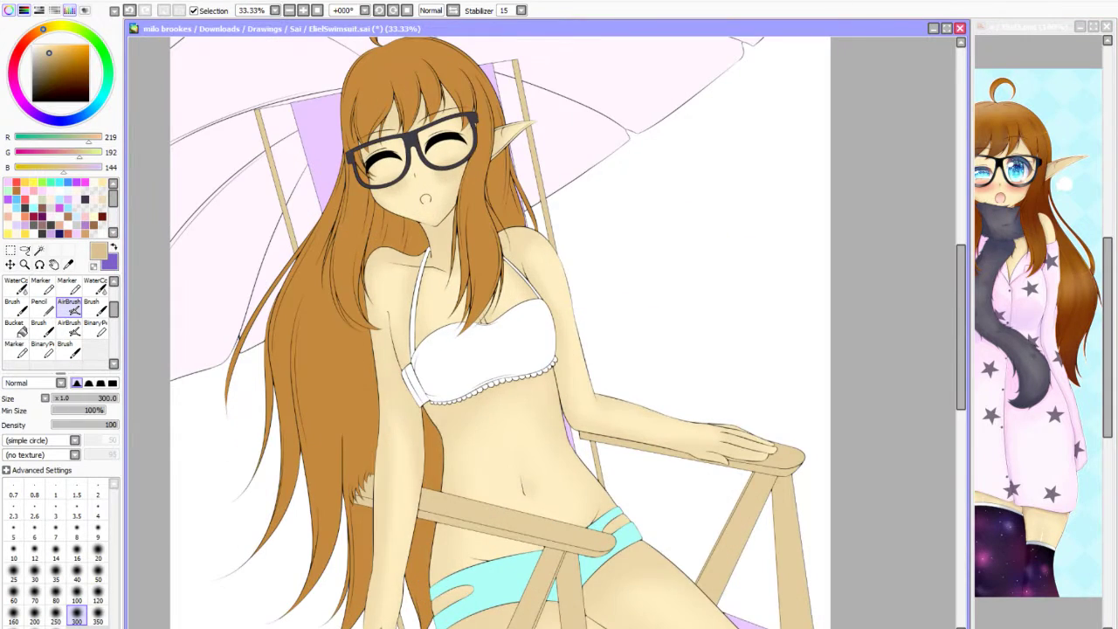
Paint harder shadows on the forehead under the bangs with the Marker at size 50.
{"action": "scroll", "coordinate": [582, 205], "scroll_direction": "down", "scroll_amount": 1}
{"action": "scroll", "coordinate": [582, 205], "scroll_direction": "up", "scroll_amount": 3}
{"action": "key", "text": "b"}
{"action": "left_click", "coordinate": [98, 577]}
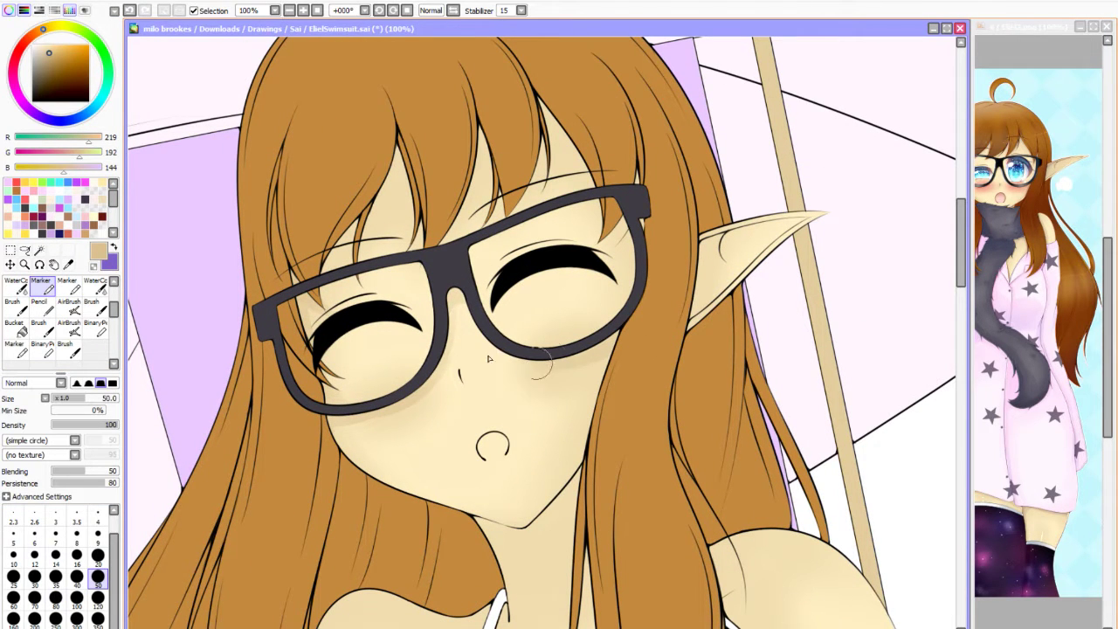
{"action": "mouse_move", "coordinate": [378, 182]}
{"action": "left_mouse_down"}
{"action": "mouse_move", "coordinate": [402, 153]}
{"action": "mouse_move", "coordinate": [410, 226]}
{"action": "mouse_move", "coordinate": [480, 201]}
{"action": "mouse_move", "coordinate": [500, 219]}
{"action": "left_mouse_up"}
{"action": "scroll", "coordinate": [627, 203], "scroll_direction": "down", "scroll_amount": 1}
{"action": "scroll", "coordinate": [611, 175], "scroll_direction": "down", "scroll_amount": 2}
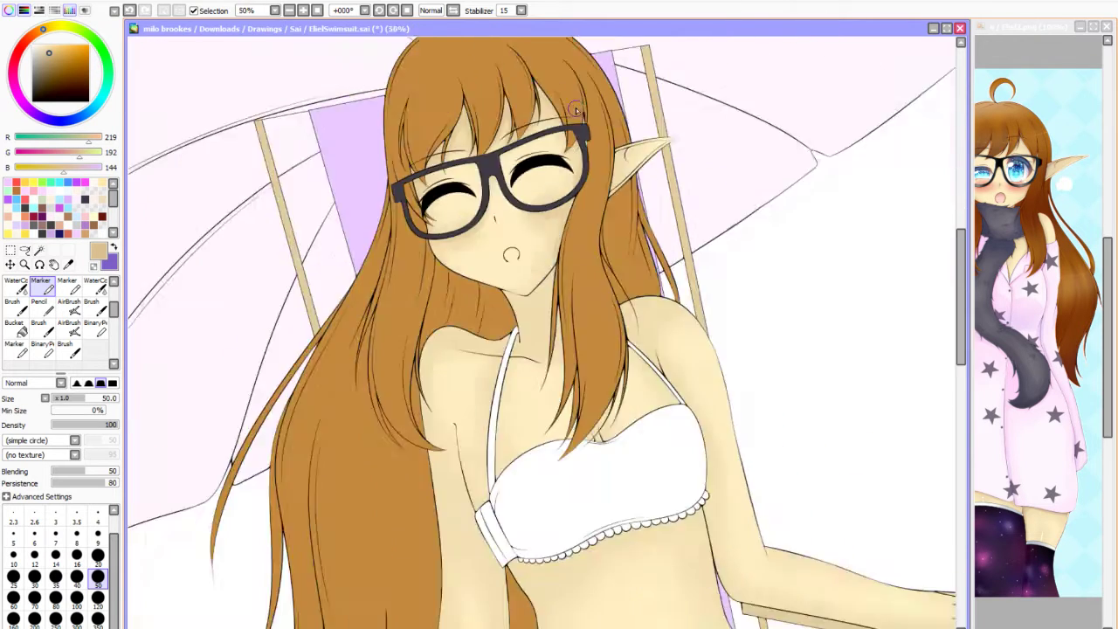
Paint marker shadows around the nose and under the glasses at size 35.
{"action": "scroll", "coordinate": [576, 110], "scroll_direction": "up", "scroll_amount": 3}
{"action": "left_click", "coordinate": [56, 576]}
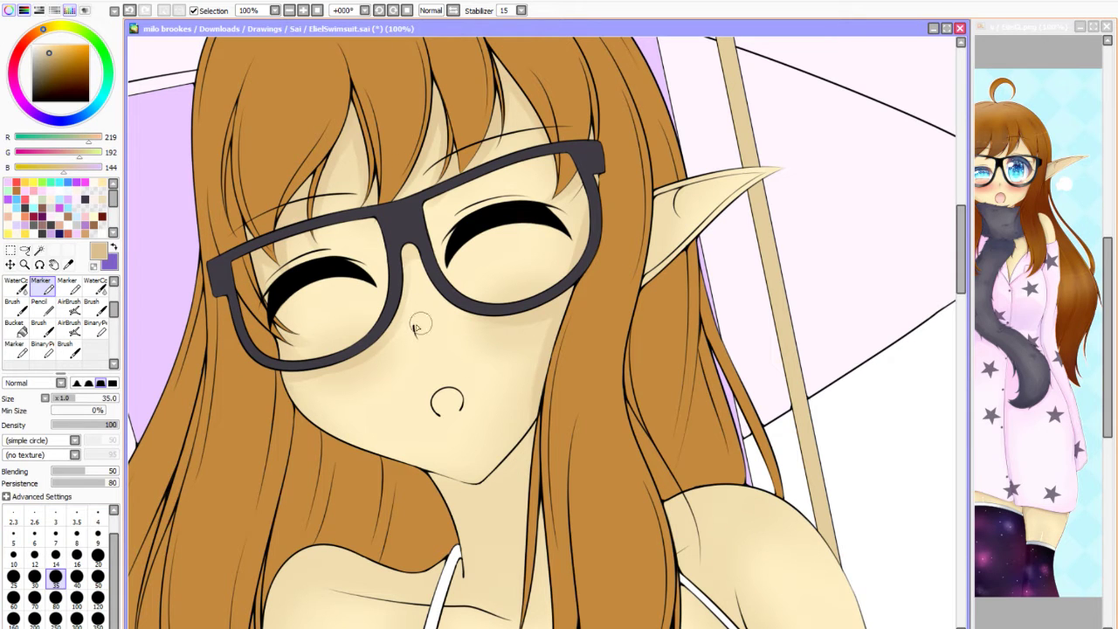
{"action": "scroll", "coordinate": [527, 447], "scroll_direction": "down", "scroll_amount": 2}
{"action": "scroll", "coordinate": [527, 448], "scroll_direction": "up", "scroll_amount": 4}
{"action": "mouse_move", "coordinate": [533, 306]}
{"action": "left_mouse_down"}
{"action": "mouse_move", "coordinate": [479, 393]}
{"action": "mouse_move", "coordinate": [370, 370]}
{"action": "mouse_move", "coordinate": [402, 362]}
{"action": "left_mouse_up"}
{"action": "scroll", "coordinate": [594, 407], "scroll_direction": "down", "scroll_amount": 1}
Paint marker shadows on the neck and shoulders below the hair at size 120.
{"action": "left_click", "coordinate": [98, 597]}
{"action": "mouse_move", "coordinate": [229, 367]}
{"action": "left_mouse_down"}
{"action": "mouse_move", "coordinate": [525, 362]}
{"action": "mouse_move", "coordinate": [516, 259]}
{"action": "mouse_move", "coordinate": [751, 263]}
{"action": "mouse_move", "coordinate": [761, 275]}
{"action": "mouse_move", "coordinate": [664, 288]}
{"action": "mouse_move", "coordinate": [803, 360]}
{"action": "left_mouse_up"}
{"action": "scroll", "coordinate": [833, 312], "scroll_direction": "down", "scroll_amount": 2}
{"action": "scroll", "coordinate": [834, 312], "scroll_direction": "up", "scroll_amount": 1}
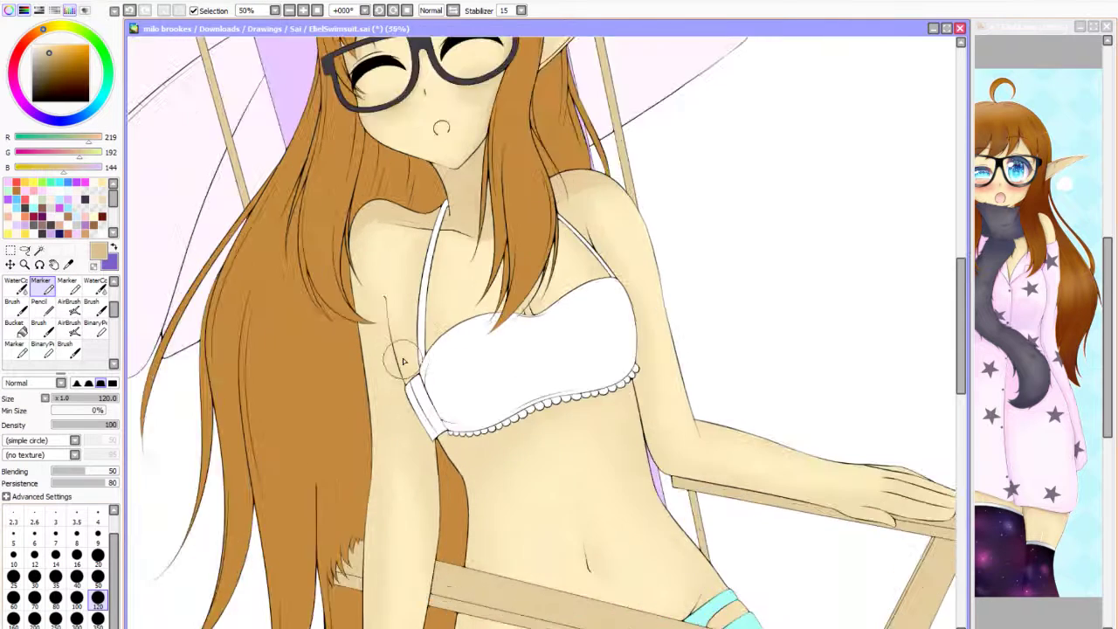
Paint marker shadows by the arm crease at size 50 and under the bikini top's scalloped edge at size 70.
{"action": "left_click", "coordinate": [98, 577]}
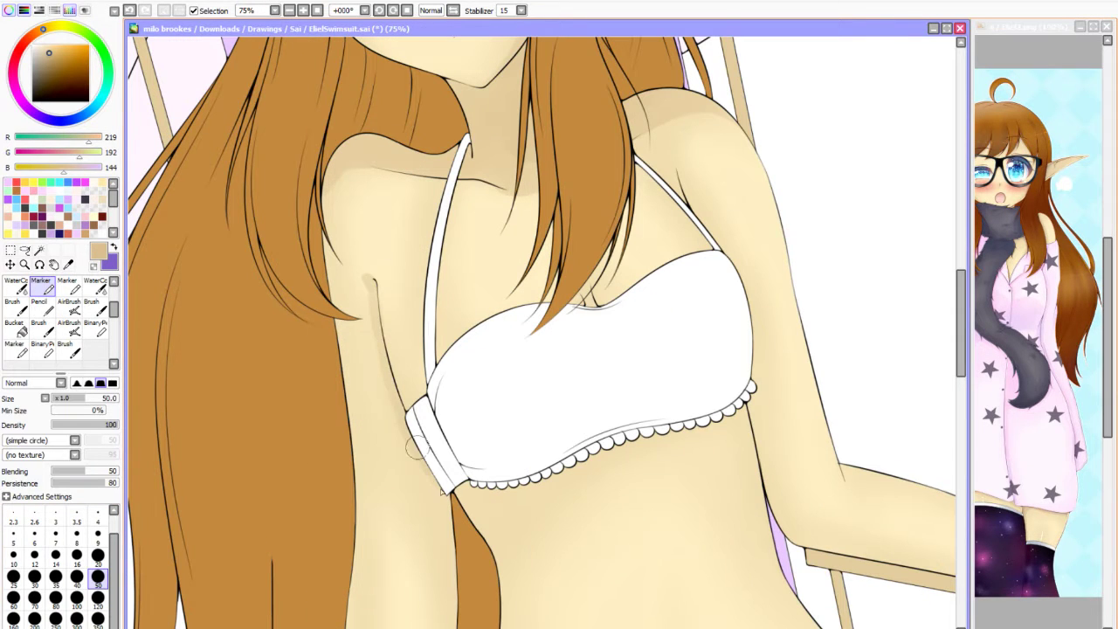
{"action": "key", "text": "bracketright"}
{"action": "key", "text": "bracketright"}
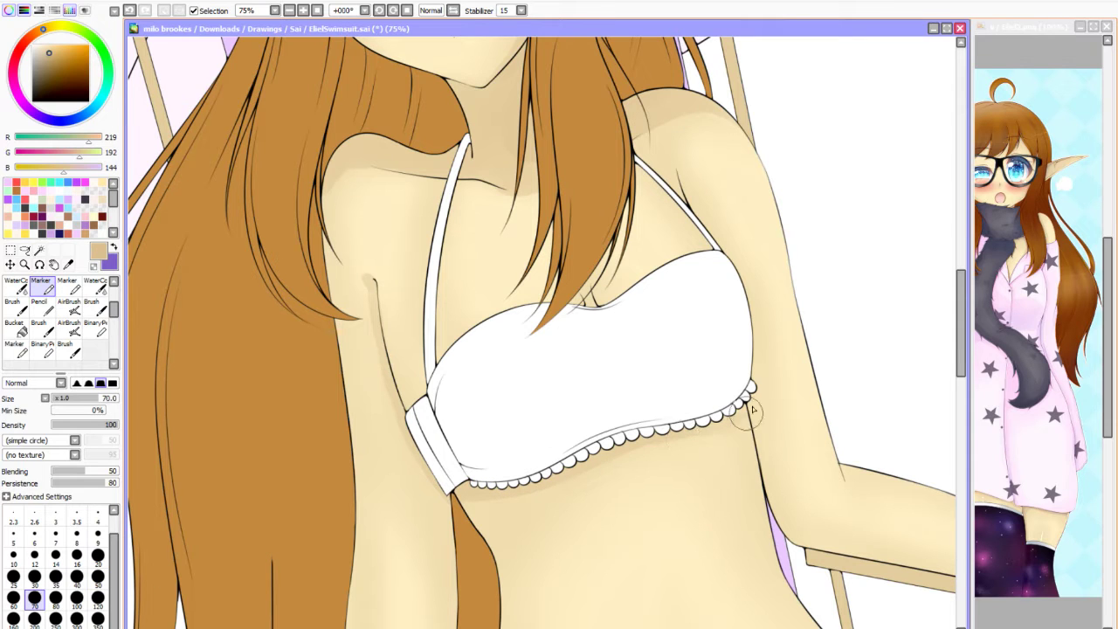
{"action": "mouse_move", "coordinate": [511, 491]}
{"action": "left_mouse_down"}
{"action": "mouse_move", "coordinate": [478, 563]}
{"action": "mouse_move", "coordinate": [524, 511]}
{"action": "left_mouse_up"}
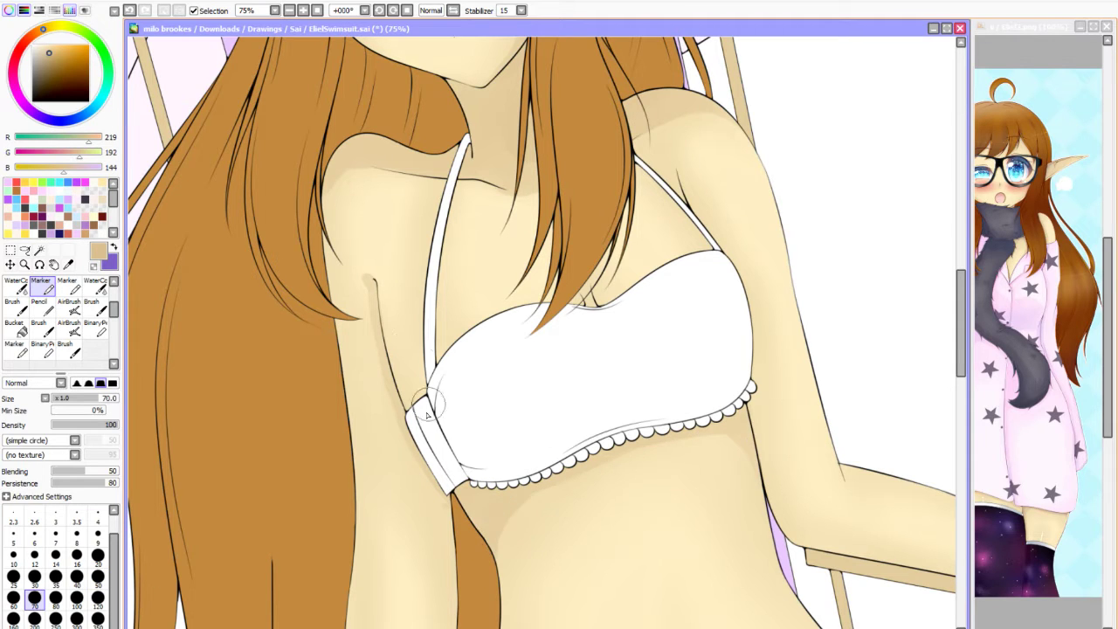
Paint marker shadows on the skin beside the bikini straps and the upper arm at size 70.
{"action": "left_click_drag", "start_coordinate": [404, 381], "coordinate": [422, 293]}
{"action": "left_click_drag", "start_coordinate": [442, 362], "coordinate": [450, 232]}
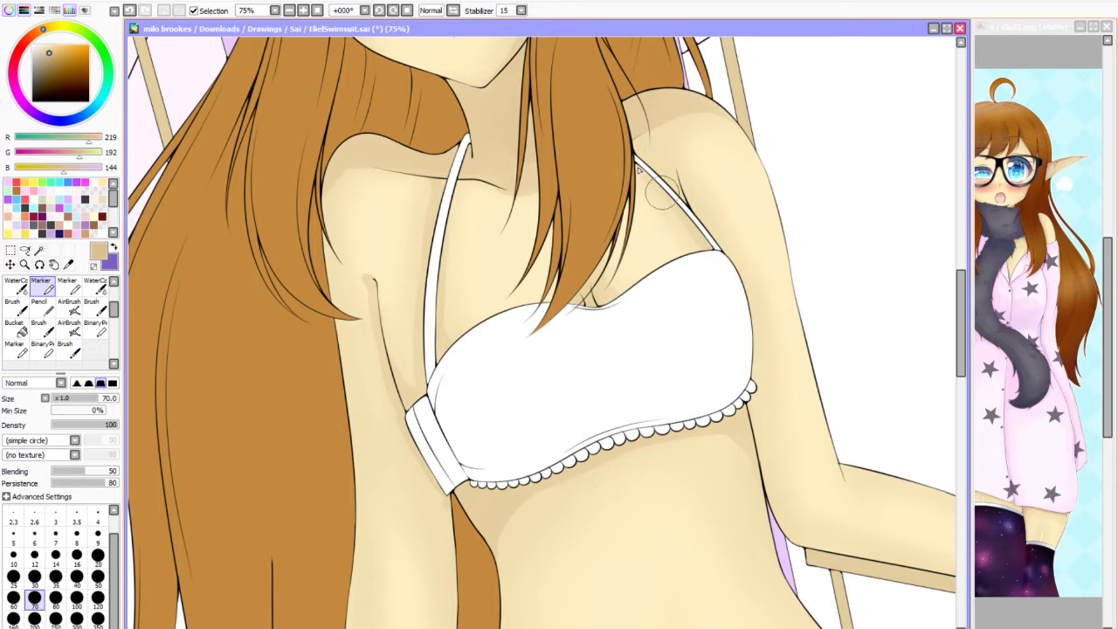
{"action": "left_click_drag", "start_coordinate": [680, 199], "coordinate": [662, 123]}
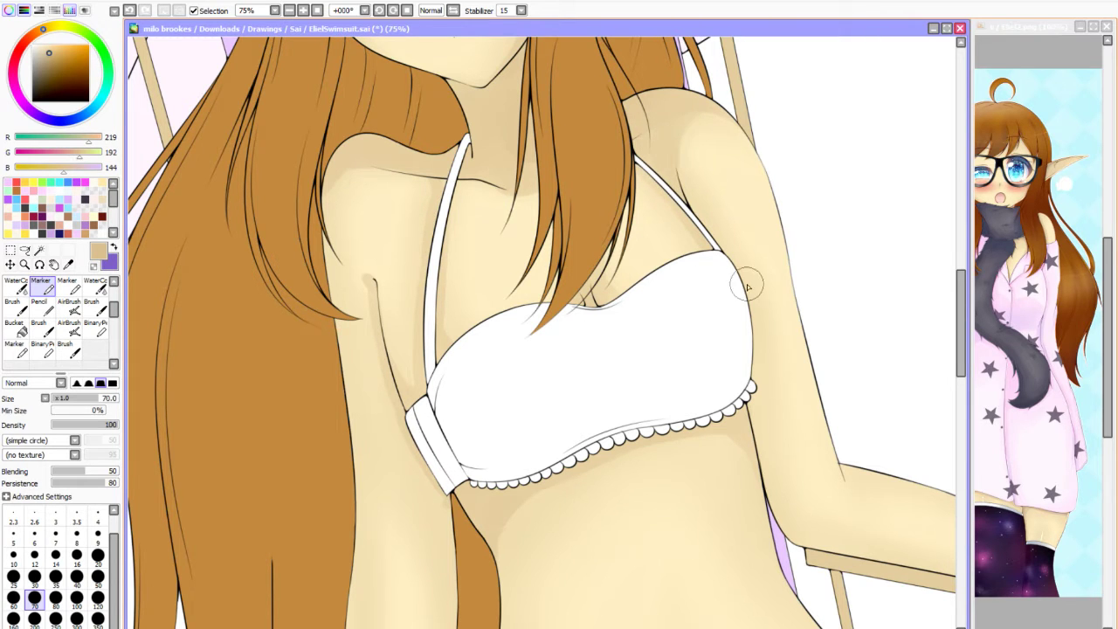
Paint marker shadows along the upper arms and down the hanging arm at size 70.
{"action": "left_click_drag", "start_coordinate": [740, 282], "coordinate": [644, 262]}
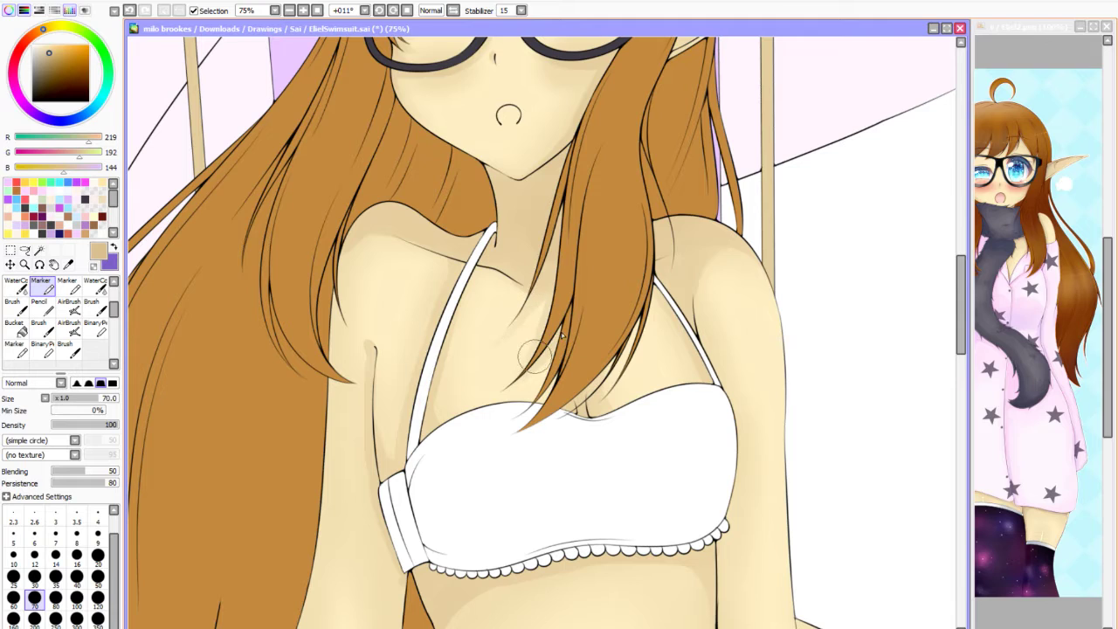
{"action": "scroll", "coordinate": [496, 512], "scroll_direction": "down", "scroll_amount": 5}
{"action": "scroll", "coordinate": [440, 359], "scroll_direction": "up", "scroll_amount": 5}
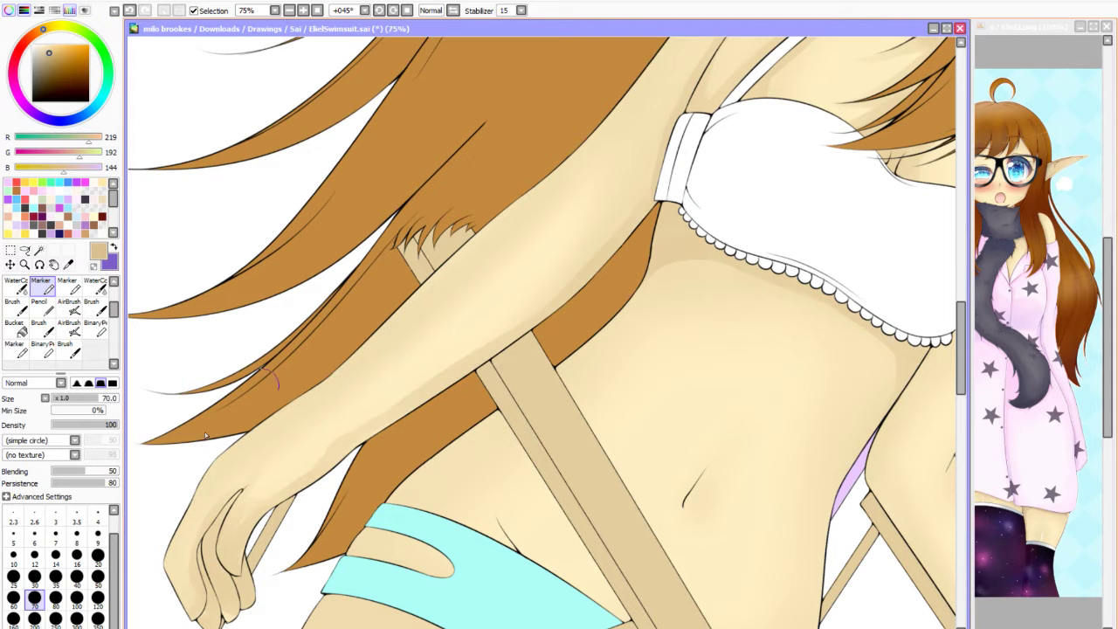
{"action": "scroll", "coordinate": [393, 332], "scroll_direction": "down", "scroll_amount": 5}
{"action": "scroll", "coordinate": [551, 230], "scroll_direction": "up", "scroll_amount": 4}
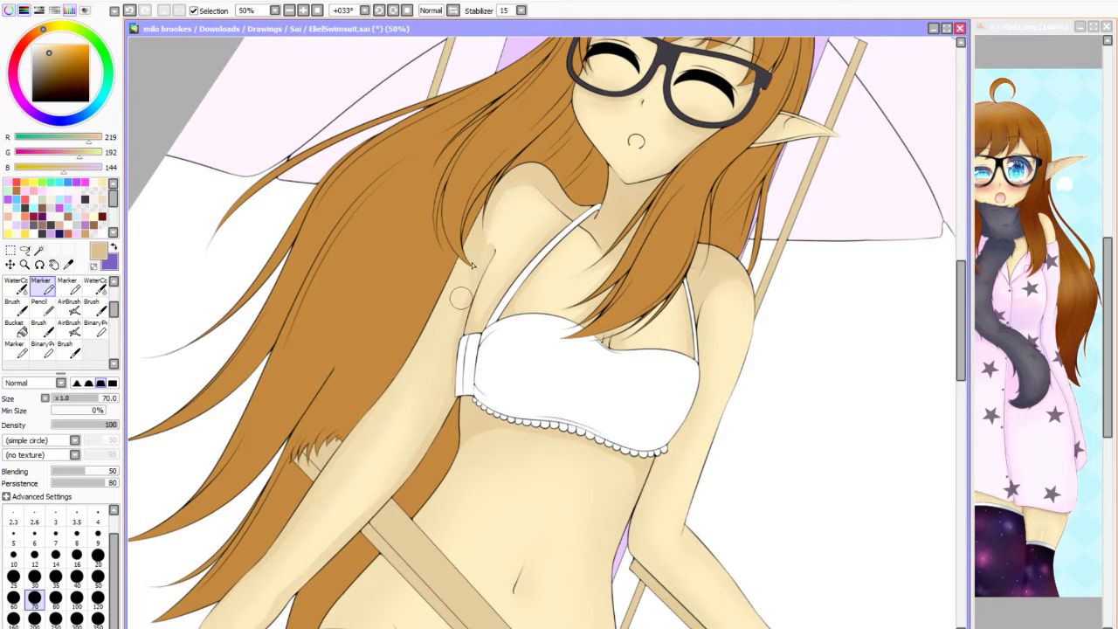
Paint marker shadows along the elbow, forearm and hand resting on the chair's armrest at size 70.
{"action": "scroll", "coordinate": [479, 560], "scroll_direction": "down", "scroll_amount": 2}
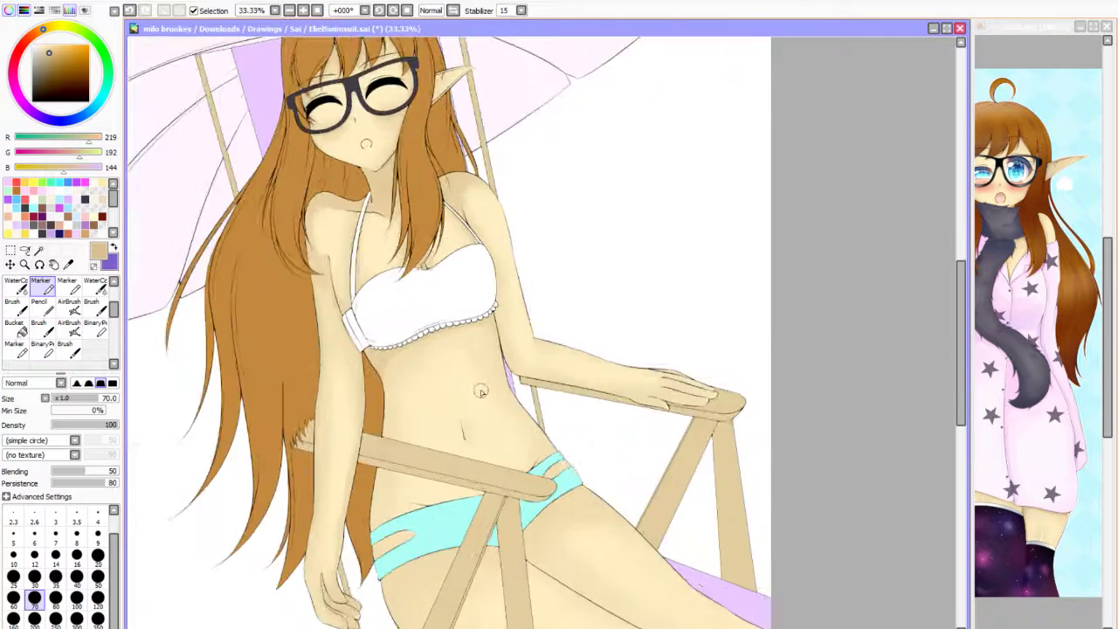
{"action": "scroll", "coordinate": [499, 360], "scroll_direction": "up", "scroll_amount": 3}
{"action": "left_click_drag", "start_coordinate": [494, 334], "coordinate": [666, 118]}
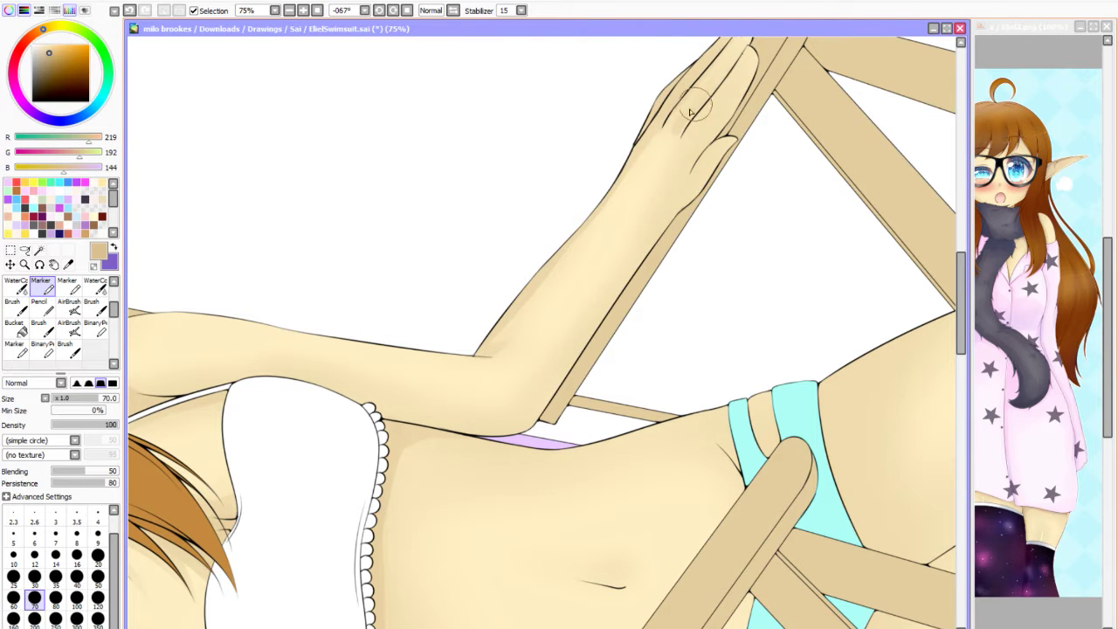
{"action": "left_click_drag", "start_coordinate": [533, 418], "coordinate": [471, 450]}
{"action": "scroll", "coordinate": [772, 535], "scroll_direction": "down", "scroll_amount": 2}
{"action": "scroll", "coordinate": [273, 357], "scroll_direction": "up", "scroll_amount": 2}
Paint marker shadows on the waist and hips above the bikini bottoms at size 120.
{"action": "key", "text": "bracketright"}
{"action": "key", "text": "bracketright"}
{"action": "key", "text": "bracketright"}
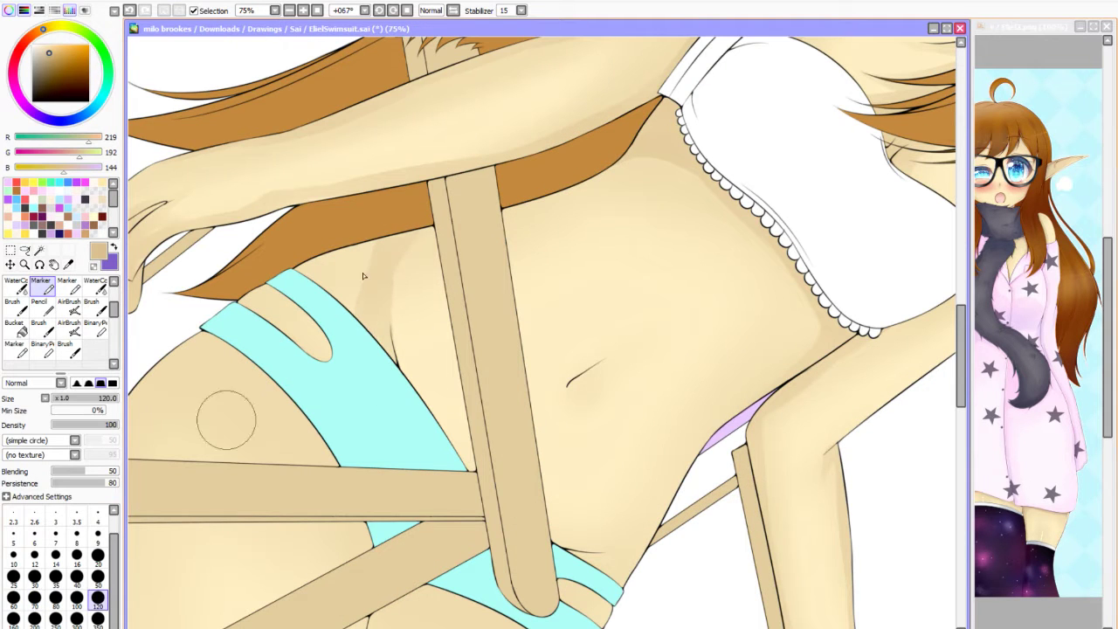
{"action": "scroll", "coordinate": [378, 355], "scroll_direction": "down", "scroll_amount": 2}
{"action": "scroll", "coordinate": [523, 323], "scroll_direction": "up", "scroll_amount": 1}
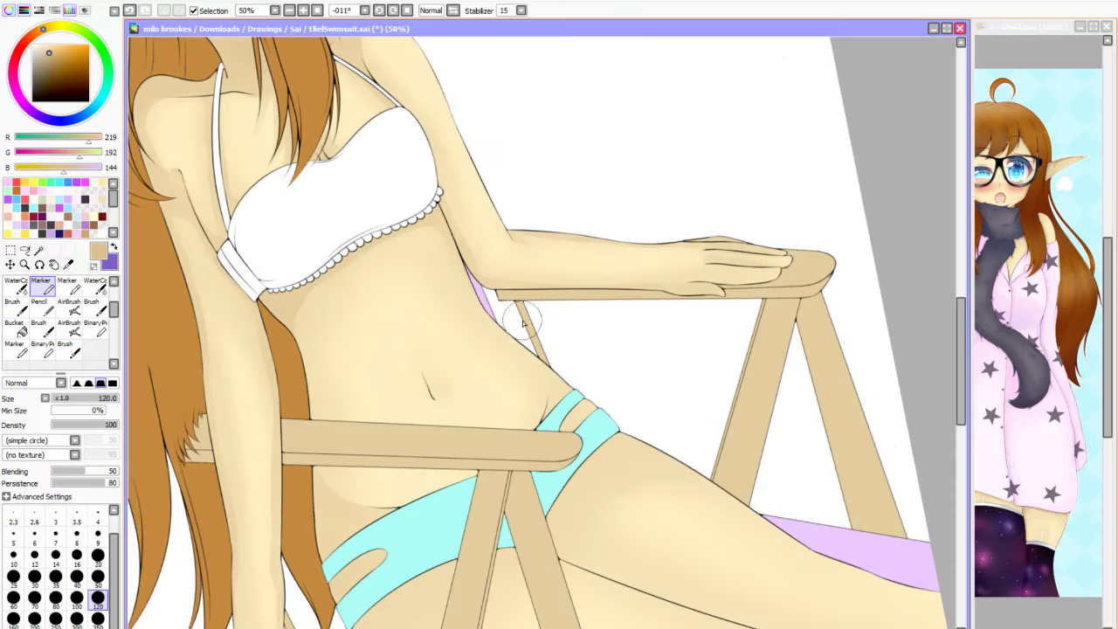
Paint marker shadows on both thighs below the bikini bottoms and along the line between the legs at size 120.
{"action": "scroll", "coordinate": [706, 471], "scroll_direction": "down", "scroll_amount": 3}
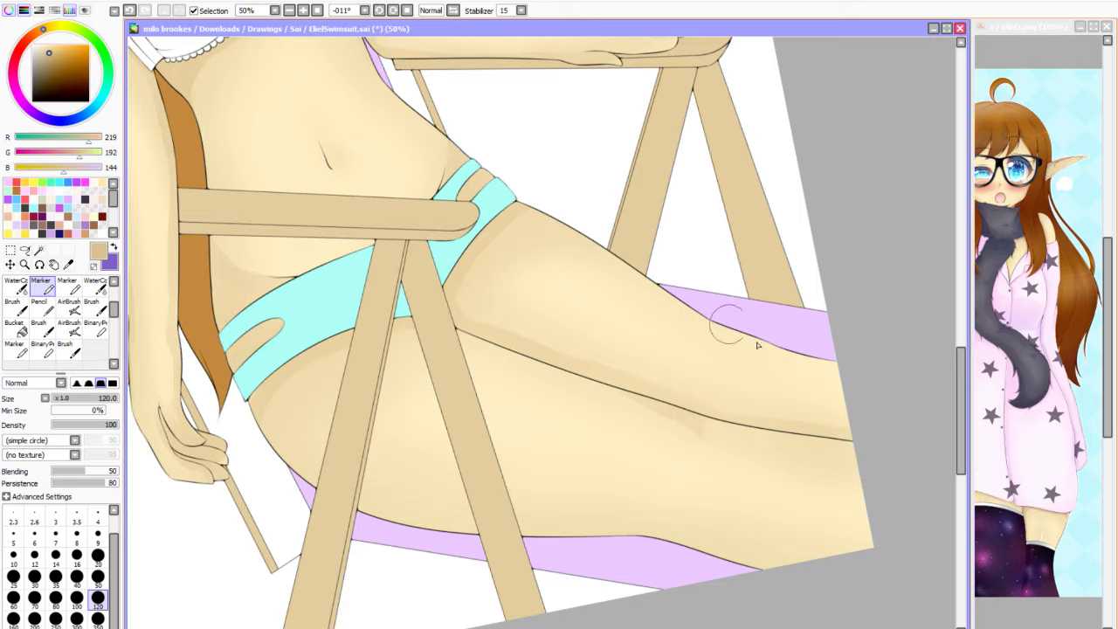
{"action": "scroll", "coordinate": [424, 393], "scroll_direction": "up", "scroll_amount": 1}
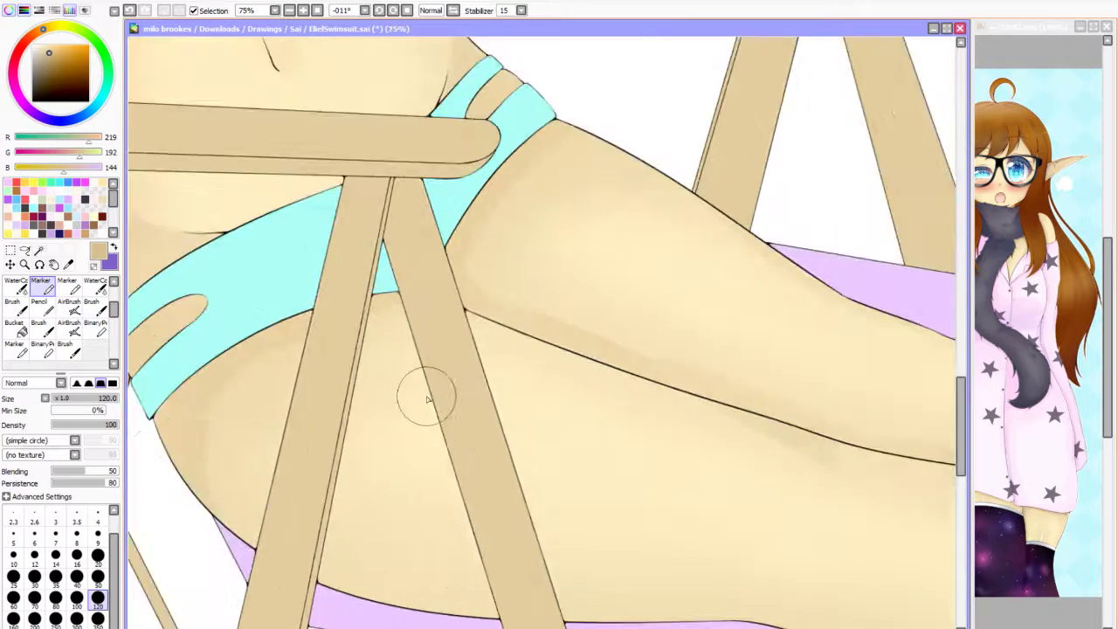
{"action": "scroll", "coordinate": [367, 436], "scroll_direction": "down", "scroll_amount": 1}
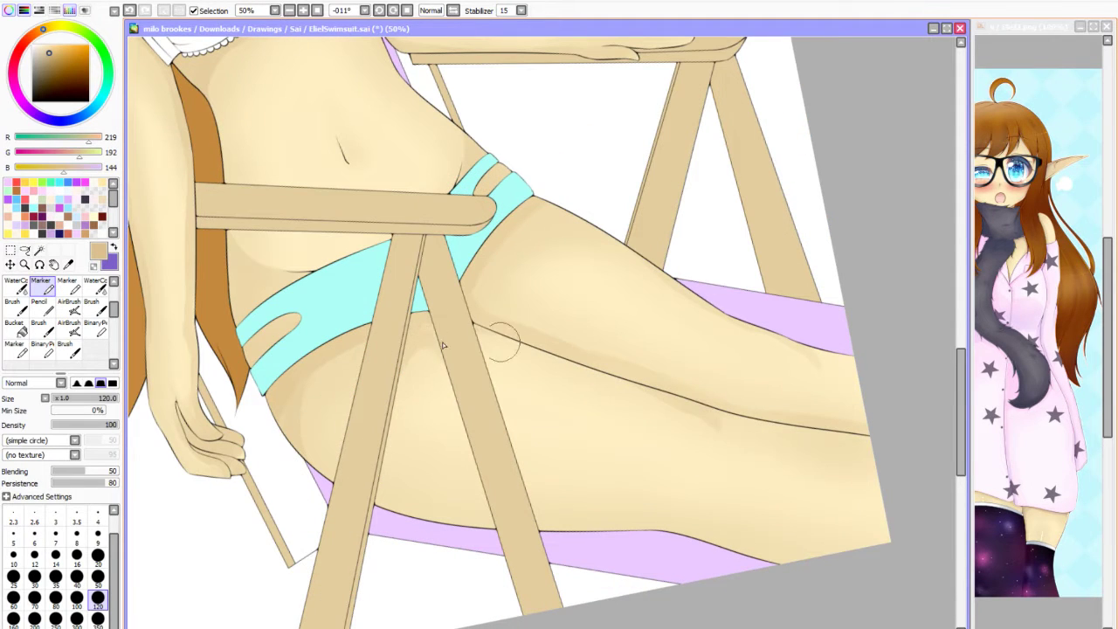
{"action": "scroll", "coordinate": [775, 429], "scroll_direction": "down", "scroll_amount": 4}
Paint marker shadows around the navel and its midline at size 50.
{"action": "key", "text": "Home"}
{"action": "scroll", "coordinate": [566, 426], "scroll_direction": "up", "scroll_amount": 5}
{"action": "key", "text": "bracketleft"}
{"action": "key", "text": "bracketleft"}
{"action": "key", "text": "bracketleft"}
{"action": "key", "text": "bracketleft"}
{"action": "key", "text": "bracketleft"}
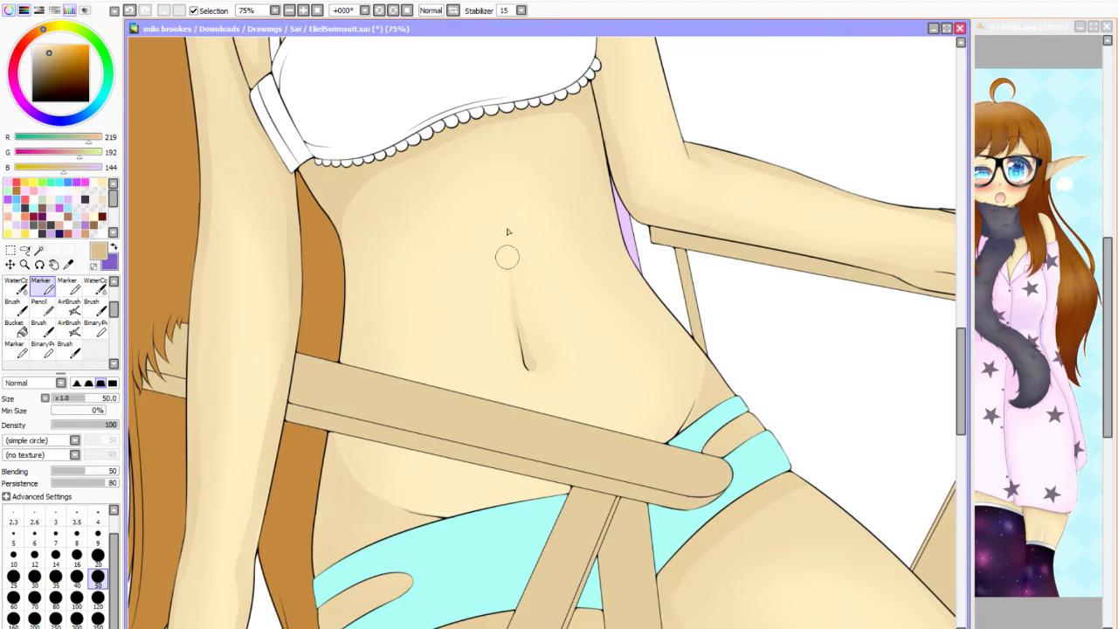
{"action": "scroll", "coordinate": [507, 253], "scroll_direction": "down", "scroll_amount": 3}
{"action": "scroll", "coordinate": [529, 380], "scroll_direction": "up", "scroll_amount": 3}
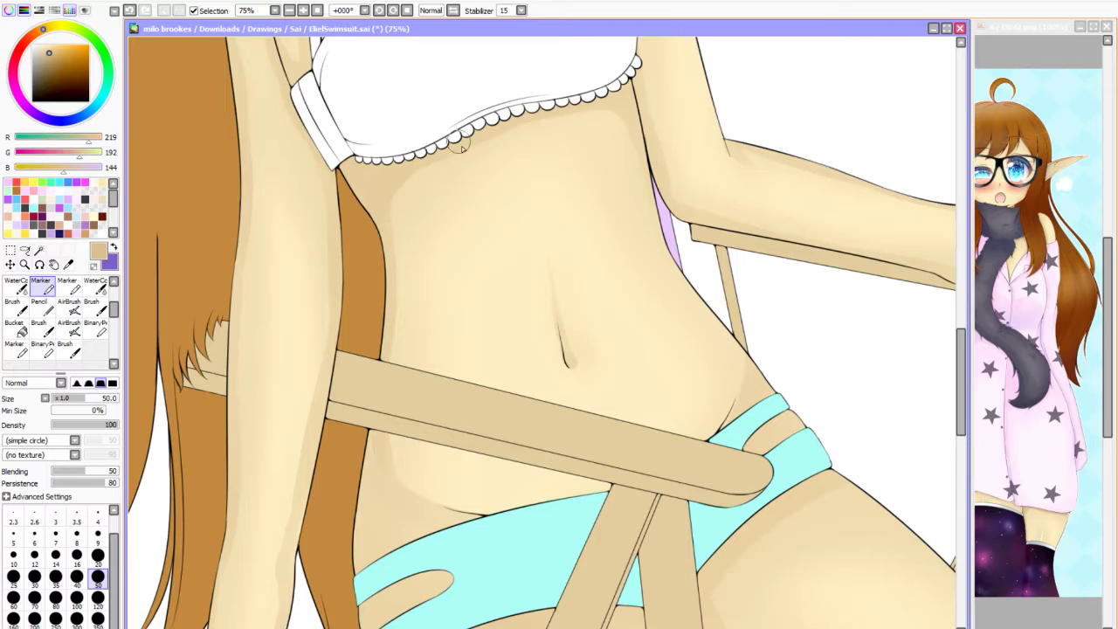
Choose a darker reddish brown (168, 104, 66) and paint second-layer marker shadows on the face under the fringe at size 30.
{"action": "scroll", "coordinate": [463, 146], "scroll_direction": "down", "scroll_amount": 3}
{"action": "left_click", "coordinate": [55, 63]}
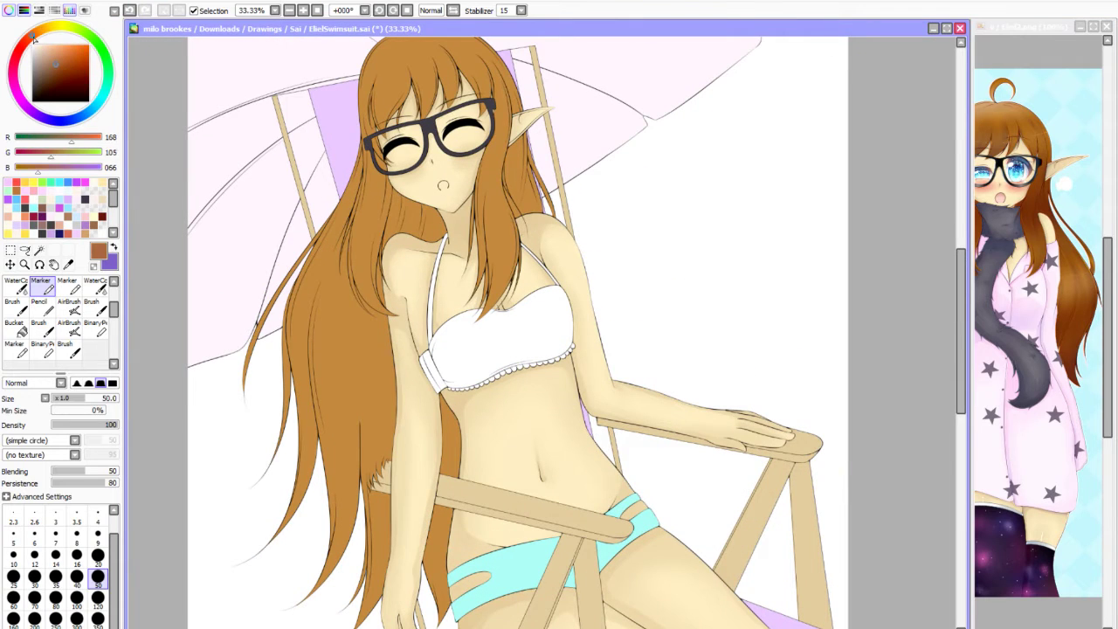
{"action": "scroll", "coordinate": [289, 349], "scroll_direction": "up", "scroll_amount": 3}
{"action": "key", "text": "bracketleft"}
{"action": "key", "text": "bracketleft"}
{"action": "key", "text": "bracketleft"}
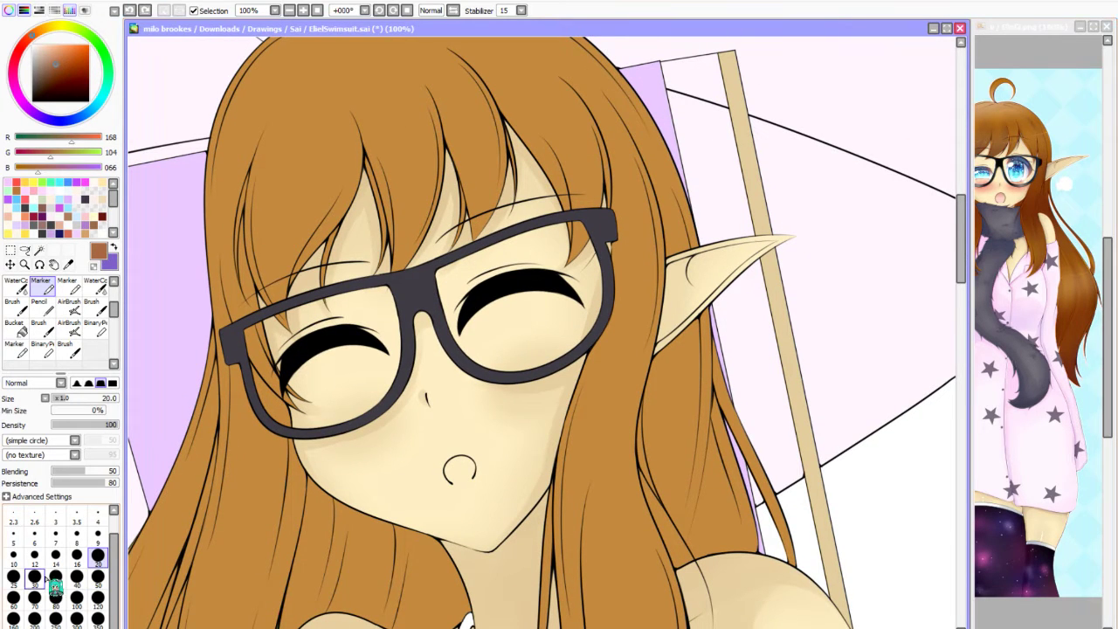
{"action": "left_click_drag", "start_coordinate": [334, 235], "coordinate": [322, 249]}
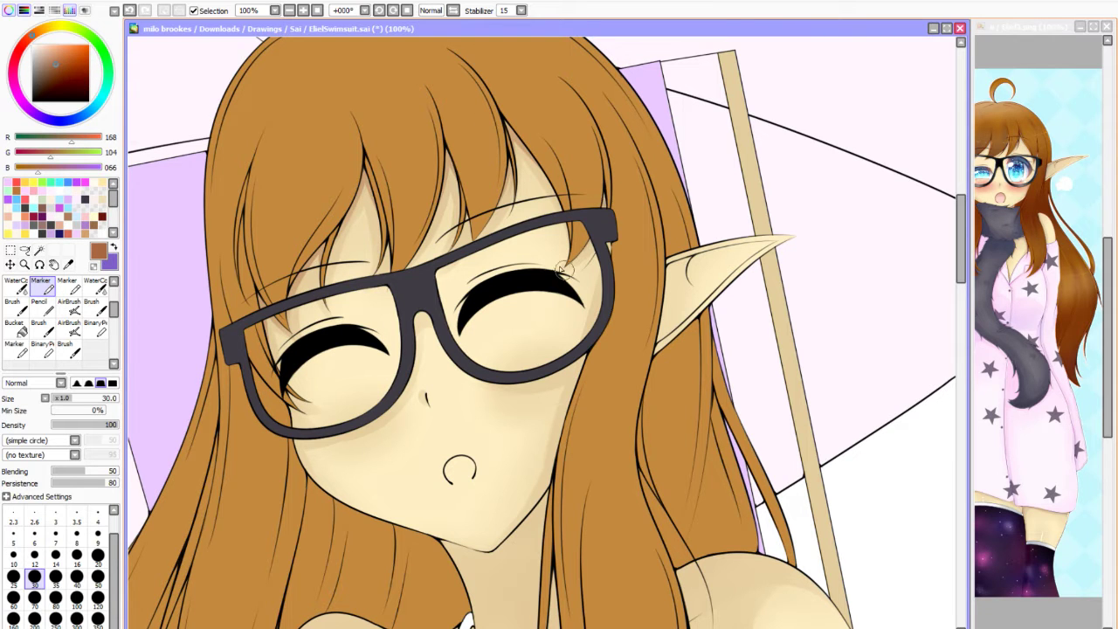
{"action": "scroll", "coordinate": [293, 411], "scroll_direction": "down", "scroll_amount": 3}
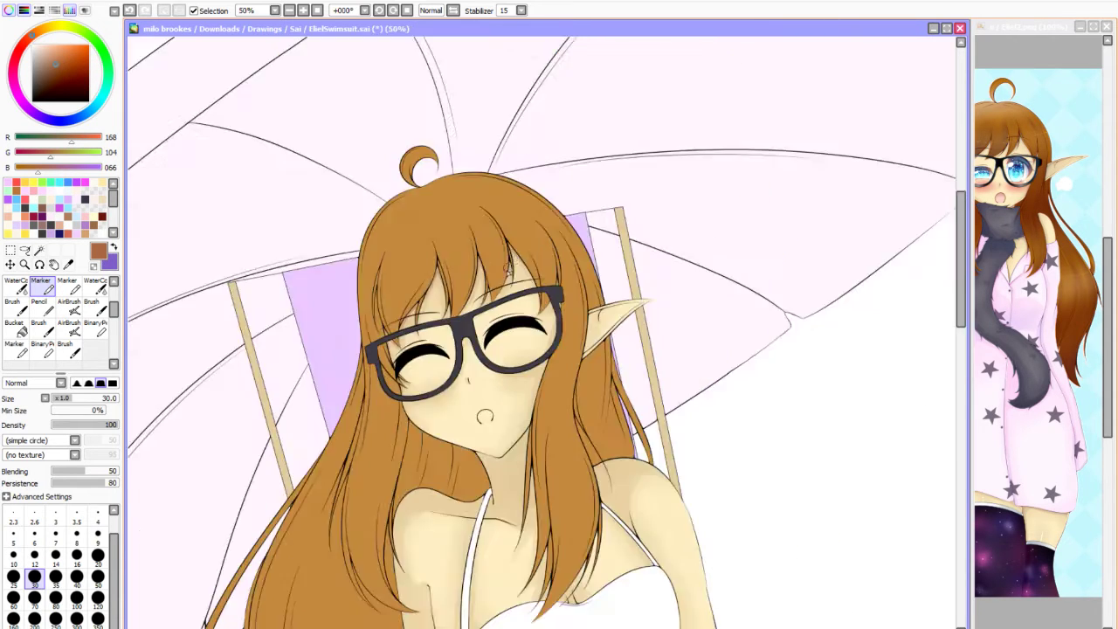
{"action": "scroll", "coordinate": [692, 332], "scroll_direction": "up", "scroll_amount": 3}
{"action": "scroll", "coordinate": [616, 439], "scroll_direction": "down", "scroll_amount": 3}
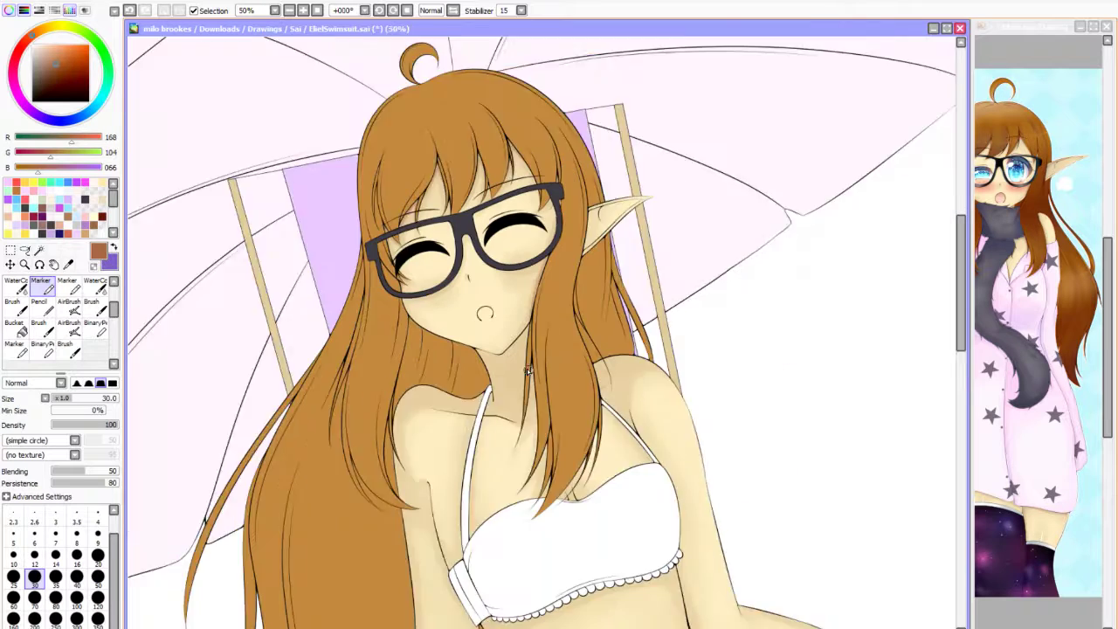
{"action": "scroll", "coordinate": [524, 375], "scroll_direction": "up", "scroll_amount": 3}
{"action": "key", "text": "bracketright"}
{"action": "key", "text": "bracketright"}
{"action": "key", "text": "bracketright"}
{"action": "key", "text": "bracketright"}
{"action": "key", "text": "bracketright"}
{"action": "key", "text": "bracketright"}
{"action": "key", "text": "bracketright"}
{"action": "key", "text": "bracketright"}
{"action": "mouse_move", "coordinate": [432, 342]}
{"action": "left_mouse_down"}
{"action": "mouse_move", "coordinate": [531, 362]}
{"action": "mouse_move", "coordinate": [455, 357]}
{"action": "mouse_move", "coordinate": [502, 353]}
{"action": "mouse_move", "coordinate": [577, 264]}
{"action": "mouse_move", "coordinate": [479, 373]}
{"action": "mouse_move", "coordinate": [529, 339]}
{"action": "mouse_move", "coordinate": [490, 379]}
{"action": "mouse_move", "coordinate": [428, 347]}
{"action": "mouse_move", "coordinate": [533, 358]}
{"action": "left_mouse_up"}
{"action": "key", "text": "ctrl+z"}
Paint darker brown marker shadows beside the bikini straps and along the arm crease at size 35.
{"action": "scroll", "coordinate": [547, 249], "scroll_direction": "down", "scroll_amount": 3}
{"action": "scroll", "coordinate": [547, 249], "scroll_direction": "up", "scroll_amount": 5}
{"action": "key", "text": "bracketleft"}
{"action": "key", "text": "bracketleft"}
{"action": "key", "text": "bracketleft"}
{"action": "key", "text": "bracketleft"}
{"action": "key", "text": "bracketleft"}
{"action": "key", "text": "bracketleft"}
{"action": "key", "text": "bracketleft"}
{"action": "mouse_move", "coordinate": [446, 200]}
{"action": "left_mouse_down"}
{"action": "mouse_move", "coordinate": [380, 411]}
{"action": "mouse_move", "coordinate": [374, 564]}
{"action": "left_mouse_up"}
{"action": "scroll", "coordinate": [451, 351], "scroll_direction": "down", "scroll_amount": 3}
{"action": "scroll", "coordinate": [474, 212], "scroll_direction": "up", "scroll_amount": 4}
{"action": "mouse_move", "coordinate": [452, 351]}
{"action": "left_mouse_down"}
{"action": "mouse_move", "coordinate": [474, 212]}
{"action": "mouse_move", "coordinate": [511, 315]}
{"action": "left_mouse_up"}
{"action": "scroll", "coordinate": [521, 231], "scroll_direction": "down", "scroll_amount": 3}
{"action": "scroll", "coordinate": [512, 314], "scroll_direction": "up", "scroll_amount": 4}
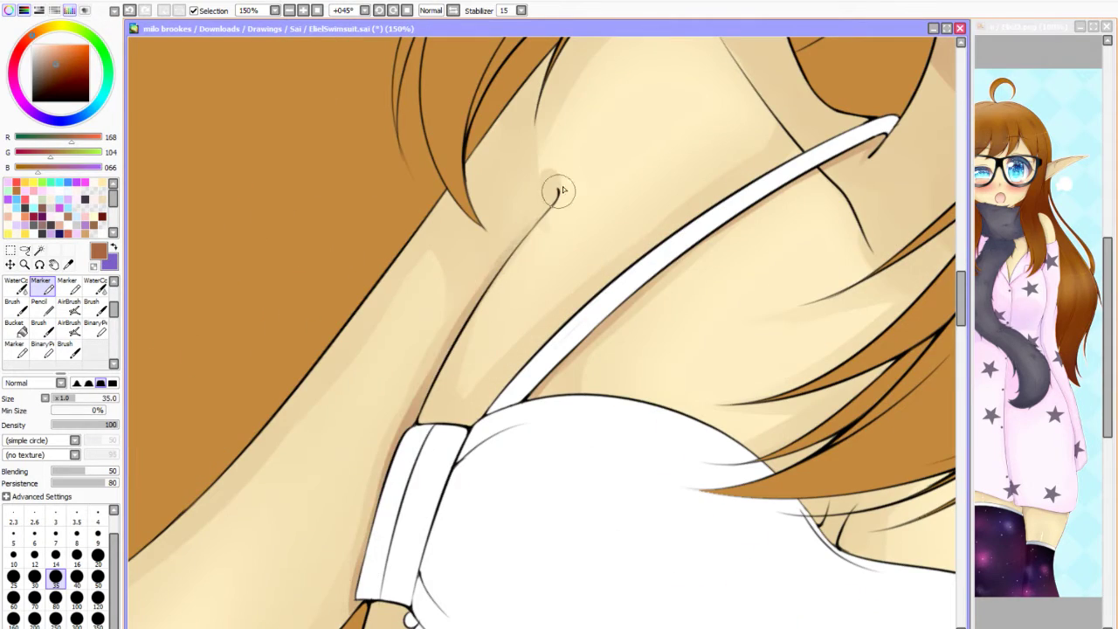
Paint darker brown marker shadows between the hanging hand's fingers and at the bent elbow at size 35.
{"action": "scroll", "coordinate": [559, 245], "scroll_direction": "down", "scroll_amount": 5}
{"action": "scroll", "coordinate": [616, 252], "scroll_direction": "up", "scroll_amount": 5}
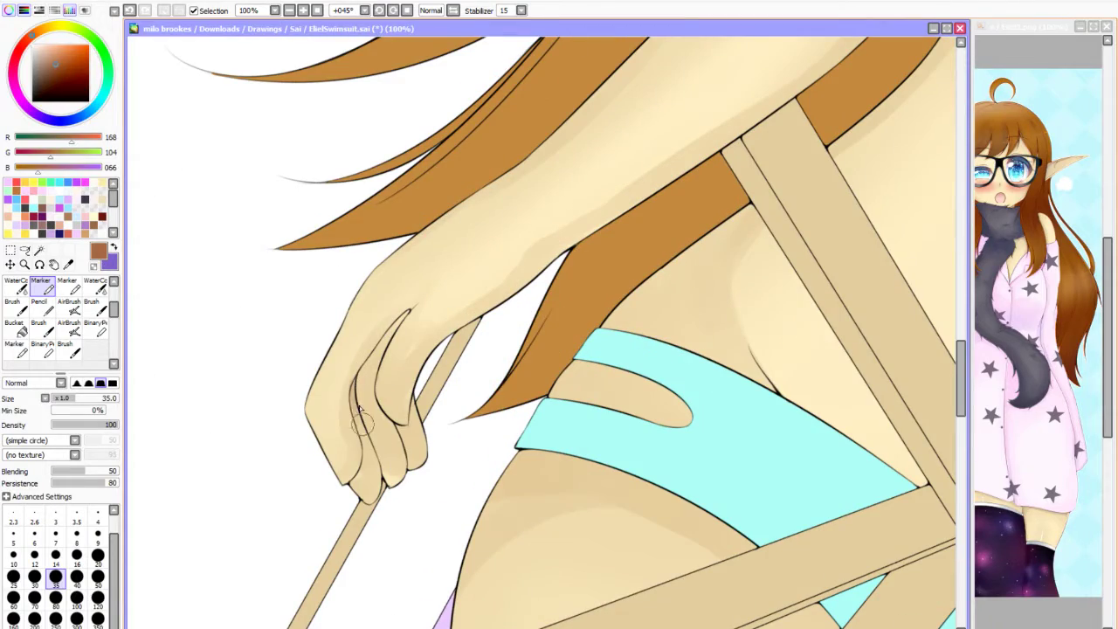
{"action": "scroll", "coordinate": [420, 349], "scroll_direction": "down", "scroll_amount": 4}
{"action": "left_click_drag", "start_coordinate": [420, 349], "coordinate": [517, 338]}
{"action": "scroll", "coordinate": [517, 338], "scroll_direction": "up", "scroll_amount": 4}
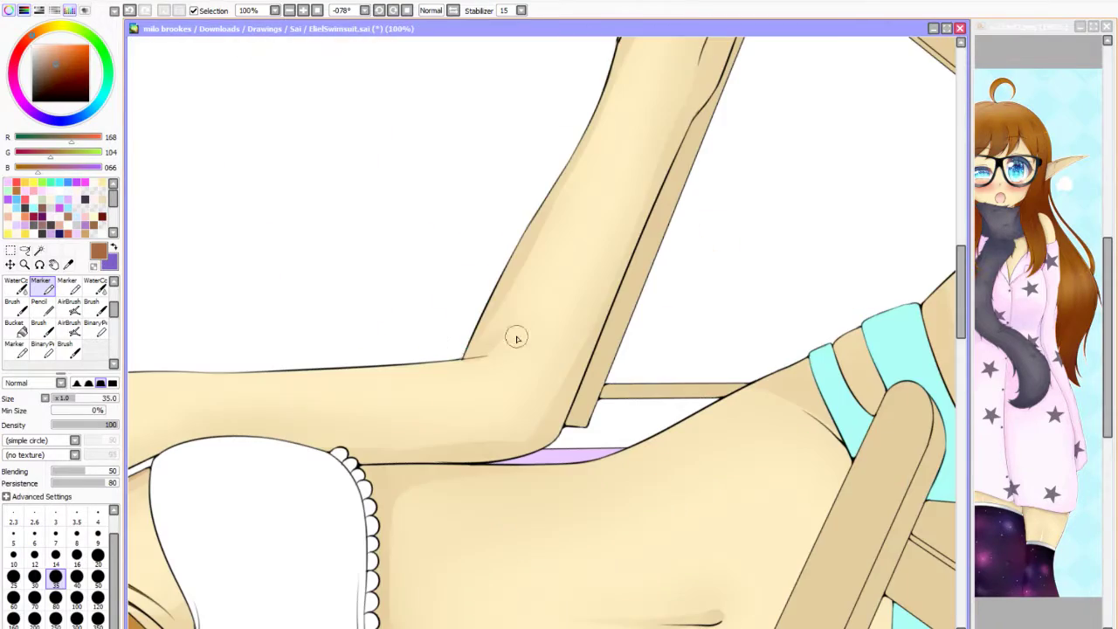
{"action": "key", "text": "Delete"}
Paint darker brown marker shadows on the thighs along the lower edge of the bikini bottoms at size 120.
{"action": "scroll", "coordinate": [564, 483], "scroll_direction": "down", "scroll_amount": 1}
{"action": "scroll", "coordinate": [444, 475], "scroll_direction": "down", "scroll_amount": 2}
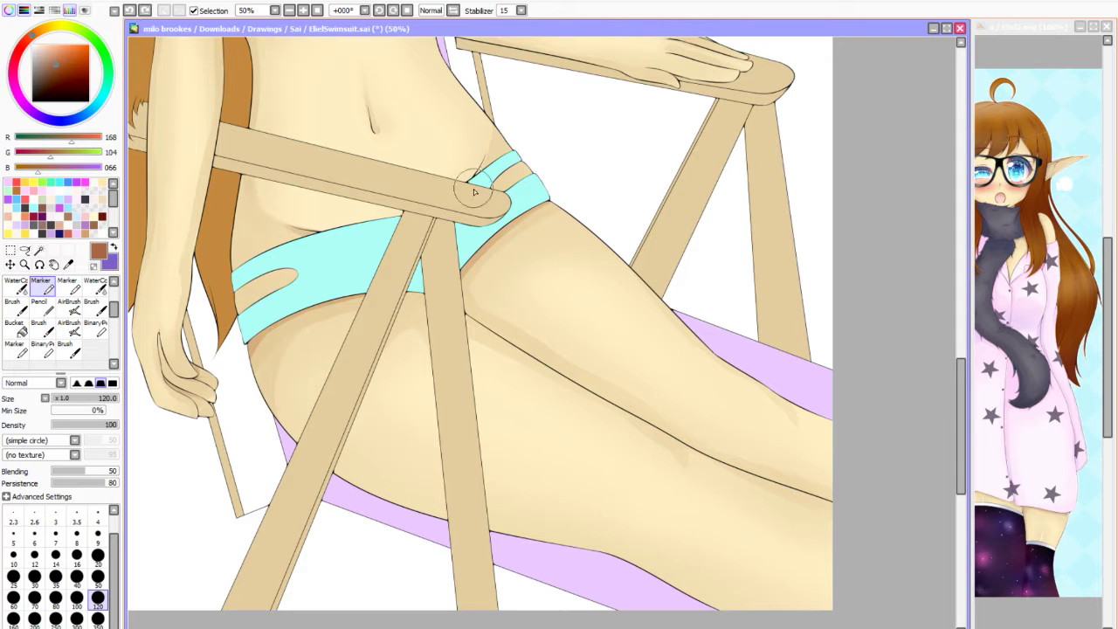
{"action": "scroll", "coordinate": [453, 303], "scroll_direction": "down", "scroll_amount": 4}
{"action": "scroll", "coordinate": [568, 262], "scroll_direction": "up", "scroll_amount": 4}
{"action": "scroll", "coordinate": [623, 219], "scroll_direction": "down", "scroll_amount": 1}
Airbrush a soft blue tint (84, 168, 255) over the skin shadows with the textured airbrush at size 500.
{"action": "key", "text": "a"}
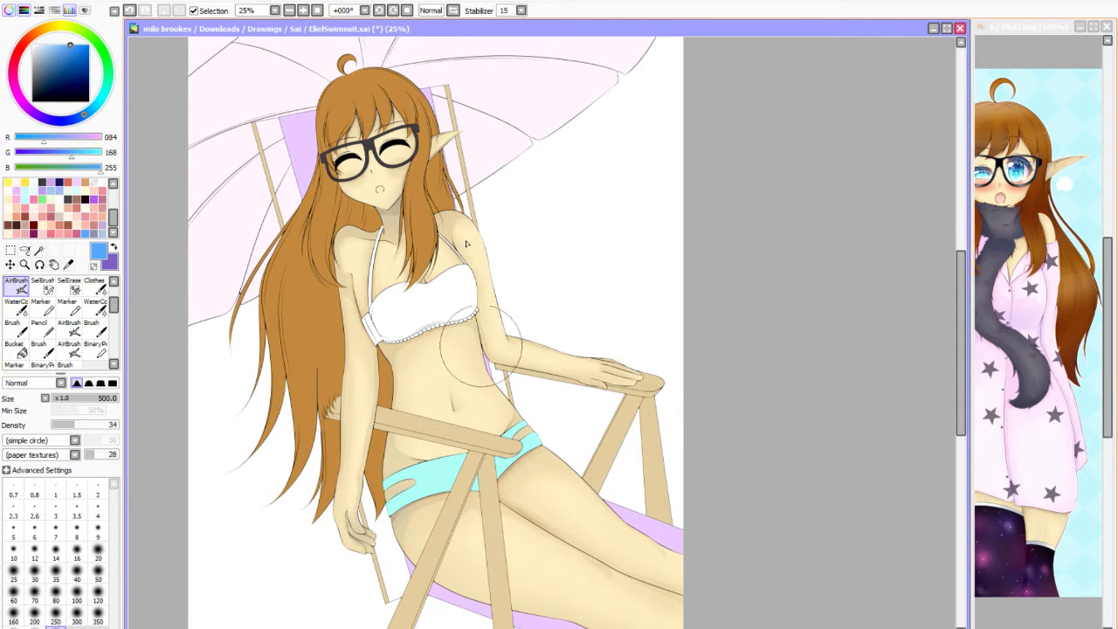
{"action": "scroll", "coordinate": [516, 282], "scroll_direction": "up", "scroll_amount": 1}
{"action": "scroll", "coordinate": [385, 190], "scroll_direction": "up", "scroll_amount": 1}
{"action": "key", "text": "a"}
{"action": "mouse_move", "coordinate": [483, 265]}
{"action": "left_mouse_down"}
{"action": "mouse_move", "coordinate": [531, 240]}
{"action": "mouse_move", "coordinate": [322, 250]}
{"action": "left_mouse_up"}
{"action": "scroll", "coordinate": [473, 267], "scroll_direction": "down", "scroll_amount": 5}
Airbrush pink blush (208, 102, 141) on both cheeks under the eyes at size 160 and fade it to a subtle tone.
{"action": "scroll", "coordinate": [472, 267], "scroll_direction": "up", "scroll_amount": 6}
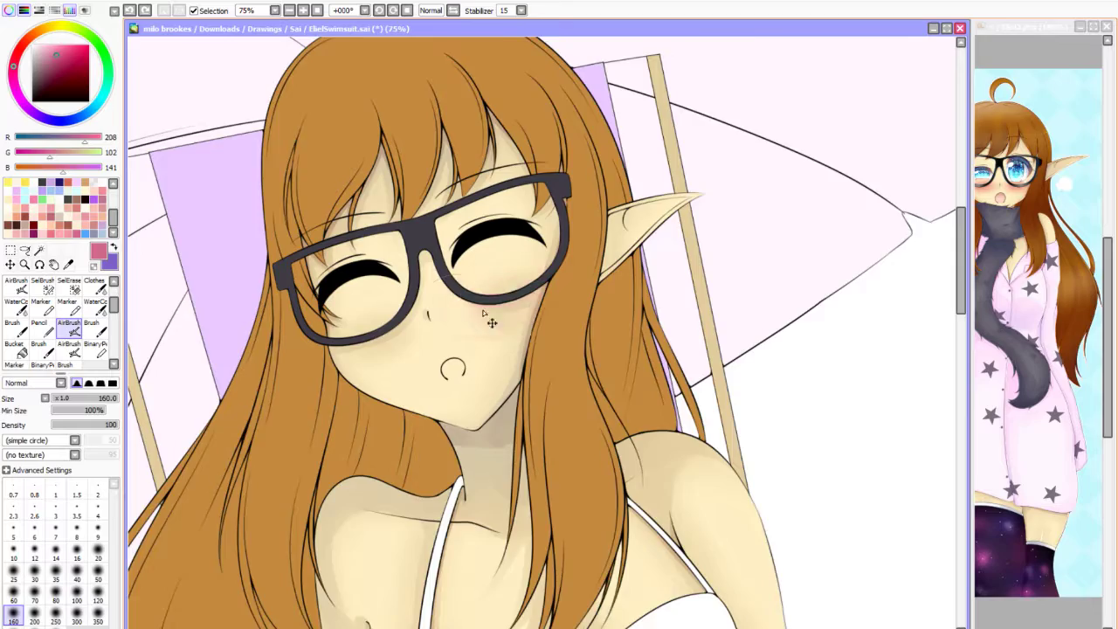
{"action": "mouse_move", "coordinate": [375, 323]}
{"action": "left_mouse_down"}
{"action": "mouse_move", "coordinate": [463, 291]}
{"action": "mouse_move", "coordinate": [704, 310]}
{"action": "left_mouse_up"}
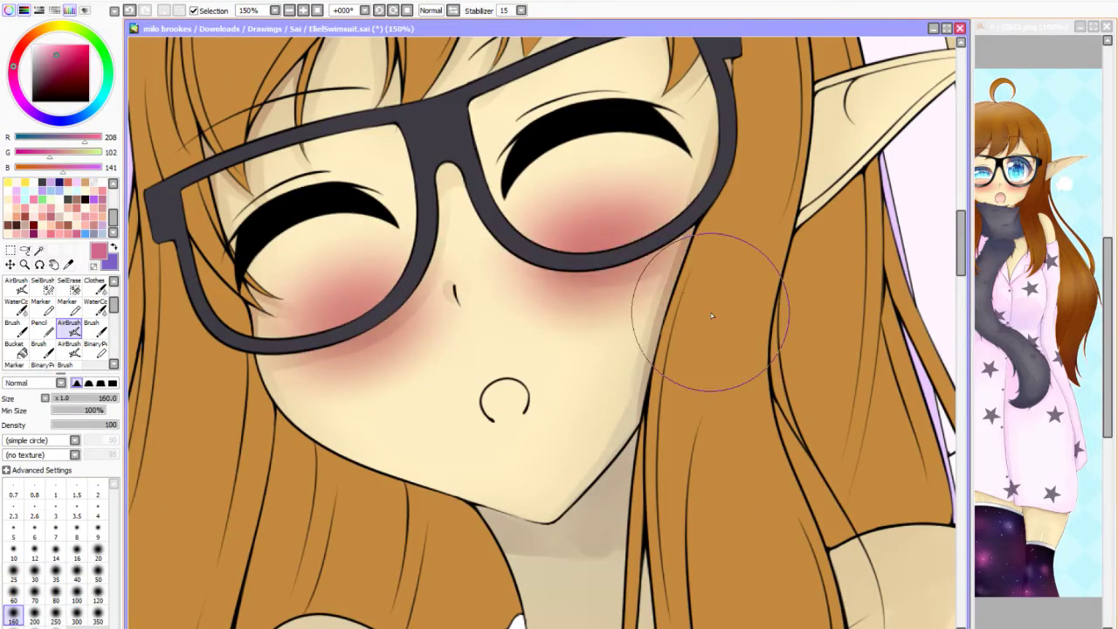
{"action": "scroll", "coordinate": [703, 310], "scroll_direction": "up", "scroll_amount": 1}
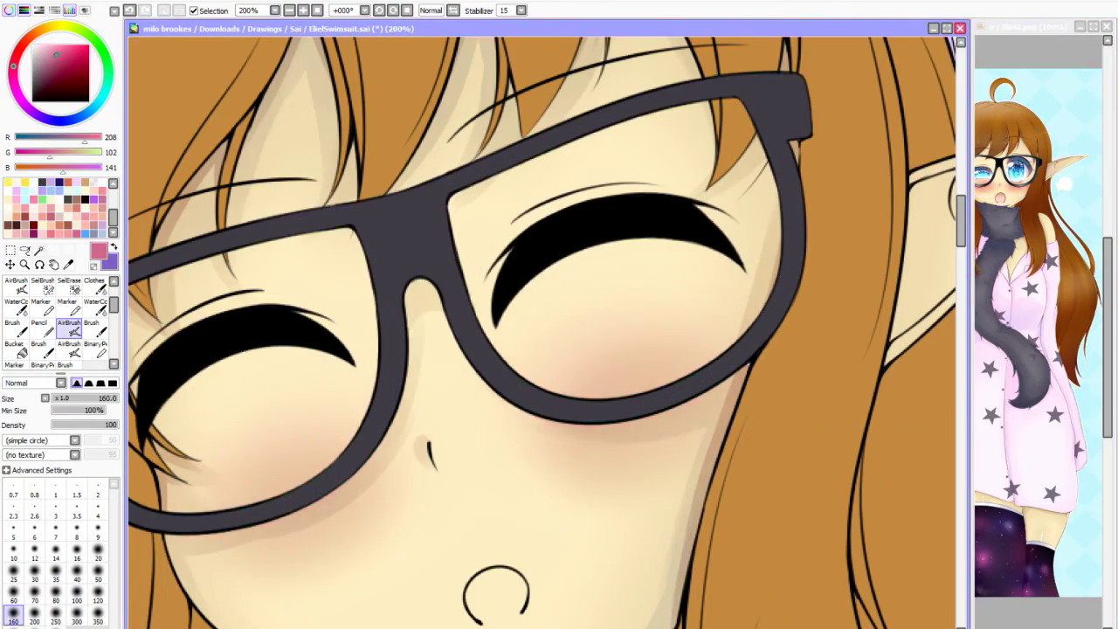
{"action": "scroll", "coordinate": [385, 298], "scroll_direction": "down", "scroll_amount": 3}
{"action": "scroll", "coordinate": [385, 298], "scroll_direction": "up", "scroll_amount": 2}
{"action": "scroll", "coordinate": [385, 298], "scroll_direction": "down", "scroll_amount": 2}
Draw fine diagonal blush lines on both cheeks with the Pencil at size 3.
{"action": "key", "text": "n"}
{"action": "scroll", "coordinate": [385, 298], "scroll_direction": "up", "scroll_amount": 3}
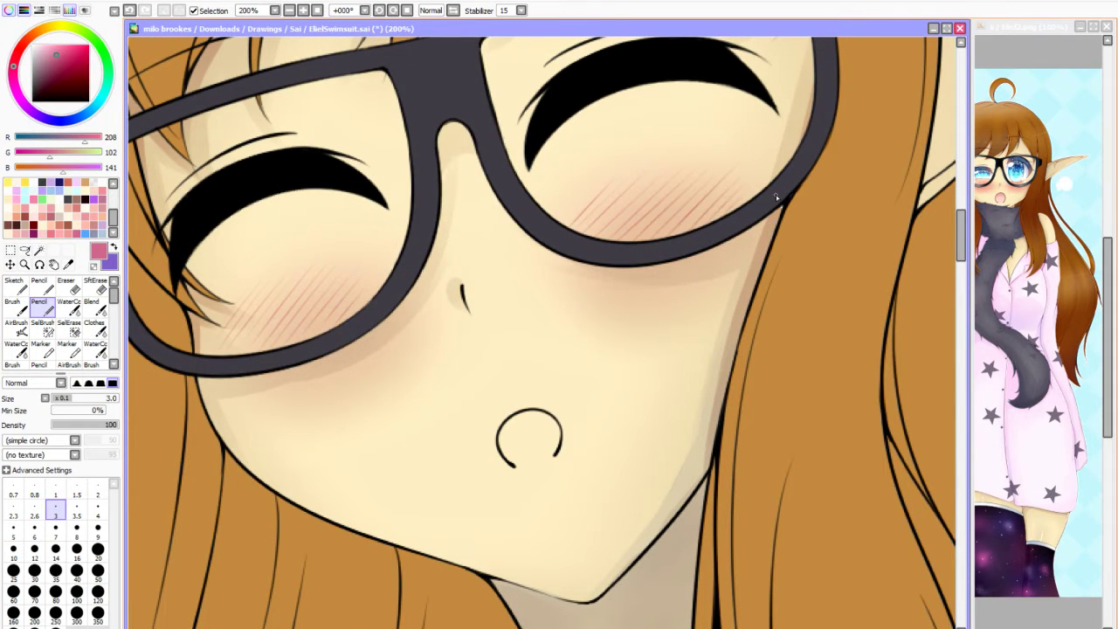
{"action": "scroll", "coordinate": [776, 195], "scroll_direction": "down", "scroll_amount": 3}
Pick the light skin colour (255, 241, 197) and add small pencil highlight dots on both cheeks.
{"action": "scroll", "coordinate": [776, 194], "scroll_direction": "up", "scroll_amount": 3}
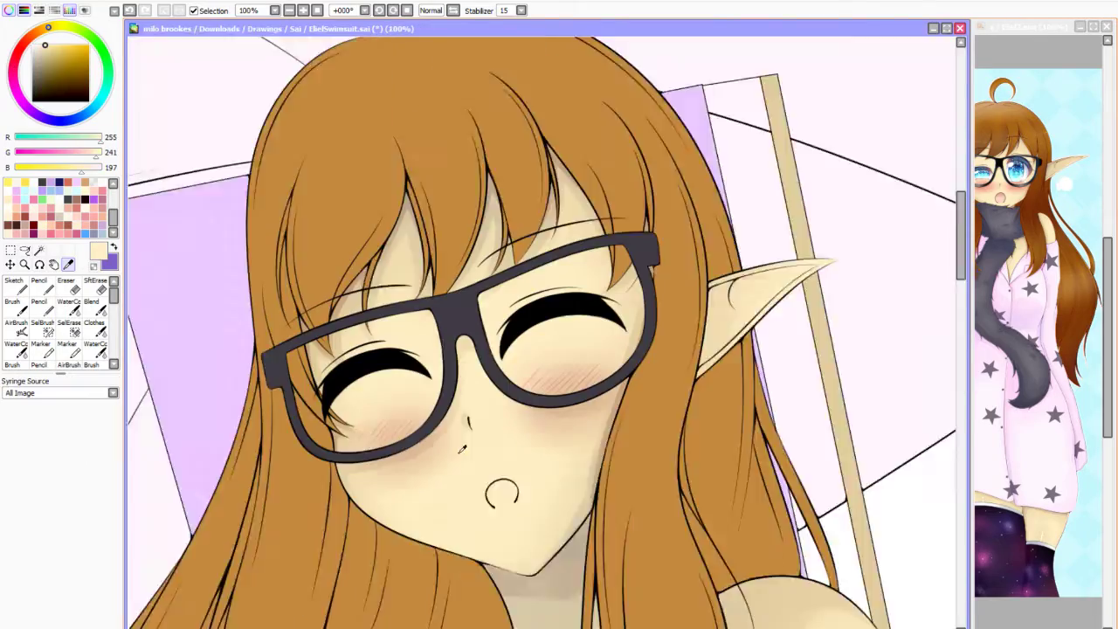
{"action": "scroll", "coordinate": [541, 332], "scroll_direction": "up", "scroll_amount": 1}
{"action": "scroll", "coordinate": [397, 358], "scroll_direction": "down", "scroll_amount": 5}
{"action": "scroll", "coordinate": [657, 282], "scroll_direction": "up", "scroll_amount": 3}
{"action": "scroll", "coordinate": [592, 249], "scroll_direction": "down", "scroll_amount": 3}
{"action": "scroll", "coordinate": [556, 343], "scroll_direction": "up", "scroll_amount": 4}
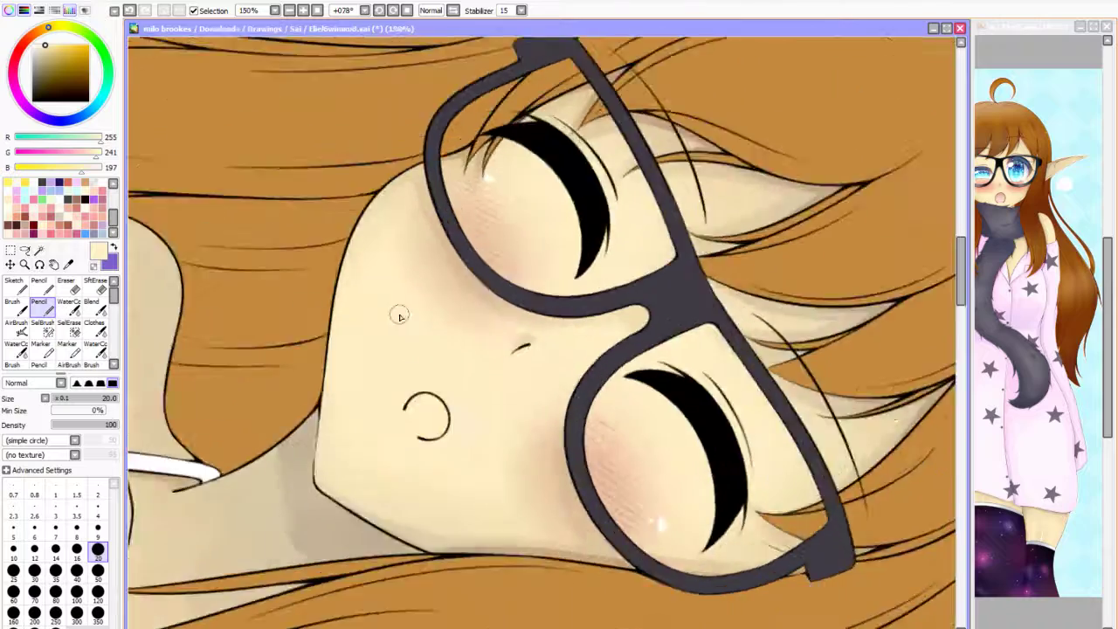
Draw thin pencil highlights along the jawline and the side of the neck at size 14.
{"action": "key", "text": "bracketleft"}
{"action": "key", "text": "bracketleft"}
{"action": "mouse_move", "coordinate": [313, 435]}
{"action": "left_mouse_down"}
{"action": "mouse_move", "coordinate": [417, 194]}
{"action": "mouse_move", "coordinate": [598, 394]}
{"action": "left_mouse_up"}
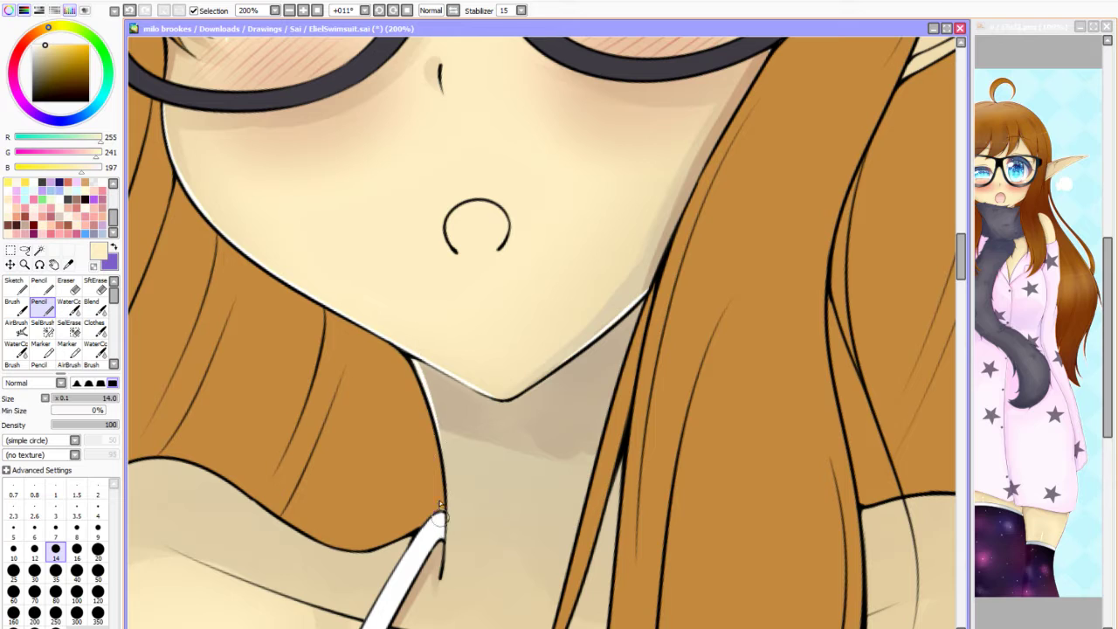
{"action": "key", "text": "Delete"}
Draw thin pencil highlights along the outer edges of both shoulders at size 14.
{"action": "scroll", "coordinate": [577, 622], "scroll_direction": "down", "scroll_amount": 4}
{"action": "scroll", "coordinate": [354, 304], "scroll_direction": "up", "scroll_amount": 3}
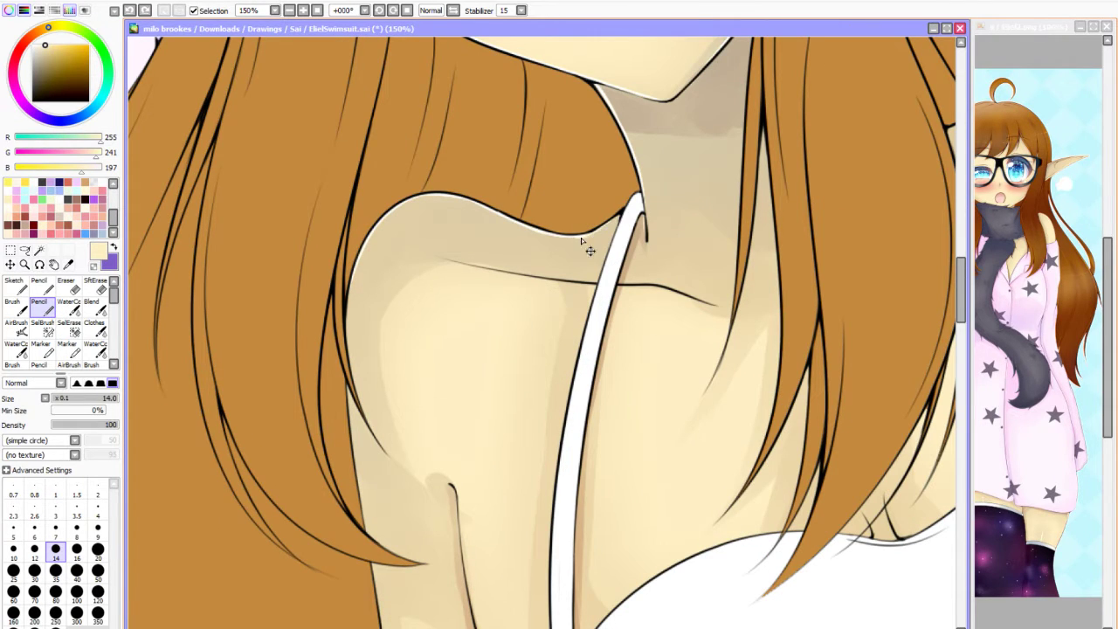
{"action": "scroll", "coordinate": [585, 249], "scroll_direction": "down", "scroll_amount": 3}
{"action": "left_click_drag", "start_coordinate": [807, 242], "coordinate": [555, 387]}
{"action": "scroll", "coordinate": [555, 388], "scroll_direction": "up", "scroll_amount": 4}
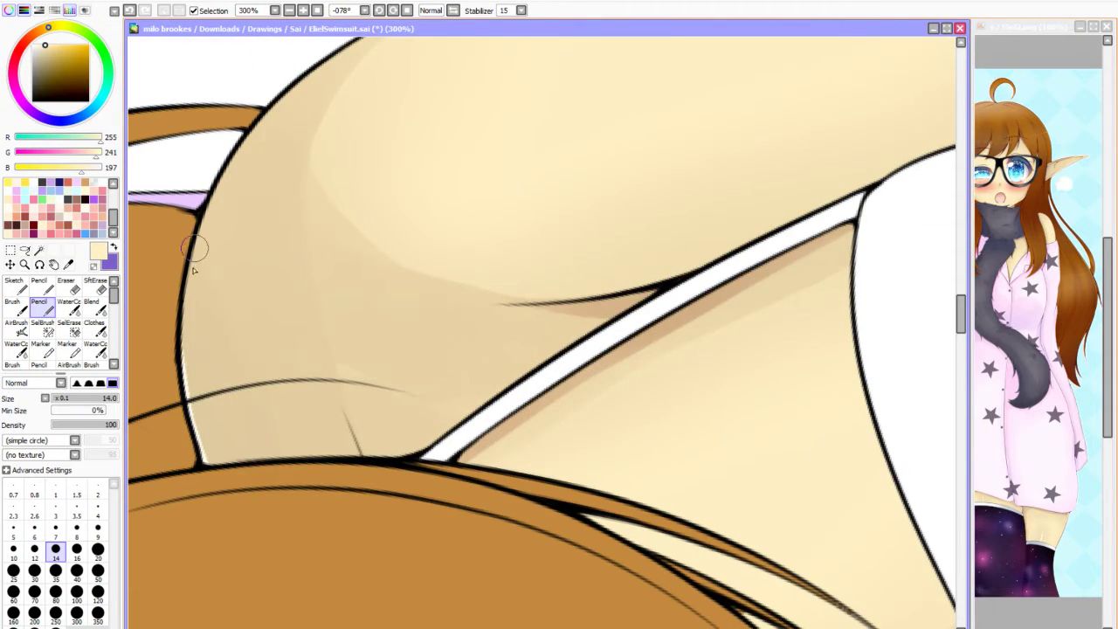
Draw a thin pencil highlight along the outer edge of the forearm on the armrest, redoing the undone stroke.
{"action": "scroll", "coordinate": [524, 131], "scroll_direction": "down", "scroll_amount": 3}
{"action": "scroll", "coordinate": [618, 160], "scroll_direction": "up", "scroll_amount": 3}
{"action": "scroll", "coordinate": [618, 160], "scroll_direction": "up", "scroll_amount": 2}
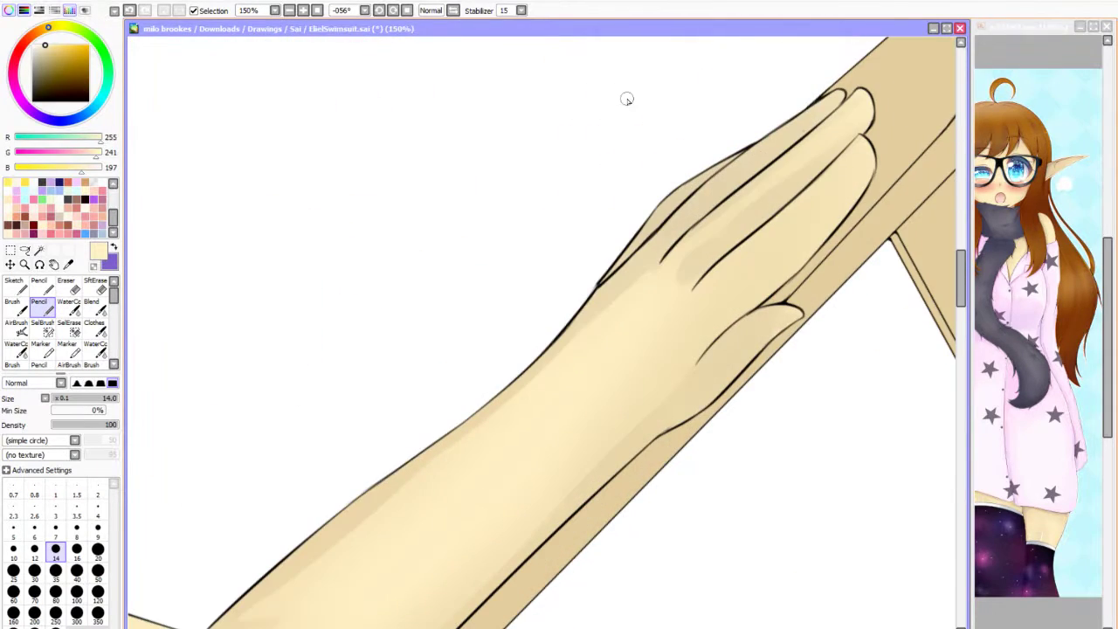
{"action": "key", "text": "ctrl+z"}
{"action": "left_click_drag", "start_coordinate": [289, 559], "coordinate": [441, 439]}
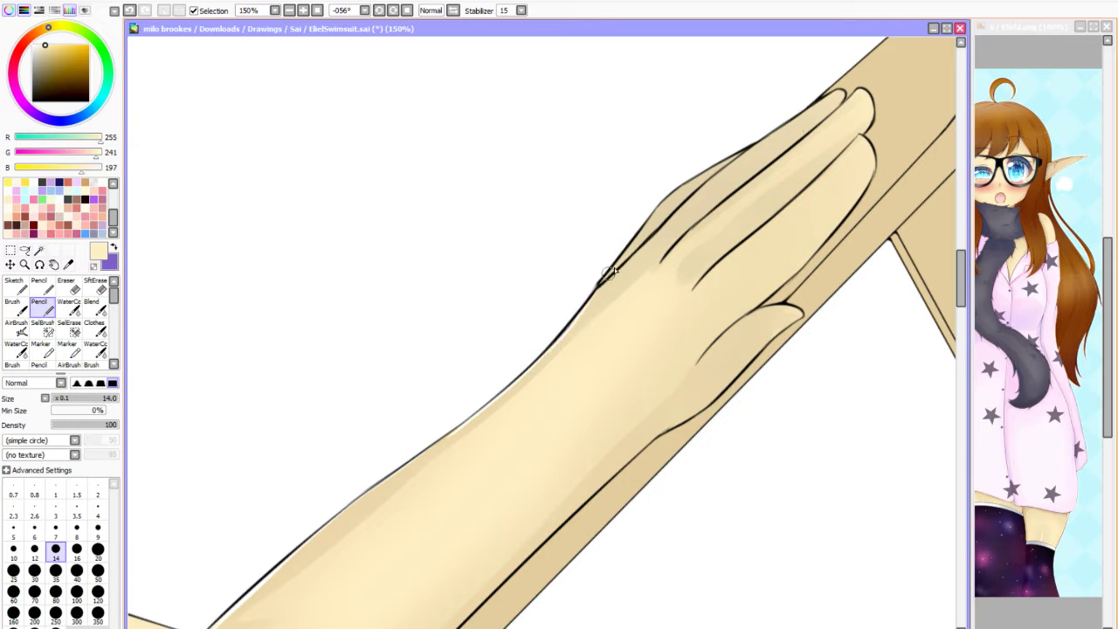
Draw thin pencil highlights along the outer edge of the hanging hand and up its arm at size 14.
{"action": "scroll", "coordinate": [767, 178], "scroll_direction": "down", "scroll_amount": 4}
{"action": "scroll", "coordinate": [314, 471], "scroll_direction": "up", "scroll_amount": 4}
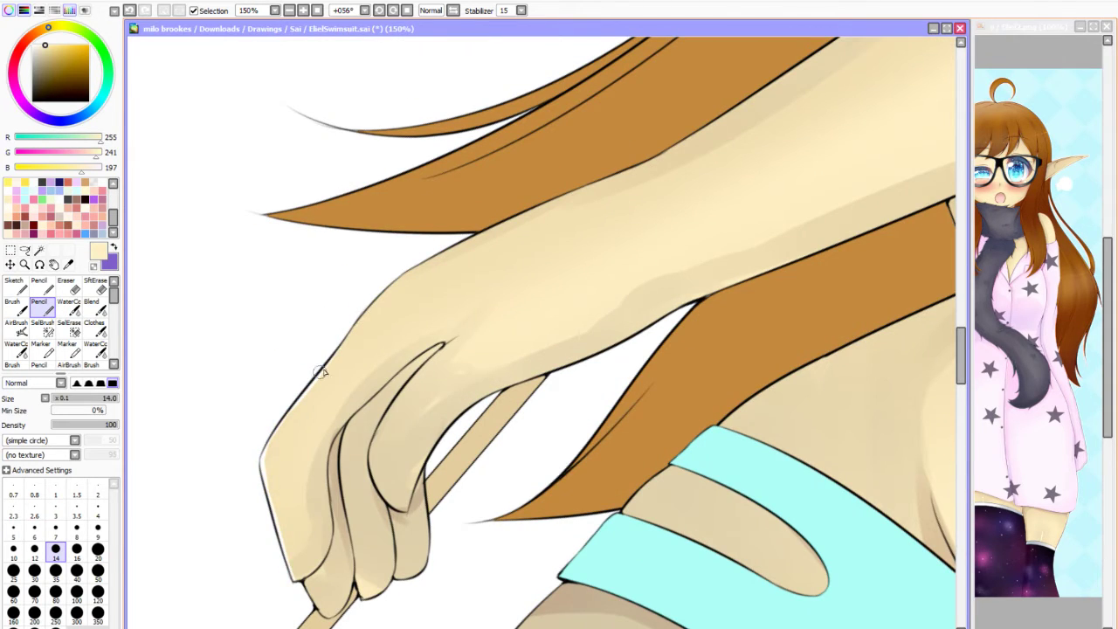
{"action": "scroll", "coordinate": [459, 248], "scroll_direction": "down", "scroll_amount": 3}
{"action": "scroll", "coordinate": [229, 532], "scroll_direction": "up", "scroll_amount": 2}
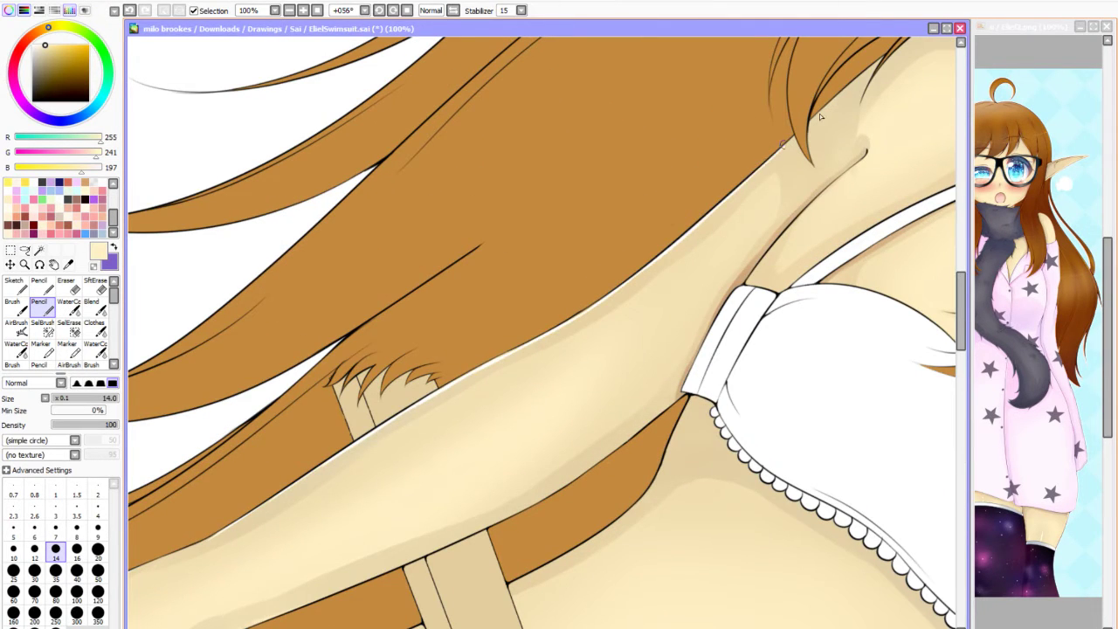
Draw thin pencil highlights along both edges of the hanging arm and the waist edge beside the hair at size 14.
{"action": "scroll", "coordinate": [743, 186], "scroll_direction": "down", "scroll_amount": 4}
{"action": "scroll", "coordinate": [312, 422], "scroll_direction": "up", "scroll_amount": 4}
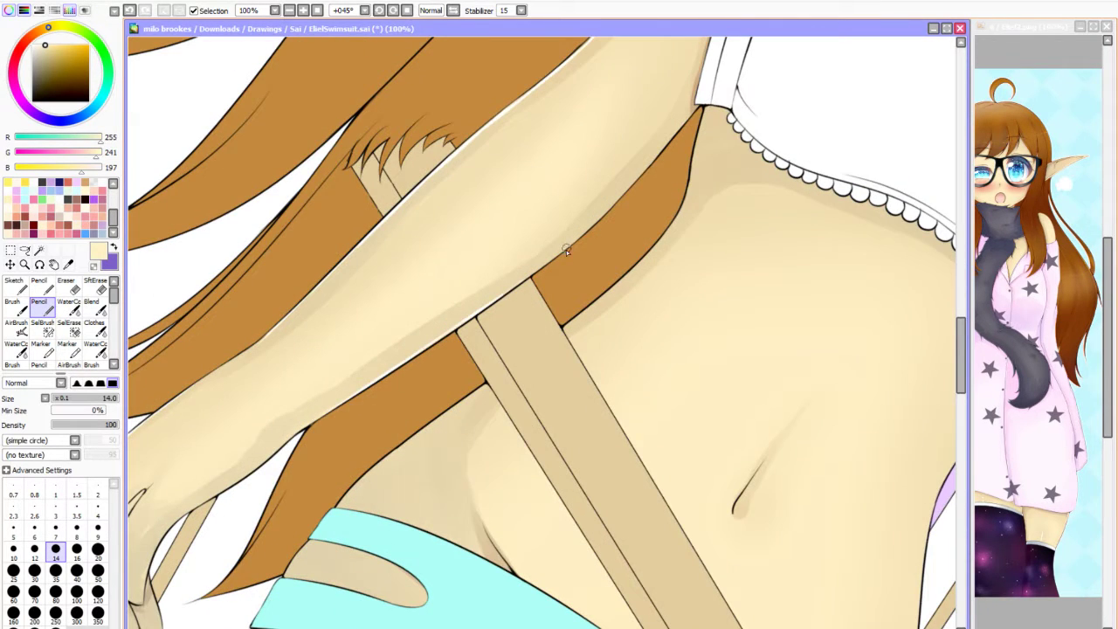
{"action": "scroll", "coordinate": [639, 314], "scroll_direction": "down", "scroll_amount": 4}
{"action": "scroll", "coordinate": [461, 323], "scroll_direction": "up", "scroll_amount": 4}
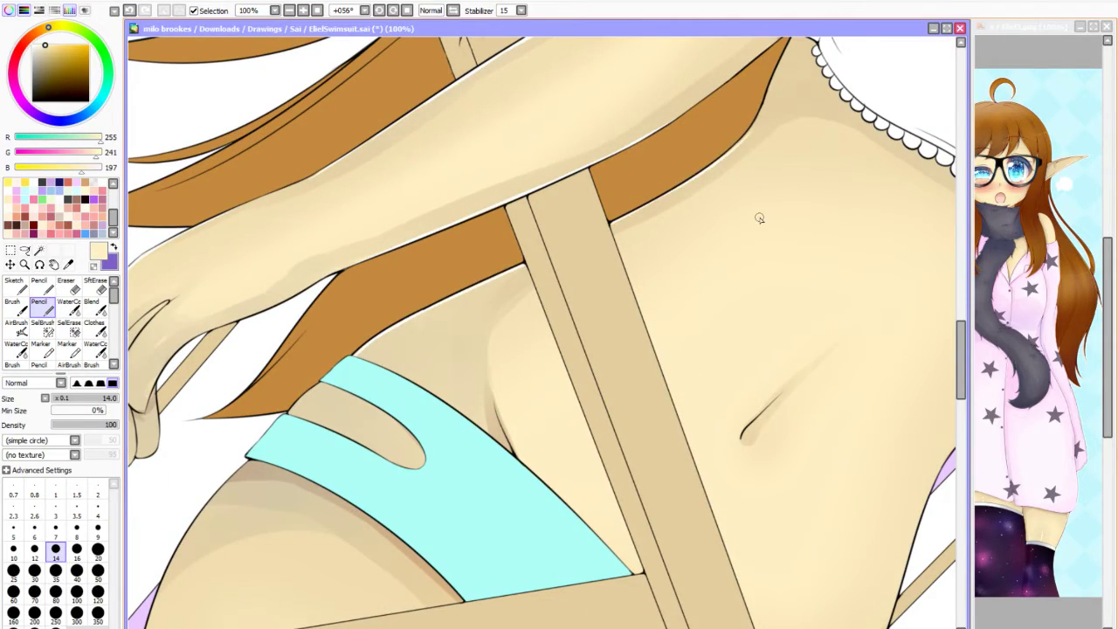
Draw a thin pencil highlight along the near thigh's outer edge above the purple chair fabric.
{"action": "scroll", "coordinate": [760, 218], "scroll_direction": "down", "scroll_amount": 4}
{"action": "scroll", "coordinate": [238, 397], "scroll_direction": "up", "scroll_amount": 3}
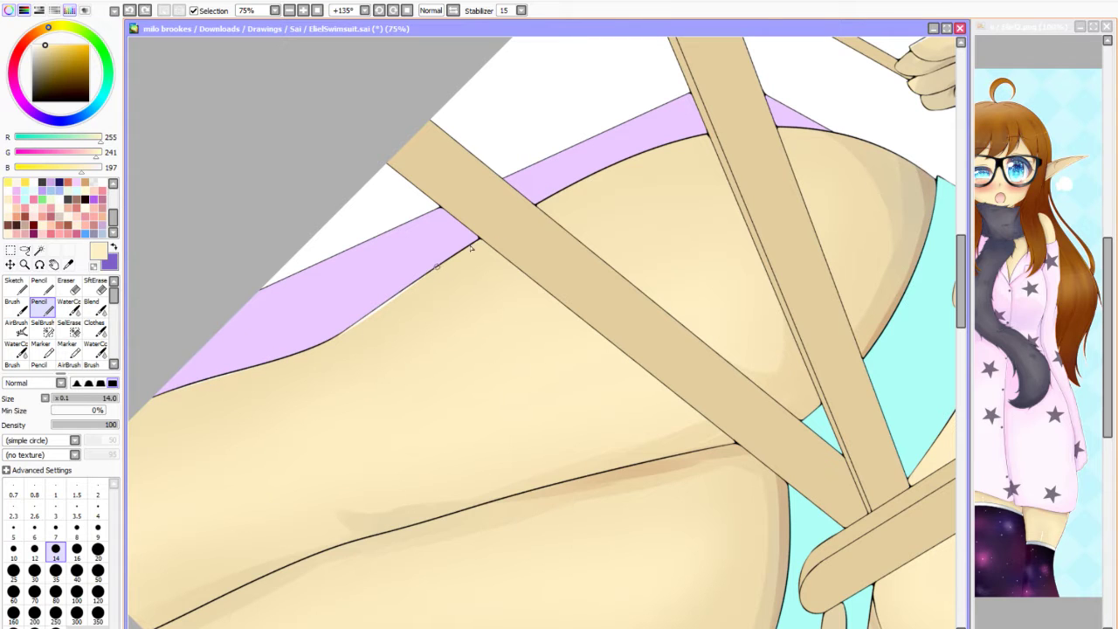
{"action": "scroll", "coordinate": [835, 133], "scroll_direction": "down", "scroll_amount": 3}
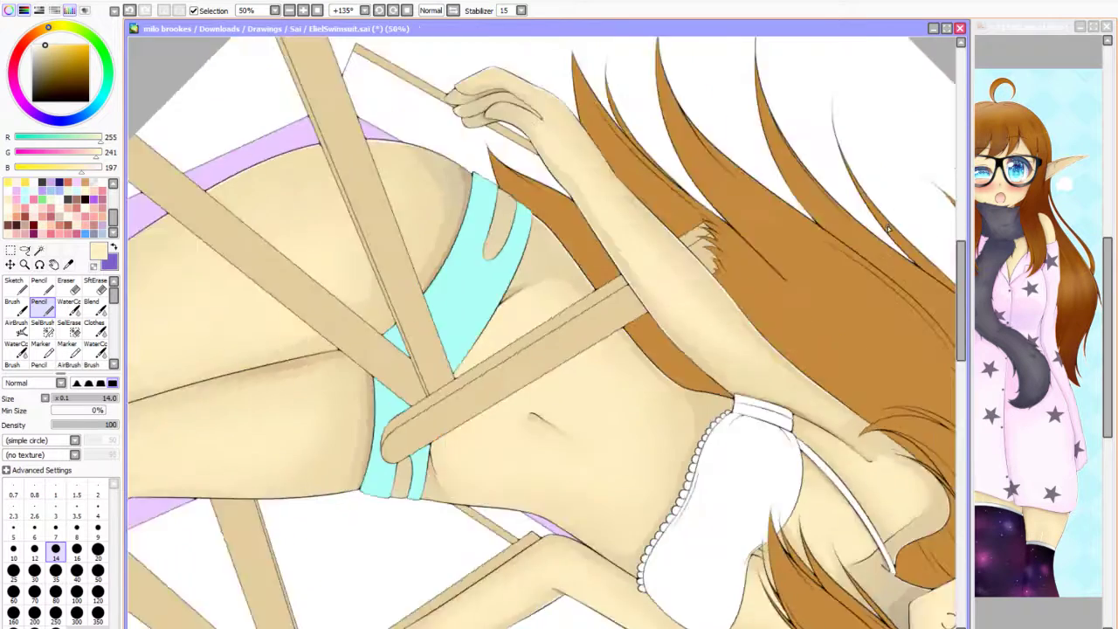
Draw thin pencil highlights along the far side of the waist and the far thigh's outer edge at size 14.
{"action": "scroll", "coordinate": [554, 145], "scroll_direction": "up", "scroll_amount": 5}
{"action": "left_click_drag", "start_coordinate": [664, 295], "coordinate": [426, 363]}
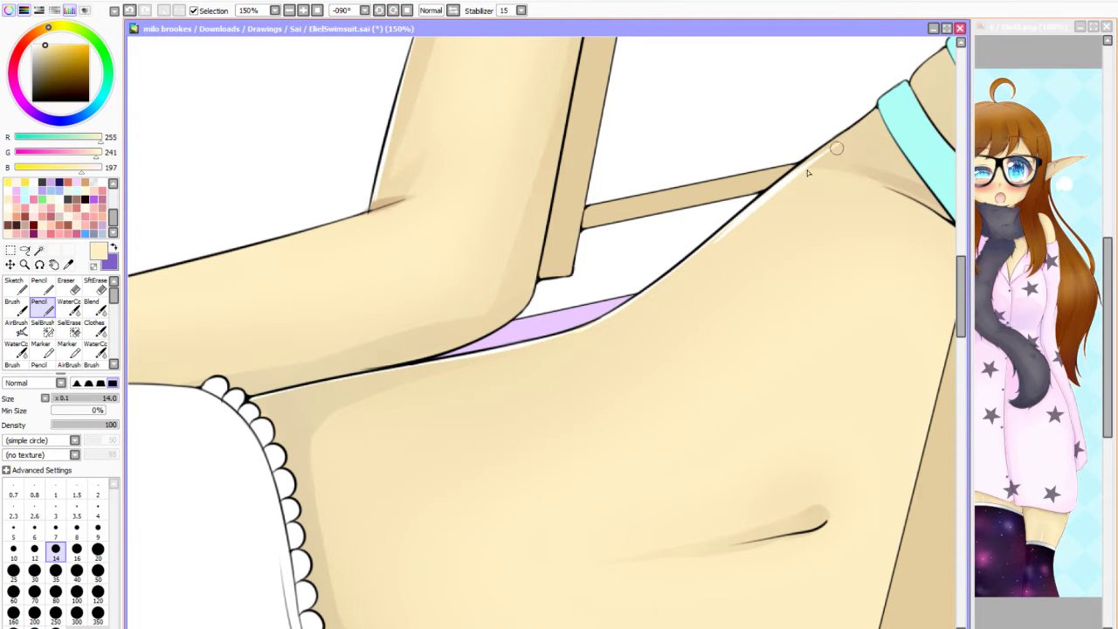
{"action": "scroll", "coordinate": [503, 418], "scroll_direction": "down", "scroll_amount": 2}
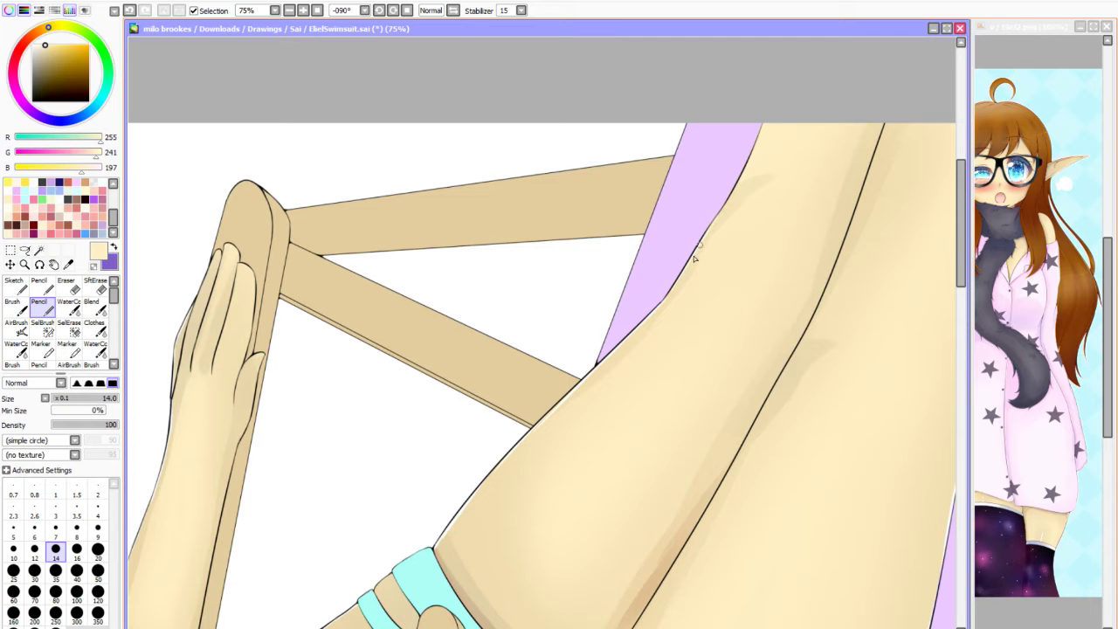
{"action": "scroll", "coordinate": [752, 160], "scroll_direction": "down", "scroll_amount": 3}
{"action": "scroll", "coordinate": [525, 486], "scroll_direction": "up", "scroll_amount": 2}
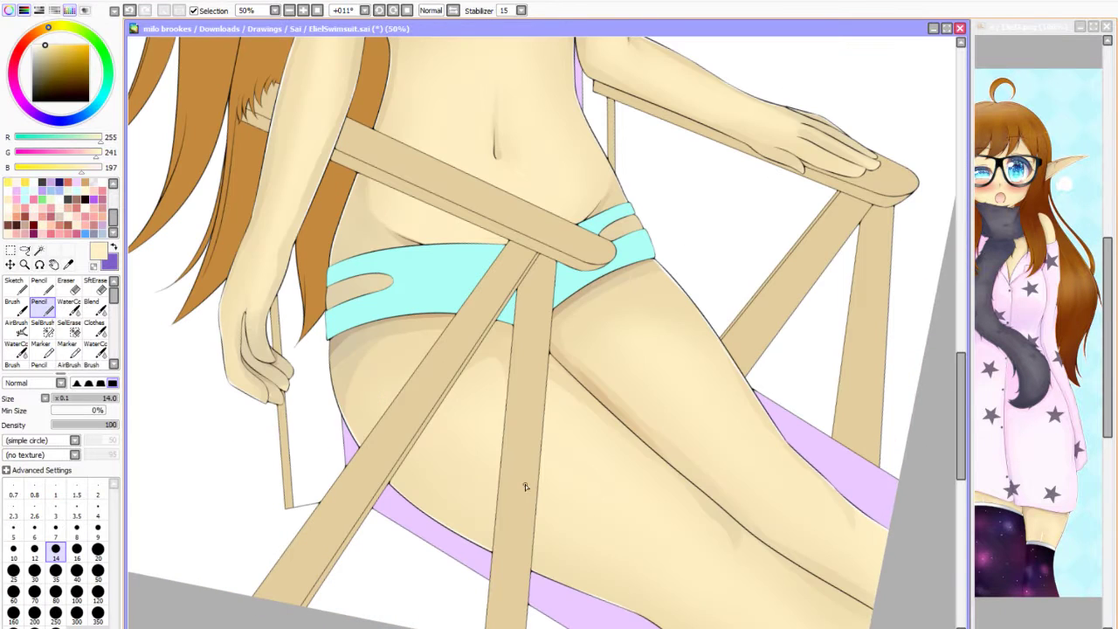
Draw a short pencil highlight along the navel line at size 14.
{"action": "scroll", "coordinate": [578, 185], "scroll_direction": "up", "scroll_amount": 3}
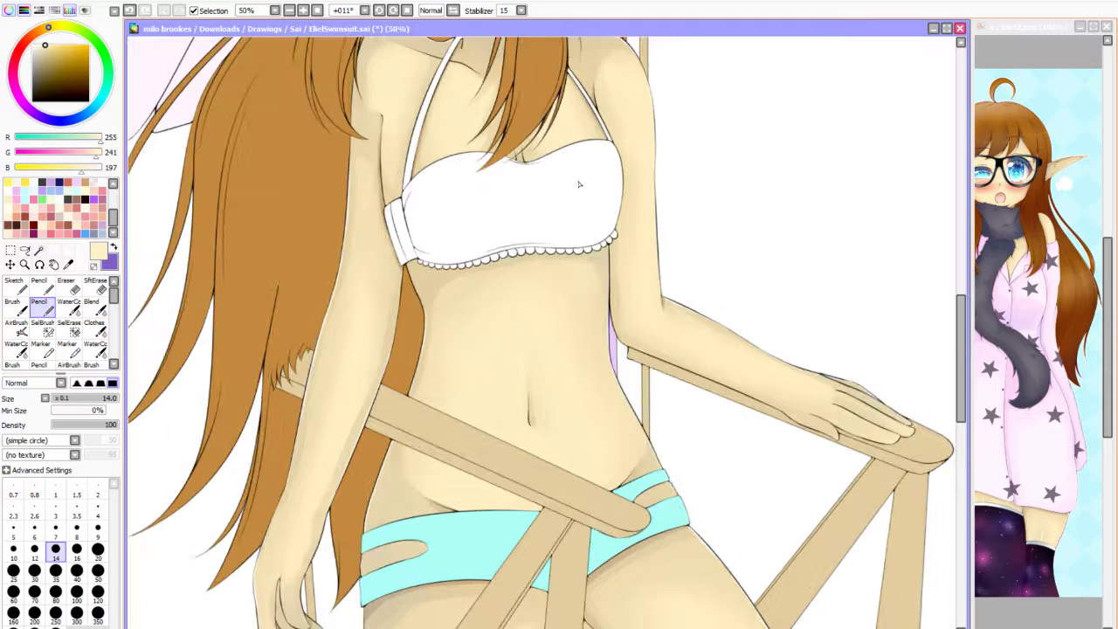
{"action": "scroll", "coordinate": [779, 390], "scroll_direction": "down", "scroll_amount": 2}
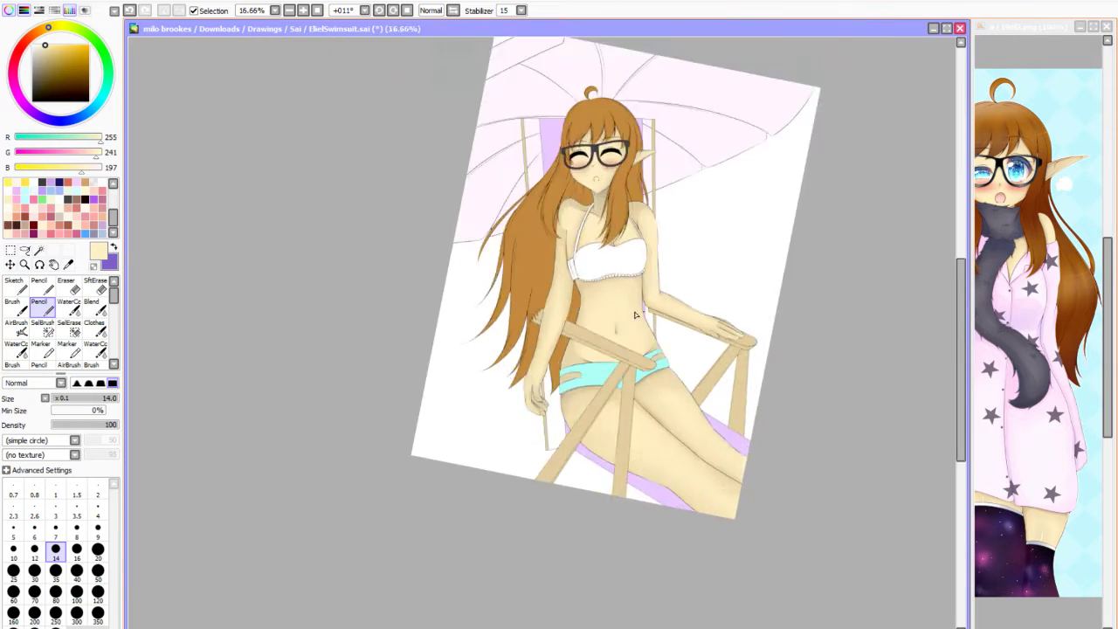
{"action": "scroll", "coordinate": [576, 405], "scroll_direction": "up", "scroll_amount": 3}
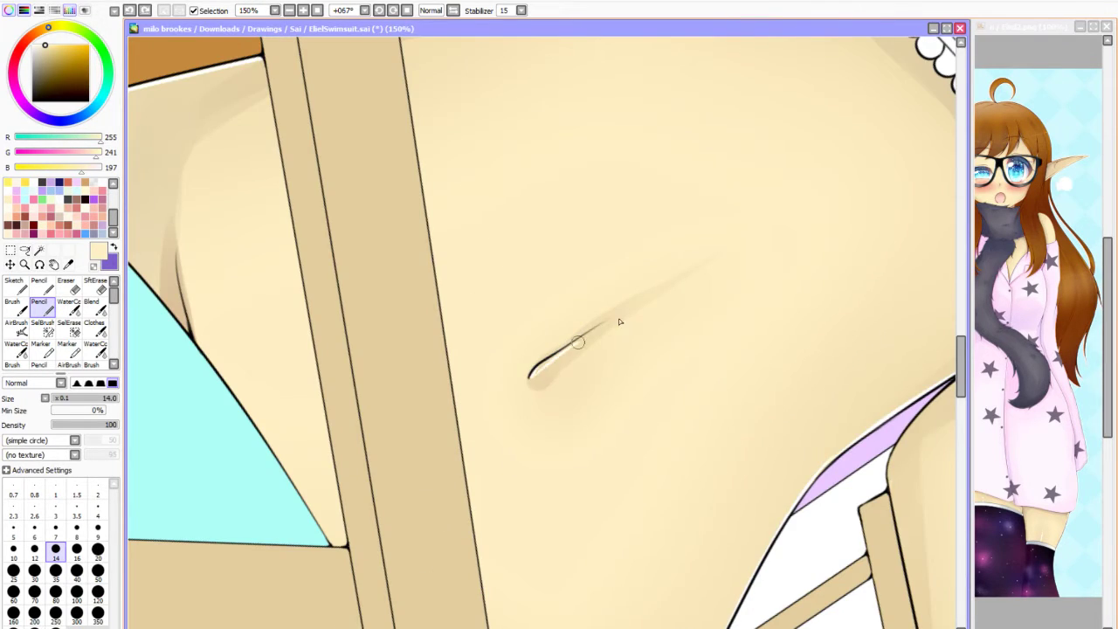
{"action": "scroll", "coordinate": [683, 403], "scroll_direction": "down", "scroll_amount": 5}
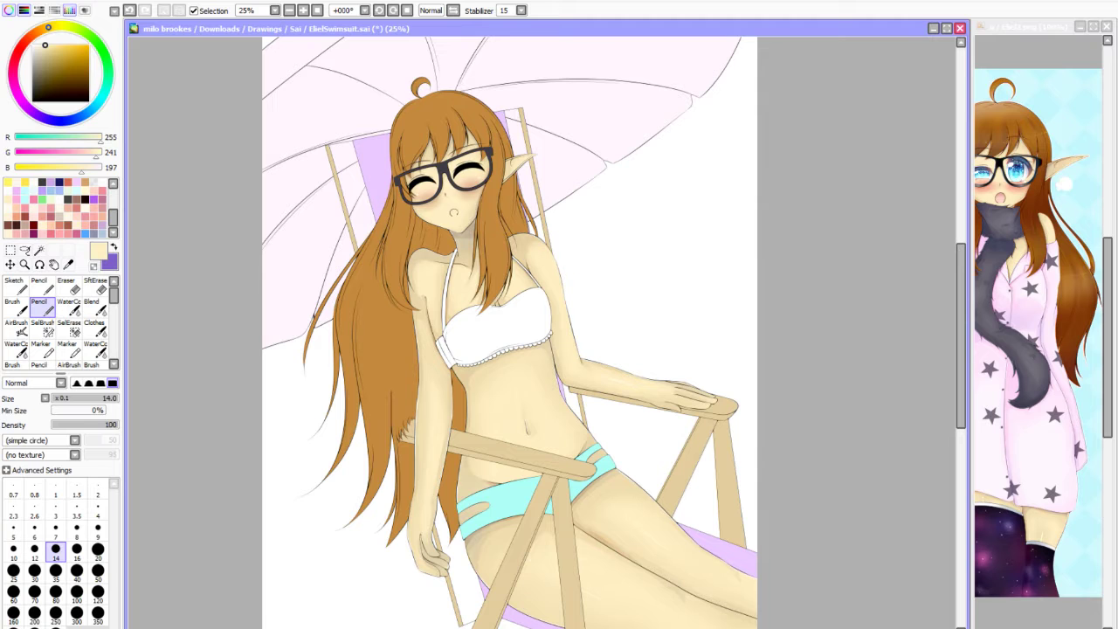
Fill the mouth with light pink (252, 213, 202) sampled from the reference drawing, using the Pencil at size 14.
{"action": "scroll", "coordinate": [542, 332], "scroll_direction": "up", "scroll_amount": 4}
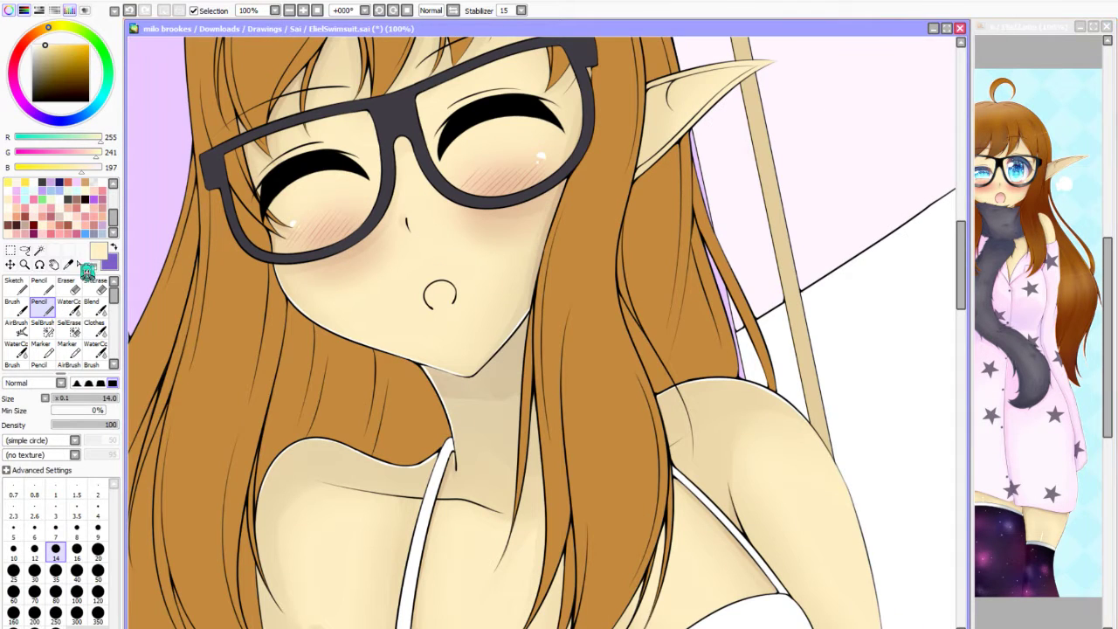
{"action": "left_click", "coordinate": [319, 219], "text": "alt"}
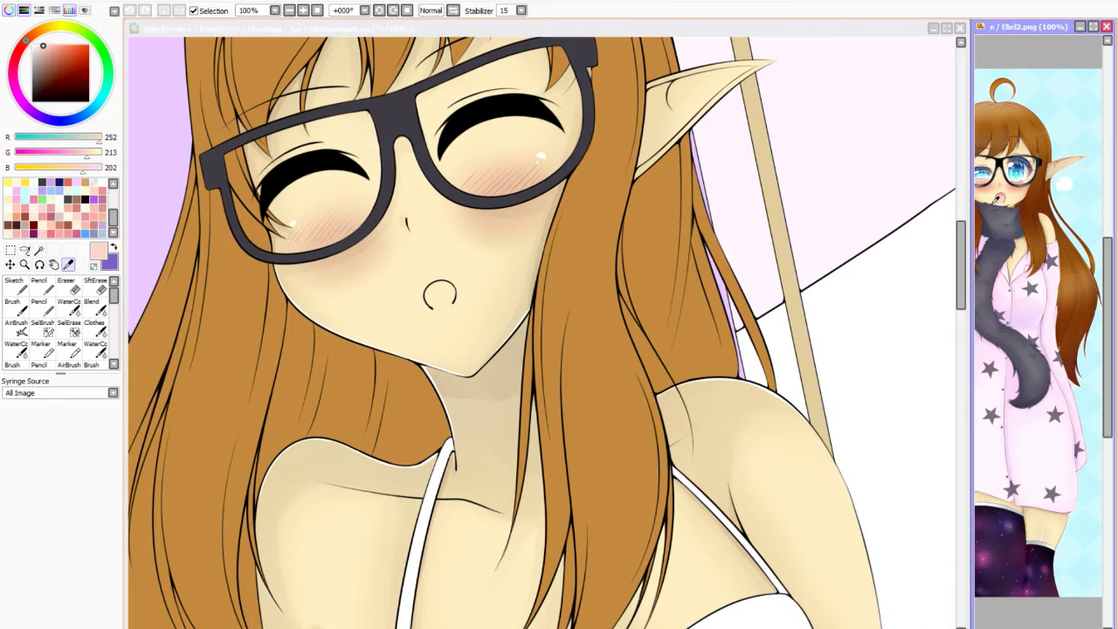
{"action": "scroll", "coordinate": [432, 300], "scroll_direction": "up", "scroll_amount": 4}
{"action": "mouse_move", "coordinate": [302, 328]}
{"action": "left_mouse_down"}
{"action": "mouse_move", "coordinate": [407, 340]}
{"action": "mouse_move", "coordinate": [442, 274]}
{"action": "mouse_move", "coordinate": [413, 228]}
{"action": "mouse_move", "coordinate": [312, 299]}
{"action": "left_mouse_up"}
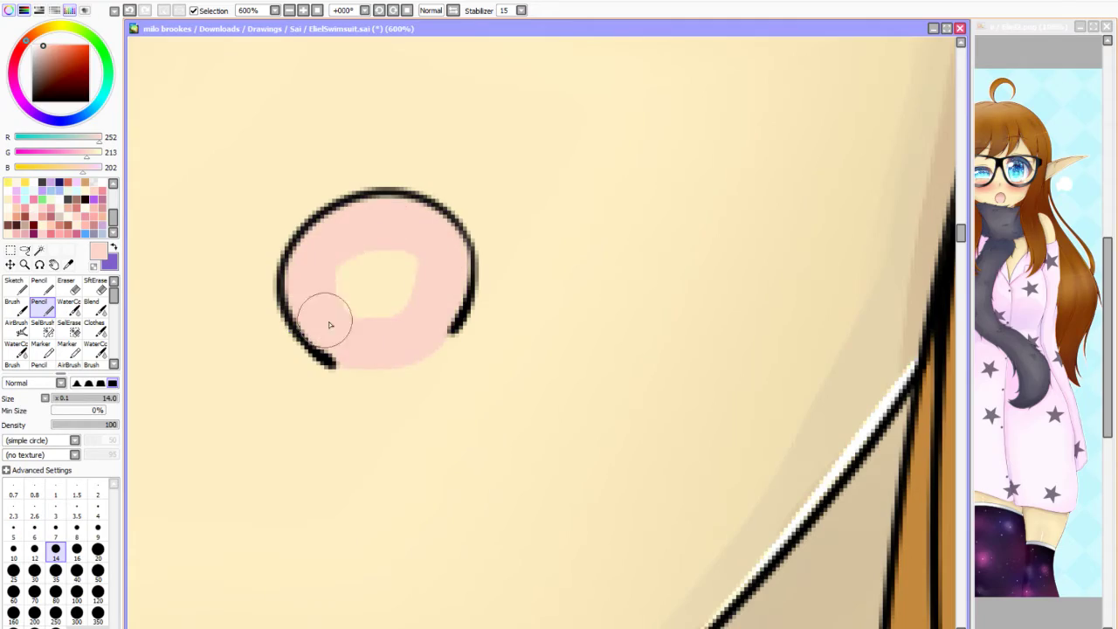
{"action": "scroll", "coordinate": [312, 300], "scroll_direction": "down", "scroll_amount": 3}
{"action": "scroll", "coordinate": [394, 260], "scroll_direction": "up", "scroll_amount": 2}
Airbrush a darker pink (207, 138, 132) onto the upper part of the mouth at size 160.
{"action": "left_click", "coordinate": [49, 55]}
{"action": "scroll", "coordinate": [62, 332], "scroll_direction": "down", "scroll_amount": 2}
{"action": "left_click", "coordinate": [69, 328]}
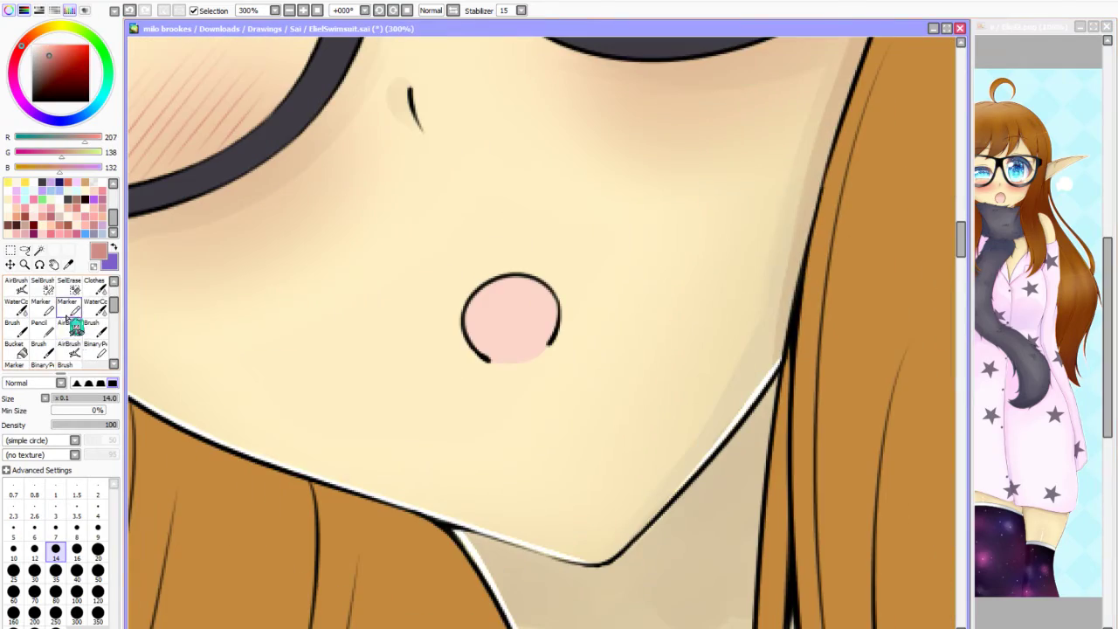
{"action": "left_click_drag", "start_coordinate": [402, 195], "coordinate": [694, 183]}
{"action": "scroll", "coordinate": [488, 234], "scroll_direction": "down", "scroll_amount": 6}
{"action": "scroll", "coordinate": [480, 278], "scroll_direction": "up", "scroll_amount": 4}
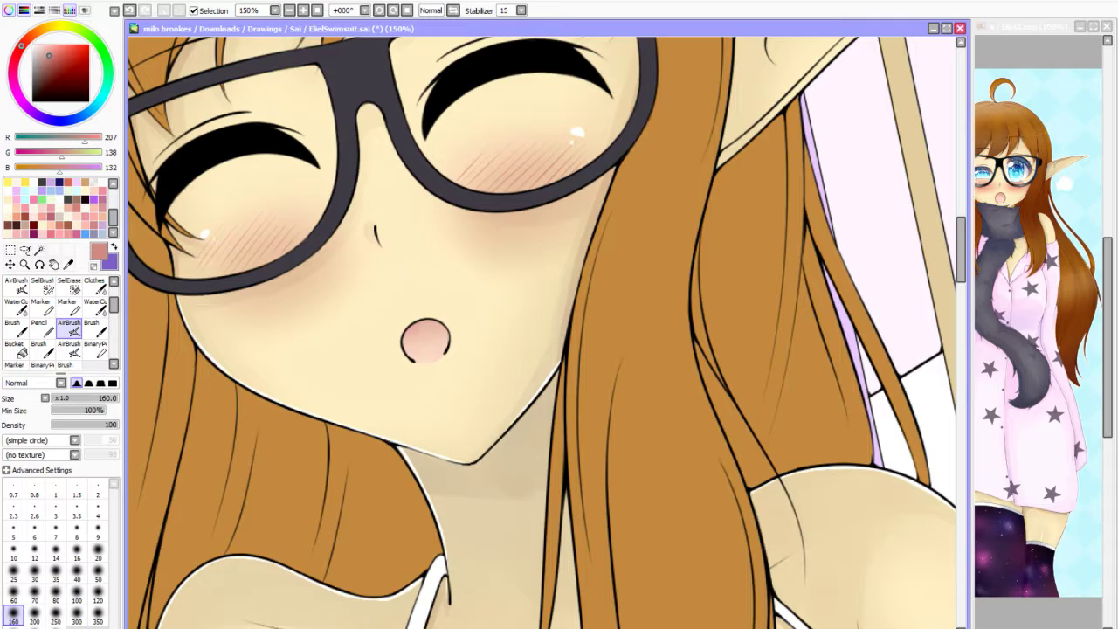
{"action": "scroll", "coordinate": [433, 350], "scroll_direction": "down", "scroll_amount": 5}
{"action": "scroll", "coordinate": [434, 350], "scroll_direction": "up", "scroll_amount": 3}
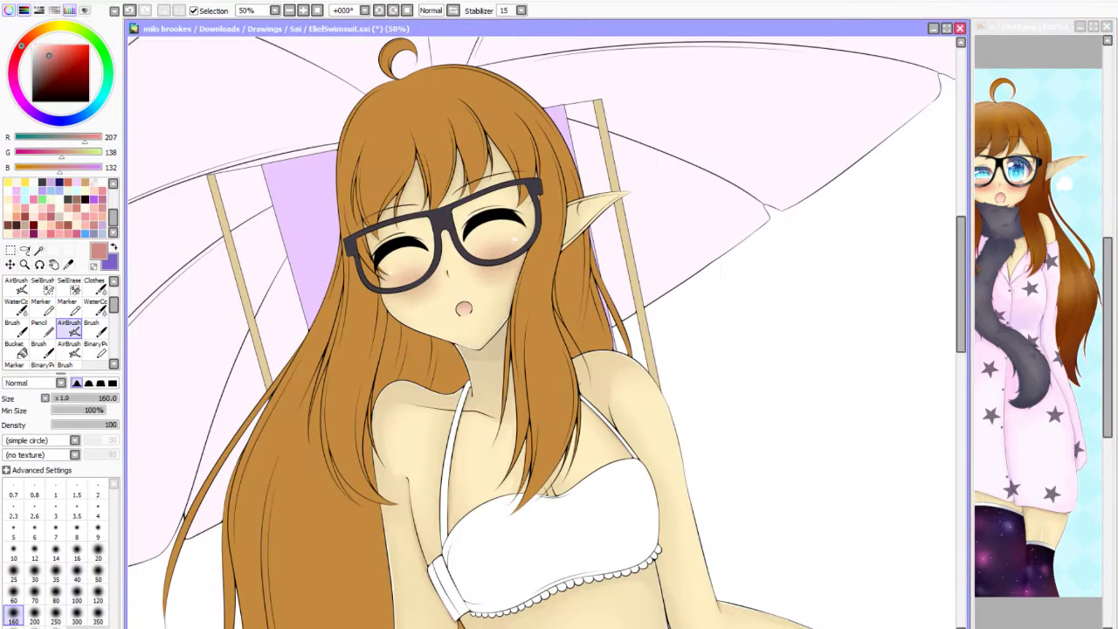
Airbrush black over the bridge, corners and rims of the glasses at size 160, leaving lighter sheen areas.
{"action": "scroll", "coordinate": [434, 349], "scroll_direction": "up", "scroll_amount": 1}
{"action": "left_click", "coordinate": [77, 200]}
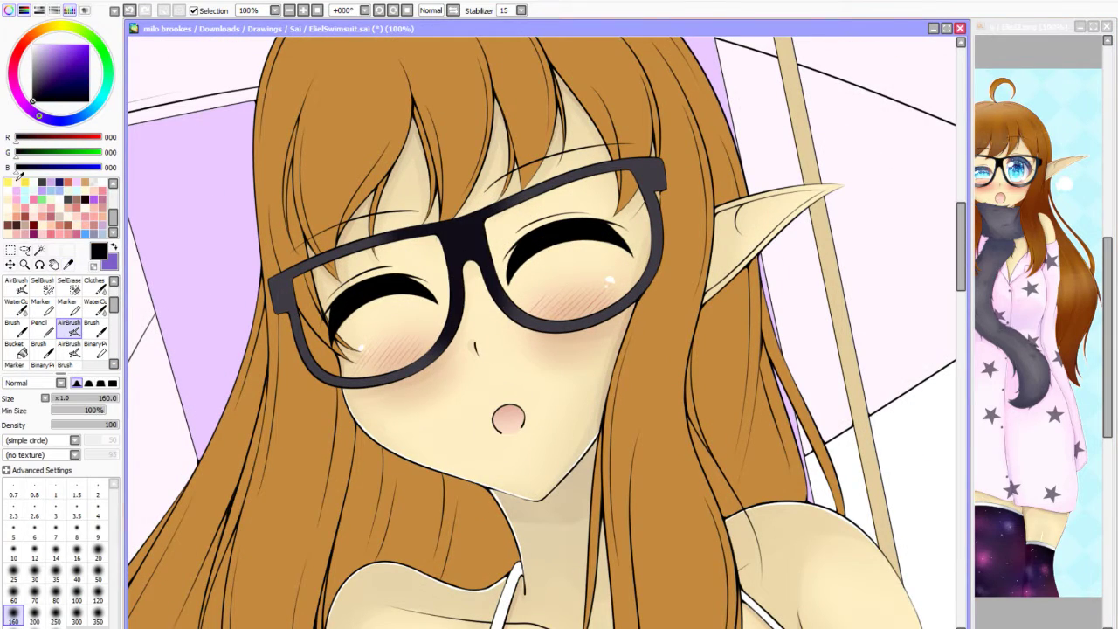
{"action": "mouse_move", "coordinate": [504, 292]}
{"action": "left_mouse_down"}
{"action": "mouse_move", "coordinate": [463, 262]}
{"action": "mouse_move", "coordinate": [262, 279]}
{"action": "mouse_move", "coordinate": [420, 192]}
{"action": "mouse_move", "coordinate": [537, 337]}
{"action": "left_mouse_up"}
{"action": "scroll", "coordinate": [525, 262], "scroll_direction": "up", "scroll_amount": 2}
{"action": "scroll", "coordinate": [385, 365], "scroll_direction": "down", "scroll_amount": 2}
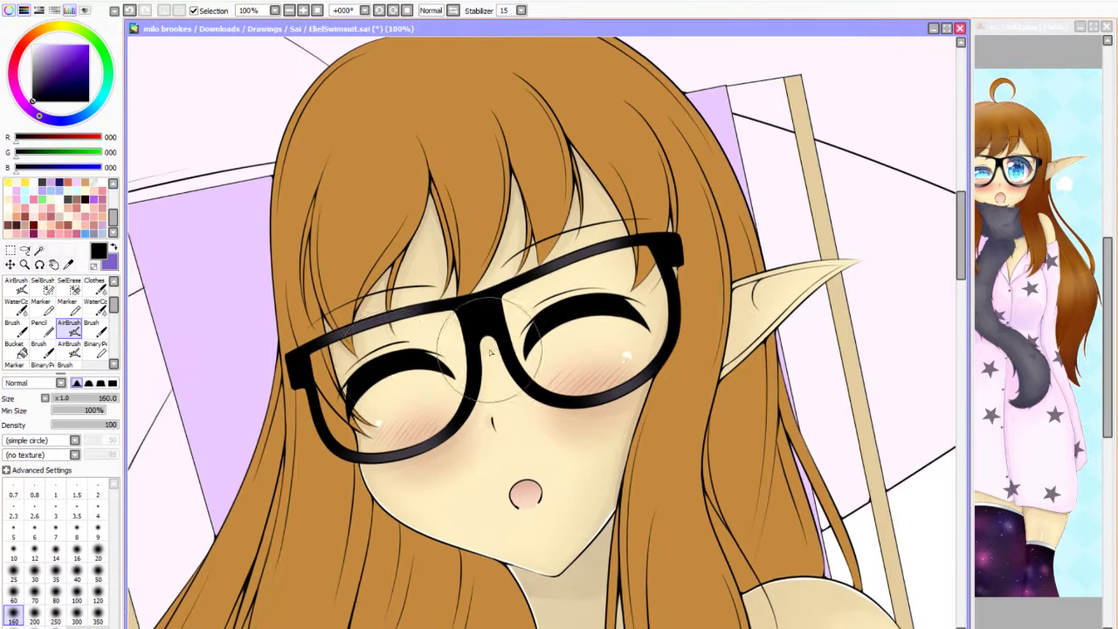
Draw thin grey (81, 81, 81) pencil edge highlights on the upper rims and left lens frame at size 14.
{"action": "left_click", "coordinate": [385, 366], "text": "alt"}
{"action": "key", "text": "bracketleft"}
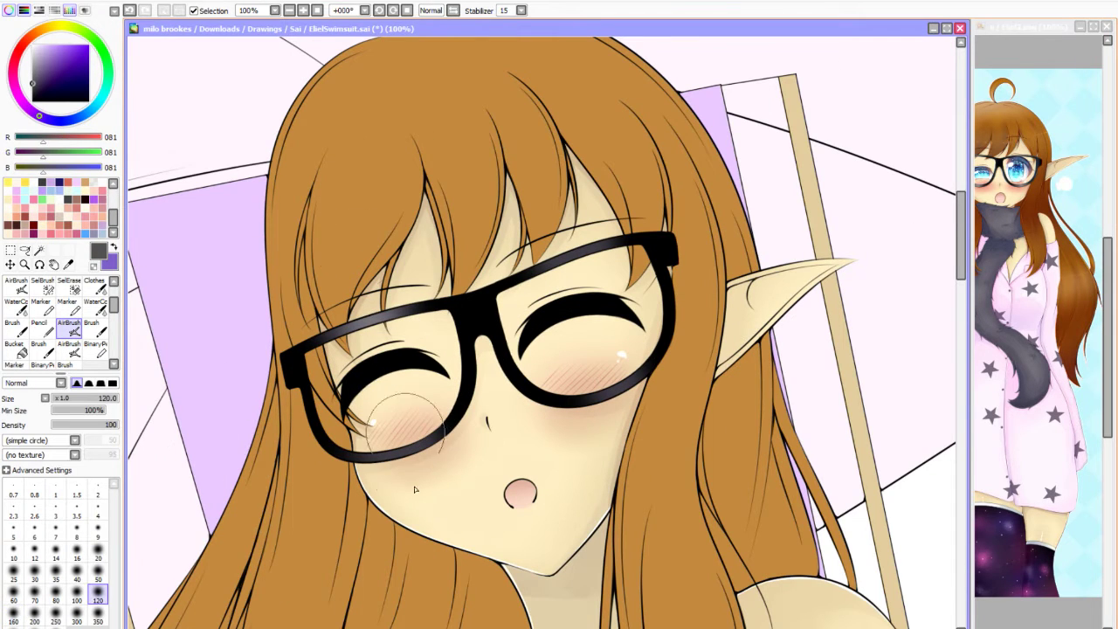
{"action": "key", "text": "n"}
{"action": "scroll", "coordinate": [524, 349], "scroll_direction": "up", "scroll_amount": 3}
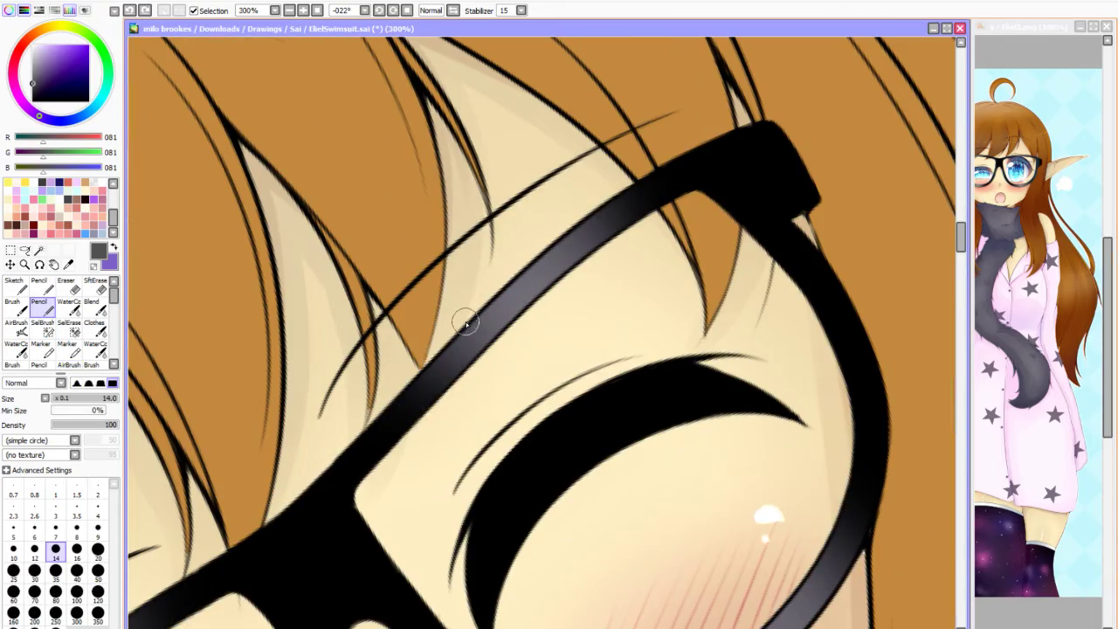
{"action": "scroll", "coordinate": [628, 282], "scroll_direction": "down", "scroll_amount": 2}
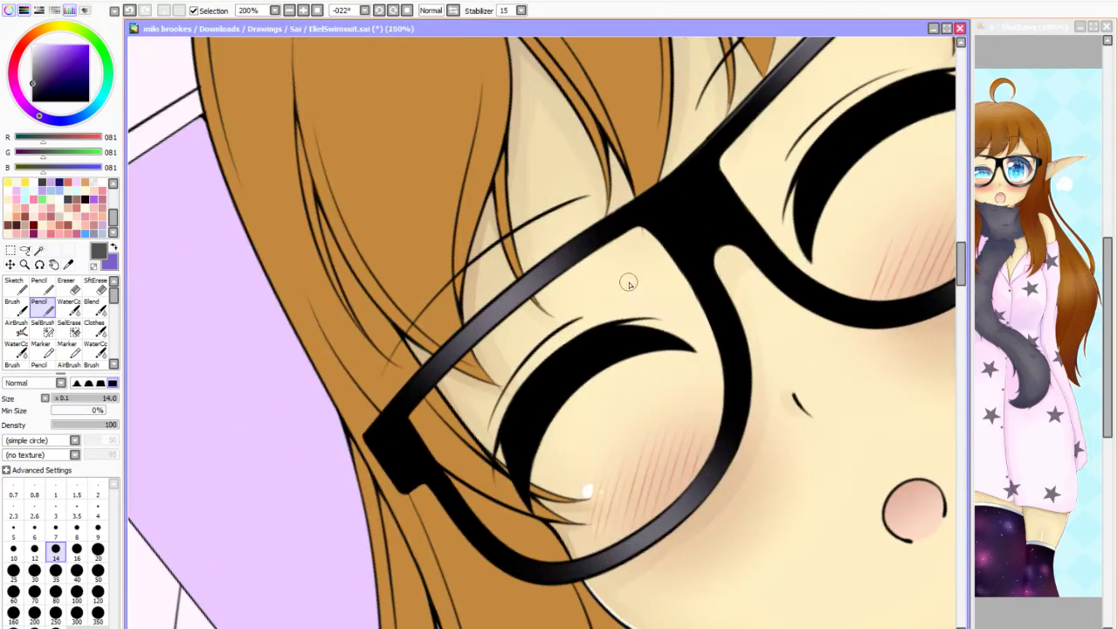
{"action": "scroll", "coordinate": [614, 367], "scroll_direction": "up", "scroll_amount": 1}
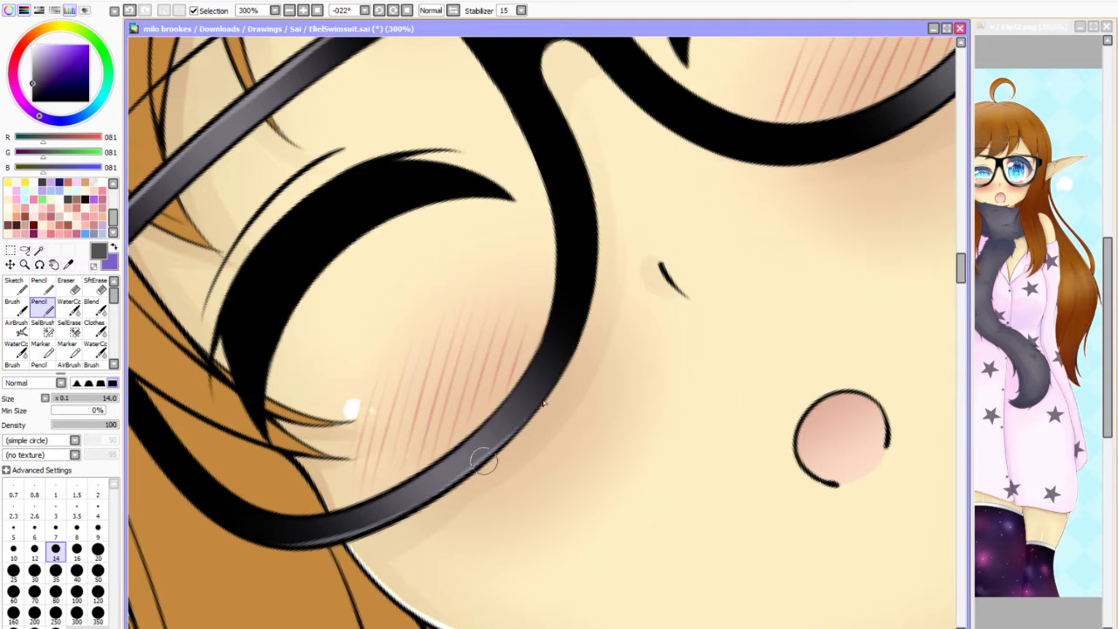
Continue the thin grey edge highlights around the right lens frame of the glasses and reset the canvas rotation.
{"action": "scroll", "coordinate": [596, 313], "scroll_direction": "down", "scroll_amount": 2}
{"action": "left_click_drag", "start_coordinate": [596, 313], "coordinate": [464, 269]}
{"action": "scroll", "coordinate": [464, 268], "scroll_direction": "up", "scroll_amount": 2}
{"action": "left_click_drag", "start_coordinate": [293, 393], "coordinate": [308, 301]}
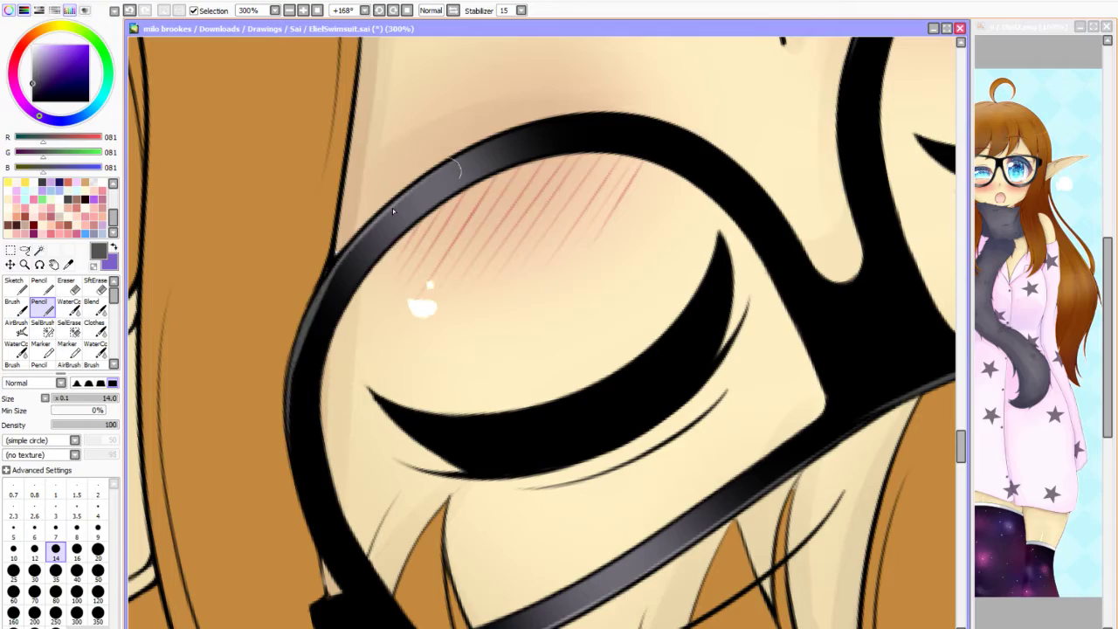
{"action": "key", "text": "Home"}
{"action": "scroll", "coordinate": [861, 416], "scroll_direction": "down", "scroll_amount": 4}
{"action": "scroll", "coordinate": [862, 416], "scroll_direction": "up", "scroll_amount": 1}
{"action": "scroll", "coordinate": [572, 270], "scroll_direction": "up", "scroll_amount": 1}
{"action": "scroll", "coordinate": [572, 270], "scroll_direction": "down", "scroll_amount": 2}
Airbrush a soft lavender-grey shadow (208, 207, 219) over the lower part of the white bikini top at size 300.
{"action": "left_click", "coordinate": [68, 263]}
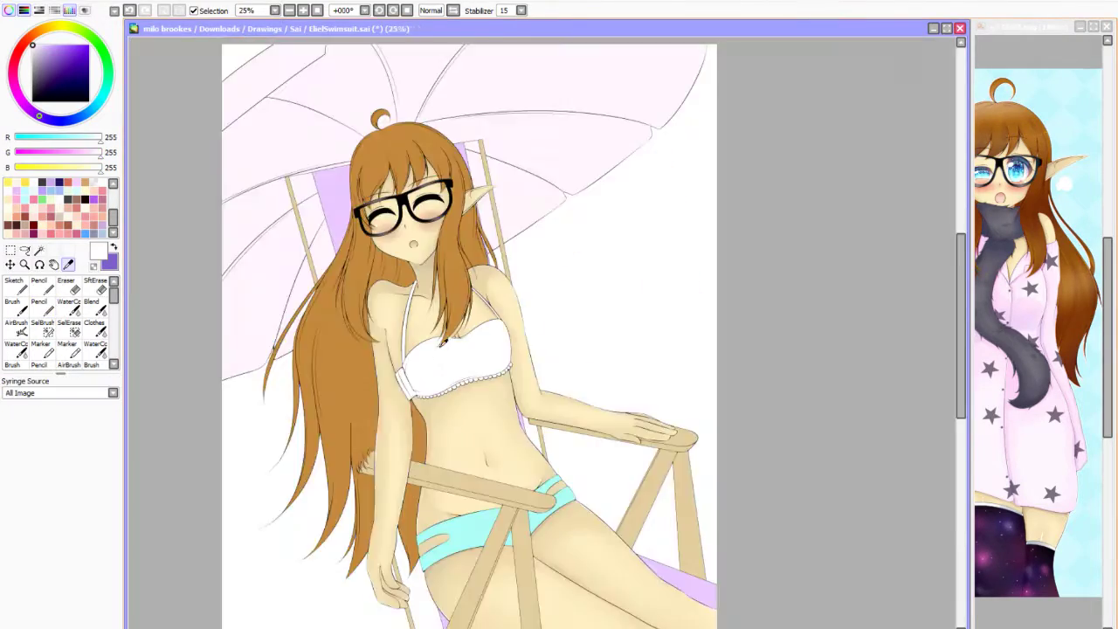
{"action": "scroll", "coordinate": [548, 332], "scroll_direction": "up", "scroll_amount": 1}
{"action": "left_click", "coordinate": [39, 54]}
{"action": "left_click", "coordinate": [37, 52]}
{"action": "left_click", "coordinate": [69, 364]}
{"action": "mouse_move", "coordinate": [393, 455]}
{"action": "left_mouse_down"}
{"action": "mouse_move", "coordinate": [515, 411]}
{"action": "mouse_move", "coordinate": [556, 441]}
{"action": "left_mouse_up"}
{"action": "scroll", "coordinate": [488, 440], "scroll_direction": "down", "scroll_amount": 1}
{"action": "scroll", "coordinate": [488, 439], "scroll_direction": "up", "scroll_amount": 1}
Airbrush the same lavender-grey over the bikini top's neck strap and side band at size 300.
{"action": "left_click_drag", "start_coordinate": [411, 238], "coordinate": [395, 301]}
{"action": "left_click_drag", "start_coordinate": [411, 411], "coordinate": [425, 461]}
{"action": "scroll", "coordinate": [617, 337], "scroll_direction": "down", "scroll_amount": 2}
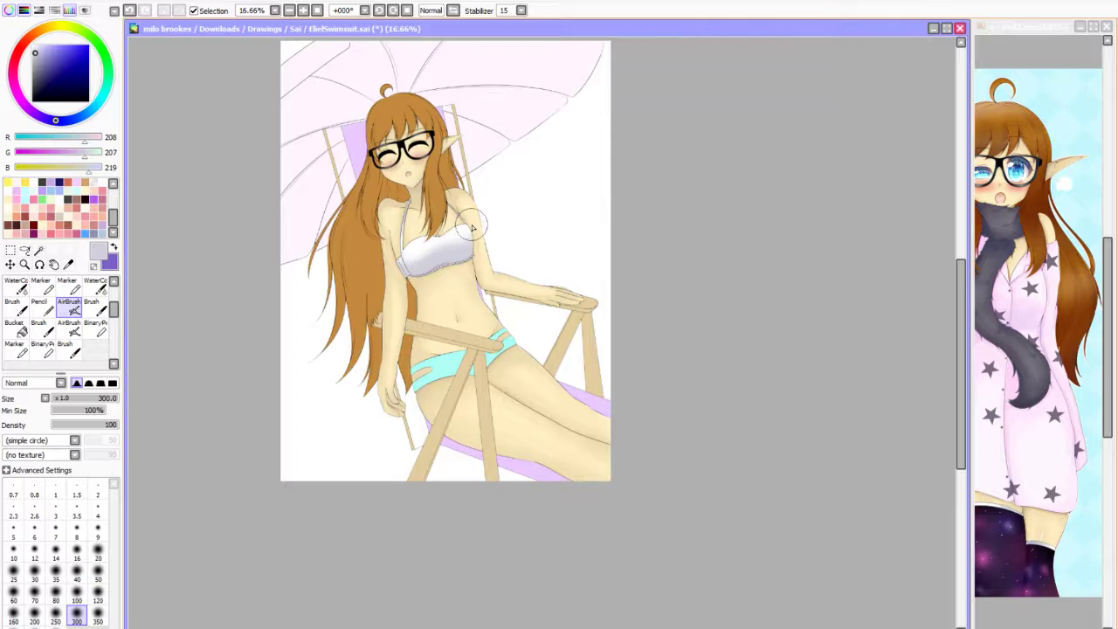
{"action": "scroll", "coordinate": [489, 315], "scroll_direction": "up", "scroll_amount": 3}
{"action": "scroll", "coordinate": [489, 349], "scroll_direction": "down", "scroll_amount": 2}
{"action": "scroll", "coordinate": [489, 349], "scroll_direction": "up", "scroll_amount": 3}
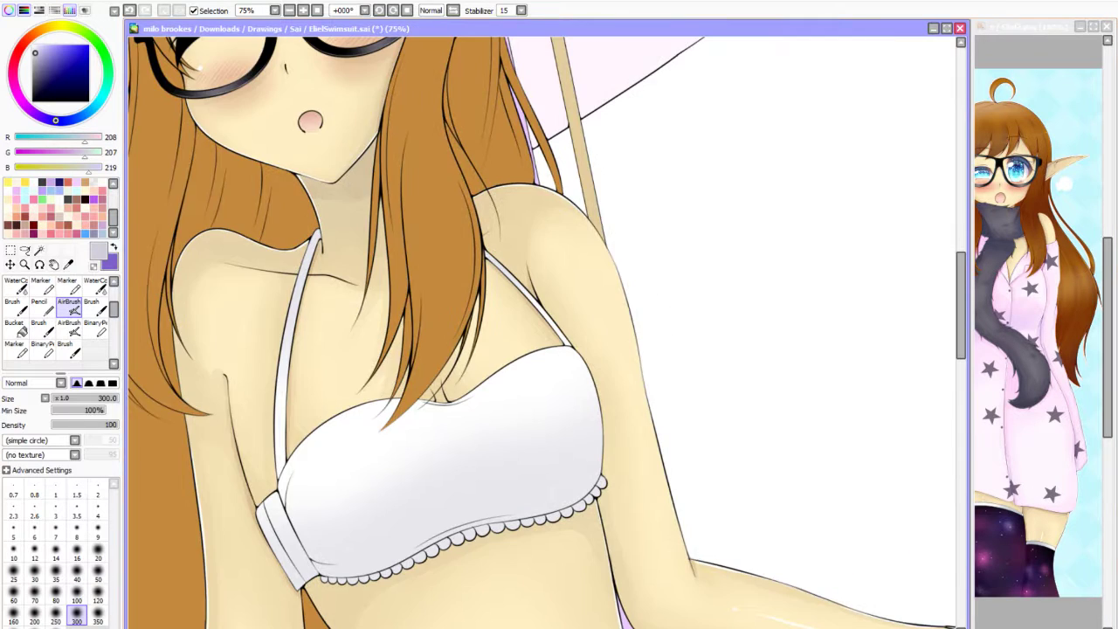
Shade the bikini top's side band and adjoining cup edge in lavender-grey with the Marker at size 50.
{"action": "left_click", "coordinate": [40, 284]}
{"action": "left_click", "coordinate": [97, 576]}
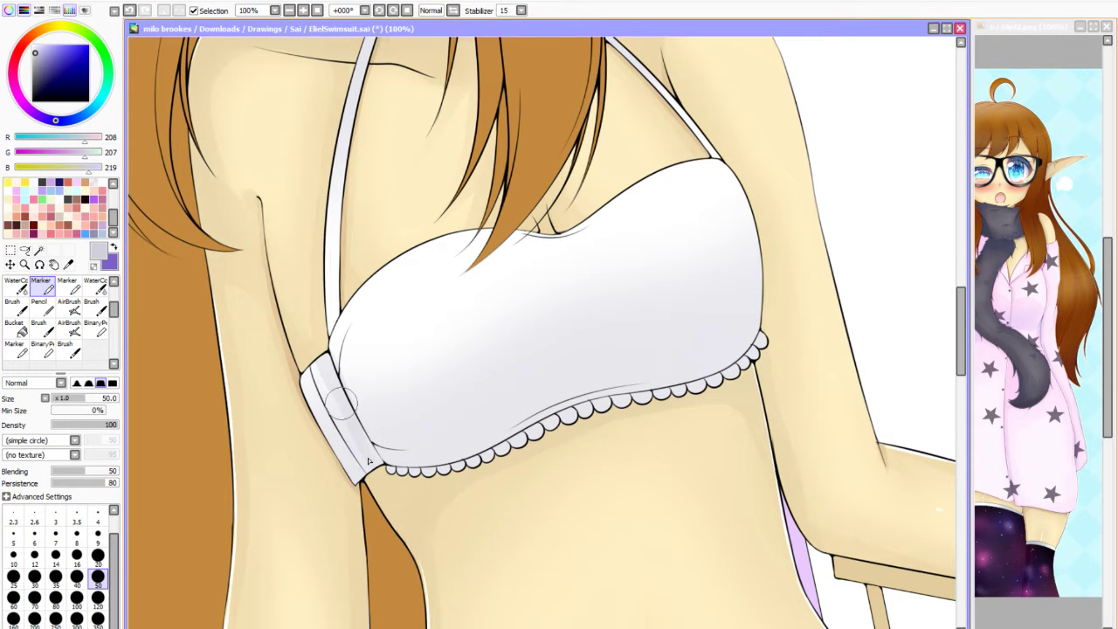
{"action": "left_click_drag", "start_coordinate": [369, 461], "coordinate": [304, 348]}
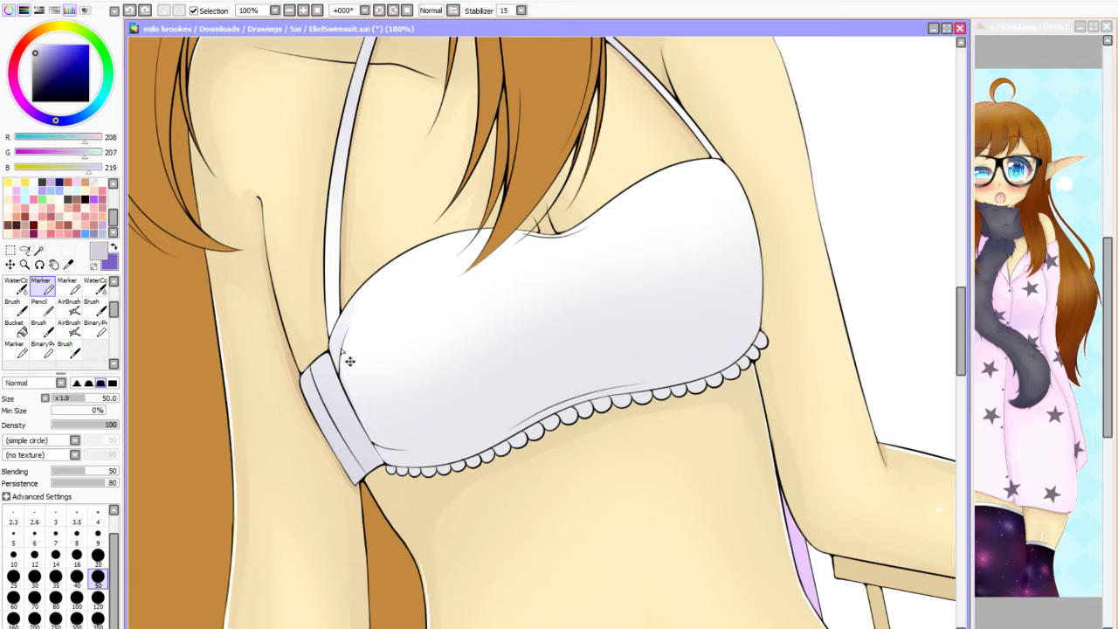
{"action": "scroll", "coordinate": [492, 341], "scroll_direction": "up", "scroll_amount": 3}
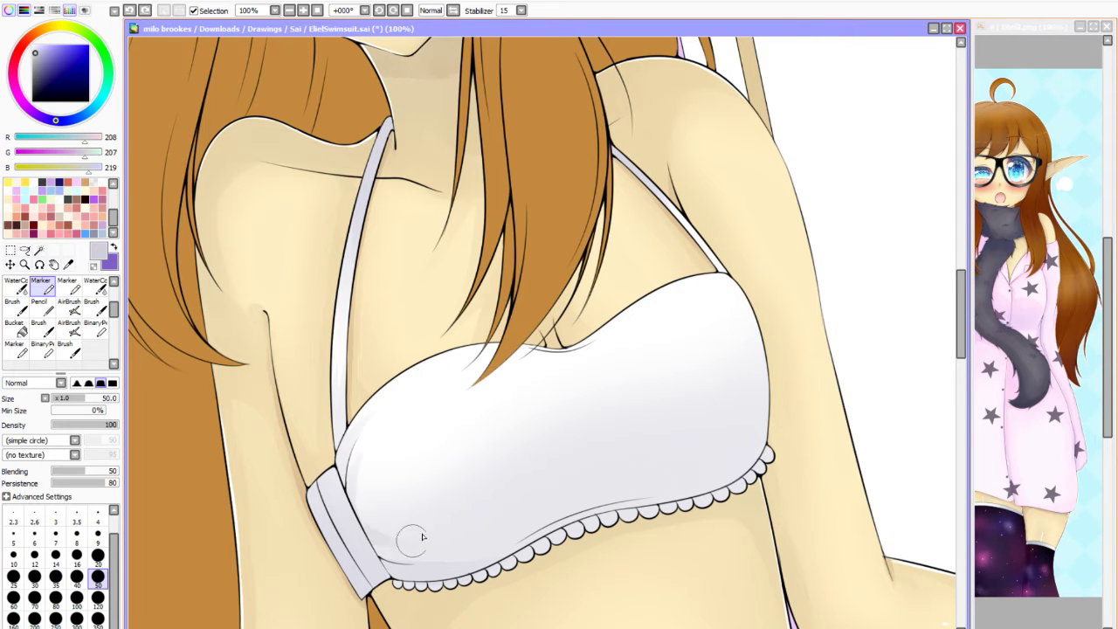
Add marker shadows along the bikini top's neckline and above its scalloped lower trim at size 50.
{"action": "left_click_drag", "start_coordinate": [540, 359], "coordinate": [688, 293]}
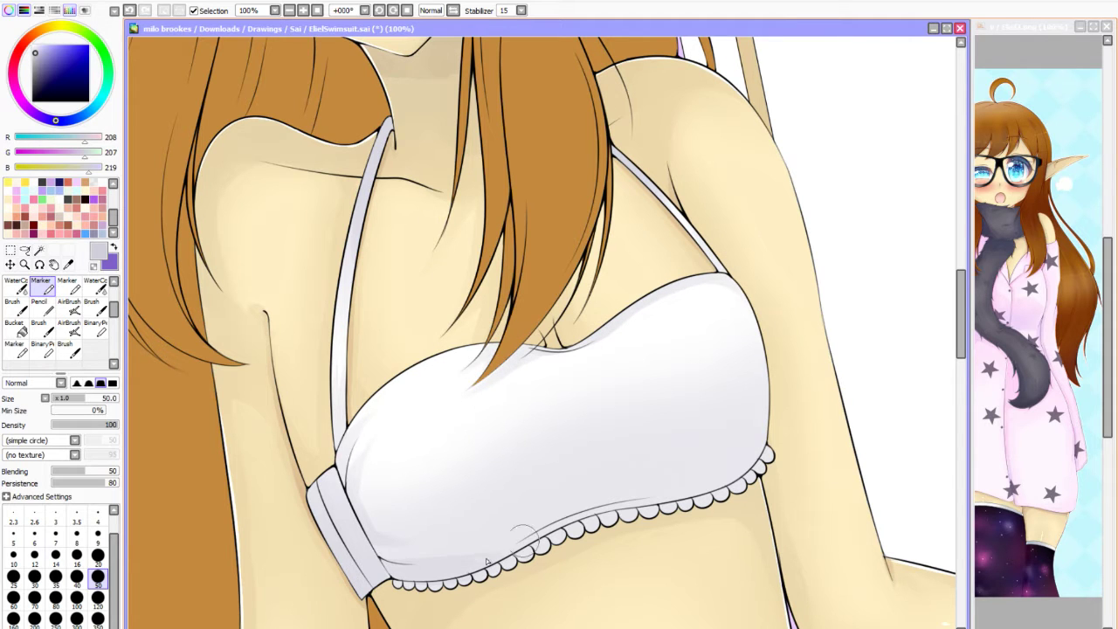
{"action": "left_click_drag", "start_coordinate": [486, 561], "coordinate": [620, 514]}
{"action": "left_click_drag", "start_coordinate": [620, 514], "coordinate": [800, 458]}
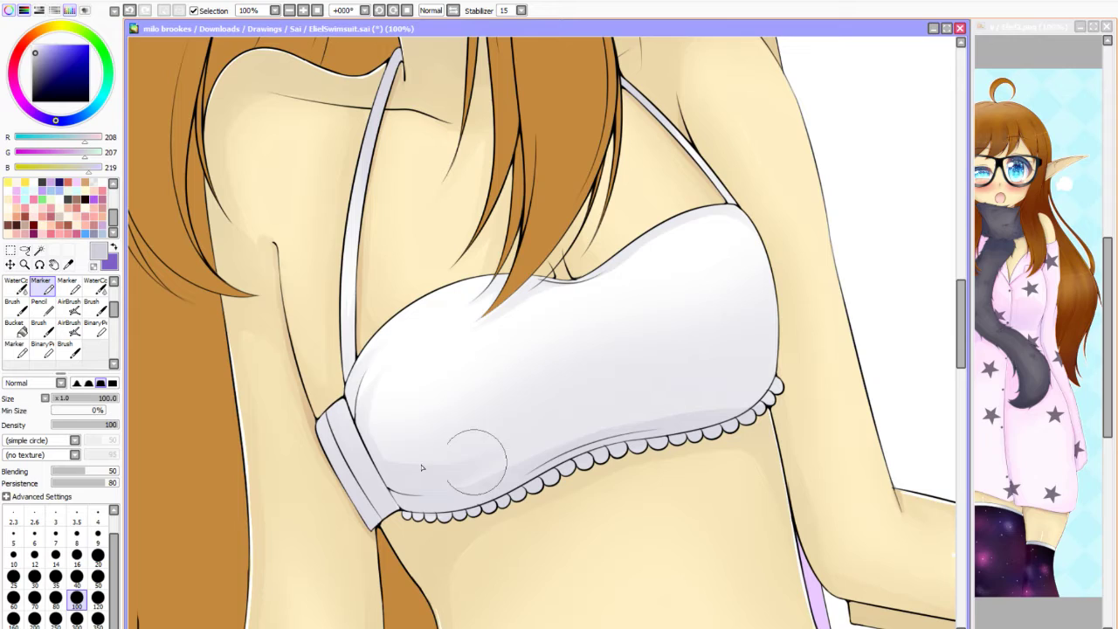
Build up broad marker shadows across the lower cups of the bikini top at sizes 100 and 300, then reduce the brush to 120.
{"action": "scroll", "coordinate": [723, 387], "scroll_direction": "down", "scroll_amount": 3}
{"action": "scroll", "coordinate": [514, 351], "scroll_direction": "up", "scroll_amount": 1}
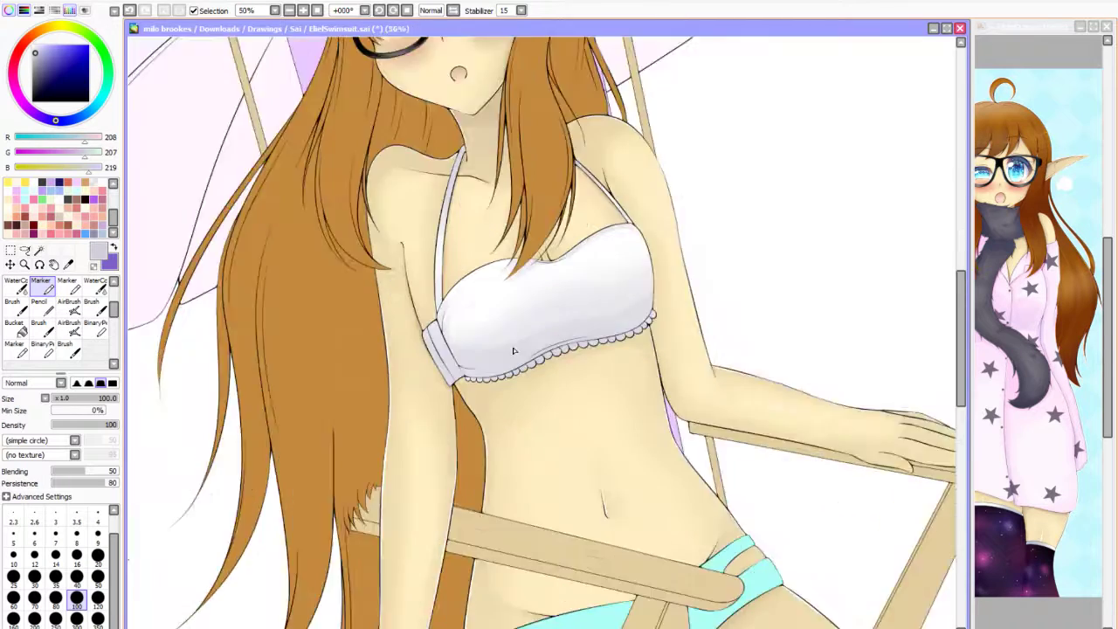
{"action": "scroll", "coordinate": [513, 352], "scroll_direction": "up", "scroll_amount": 1}
{"action": "mouse_move", "coordinate": [486, 402]}
{"action": "left_mouse_down"}
{"action": "mouse_move", "coordinate": [421, 352]}
{"action": "mouse_move", "coordinate": [313, 375]}
{"action": "mouse_move", "coordinate": [539, 325]}
{"action": "mouse_move", "coordinate": [502, 337]}
{"action": "mouse_move", "coordinate": [593, 258]}
{"action": "left_mouse_up"}
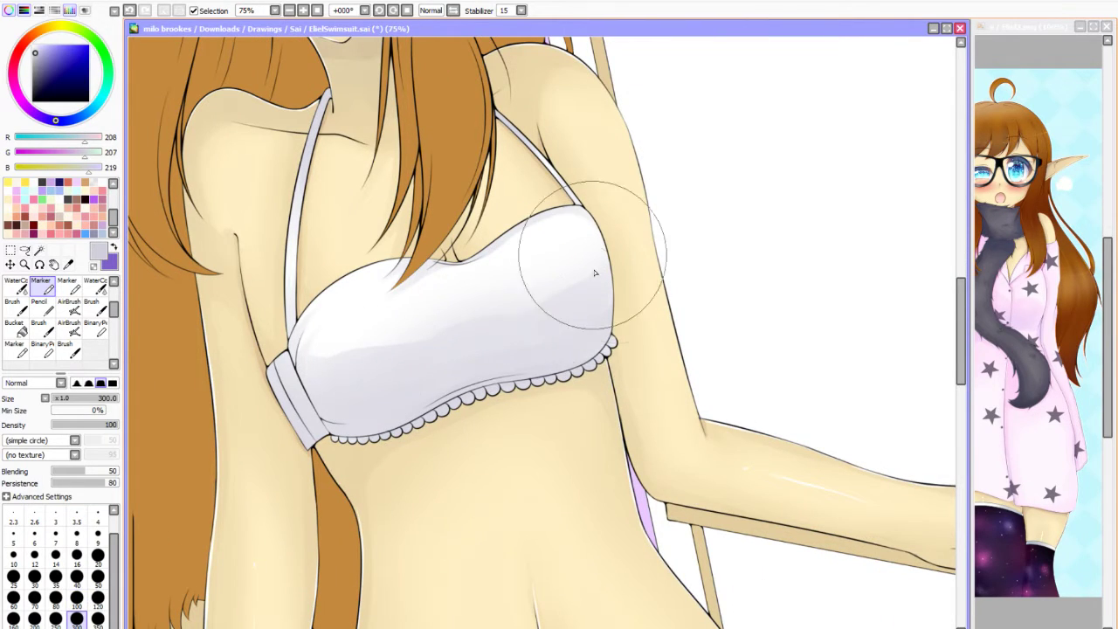
{"action": "mouse_move", "coordinate": [367, 384]}
{"action": "left_mouse_down"}
{"action": "mouse_move", "coordinate": [444, 355]}
{"action": "mouse_move", "coordinate": [565, 344]}
{"action": "mouse_move", "coordinate": [536, 324]}
{"action": "left_mouse_up"}
{"action": "left_click", "coordinate": [98, 599]}
{"action": "scroll", "coordinate": [584, 220], "scroll_direction": "down", "scroll_amount": 4}
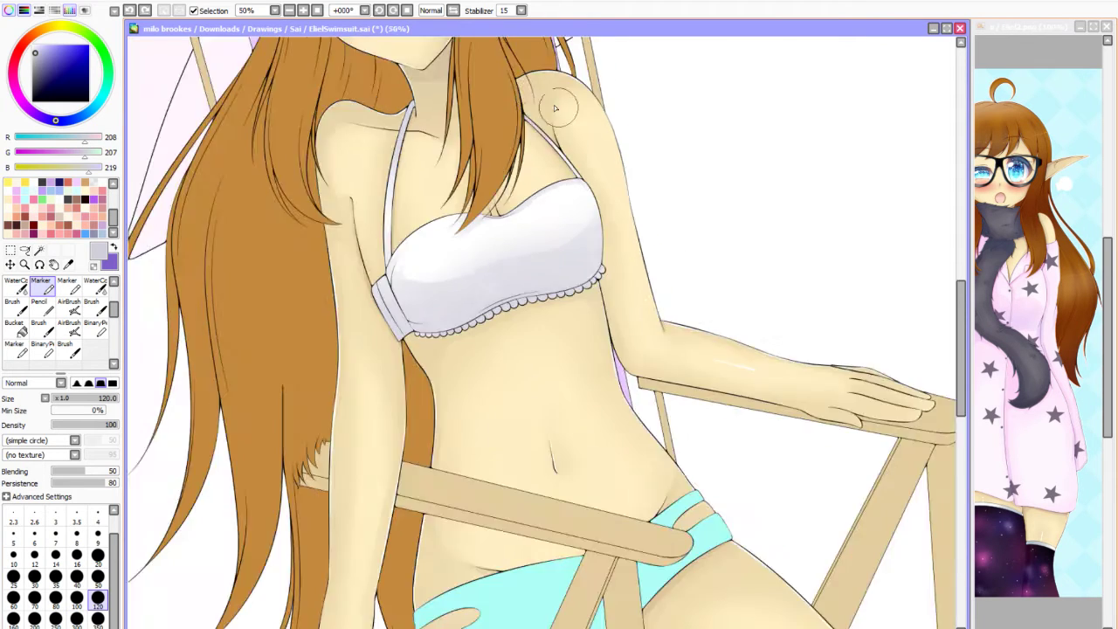
Paint fine lavender-grey marker shadows where the bikini top's side band meets the cup at size 20.
{"action": "scroll", "coordinate": [585, 220], "scroll_direction": "up", "scroll_amount": 4}
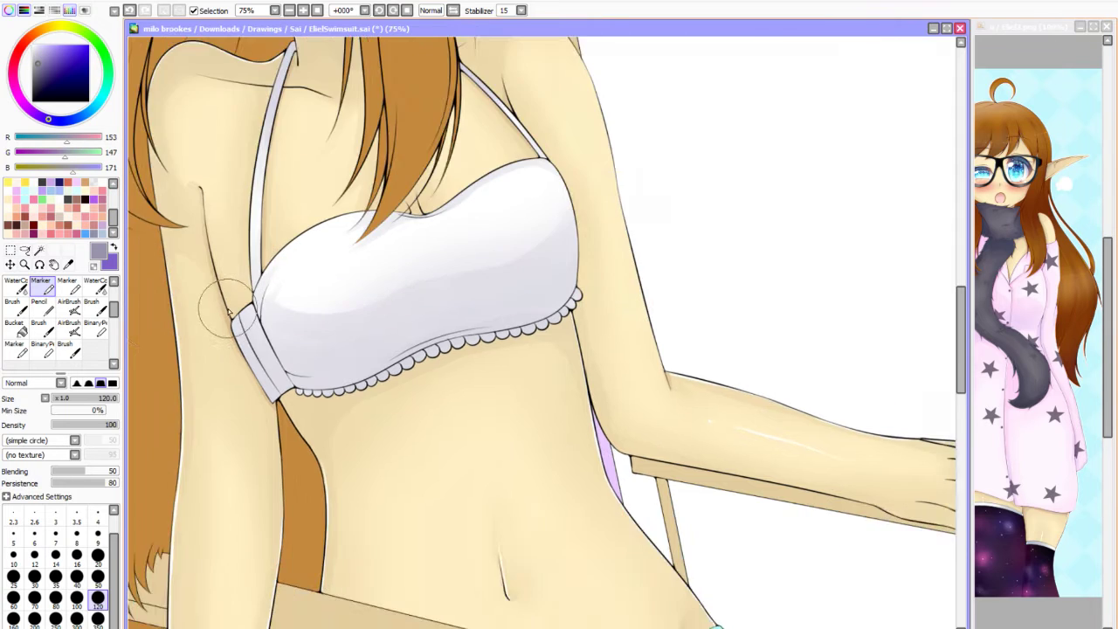
{"action": "scroll", "coordinate": [861, 253], "scroll_direction": "up", "scroll_amount": 4}
{"action": "left_click", "coordinate": [98, 556]}
{"action": "mouse_move", "coordinate": [266, 339]}
{"action": "left_mouse_down"}
{"action": "mouse_move", "coordinate": [336, 456]}
{"action": "mouse_move", "coordinate": [482, 467]}
{"action": "mouse_move", "coordinate": [463, 465]}
{"action": "left_mouse_up"}
{"action": "left_click_drag", "start_coordinate": [307, 286], "coordinate": [332, 390]}
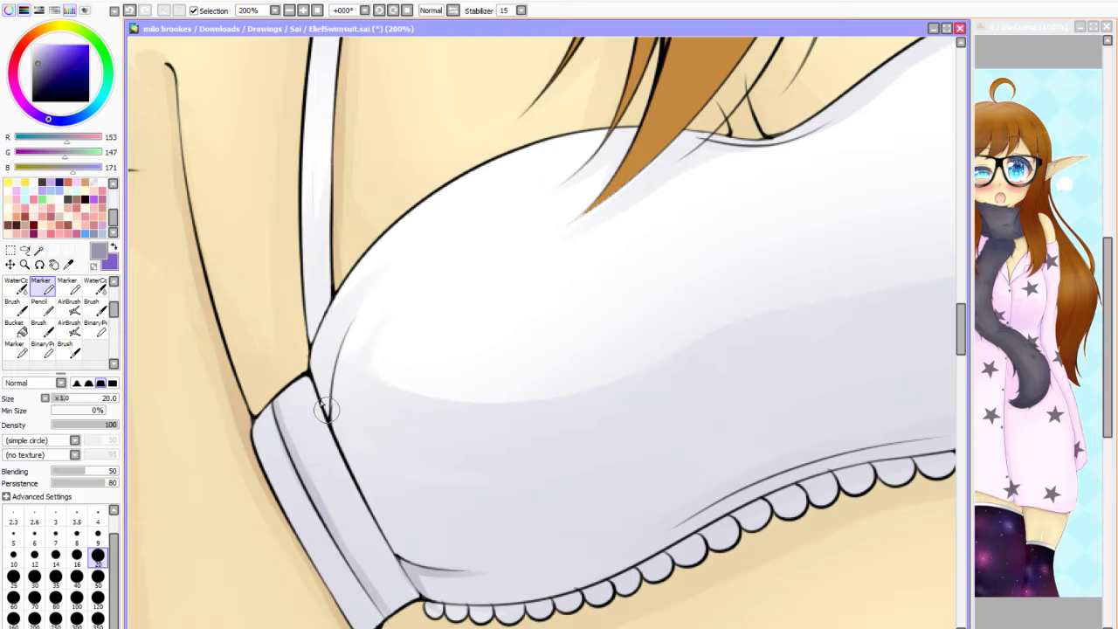
Deepen the lavender-grey marker shading across the lower cups of the bikini top, going up to size 300.
{"action": "scroll", "coordinate": [378, 530], "scroll_direction": "down", "scroll_amount": 3}
{"action": "left_click", "coordinate": [97, 597]}
{"action": "left_click", "coordinate": [98, 576]}
{"action": "left_click_drag", "start_coordinate": [831, 626], "coordinate": [757, 459]}
{"action": "left_click", "coordinate": [77, 618]}
{"action": "mouse_move", "coordinate": [311, 384]}
{"action": "left_mouse_down"}
{"action": "mouse_move", "coordinate": [344, 388]}
{"action": "mouse_move", "coordinate": [556, 363]}
{"action": "mouse_move", "coordinate": [528, 384]}
{"action": "mouse_move", "coordinate": [668, 356]}
{"action": "mouse_move", "coordinate": [576, 358]}
{"action": "left_mouse_up"}
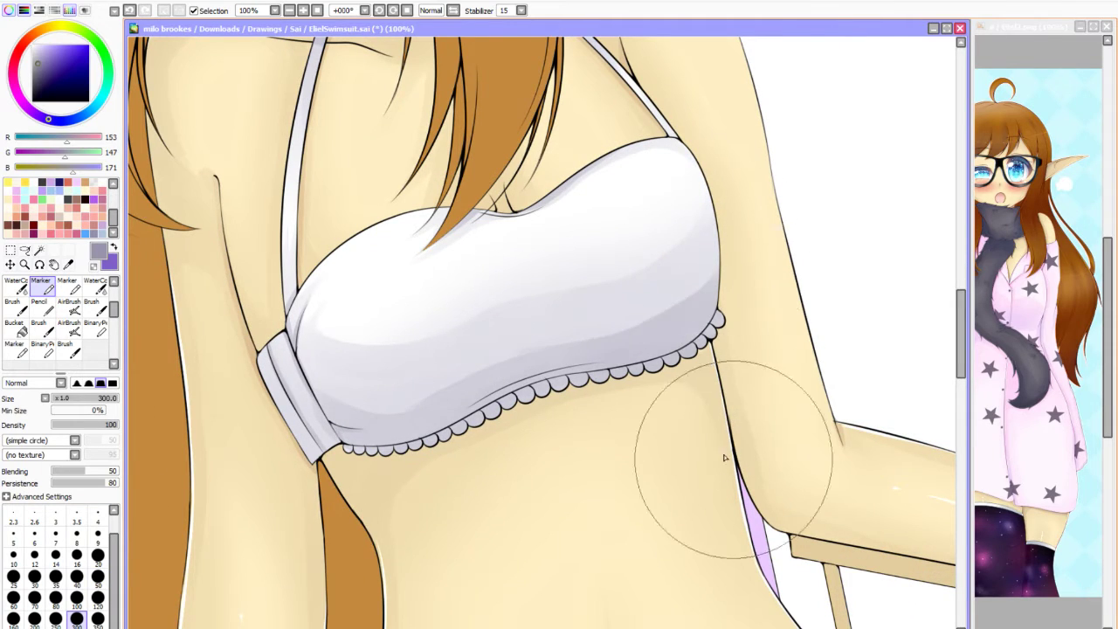
Airbrush a soft blue tint (84, 168, 255) over the bikini top's shading at size 500.
{"action": "scroll", "coordinate": [724, 462], "scroll_direction": "down", "scroll_amount": 5}
{"action": "scroll", "coordinate": [724, 462], "scroll_direction": "up", "scroll_amount": 3}
{"action": "scroll", "coordinate": [542, 332], "scroll_direction": "down", "scroll_amount": 3}
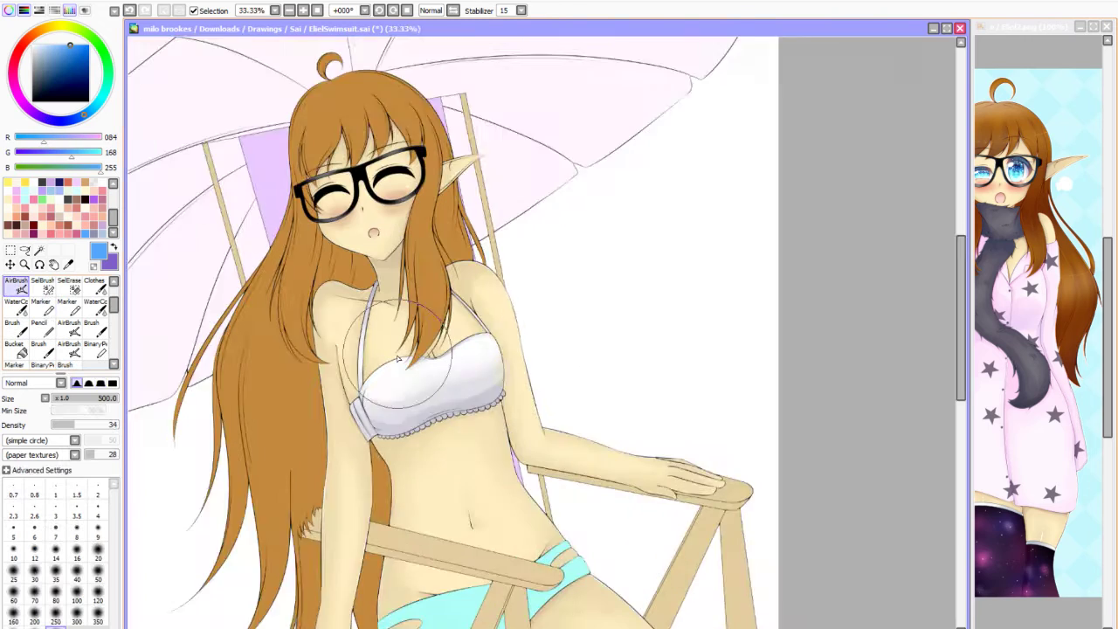
{"action": "scroll", "coordinate": [542, 332], "scroll_direction": "up", "scroll_amount": 2}
{"action": "scroll", "coordinate": [523, 268], "scroll_direction": "down", "scroll_amount": 3}
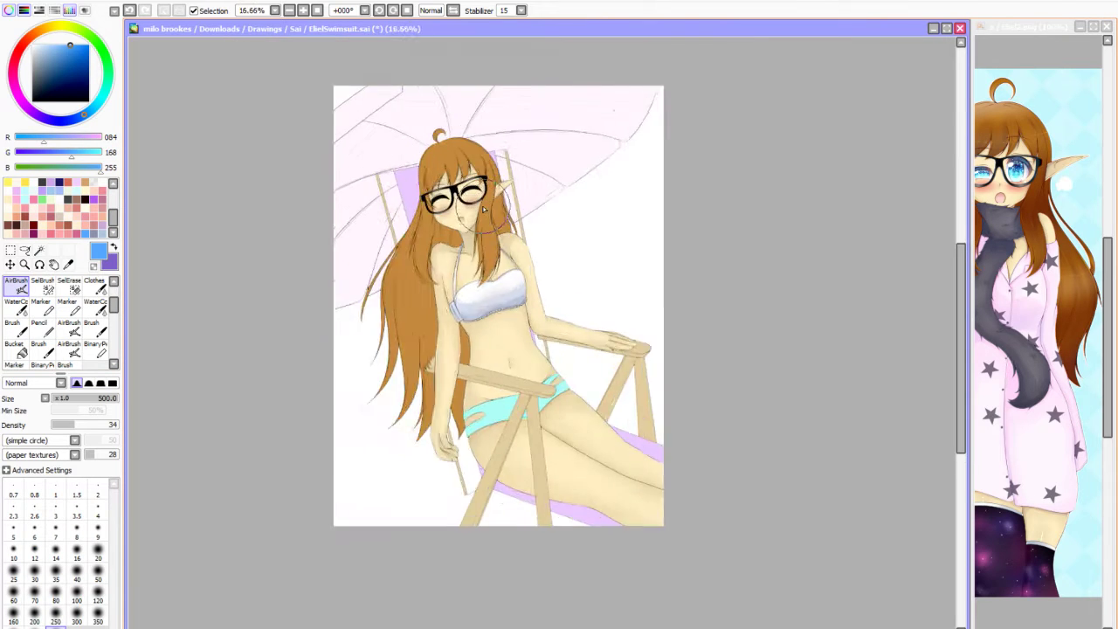
{"action": "scroll", "coordinate": [523, 268], "scroll_direction": "up", "scroll_amount": 4}
{"action": "scroll", "coordinate": [424, 522], "scroll_direction": "down", "scroll_amount": 2}
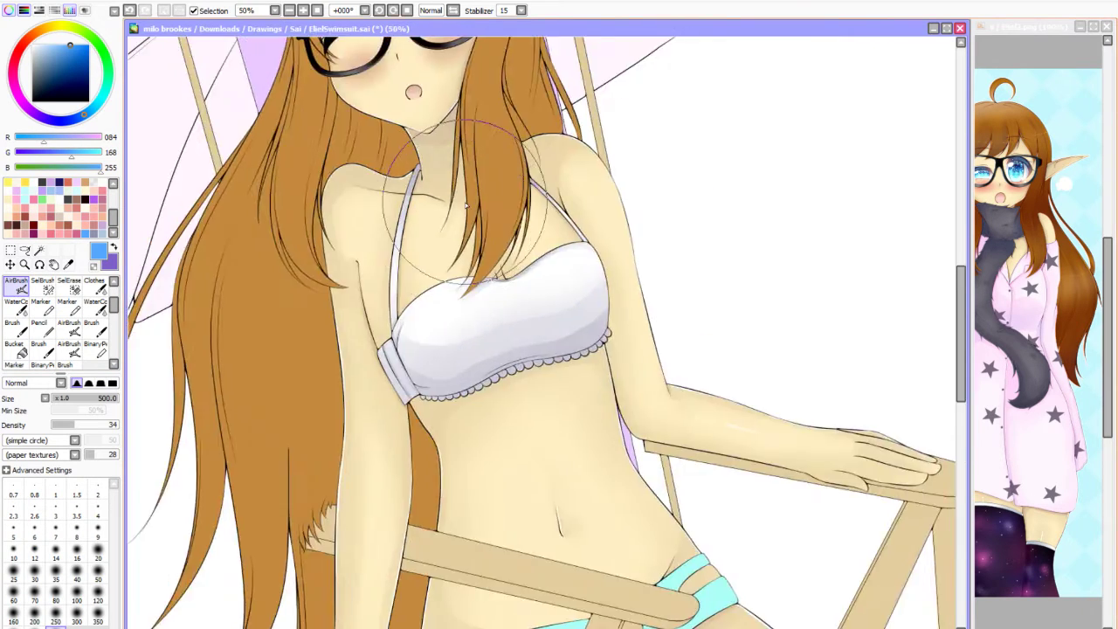
Bring out thin white edge highlights on the bikini top's side band with a transparent Pencil at size 14, undoing the last stroke.
{"action": "key", "text": "End"}
{"action": "key", "text": "End"}
{"action": "key", "text": "End"}
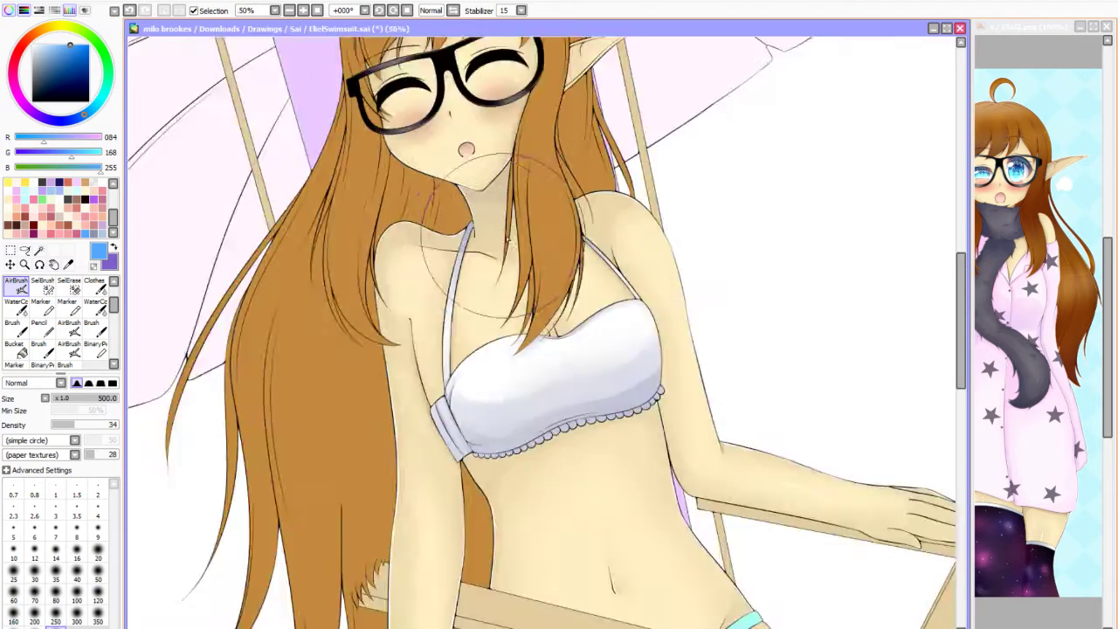
{"action": "scroll", "coordinate": [389, 162], "scroll_direction": "up", "scroll_amount": 5}
{"action": "key", "text": "n"}
{"action": "left_click_drag", "start_coordinate": [365, 275], "coordinate": [408, 286]}
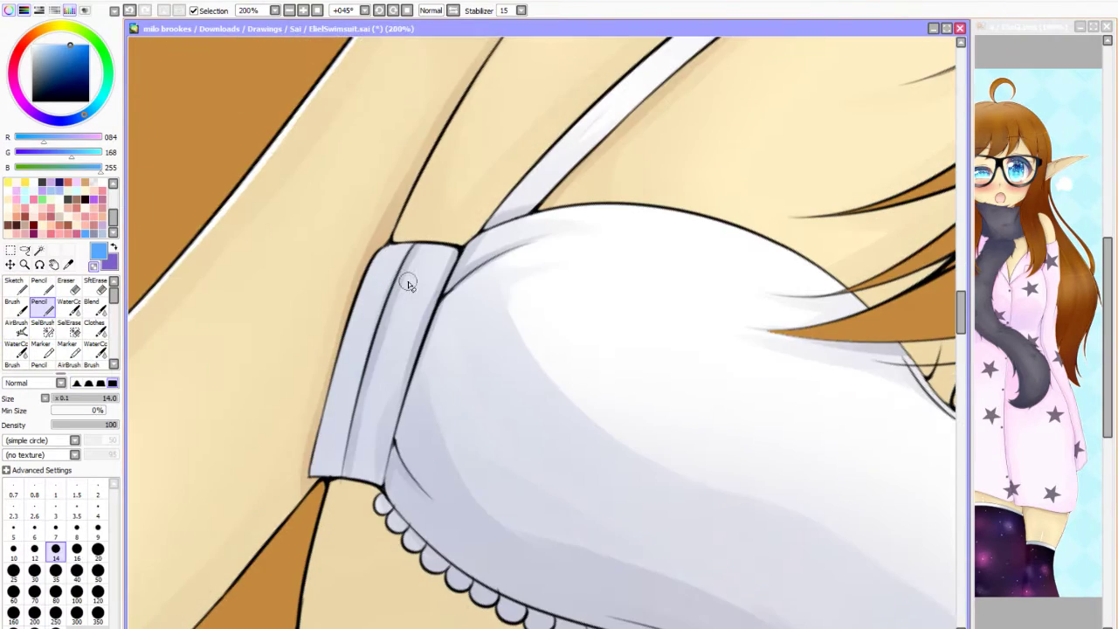
{"action": "left_click_drag", "start_coordinate": [312, 463], "coordinate": [363, 270]}
{"action": "mouse_move", "coordinate": [354, 472]}
{"action": "left_mouse_down"}
{"action": "mouse_move", "coordinate": [400, 280]}
{"action": "mouse_move", "coordinate": [522, 246]}
{"action": "left_mouse_up"}
{"action": "key", "text": "ctrl+z"}
Draw thin white edge highlights along the bikini top's scalloped lower trim and outer cup edge with the size 14 Pencil.
{"action": "scroll", "coordinate": [472, 245], "scroll_direction": "down", "scroll_amount": 3}
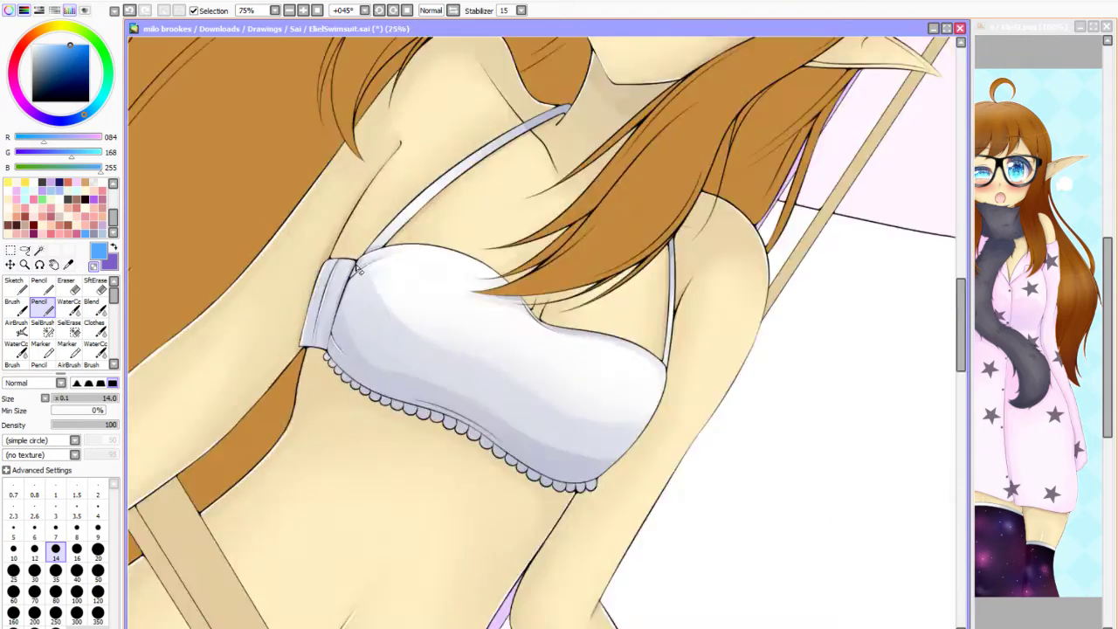
{"action": "scroll", "coordinate": [453, 230], "scroll_direction": "up", "scroll_amount": 2}
{"action": "left_click_drag", "start_coordinate": [664, 244], "coordinate": [284, 472]}
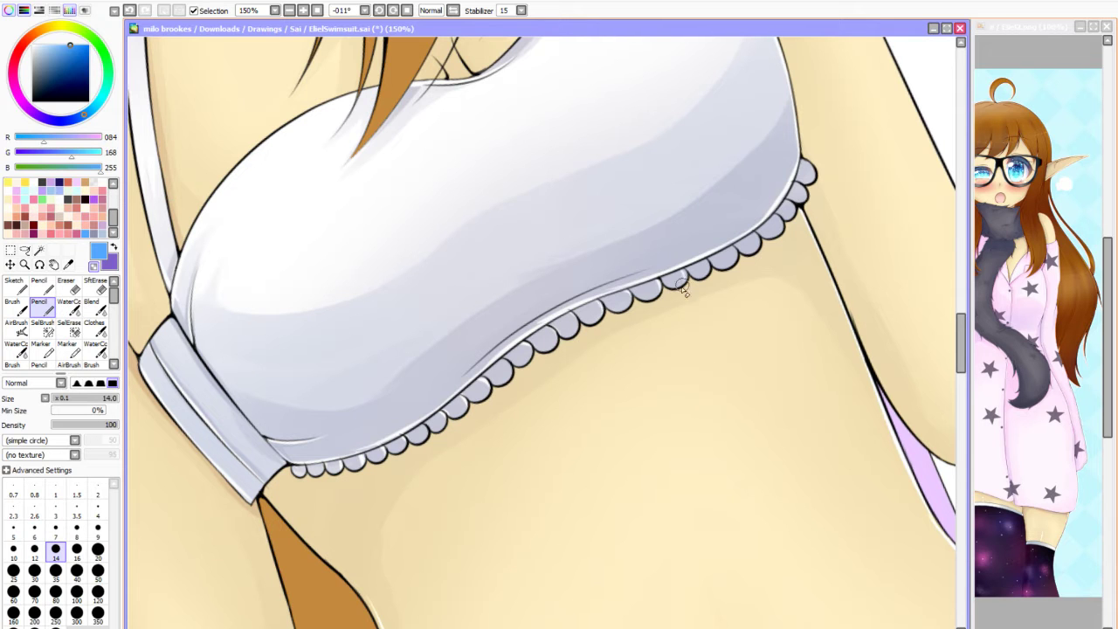
{"action": "scroll", "coordinate": [684, 291], "scroll_direction": "down", "scroll_amount": 4}
{"action": "scroll", "coordinate": [317, 584], "scroll_direction": "up", "scroll_amount": 6}
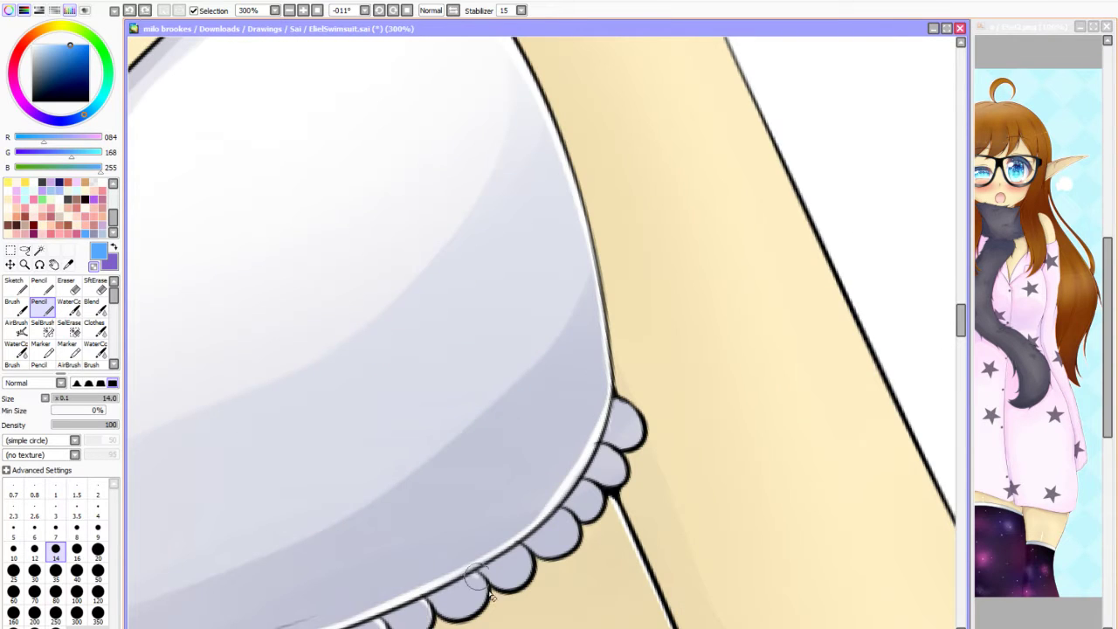
{"action": "scroll", "coordinate": [547, 382], "scroll_direction": "down", "scroll_amount": 8}
Airbrush teal (95, 201, 204) shading onto both sides of the bikini bottom at size 300.
{"action": "key", "text": "Home"}
{"action": "scroll", "coordinate": [547, 381], "scroll_direction": "up", "scroll_amount": 3}
{"action": "scroll", "coordinate": [498, 350], "scroll_direction": "down", "scroll_amount": 2}
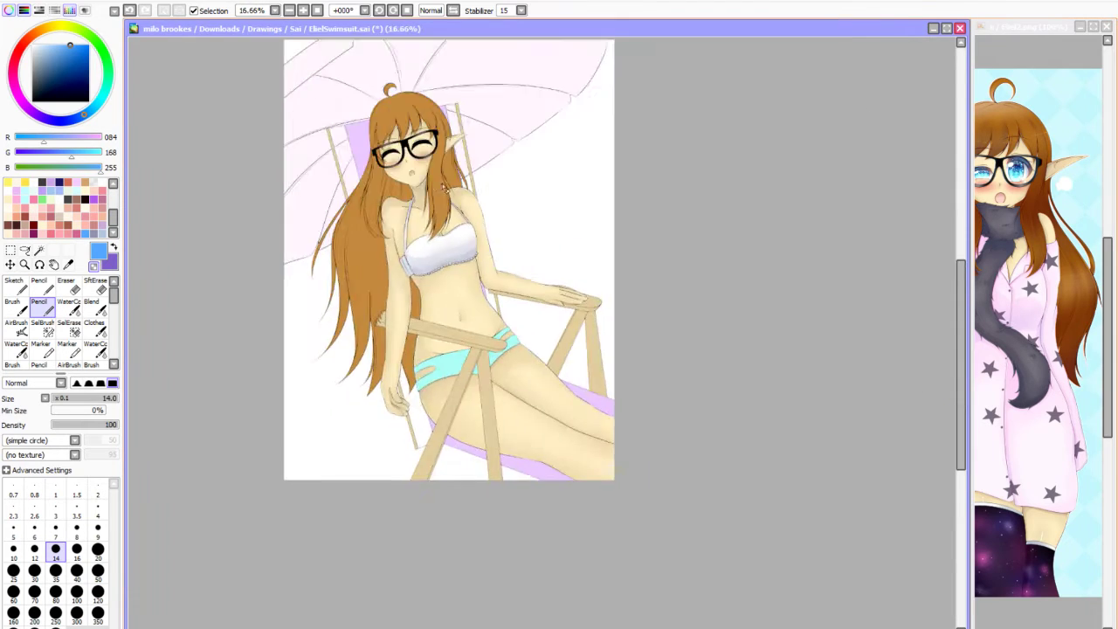
{"action": "scroll", "coordinate": [498, 350], "scroll_direction": "up", "scroll_amount": 2}
{"action": "scroll", "coordinate": [948, 238], "scroll_direction": "up", "scroll_amount": 1}
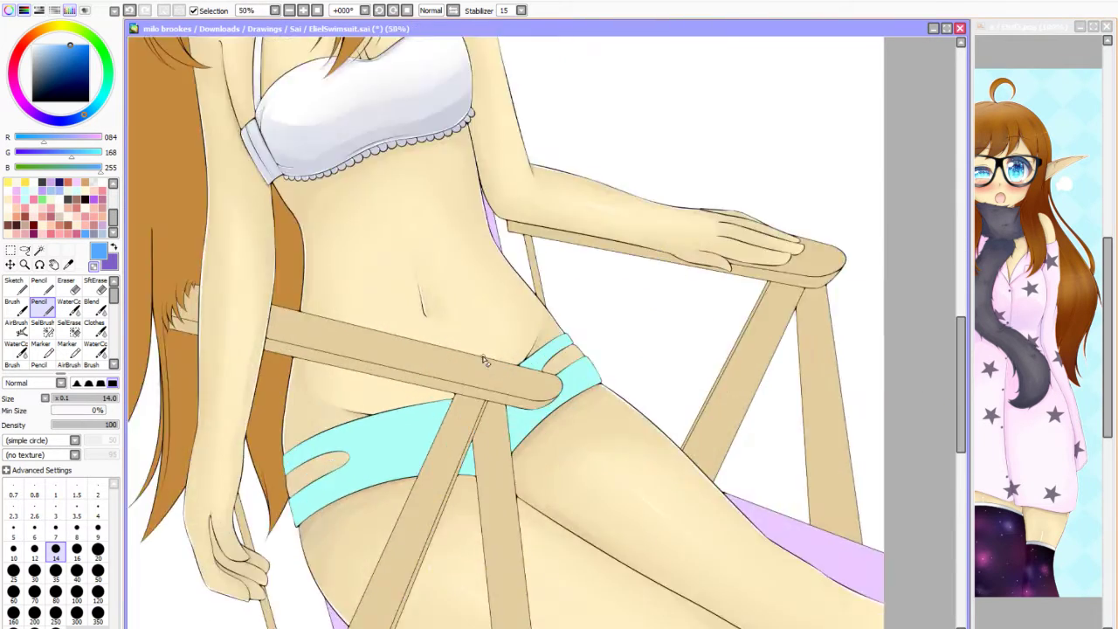
{"action": "scroll", "coordinate": [61, 324], "scroll_direction": "down", "scroll_amount": 3}
{"action": "left_click", "coordinate": [70, 304]}
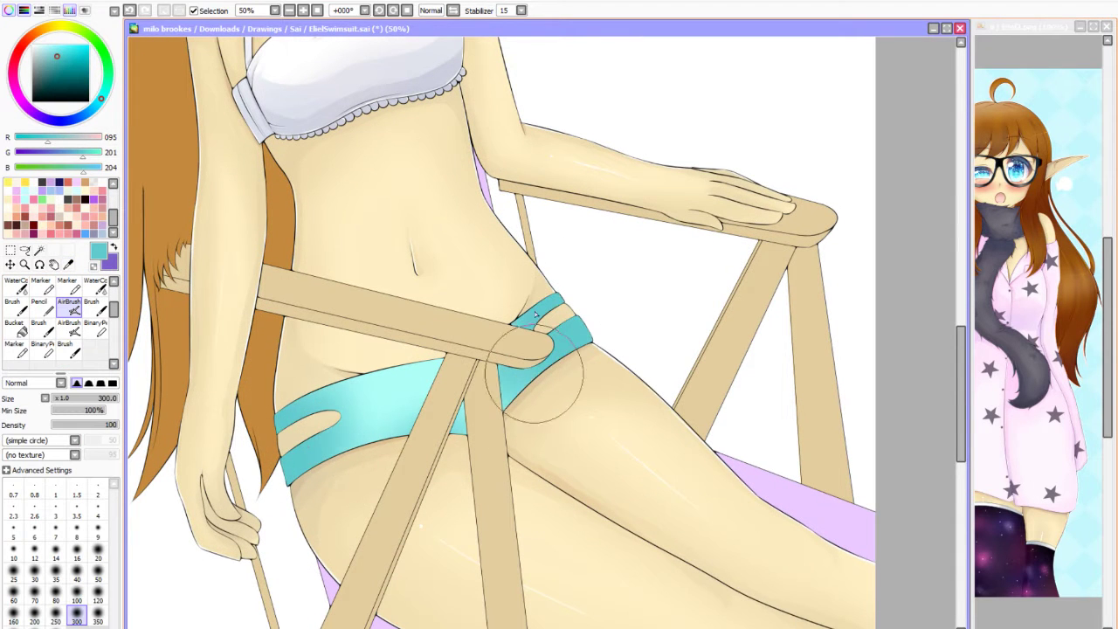
{"action": "scroll", "coordinate": [412, 475], "scroll_direction": "down", "scroll_amount": 2}
{"action": "scroll", "coordinate": [411, 474], "scroll_direction": "up", "scroll_amount": 2}
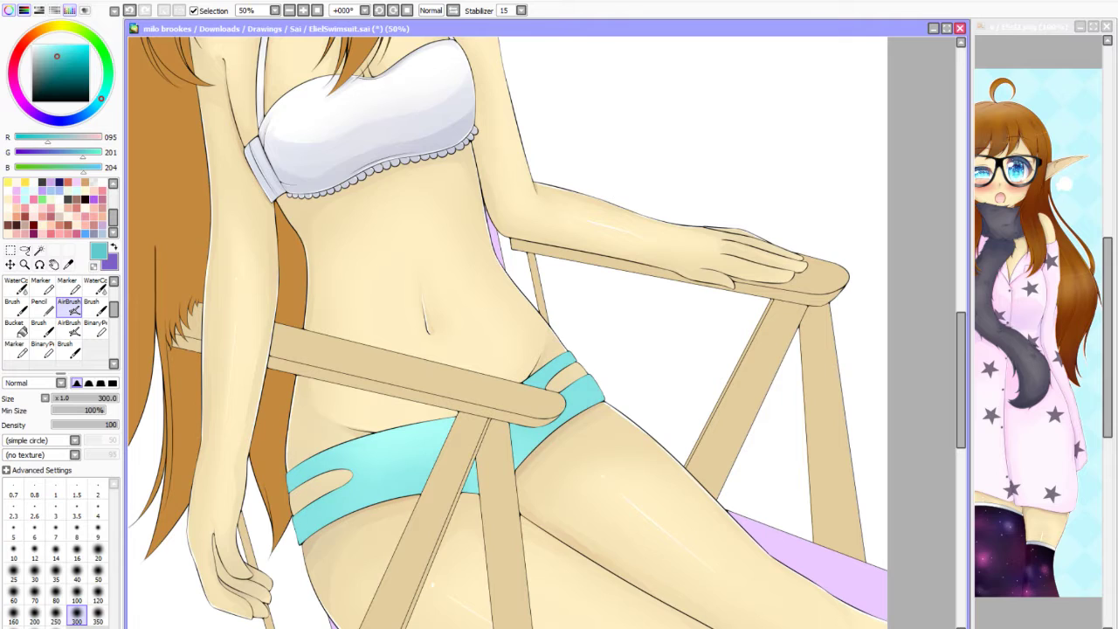
Add broad teal marker shadows near the bikini bottom's side cut-outs at size 300.
{"action": "left_click_drag", "start_coordinate": [323, 472], "coordinate": [389, 380]}
{"action": "key", "text": "m"}
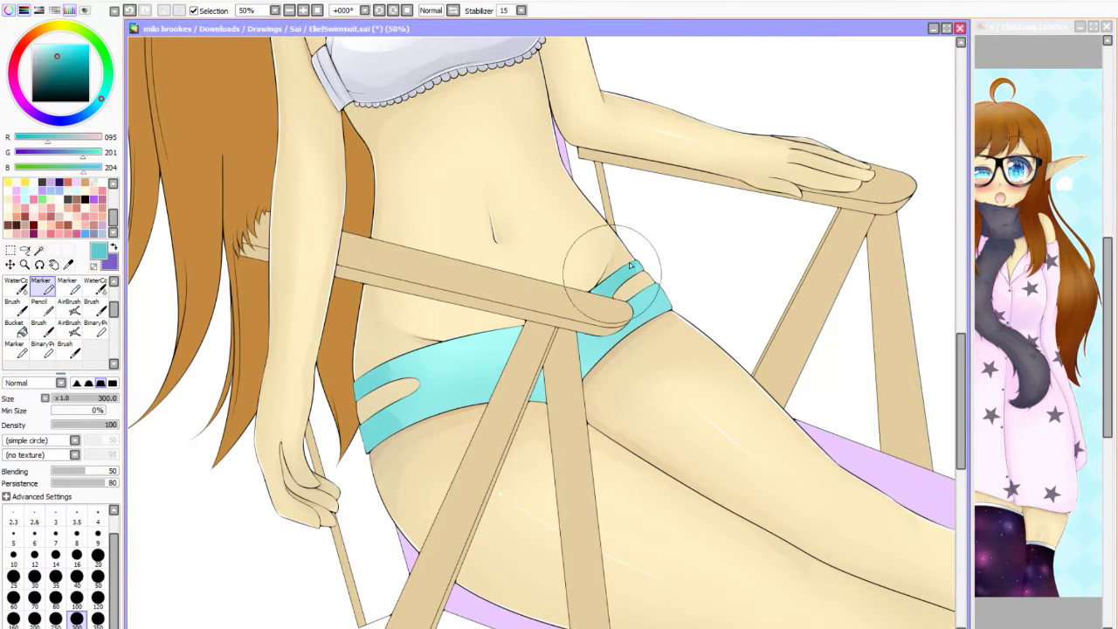
{"action": "scroll", "coordinate": [614, 266], "scroll_direction": "down", "scroll_amount": 2}
{"action": "scroll", "coordinate": [613, 266], "scroll_direction": "up", "scroll_amount": 3}
{"action": "scroll", "coordinate": [504, 370], "scroll_direction": "up", "scroll_amount": 2}
Draw thin light highlights along the bikini bottom's edges and cut-outs with the Pencil at size 14.
{"action": "key", "text": "n"}
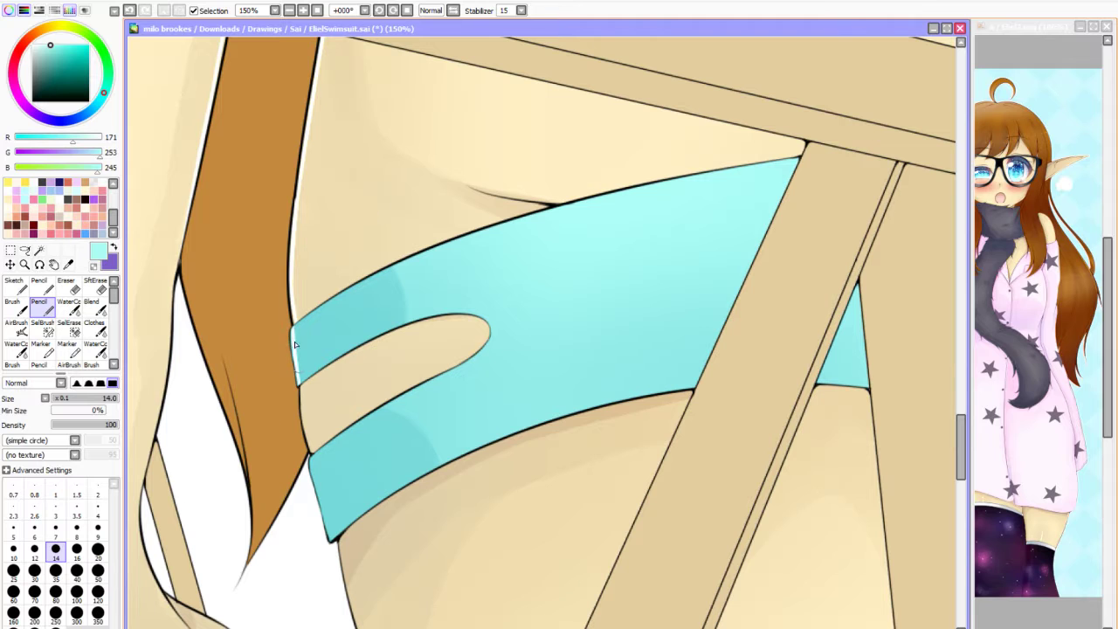
{"action": "scroll", "coordinate": [314, 494], "scroll_direction": "down", "scroll_amount": 3}
{"action": "scroll", "coordinate": [539, 234], "scroll_direction": "up", "scroll_amount": 2}
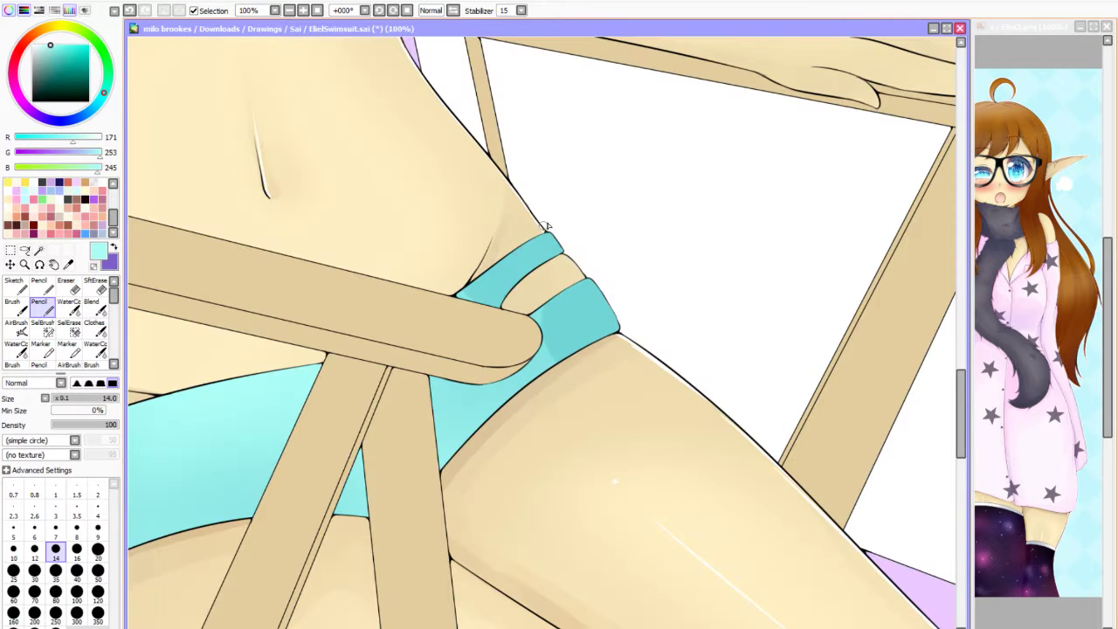
{"action": "left_click_drag", "start_coordinate": [663, 477], "coordinate": [381, 453]}
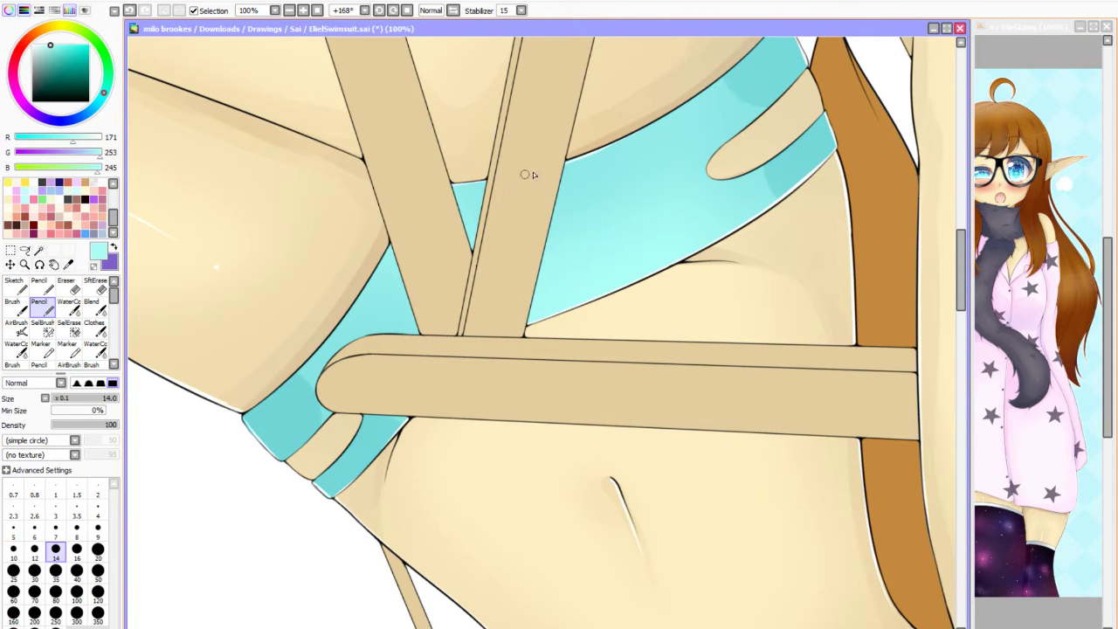
{"action": "scroll", "coordinate": [395, 351], "scroll_direction": "down", "scroll_amount": 4}
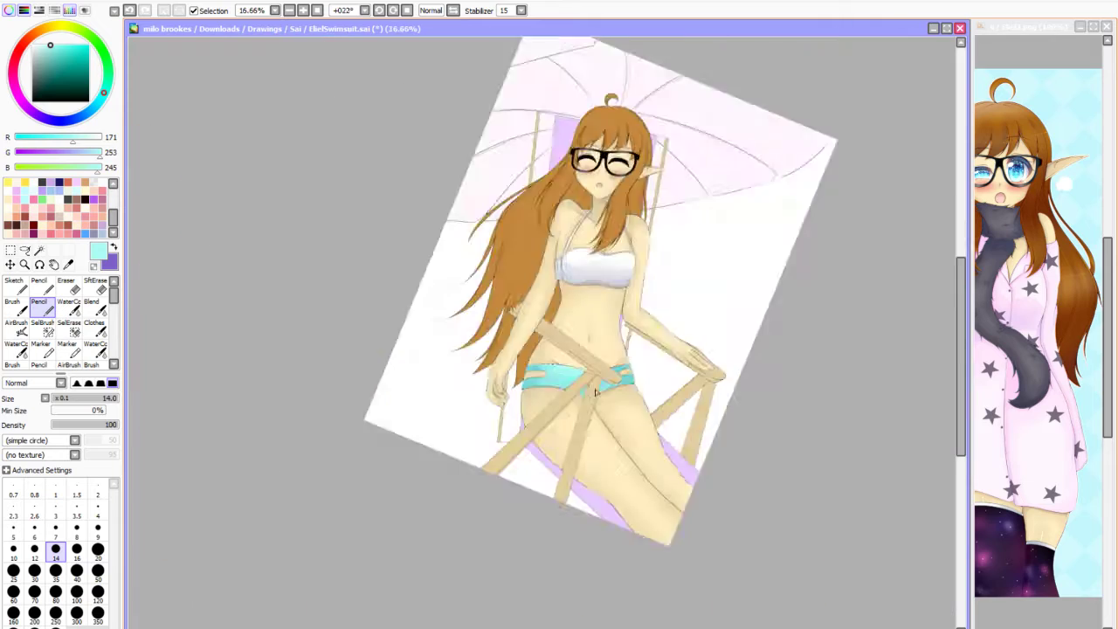
{"action": "key", "text": "Home"}
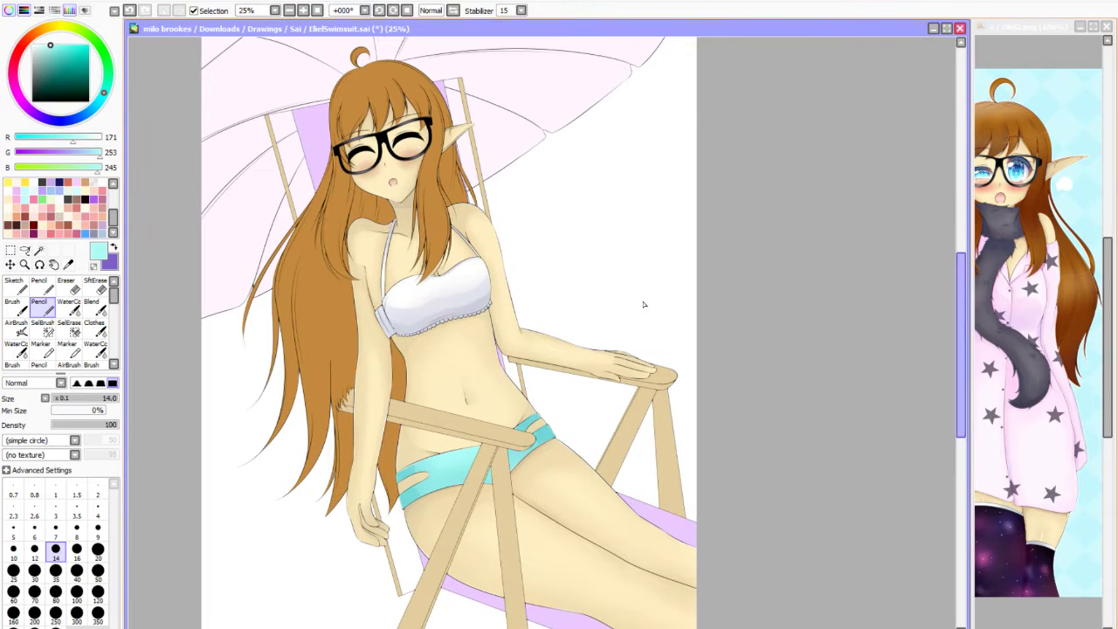
Soften the shading on the bikini top's cups with the WaterColor brush at size 120.
{"action": "scroll", "coordinate": [644, 304], "scroll_direction": "up", "scroll_amount": 3}
{"action": "key", "text": "c"}
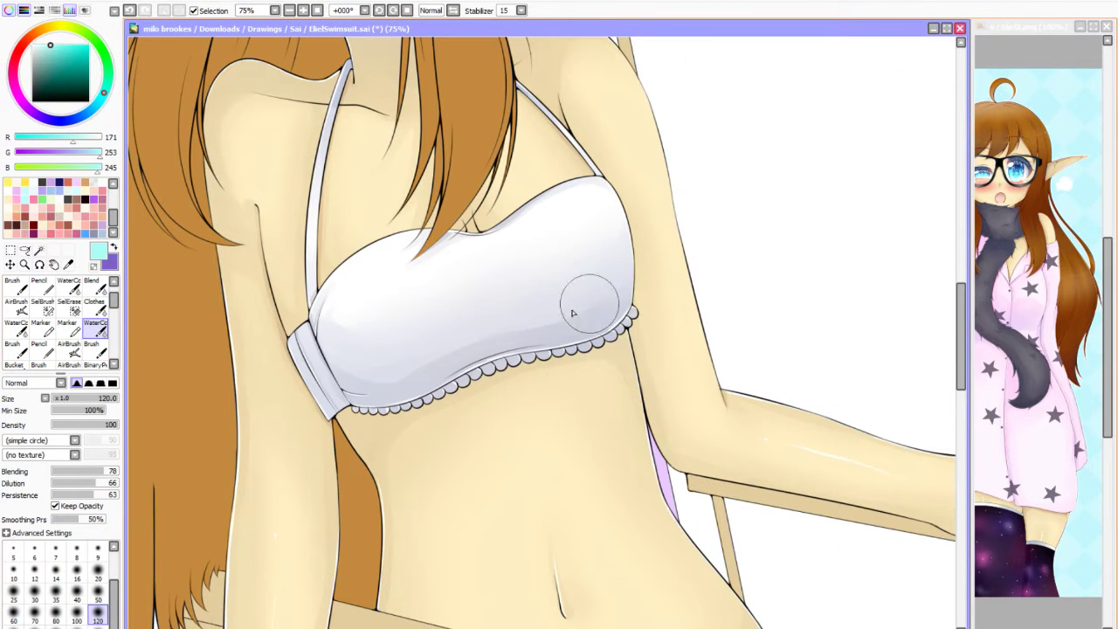
{"action": "scroll", "coordinate": [388, 364], "scroll_direction": "down", "scroll_amount": 5}
{"action": "scroll", "coordinate": [387, 365], "scroll_direction": "up", "scroll_amount": 2}
{"action": "scroll", "coordinate": [388, 364], "scroll_direction": "down", "scroll_amount": 1}
{"action": "scroll", "coordinate": [402, 212], "scroll_direction": "up", "scroll_amount": 2}
Sample the hair's base brown, mix a darker reddish brown from it and start brushing shadows into the hair, undoing misplaced strokes.
{"action": "left_click", "coordinate": [402, 213], "text": "alt"}
{"action": "key", "text": "b"}
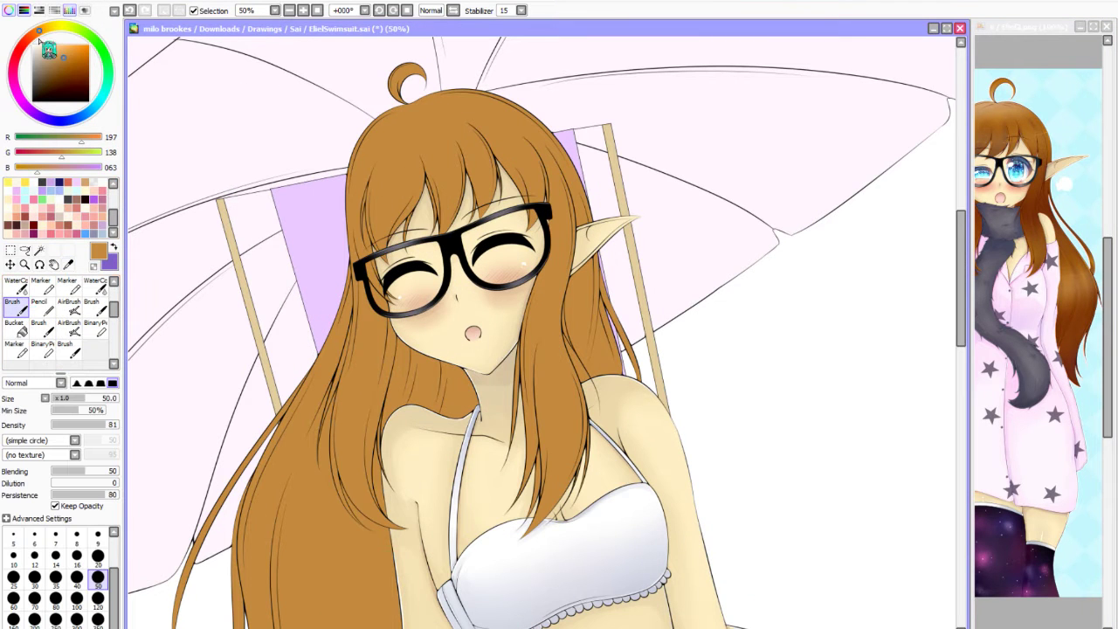
{"action": "key", "text": "alt"}
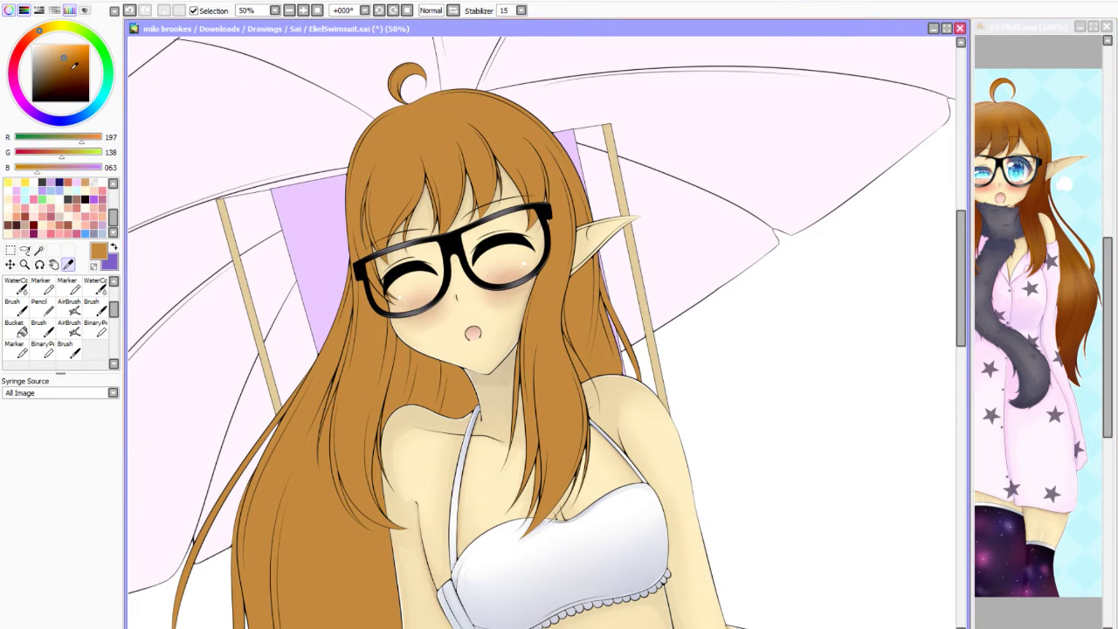
{"action": "left_click", "coordinate": [69, 68]}
{"action": "left_click", "coordinate": [14, 285]}
{"action": "left_click_drag", "start_coordinate": [350, 367], "coordinate": [342, 383]}
{"action": "mouse_move", "coordinate": [354, 568]}
{"action": "left_mouse_down"}
{"action": "mouse_move", "coordinate": [340, 383]}
{"action": "mouse_move", "coordinate": [345, 507]}
{"action": "left_mouse_up"}
{"action": "key", "text": "ctrl+z"}
{"action": "key", "text": "bracketright"}
{"action": "key", "text": "ctrl+z"}
Brush reddish-brown shadows over the bangs, the locks framing the face and the long hair, enlarging the brush on the way.
{"action": "mouse_move", "coordinate": [353, 236]}
{"action": "left_mouse_down"}
{"action": "mouse_move", "coordinate": [404, 140]}
{"action": "mouse_move", "coordinate": [374, 230]}
{"action": "mouse_move", "coordinate": [394, 155]}
{"action": "mouse_move", "coordinate": [426, 200]}
{"action": "mouse_move", "coordinate": [431, 150]}
{"action": "mouse_move", "coordinate": [568, 164]}
{"action": "mouse_move", "coordinate": [502, 175]}
{"action": "mouse_move", "coordinate": [526, 234]}
{"action": "mouse_move", "coordinate": [426, 136]}
{"action": "mouse_move", "coordinate": [442, 162]}
{"action": "mouse_move", "coordinate": [440, 147]}
{"action": "mouse_move", "coordinate": [549, 172]}
{"action": "mouse_move", "coordinate": [525, 365]}
{"action": "left_mouse_up"}
{"action": "mouse_move", "coordinate": [507, 535]}
{"action": "left_mouse_down"}
{"action": "mouse_move", "coordinate": [581, 280]}
{"action": "mouse_move", "coordinate": [611, 306]}
{"action": "left_mouse_up"}
{"action": "scroll", "coordinate": [519, 302], "scroll_direction": "down", "scroll_amount": 1}
{"action": "mouse_move", "coordinate": [375, 512]}
{"action": "left_mouse_down"}
{"action": "mouse_move", "coordinate": [367, 297]}
{"action": "mouse_move", "coordinate": [411, 175]}
{"action": "mouse_move", "coordinate": [323, 324]}
{"action": "mouse_move", "coordinate": [388, 559]}
{"action": "mouse_move", "coordinate": [376, 297]}
{"action": "mouse_move", "coordinate": [412, 496]}
{"action": "mouse_move", "coordinate": [411, 256]}
{"action": "mouse_move", "coordinate": [441, 145]}
{"action": "mouse_move", "coordinate": [463, 131]}
{"action": "left_mouse_up"}
{"action": "key", "text": "bracketright"}
{"action": "key", "text": "bracketright"}
{"action": "mouse_move", "coordinate": [490, 269]}
{"action": "left_mouse_down"}
{"action": "mouse_move", "coordinate": [413, 609]}
{"action": "mouse_move", "coordinate": [440, 299]}
{"action": "mouse_move", "coordinate": [408, 470]}
{"action": "mouse_move", "coordinate": [403, 268]}
{"action": "mouse_move", "coordinate": [439, 258]}
{"action": "mouse_move", "coordinate": [481, 578]}
{"action": "mouse_move", "coordinate": [509, 571]}
{"action": "mouse_move", "coordinate": [444, 312]}
{"action": "mouse_move", "coordinate": [382, 238]}
{"action": "mouse_move", "coordinate": [459, 244]}
{"action": "mouse_move", "coordinate": [464, 218]}
{"action": "left_mouse_up"}
Build up darker reddish-brown (150, 55, 5) shading through the crown and long flowing hair, finishing with the Brush at size 120.
{"action": "scroll", "coordinate": [463, 218], "scroll_direction": "down", "scroll_amount": 2}
{"action": "scroll", "coordinate": [472, 204], "scroll_direction": "up", "scroll_amount": 2}
{"action": "mouse_move", "coordinate": [471, 143]}
{"action": "left_mouse_down"}
{"action": "mouse_move", "coordinate": [463, 197]}
{"action": "mouse_move", "coordinate": [489, 177]}
{"action": "left_mouse_up"}
{"action": "mouse_move", "coordinate": [454, 236]}
{"action": "left_mouse_down"}
{"action": "mouse_move", "coordinate": [443, 153]}
{"action": "mouse_move", "coordinate": [349, 201]}
{"action": "mouse_move", "coordinate": [289, 282]}
{"action": "left_mouse_up"}
{"action": "key", "text": "bracketleft"}
{"action": "key", "text": "bracketright"}
{"action": "key", "text": "bracketright"}
{"action": "key", "text": "bracketright"}
{"action": "mouse_move", "coordinate": [300, 461]}
{"action": "left_mouse_down"}
{"action": "mouse_move", "coordinate": [405, 366]}
{"action": "mouse_move", "coordinate": [328, 467]}
{"action": "mouse_move", "coordinate": [363, 401]}
{"action": "mouse_move", "coordinate": [306, 415]}
{"action": "mouse_move", "coordinate": [409, 296]}
{"action": "mouse_move", "coordinate": [544, 208]}
{"action": "mouse_move", "coordinate": [302, 544]}
{"action": "mouse_move", "coordinate": [436, 419]}
{"action": "mouse_move", "coordinate": [386, 583]}
{"action": "mouse_move", "coordinate": [484, 205]}
{"action": "mouse_move", "coordinate": [413, 293]}
{"action": "mouse_move", "coordinate": [396, 269]}
{"action": "left_mouse_up"}
{"action": "key", "text": "bracketleft"}
{"action": "key", "text": "bracketleft"}
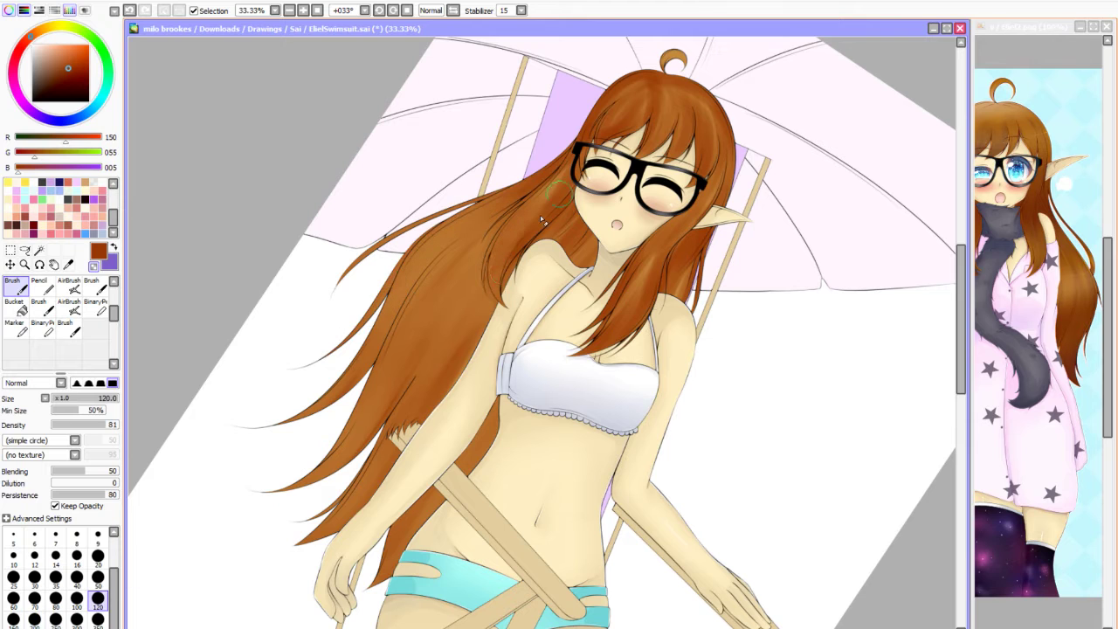
Refine the shading on the bangs and front locks with the Brush at size 120.
{"action": "scroll", "coordinate": [570, 245], "scroll_direction": "up", "scroll_amount": 1}
{"action": "mouse_move", "coordinate": [570, 245]}
{"action": "left_mouse_down"}
{"action": "mouse_move", "coordinate": [411, 367]}
{"action": "mouse_move", "coordinate": [472, 350]}
{"action": "mouse_move", "coordinate": [393, 262]}
{"action": "mouse_move", "coordinate": [485, 197]}
{"action": "mouse_move", "coordinate": [664, 140]}
{"action": "mouse_move", "coordinate": [685, 280]}
{"action": "left_mouse_up"}
{"action": "mouse_move", "coordinate": [524, 122]}
{"action": "left_mouse_down"}
{"action": "mouse_move", "coordinate": [577, 175]}
{"action": "mouse_move", "coordinate": [533, 102]}
{"action": "mouse_move", "coordinate": [611, 183]}
{"action": "mouse_move", "coordinate": [654, 263]}
{"action": "left_mouse_up"}
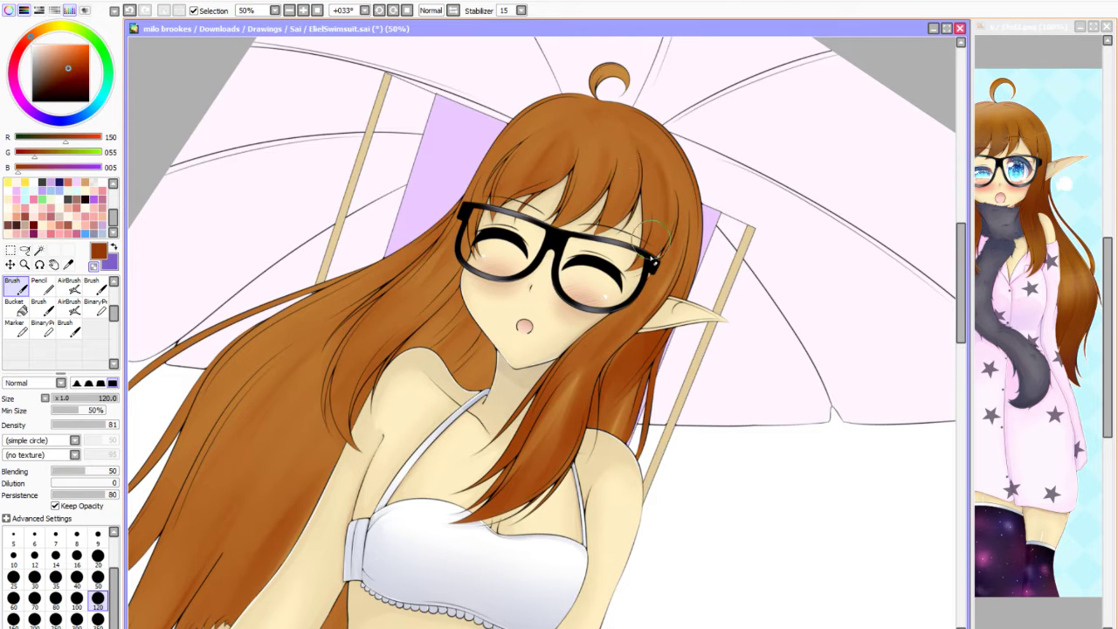
{"action": "mouse_move", "coordinate": [460, 522]}
{"action": "left_mouse_down"}
{"action": "mouse_move", "coordinate": [620, 332]}
{"action": "mouse_move", "coordinate": [559, 490]}
{"action": "mouse_move", "coordinate": [664, 332]}
{"action": "mouse_move", "coordinate": [651, 402]}
{"action": "left_mouse_up"}
{"action": "scroll", "coordinate": [777, 457], "scroll_direction": "down", "scroll_amount": 3}
{"action": "scroll", "coordinate": [777, 457], "scroll_direction": "up", "scroll_amount": 5}
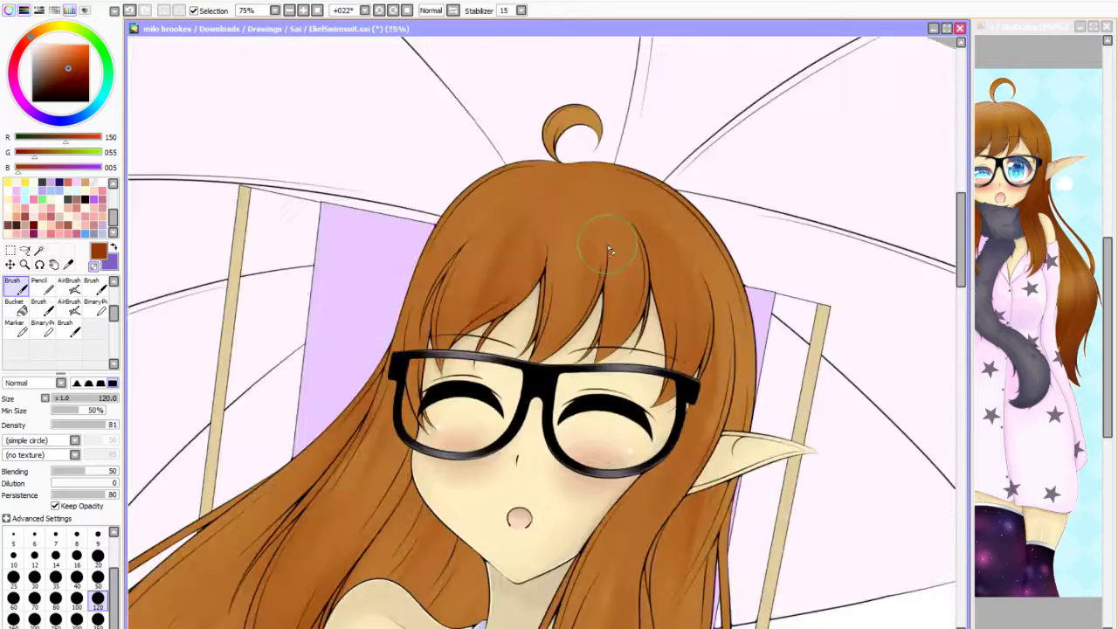
Bring out thin light highlights along the outline of the hair's crown with a transparent Pencil at size 14.
{"action": "left_click", "coordinate": [44, 306]}
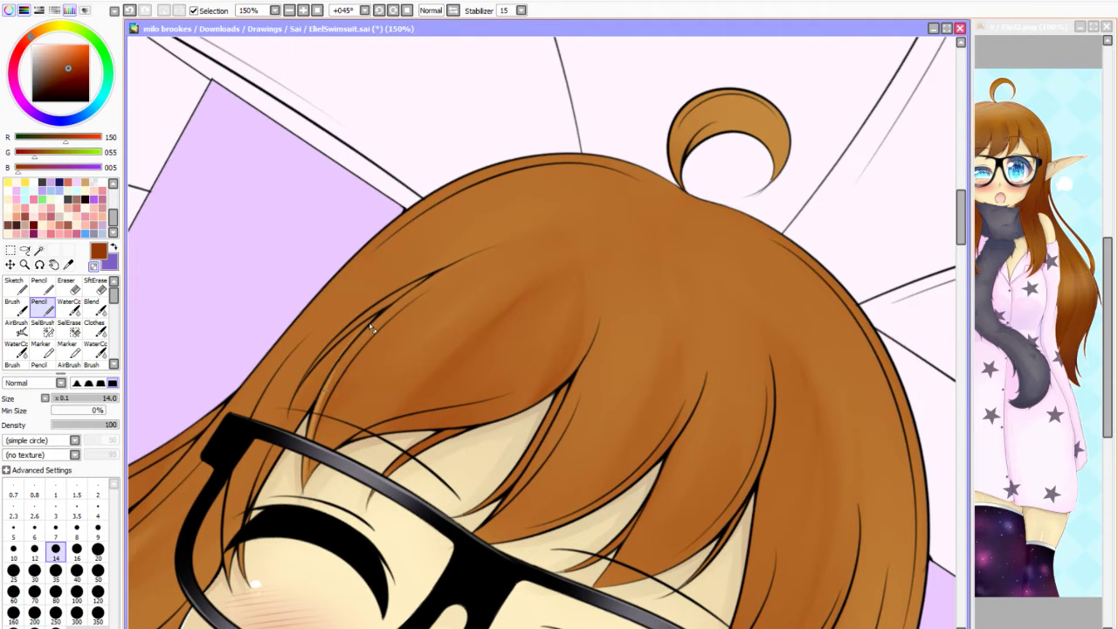
{"action": "left_click_drag", "start_coordinate": [476, 172], "coordinate": [690, 182]}
{"action": "scroll", "coordinate": [695, 158], "scroll_direction": "down", "scroll_amount": 3}
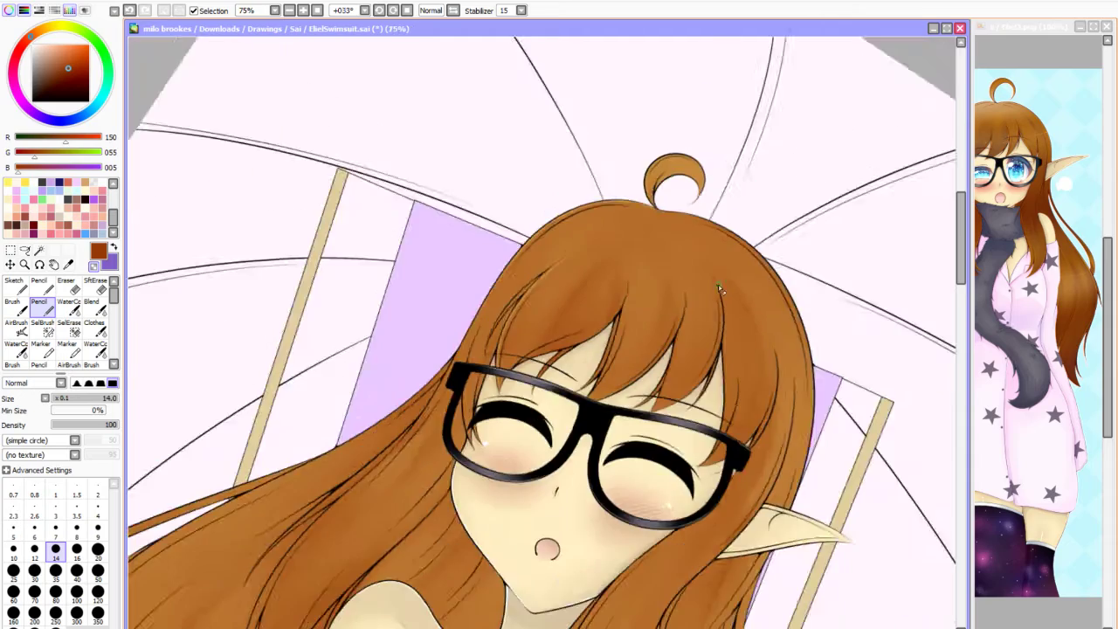
{"action": "scroll", "coordinate": [619, 217], "scroll_direction": "up", "scroll_amount": 3}
{"action": "mouse_move", "coordinate": [308, 299]}
{"action": "left_mouse_down"}
{"action": "mouse_move", "coordinate": [503, 169]}
{"action": "mouse_move", "coordinate": [753, 195]}
{"action": "mouse_move", "coordinate": [923, 307]}
{"action": "left_mouse_up"}
Trace thin light highlights along the edges of the bangs with the size 14 Pencil, redoing one misplaced stroke.
{"action": "scroll", "coordinate": [660, 421], "scroll_direction": "down", "scroll_amount": 3}
{"action": "scroll", "coordinate": [660, 422], "scroll_direction": "up", "scroll_amount": 3}
{"action": "left_click_drag", "start_coordinate": [624, 341], "coordinate": [717, 354]}
{"action": "key", "text": "ctrl+z"}
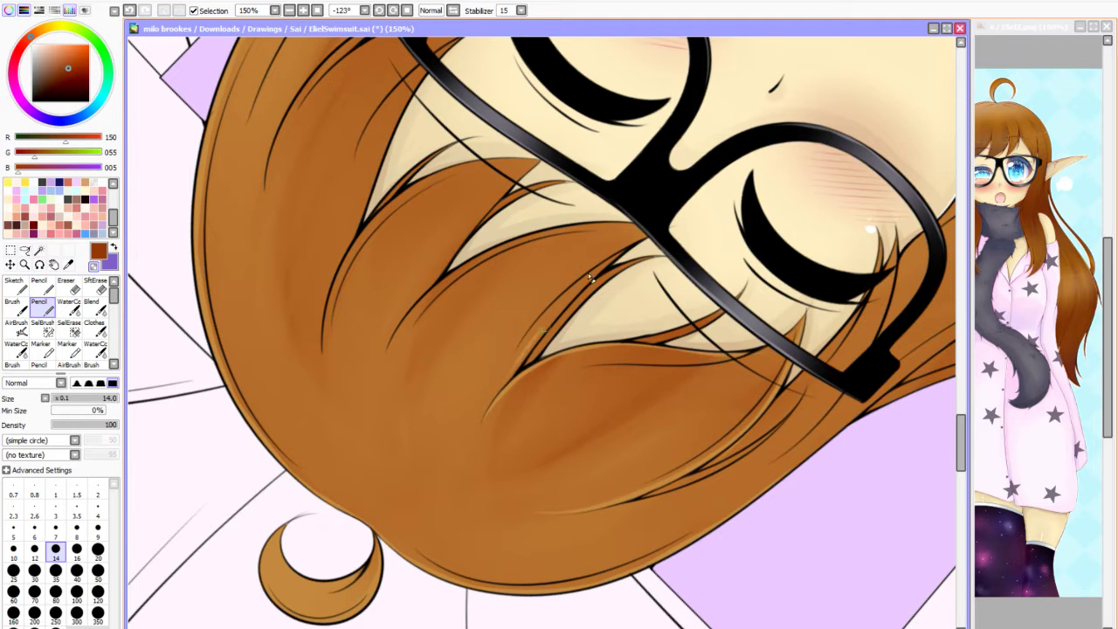
{"action": "left_click_drag", "start_coordinate": [458, 262], "coordinate": [638, 223]}
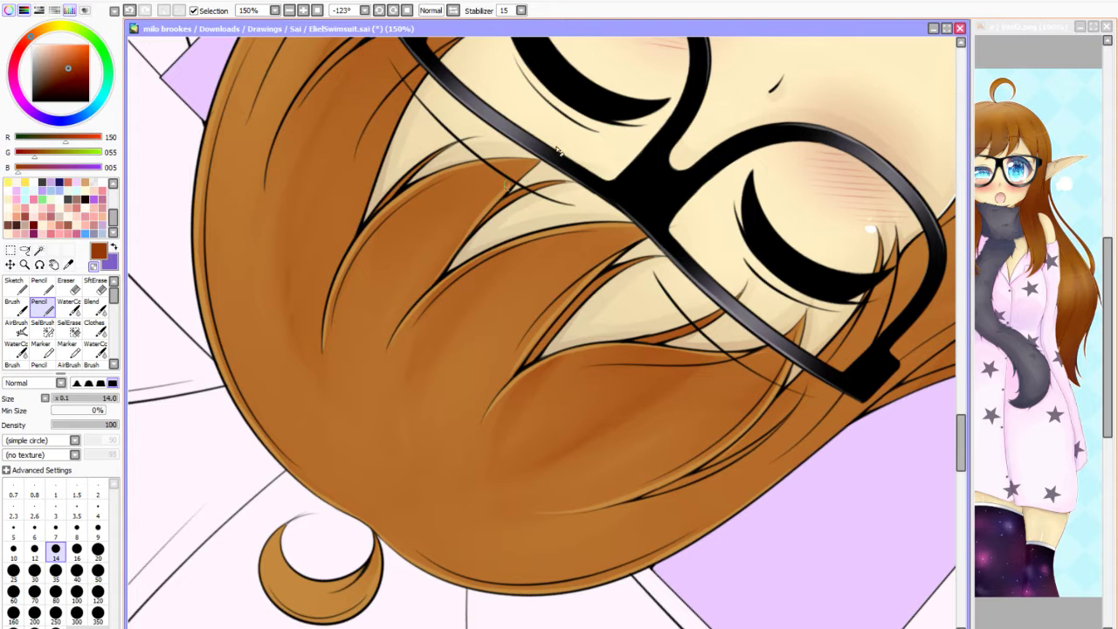
Add further thin highlights to the remaining bang strands above the glasses, undoing strokes that miss the line art.
{"action": "scroll", "coordinate": [565, 251], "scroll_direction": "up", "scroll_amount": 1}
{"action": "mouse_move", "coordinate": [302, 310]}
{"action": "left_mouse_down"}
{"action": "mouse_move", "coordinate": [376, 214]}
{"action": "mouse_move", "coordinate": [562, 181]}
{"action": "left_mouse_up"}
{"action": "left_click_drag", "start_coordinate": [395, 357], "coordinate": [446, 268]}
{"action": "key", "text": "ctrl+z"}
{"action": "left_click_drag", "start_coordinate": [385, 377], "coordinate": [521, 210]}
{"action": "key", "text": "ctrl+z"}
{"action": "left_click_drag", "start_coordinate": [424, 362], "coordinate": [383, 475]}
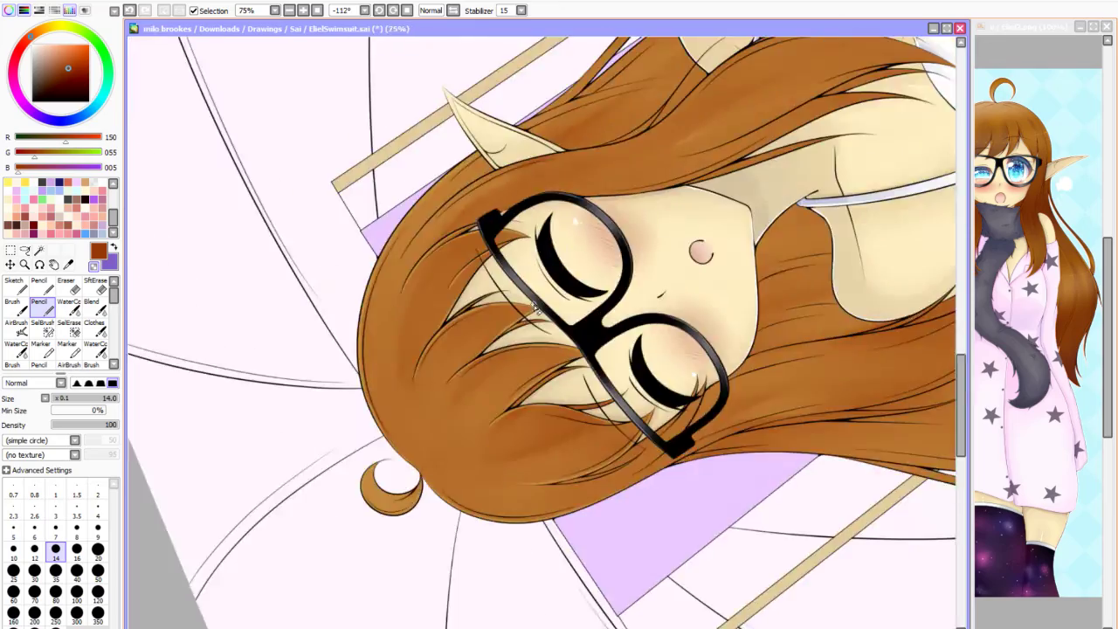
{"action": "key", "text": "Home"}
{"action": "scroll", "coordinate": [535, 306], "scroll_direction": "down", "scroll_amount": 2}
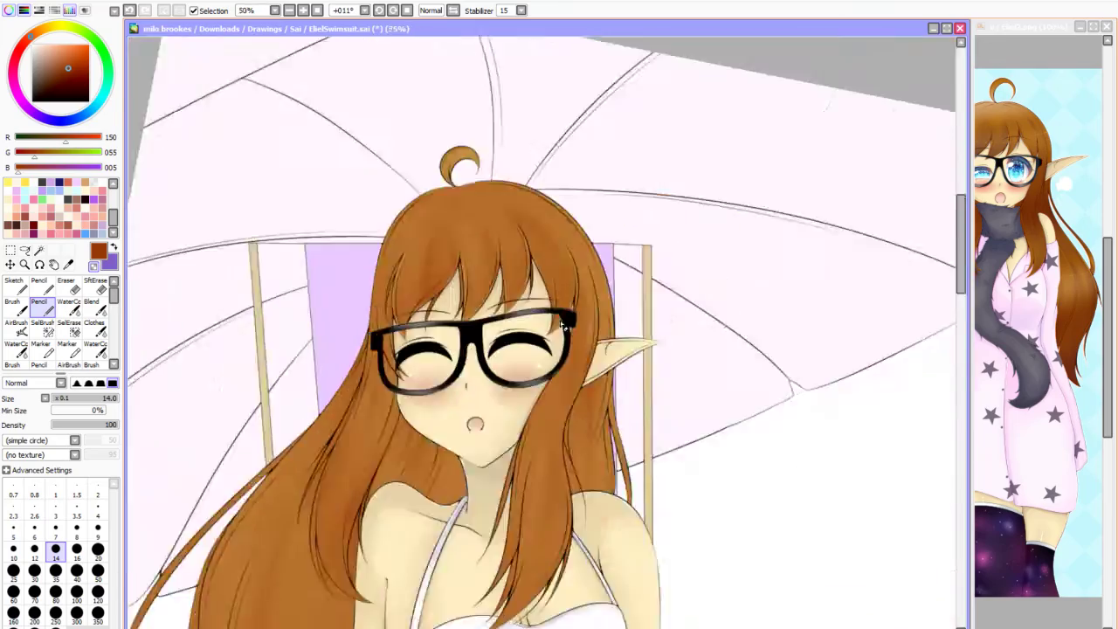
Trace thin light highlights along the upper strands of the side lock beside the glasses with the transparent size 14 Pencil.
{"action": "key", "text": "End"}
{"action": "key", "text": "End"}
{"action": "key", "text": "End"}
{"action": "scroll", "coordinate": [253, 503], "scroll_direction": "up", "scroll_amount": 2}
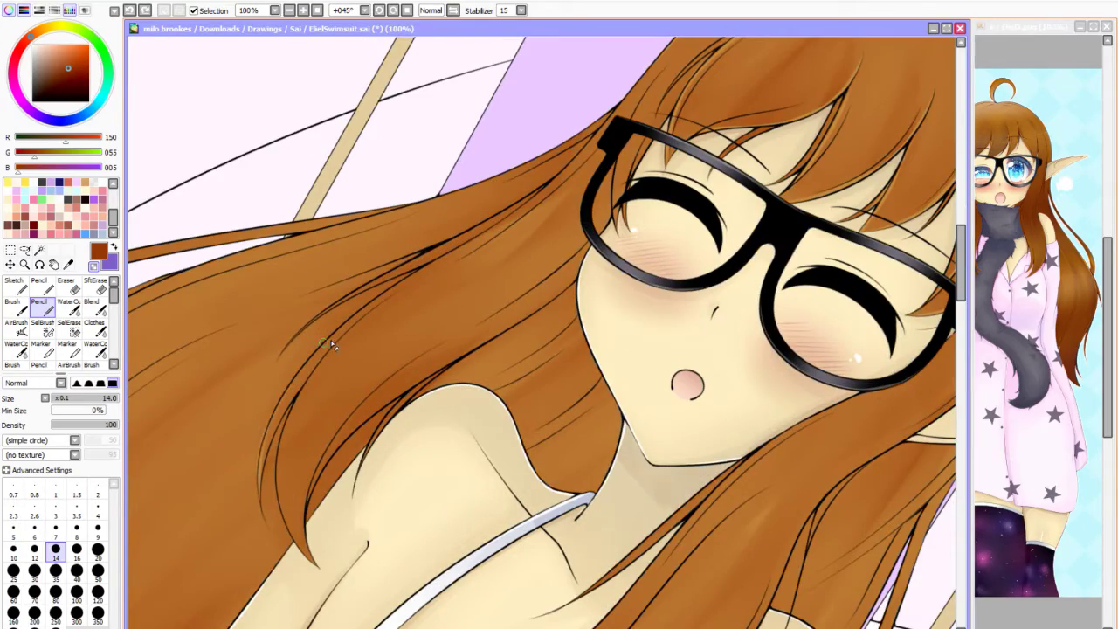
{"action": "scroll", "coordinate": [454, 251], "scroll_direction": "down", "scroll_amount": 2}
{"action": "scroll", "coordinate": [379, 430], "scroll_direction": "up", "scroll_amount": 4}
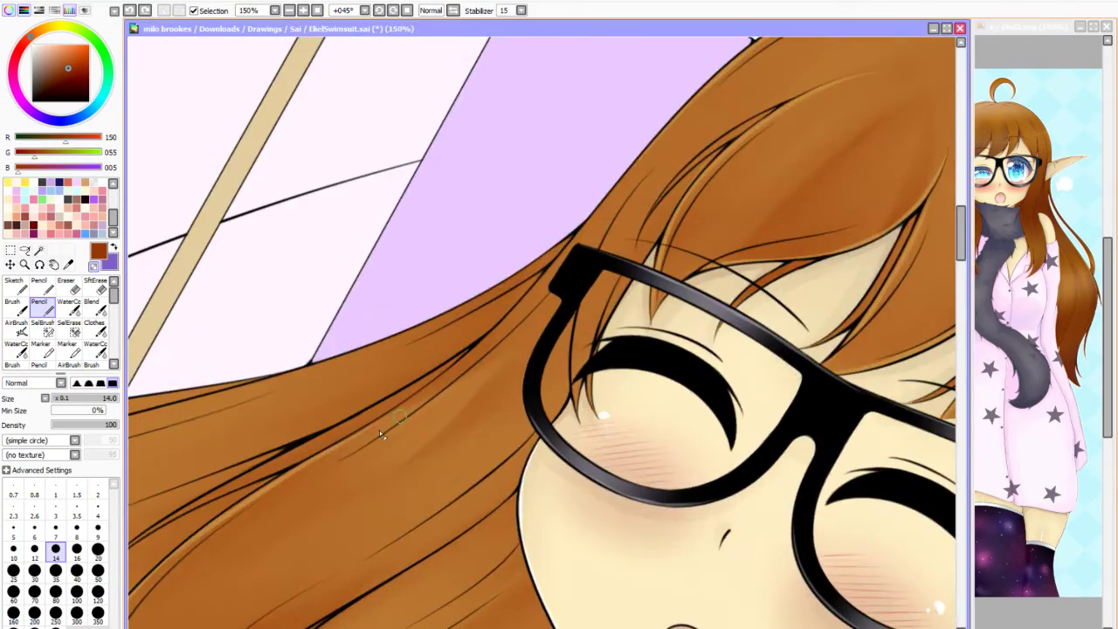
{"action": "scroll", "coordinate": [603, 209], "scroll_direction": "down", "scroll_amount": 2}
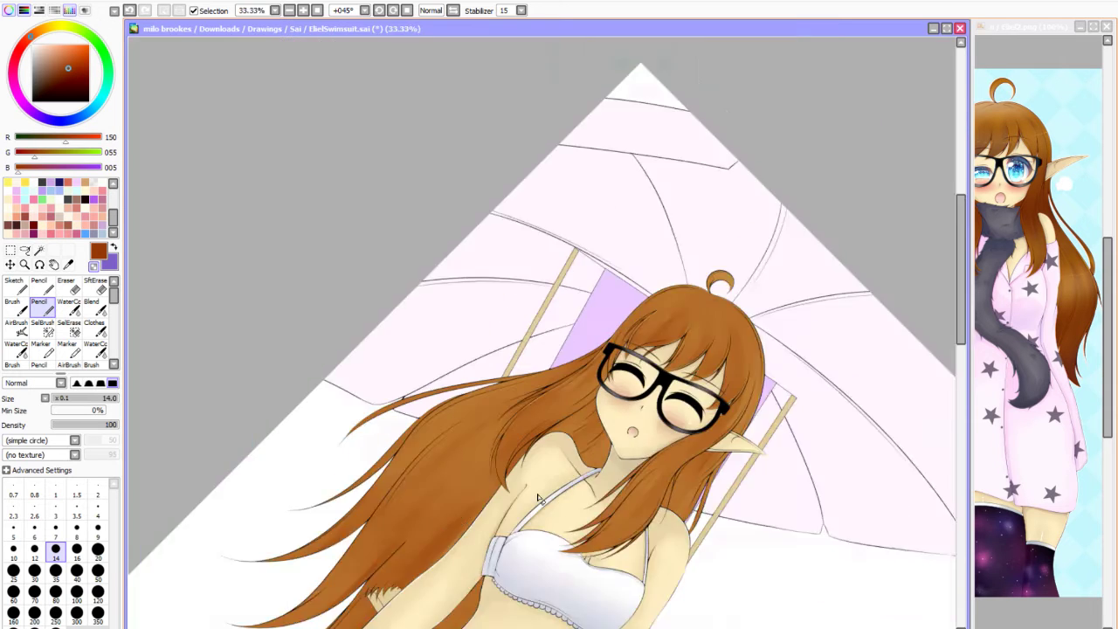
Extend the thin light highlights along the lower strands and pointed ends of the lock falling over the shoulder.
{"action": "scroll", "coordinate": [327, 542], "scroll_direction": "up", "scroll_amount": 4}
{"action": "left_click_drag", "start_coordinate": [353, 490], "coordinate": [444, 250]}
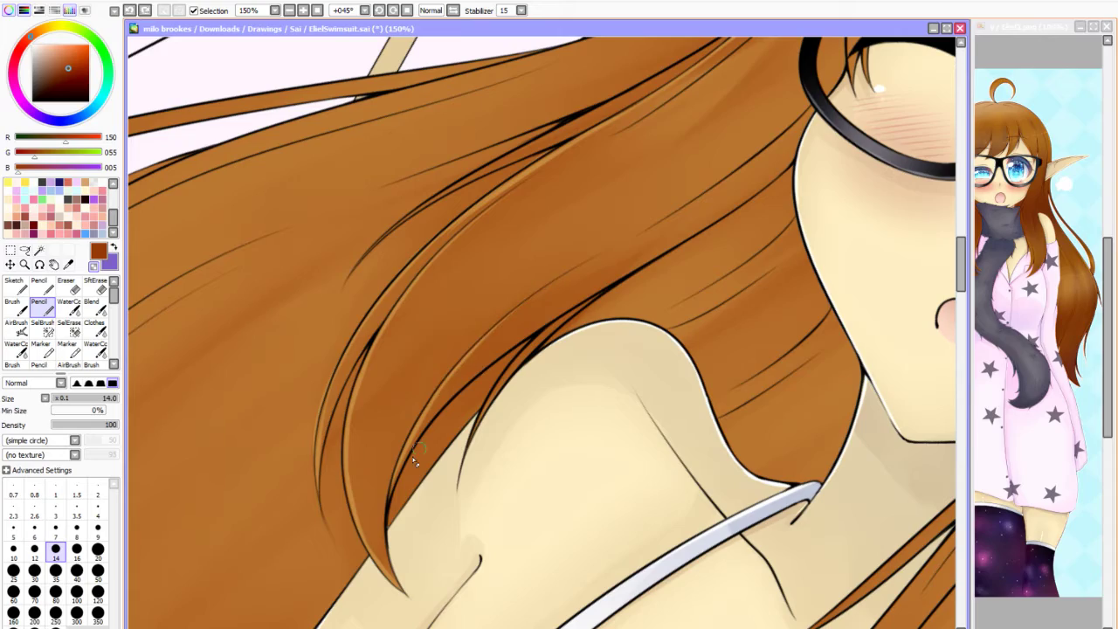
{"action": "scroll", "coordinate": [524, 441], "scroll_direction": "up", "scroll_amount": 1}
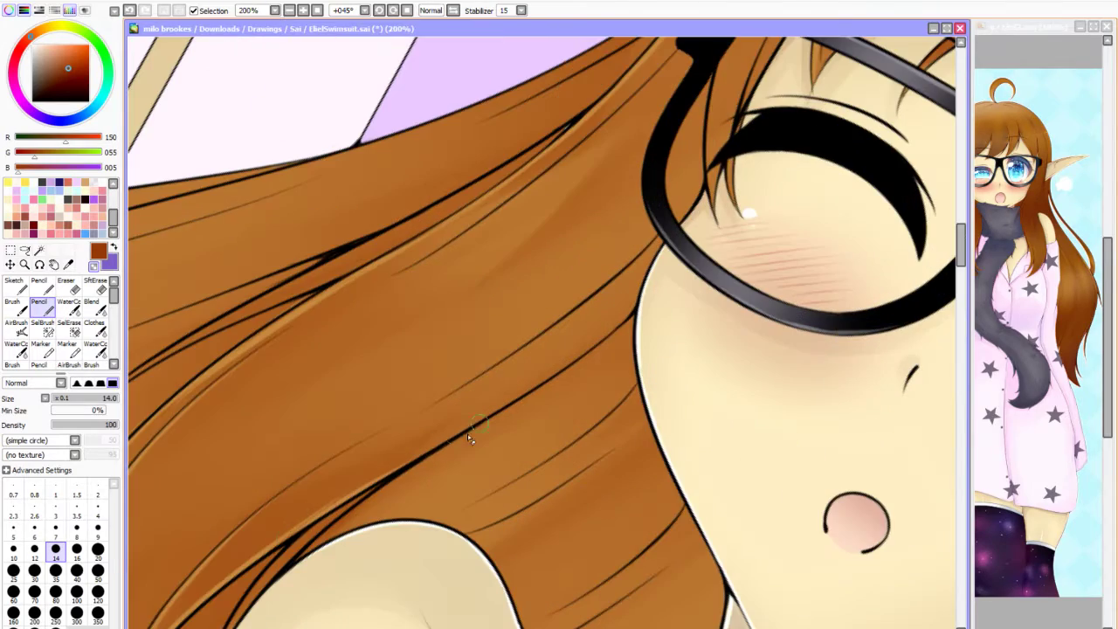
{"action": "scroll", "coordinate": [640, 266], "scroll_direction": "down", "scroll_amount": 2}
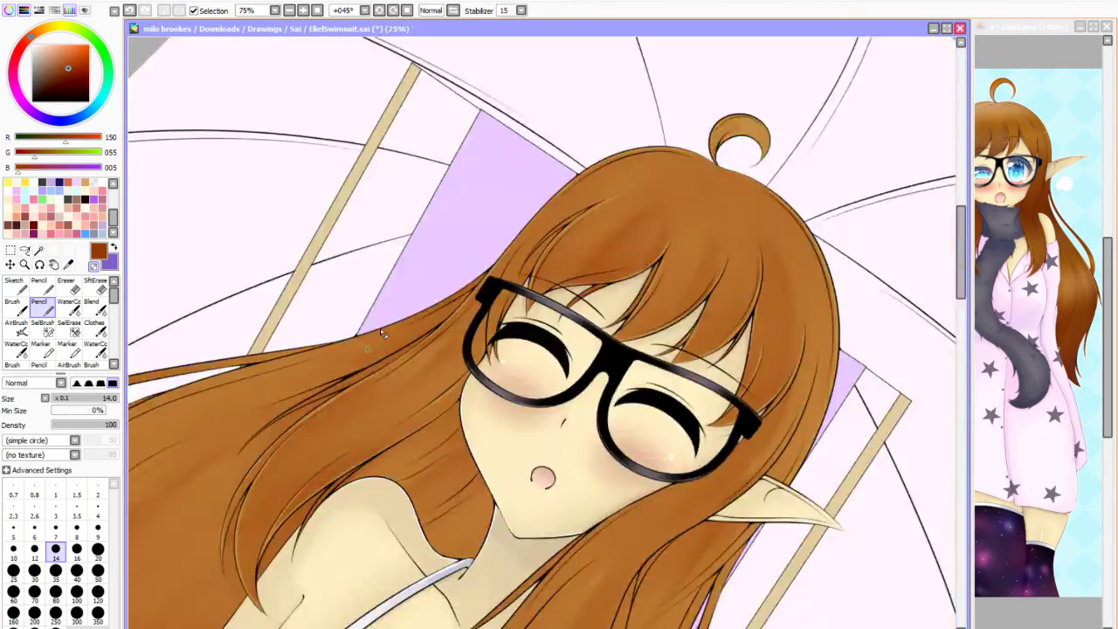
Trace thin light highlights along the outer edge and tips of the front lock hanging over the chest.
{"action": "left_click_drag", "start_coordinate": [640, 265], "coordinate": [673, 233]}
{"action": "scroll", "coordinate": [674, 233], "scroll_direction": "up", "scroll_amount": 1}
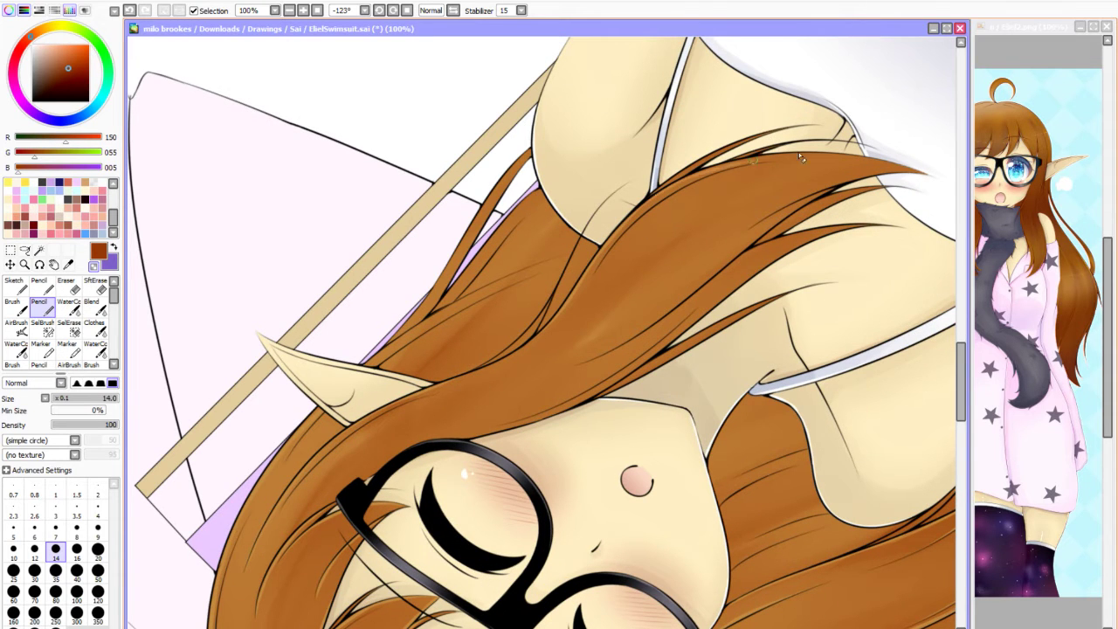
{"action": "left_click_drag", "start_coordinate": [780, 160], "coordinate": [661, 326]}
{"action": "scroll", "coordinate": [649, 233], "scroll_direction": "up", "scroll_amount": 1}
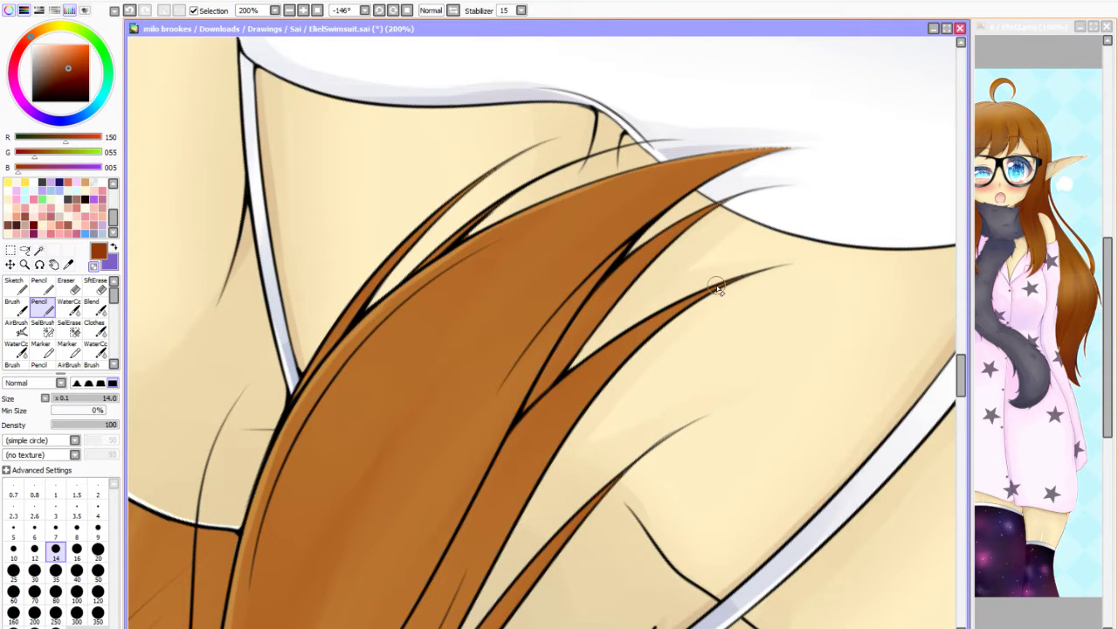
{"action": "scroll", "coordinate": [718, 289], "scroll_direction": "down", "scroll_amount": 1}
{"action": "left_click_drag", "start_coordinate": [428, 473], "coordinate": [547, 252]}
{"action": "scroll", "coordinate": [729, 99], "scroll_direction": "down", "scroll_amount": 3}
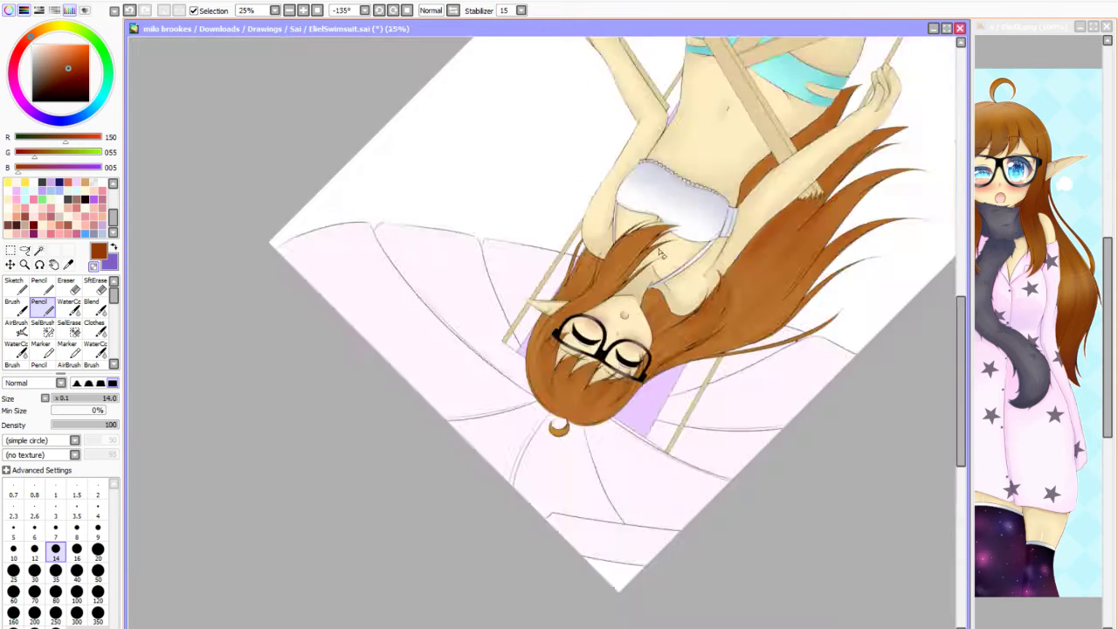
Highlight the inner strand lines and split ends of the front lock over the chest with the size 14 Pencil.
{"action": "left_click_drag", "start_coordinate": [729, 100], "coordinate": [612, 474]}
{"action": "scroll", "coordinate": [612, 475], "scroll_direction": "up", "scroll_amount": 4}
{"action": "mouse_move", "coordinate": [492, 440]}
{"action": "left_mouse_down"}
{"action": "mouse_move", "coordinate": [724, 332]}
{"action": "mouse_move", "coordinate": [933, 315]}
{"action": "left_mouse_up"}
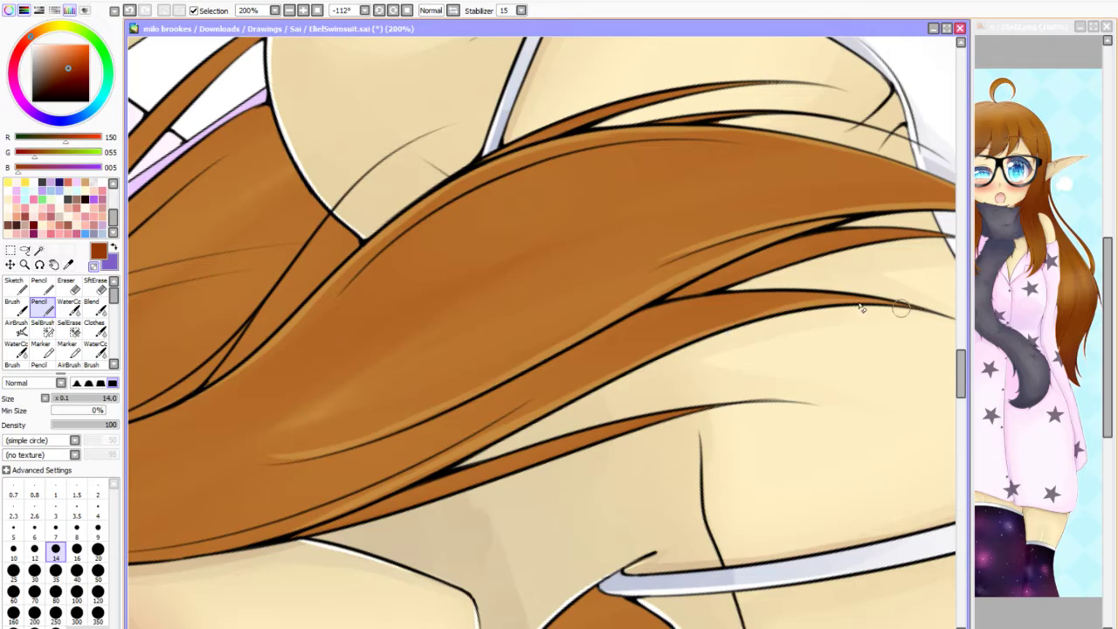
{"action": "scroll", "coordinate": [635, 290], "scroll_direction": "down", "scroll_amount": 5}
Add thin light highlights to the strands between the cheek and the shoulder.
{"action": "left_click_drag", "start_coordinate": [636, 289], "coordinate": [395, 452]}
{"action": "scroll", "coordinate": [395, 451], "scroll_direction": "up", "scroll_amount": 4}
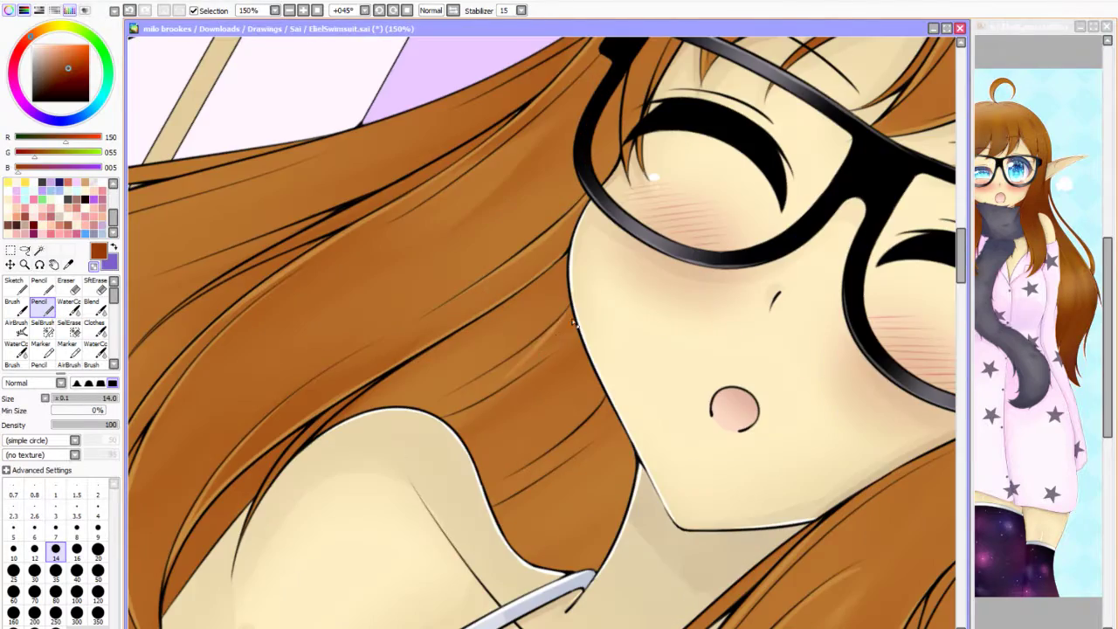
{"action": "scroll", "coordinate": [519, 498], "scroll_direction": "down", "scroll_amount": 4}
Highlight the outer edges of the long back hair with the transparent Pencil at size 50.
{"action": "left_click_drag", "start_coordinate": [519, 498], "coordinate": [569, 276]}
{"action": "scroll", "coordinate": [569, 276], "scroll_direction": "up", "scroll_amount": 3}
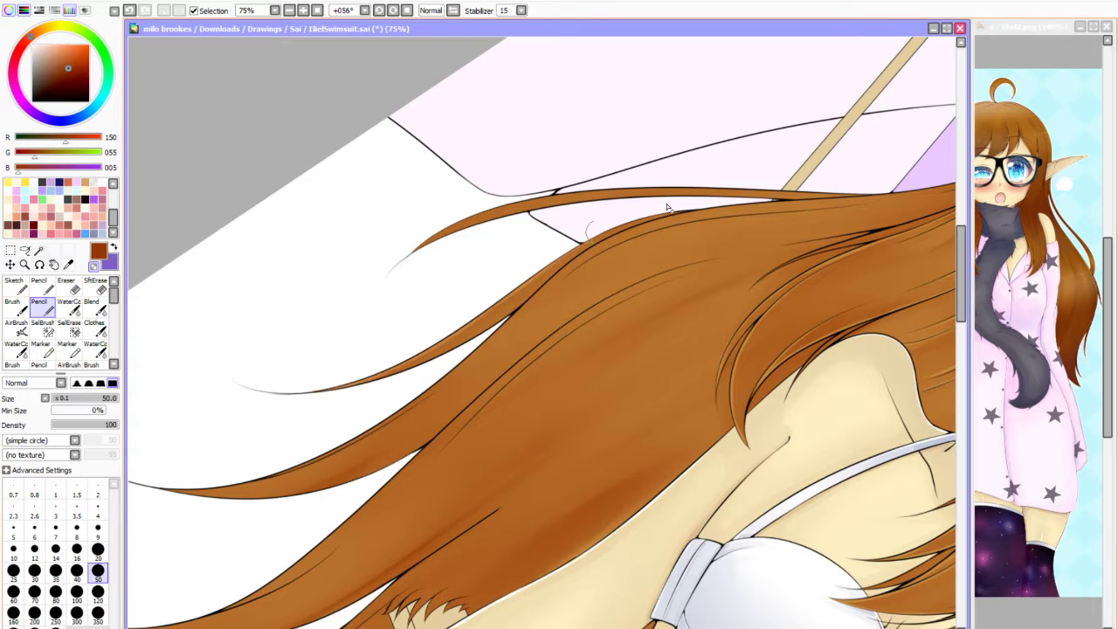
{"action": "left_click_drag", "start_coordinate": [516, 322], "coordinate": [643, 220]}
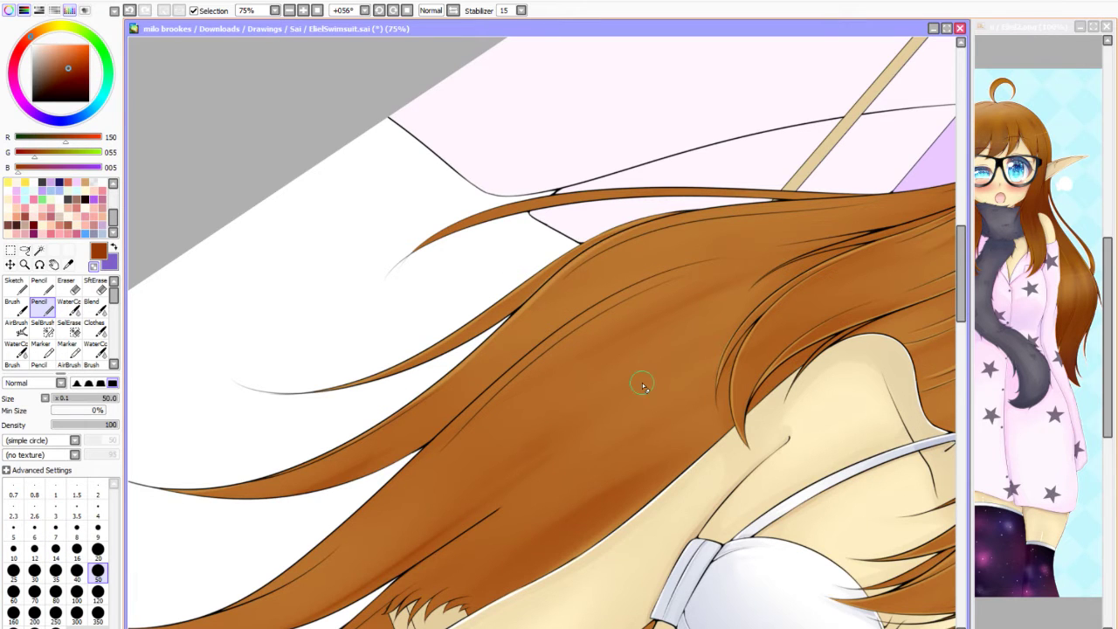
{"action": "scroll", "coordinate": [641, 382], "scroll_direction": "down", "scroll_amount": 2}
{"action": "scroll", "coordinate": [524, 367], "scroll_direction": "up", "scroll_amount": 2}
Highlight the inner strand lines and lower locks of the long back hair with the Pencil at size 35.
{"action": "key", "text": "bracketleft"}
{"action": "key", "text": "bracketleft"}
{"action": "left_click_drag", "start_coordinate": [397, 385], "coordinate": [371, 400]}
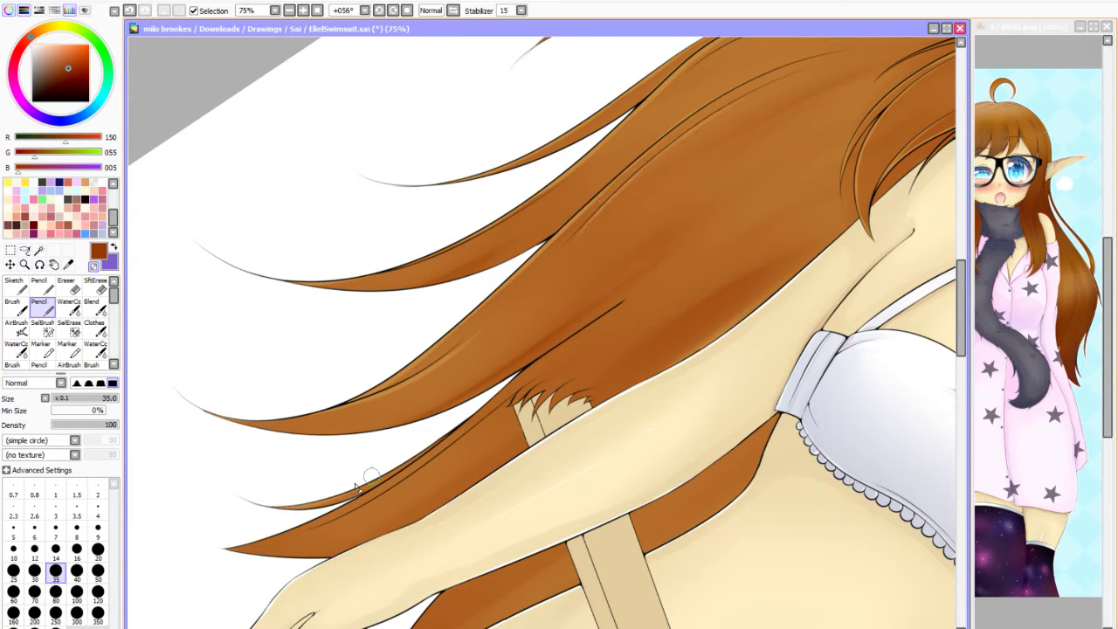
{"action": "scroll", "coordinate": [533, 284], "scroll_direction": "up", "scroll_amount": 5}
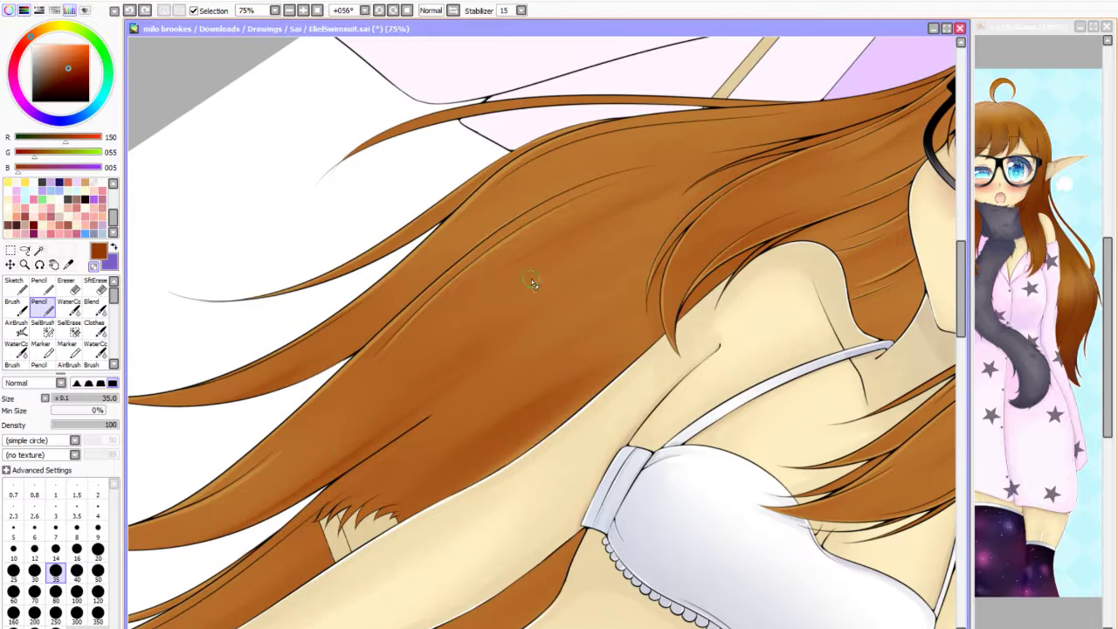
{"action": "scroll", "coordinate": [549, 337], "scroll_direction": "down", "scroll_amount": 2}
{"action": "scroll", "coordinate": [582, 260], "scroll_direction": "up", "scroll_amount": 2}
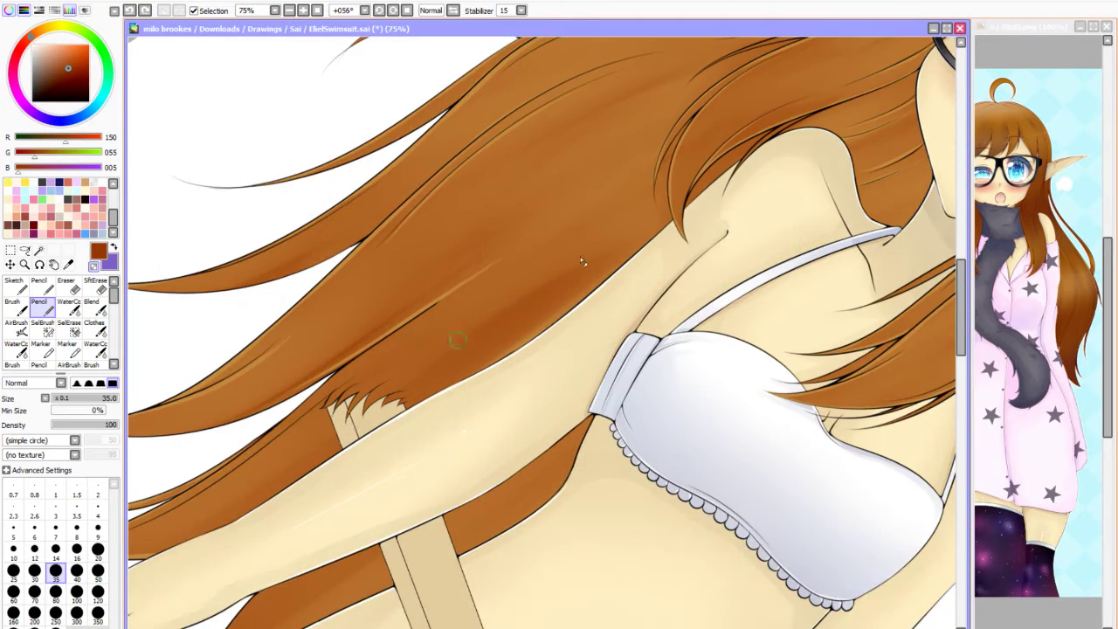
{"action": "scroll", "coordinate": [498, 450], "scroll_direction": "down", "scroll_amount": 4}
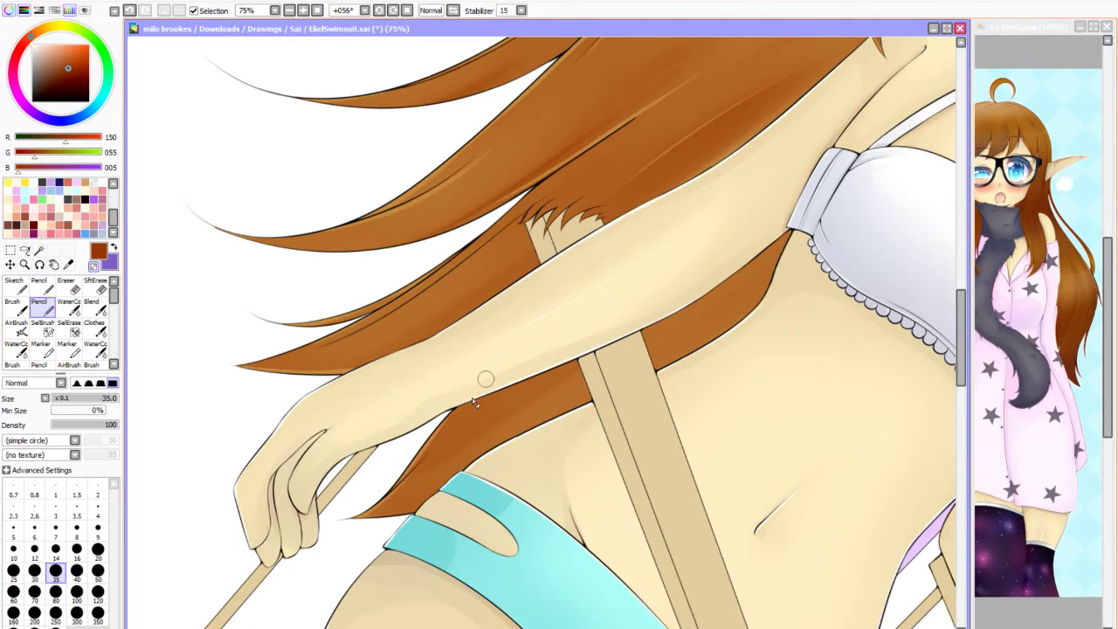
{"action": "scroll", "coordinate": [569, 590], "scroll_direction": "down", "scroll_amount": 2}
Highlight the thin strands behind the pointed ear with the Pencil at size 20, undoing a misplaced stroke.
{"action": "scroll", "coordinate": [498, 365], "scroll_direction": "up", "scroll_amount": 3}
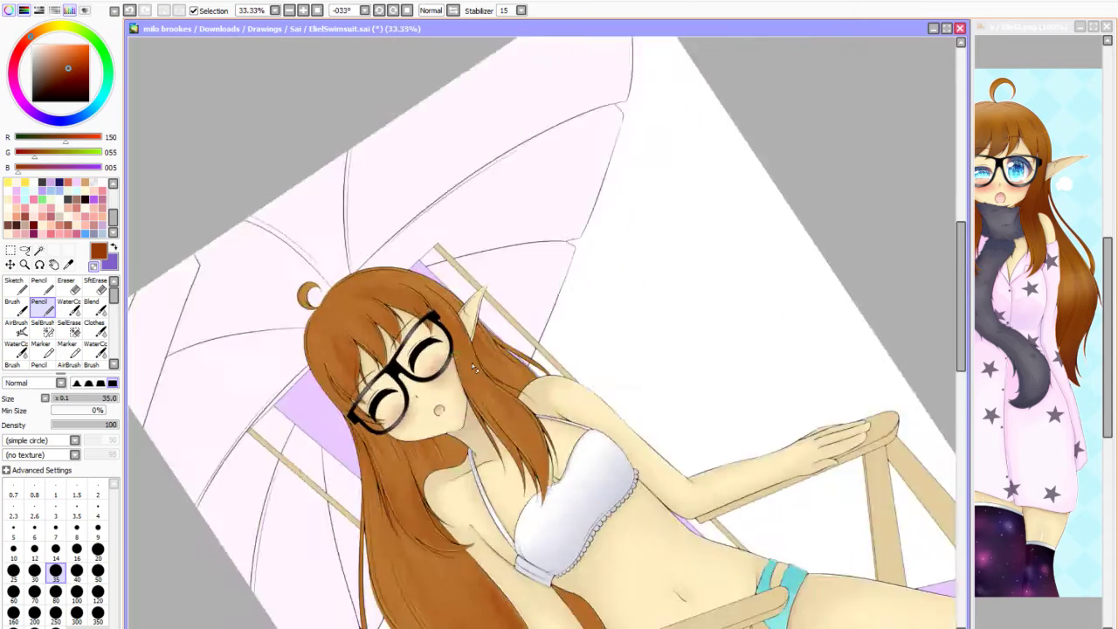
{"action": "key", "text": "ctrl+z"}
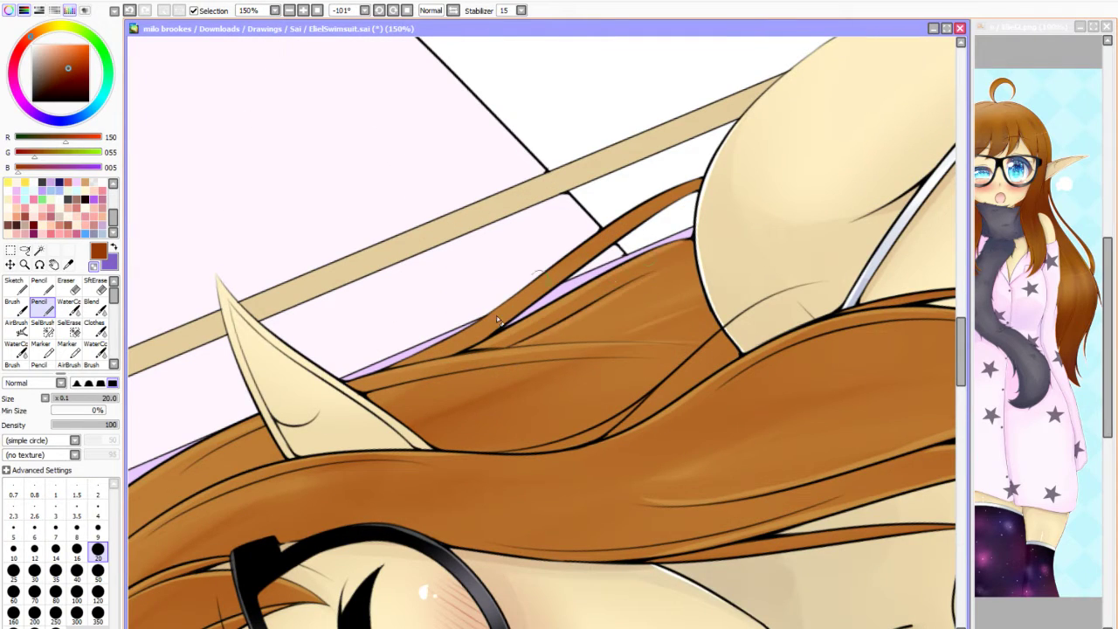
{"action": "key", "text": "Home"}
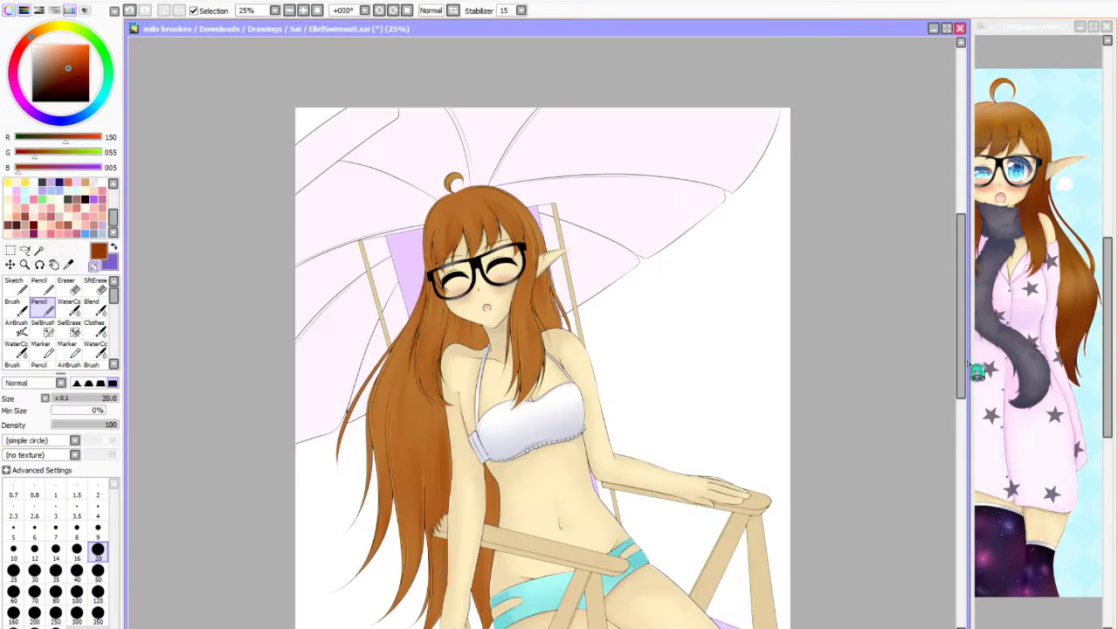
Shade the hair's crown, front locks and lower ends in dark red (105, 0, 0) with the AirBrush at size 500.
{"action": "key", "text": "Page_Down"}
{"action": "key", "text": "Page_Up"}
{"action": "scroll", "coordinate": [159, 70], "scroll_direction": "up", "scroll_amount": 1}
{"action": "left_click", "coordinate": [72, 78]}
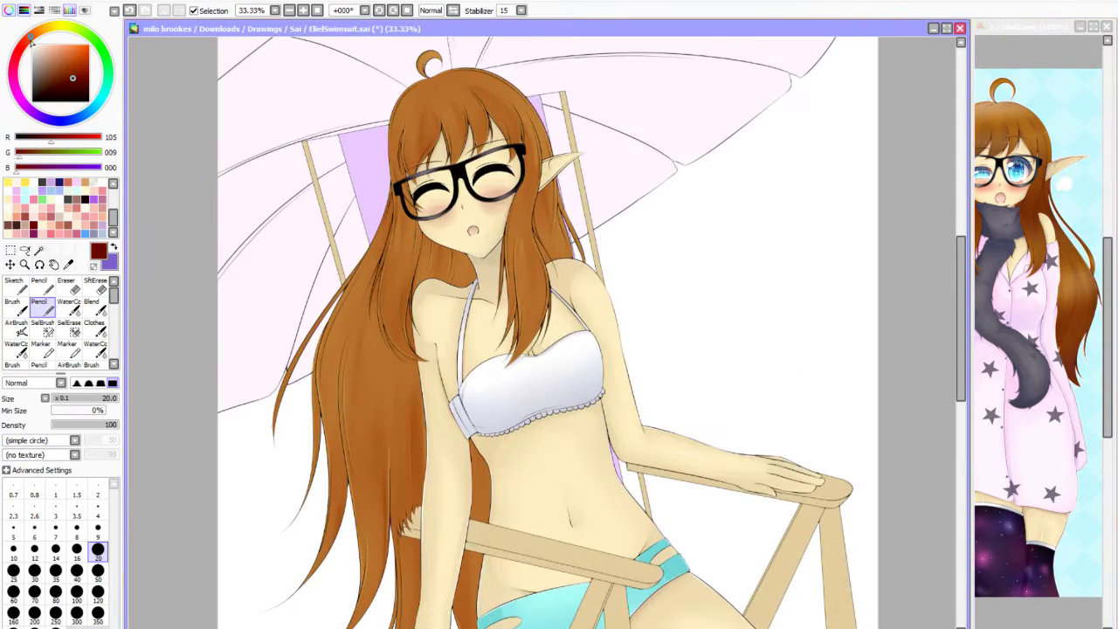
{"action": "left_click", "coordinate": [16, 323]}
{"action": "scroll", "coordinate": [416, 362], "scroll_direction": "down", "scroll_amount": 2}
{"action": "scroll", "coordinate": [416, 362], "scroll_direction": "up", "scroll_amount": 2}
{"action": "mouse_move", "coordinate": [416, 362]}
{"action": "left_mouse_down"}
{"action": "mouse_move", "coordinate": [270, 598]}
{"action": "mouse_move", "coordinate": [367, 524]}
{"action": "mouse_move", "coordinate": [349, 419]}
{"action": "mouse_move", "coordinate": [419, 478]}
{"action": "mouse_move", "coordinate": [442, 546]}
{"action": "left_mouse_up"}
{"action": "mouse_move", "coordinate": [367, 332]}
{"action": "left_mouse_down"}
{"action": "mouse_move", "coordinate": [402, 288]}
{"action": "mouse_move", "coordinate": [321, 236]}
{"action": "left_mouse_up"}
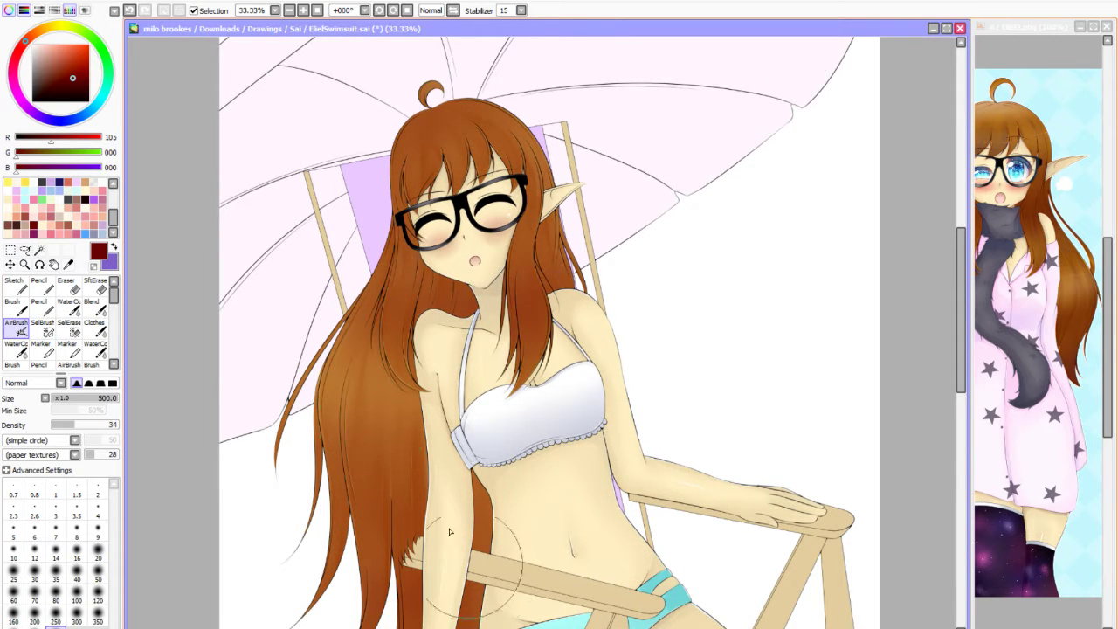
{"action": "scroll", "coordinate": [512, 536], "scroll_direction": "down", "scroll_amount": 1}
{"action": "scroll", "coordinate": [394, 179], "scroll_direction": "up", "scroll_amount": 3}
{"action": "scroll", "coordinate": [454, 170], "scroll_direction": "down", "scroll_amount": 3}
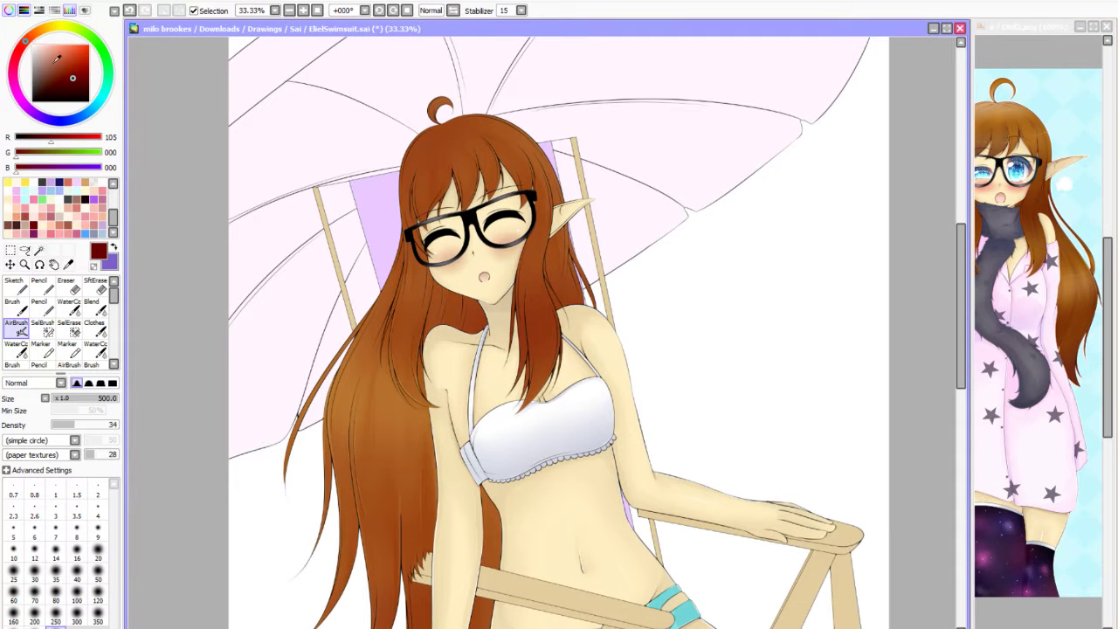
Deepen the hair shading at the crown and lower ends with a darker red (63, 0, 0) using the size 500 AirBrush.
{"action": "left_click", "coordinate": [76, 88]}
{"action": "scroll", "coordinate": [577, 305], "scroll_direction": "down", "scroll_amount": 1}
{"action": "left_click_drag", "start_coordinate": [354, 258], "coordinate": [370, 288]}
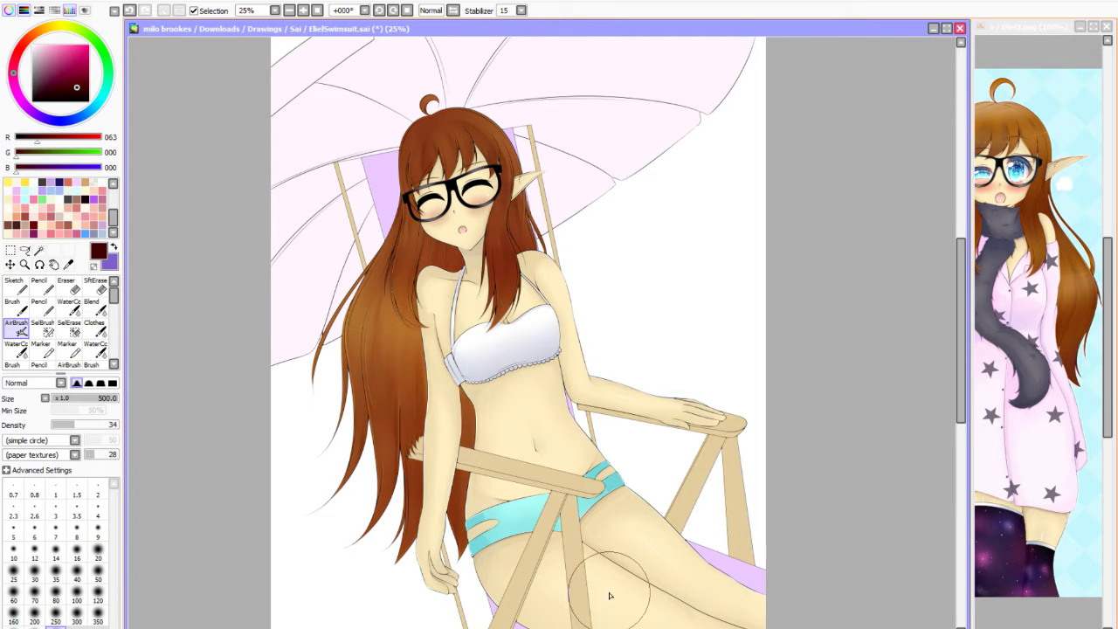
{"action": "scroll", "coordinate": [433, 223], "scroll_direction": "up", "scroll_amount": 2}
{"action": "scroll", "coordinate": [542, 332], "scroll_direction": "down", "scroll_amount": 1}
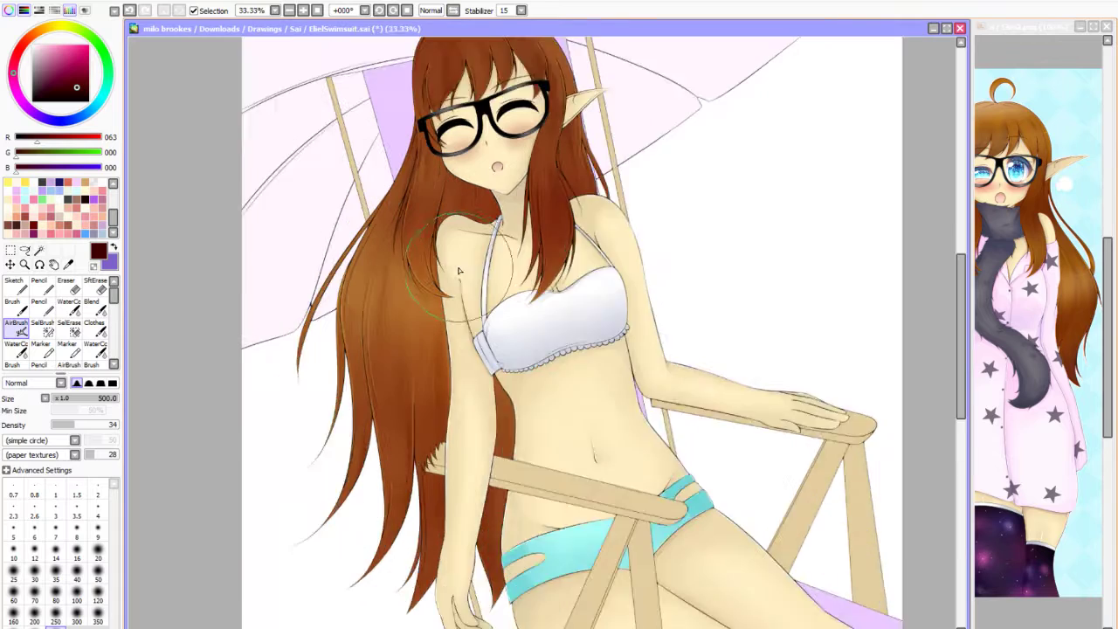
Draw a jagged light-orange (213, 151, 95) shine line across the long back hair with the Pencil at size 35.
{"action": "scroll", "coordinate": [542, 332], "scroll_direction": "up", "scroll_amount": 1}
{"action": "key", "text": "n"}
{"action": "left_click", "coordinate": [262, 308], "text": "alt"}
{"action": "left_click", "coordinate": [55, 570]}
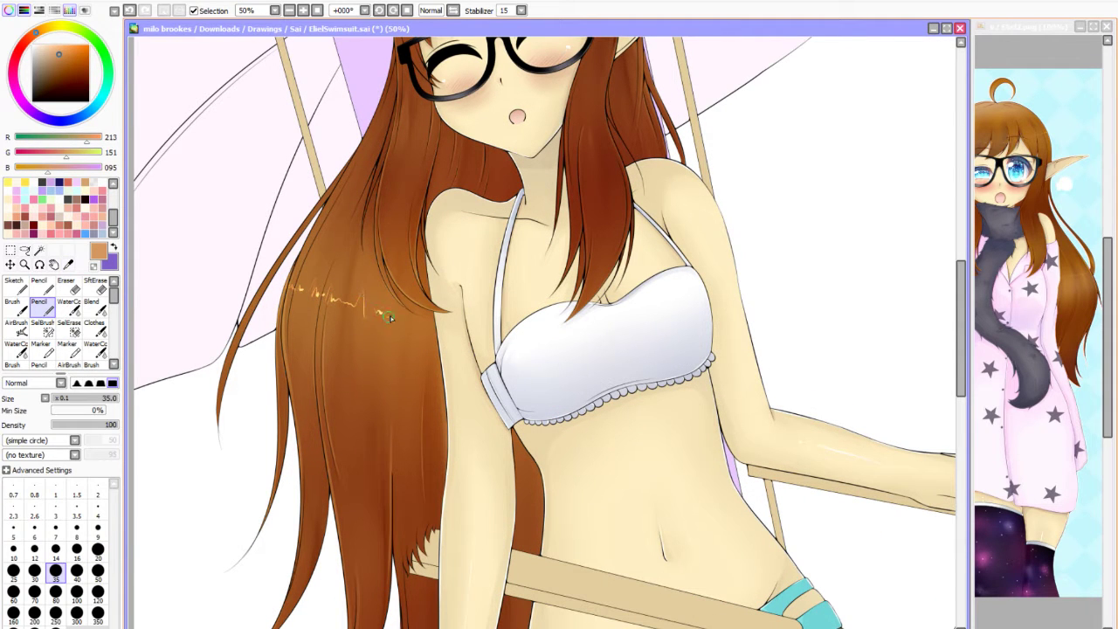
Examine the hair's shine line at several zoom levels and compare it with the reference drawing.
{"action": "scroll", "coordinate": [513, 409], "scroll_direction": "down", "scroll_amount": 5}
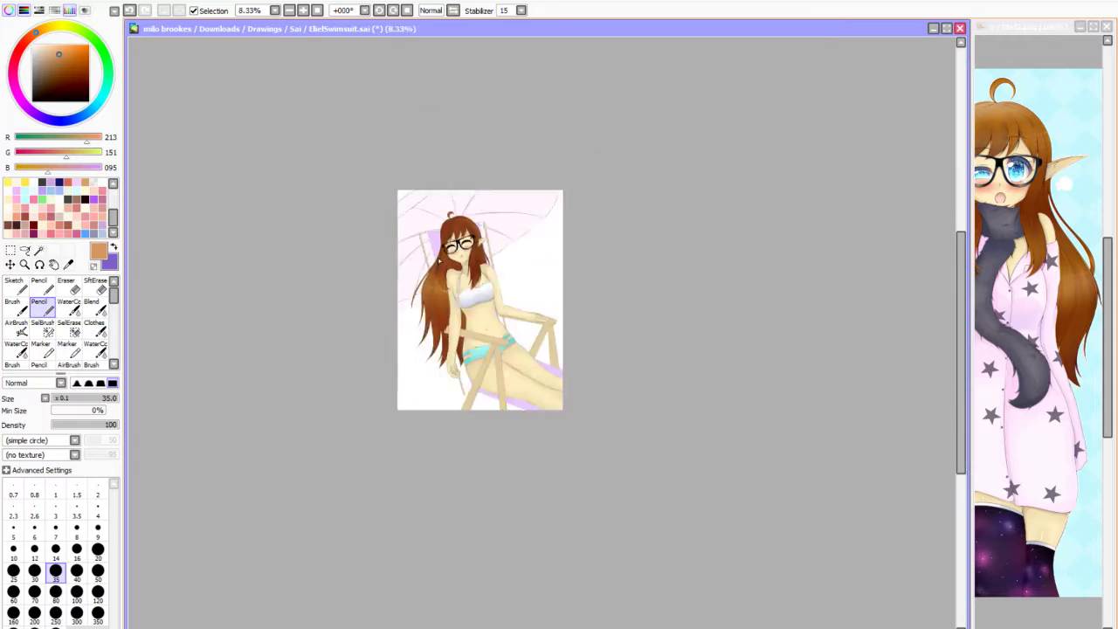
{"action": "scroll", "coordinate": [376, 306], "scroll_direction": "up", "scroll_amount": 4}
{"action": "scroll", "coordinate": [367, 297], "scroll_direction": "down", "scroll_amount": 2}
{"action": "scroll", "coordinate": [367, 298], "scroll_direction": "up", "scroll_amount": 2}
{"action": "scroll", "coordinate": [367, 297], "scroll_direction": "down", "scroll_amount": 2}
{"action": "scroll", "coordinate": [367, 297], "scroll_direction": "up", "scroll_amount": 2}
{"action": "scroll", "coordinate": [908, 417], "scroll_direction": "down", "scroll_amount": 1}
{"action": "scroll", "coordinate": [361, 162], "scroll_direction": "up", "scroll_amount": 2}
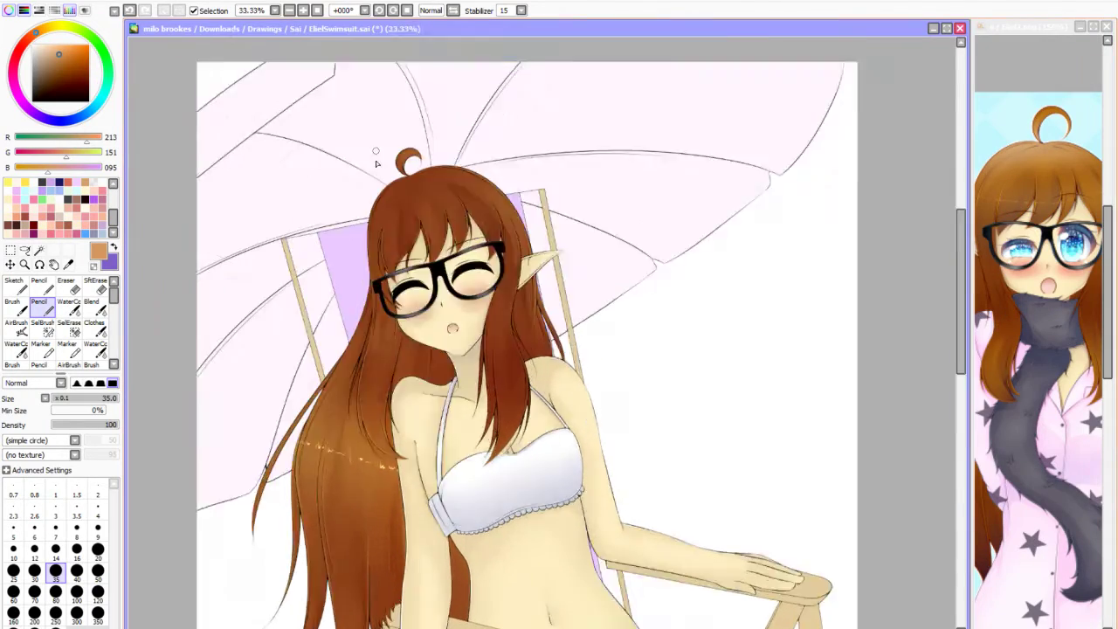
Shade the beach chair's lilac fabric in purple (146, 112, 198) with the AirBrush at size 500 and density 100.
{"action": "left_click", "coordinate": [363, 289], "text": "alt"}
{"action": "left_click", "coordinate": [367, 293], "text": "alt"}
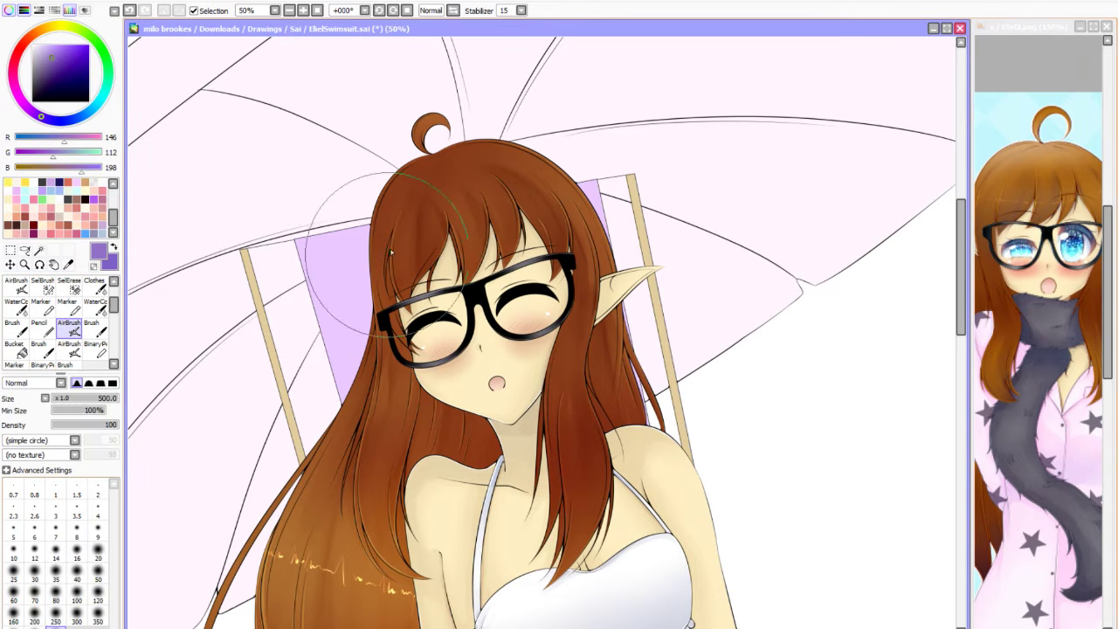
{"action": "scroll", "coordinate": [642, 306], "scroll_direction": "down", "scroll_amount": 2}
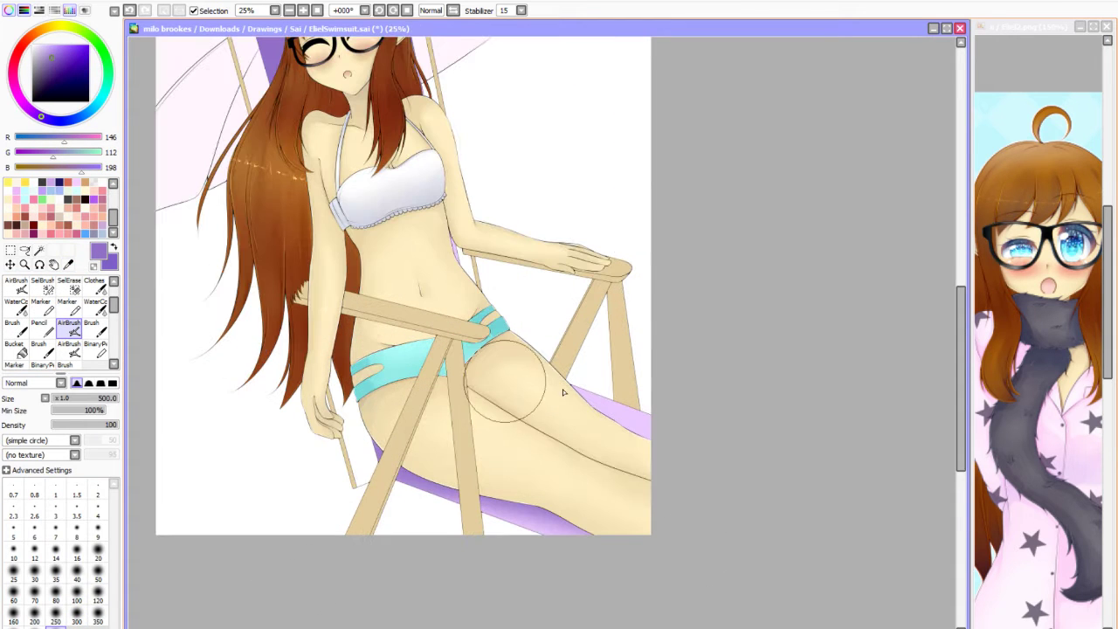
{"action": "scroll", "coordinate": [541, 541], "scroll_direction": "up", "scroll_amount": 1}
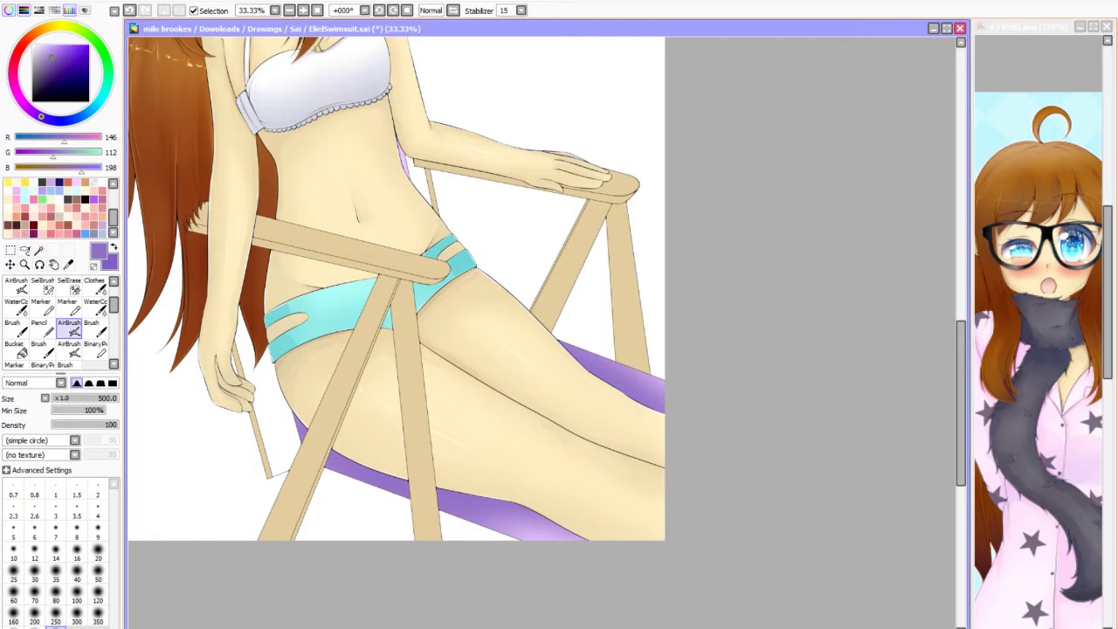
{"action": "scroll", "coordinate": [452, 369], "scroll_direction": "up", "scroll_amount": 1}
{"action": "scroll", "coordinate": [416, 372], "scroll_direction": "down", "scroll_amount": 4}
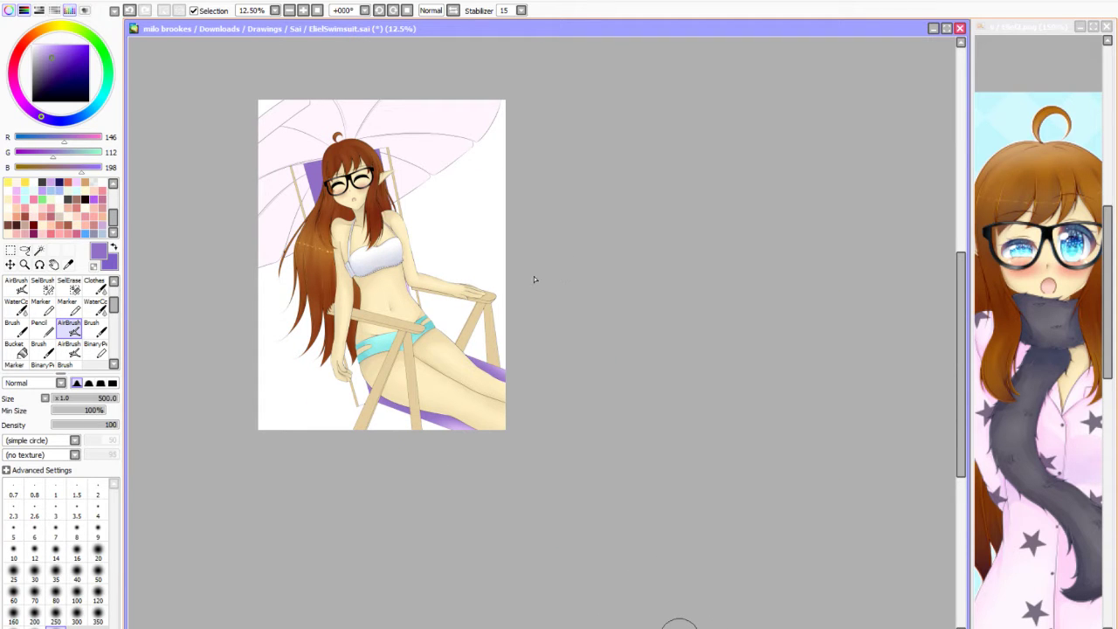
{"action": "scroll", "coordinate": [626, 267], "scroll_direction": "down", "scroll_amount": 2}
{"action": "scroll", "coordinate": [724, 329], "scroll_direction": "up", "scroll_amount": 4}
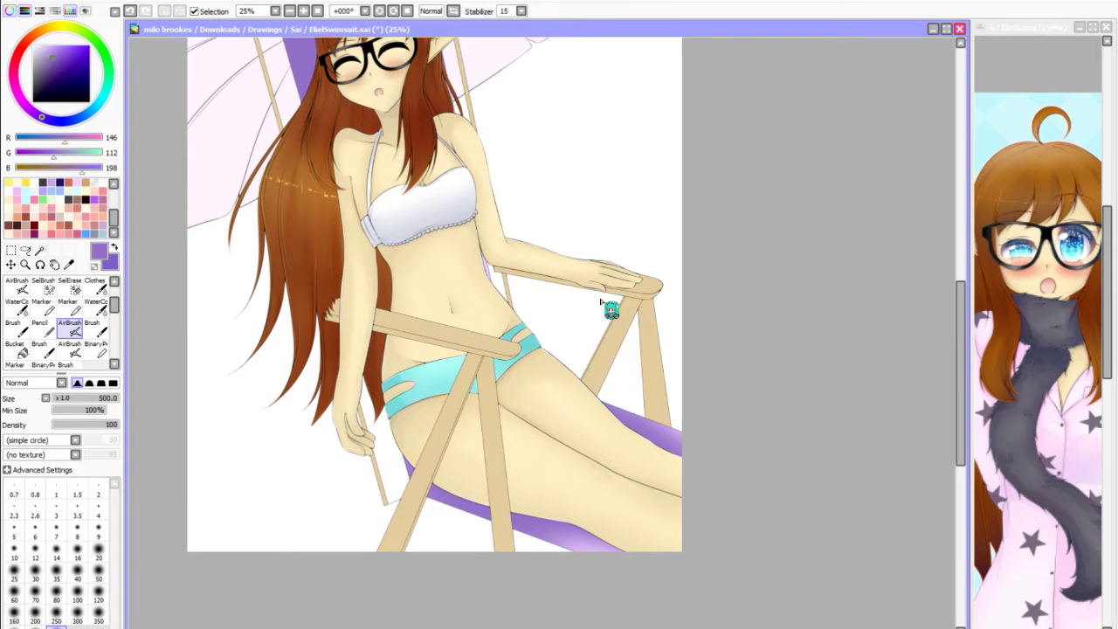
Bring out a light highlight along the lower edge of the purple chair fabric with the transparent Pencil at size 35.
{"action": "scroll", "coordinate": [542, 410], "scroll_direction": "up", "scroll_amount": 3}
{"action": "key", "text": "n"}
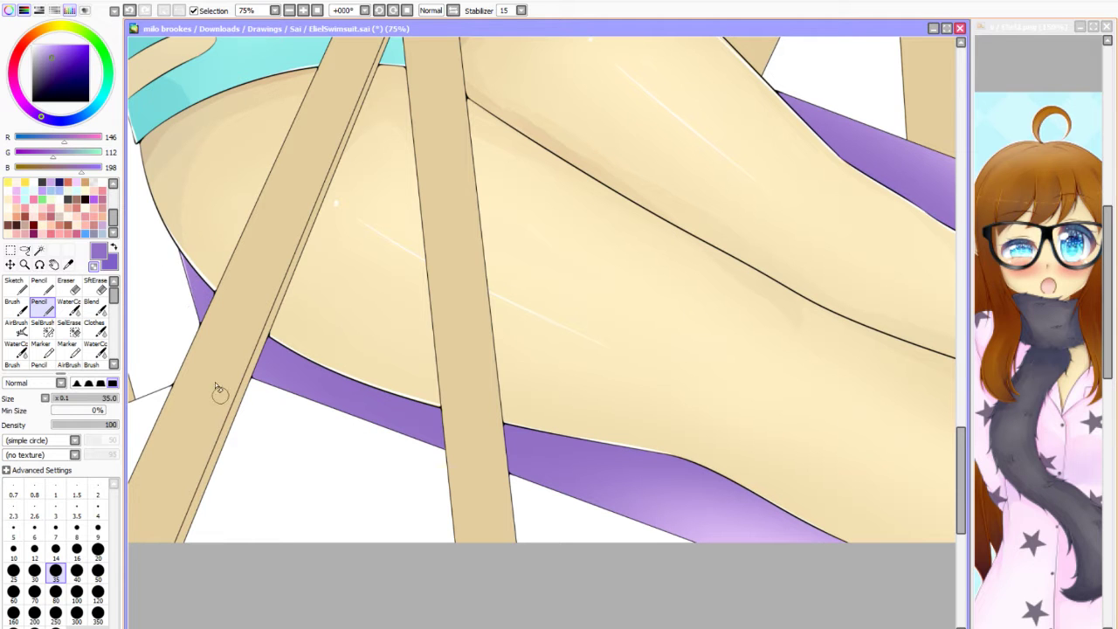
{"action": "key", "text": "Delete"}
{"action": "key", "text": "Delete"}
{"action": "key", "text": "Delete"}
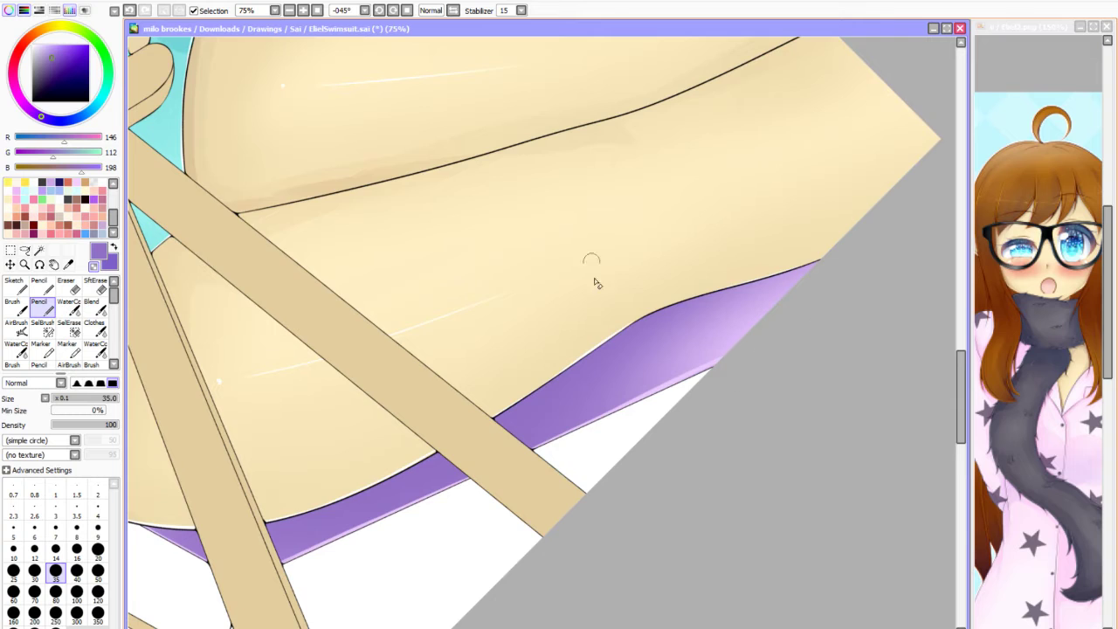
Examine the purple chair fabric's highlights and the rest of the drawing at several zoom levels.
{"action": "scroll", "coordinate": [810, 234], "scroll_direction": "up", "scroll_amount": 4}
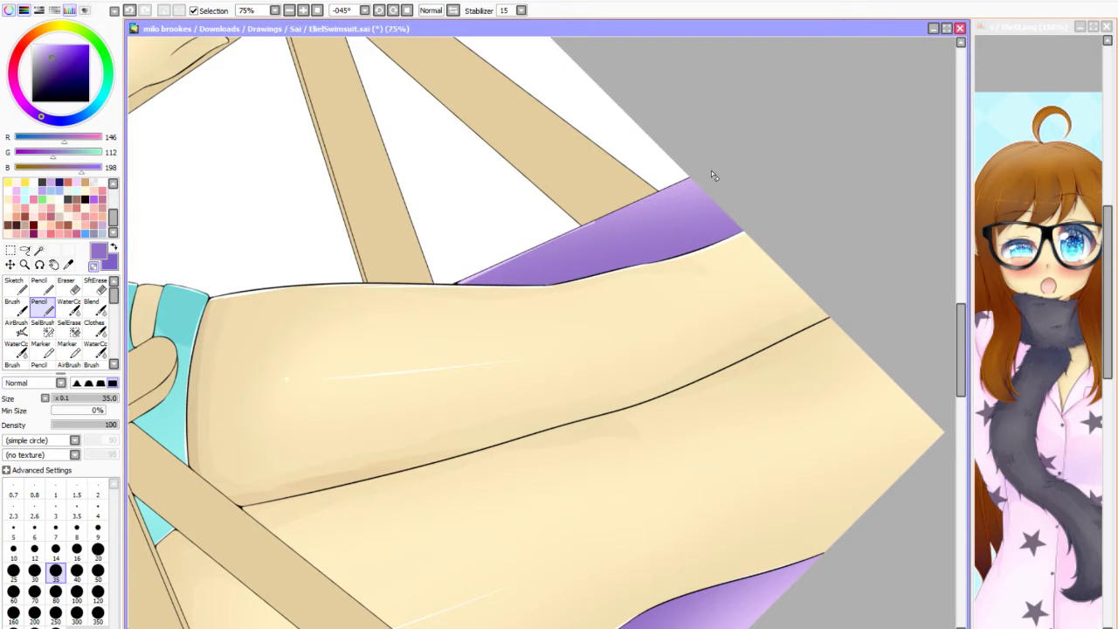
{"action": "key", "text": "Page_Down"}
{"action": "key", "text": "End"}
{"action": "key", "text": "End"}
{"action": "key", "text": "End"}
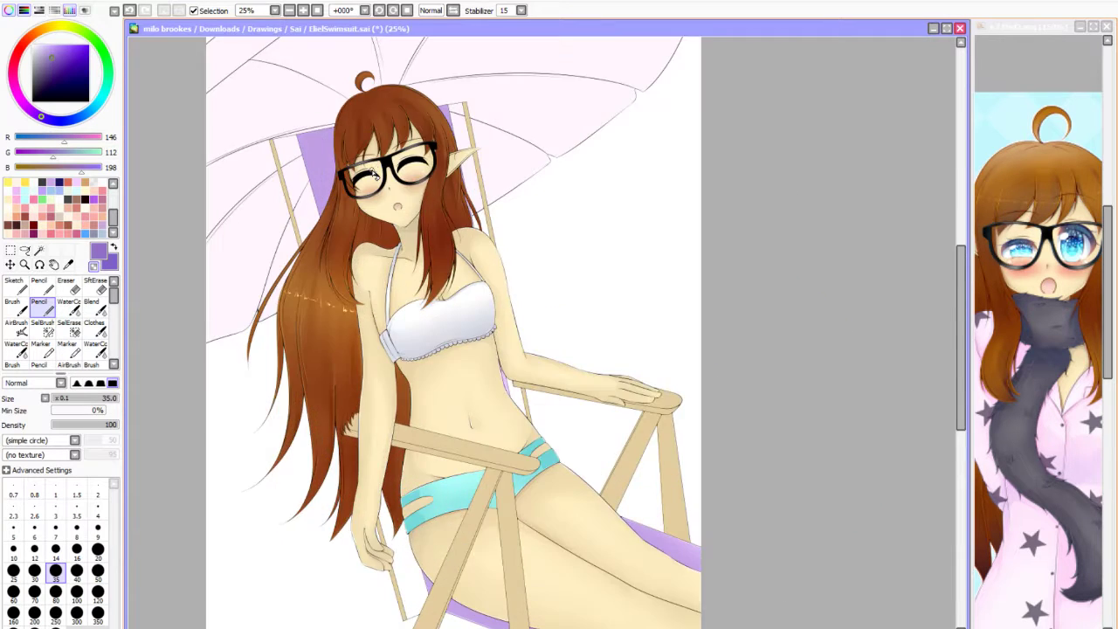
{"action": "key", "text": "Page_Up"}
{"action": "key", "text": "v"}
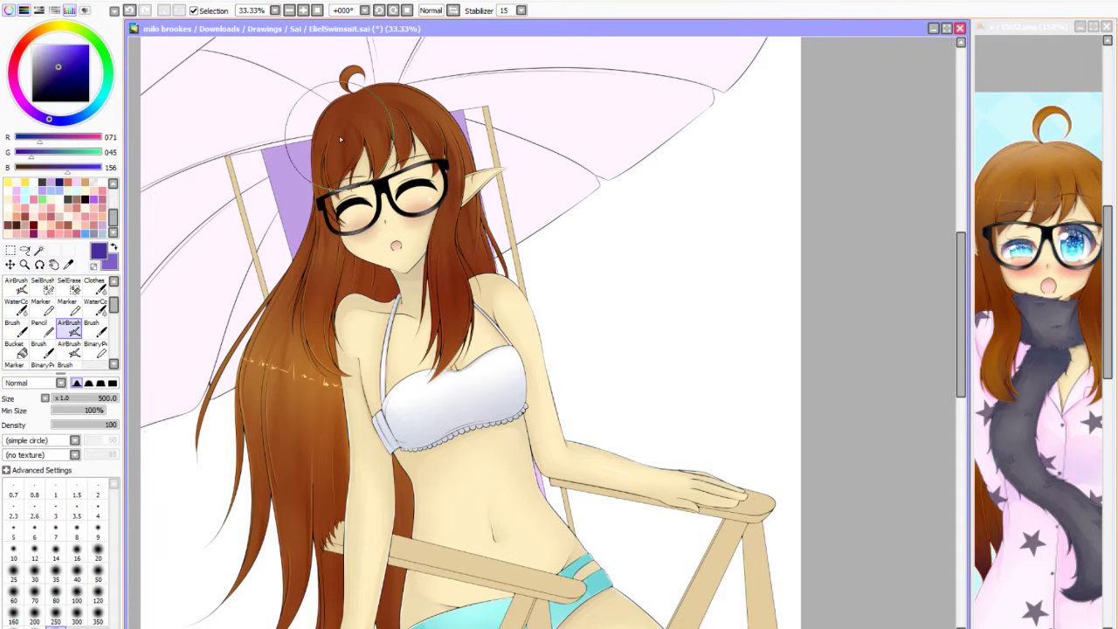
{"action": "scroll", "coordinate": [462, 332], "scroll_direction": "down", "scroll_amount": 3}
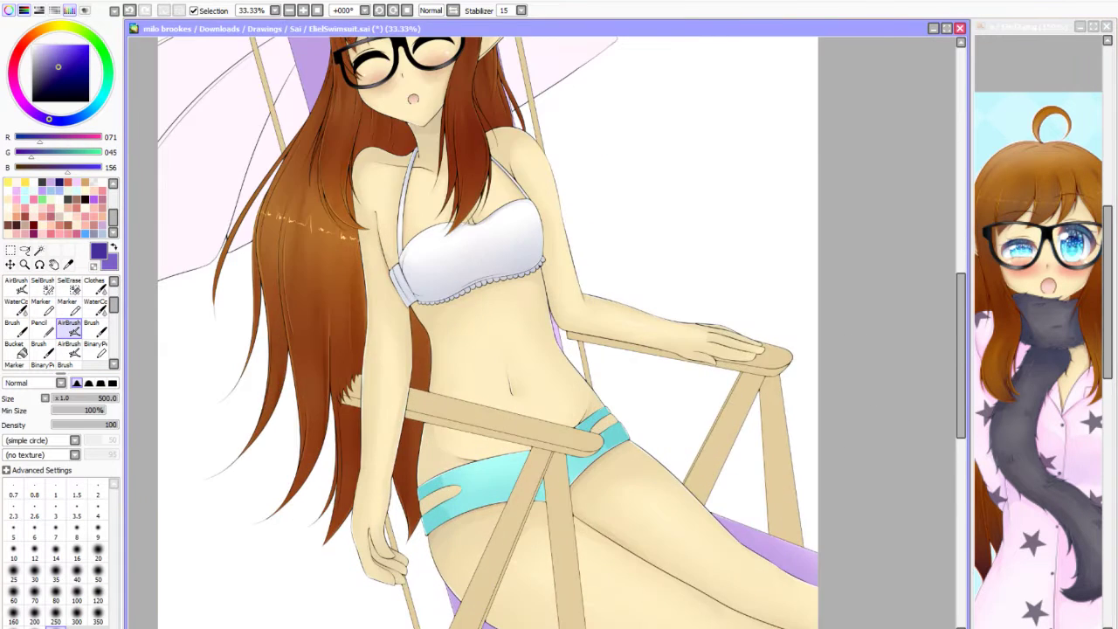
{"action": "key", "text": "Page_Down"}
{"action": "key", "text": "Page_Up"}
{"action": "key", "text": "Page_Up"}
Shade the chair's near and far wooden armrests in brown (189, 145, 95) with the AirBrush at sizes 500 and 300.
{"action": "left_click", "coordinate": [272, 148], "text": "alt"}
{"action": "left_click", "coordinate": [56, 54]}
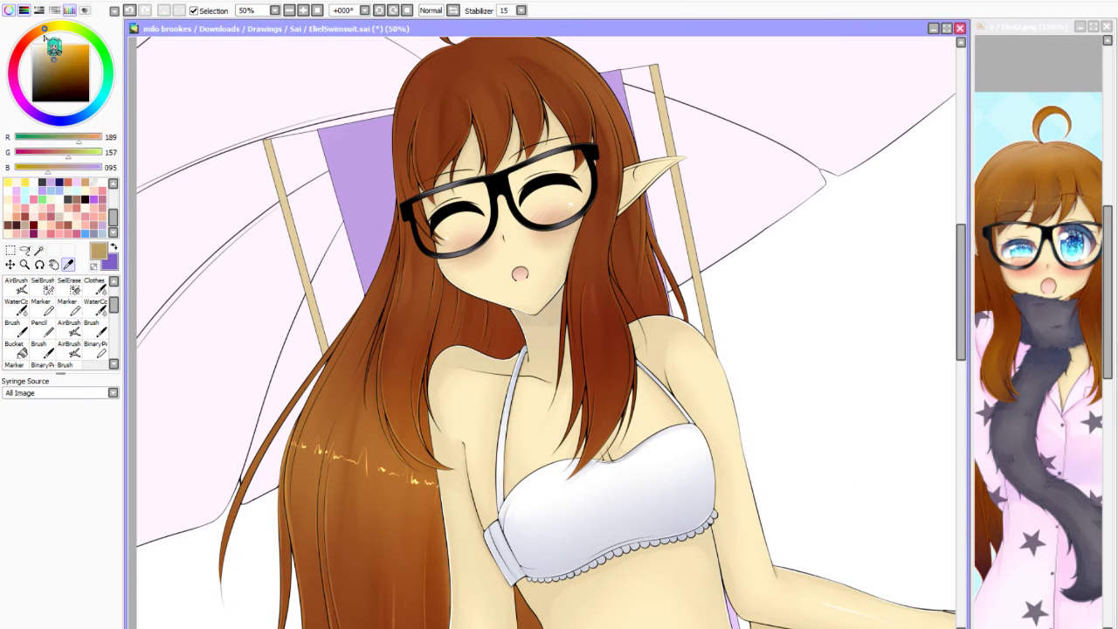
{"action": "left_click", "coordinate": [70, 328]}
{"action": "scroll", "coordinate": [524, 332], "scroll_direction": "down", "scroll_amount": 5}
{"action": "key", "text": "Page_Down"}
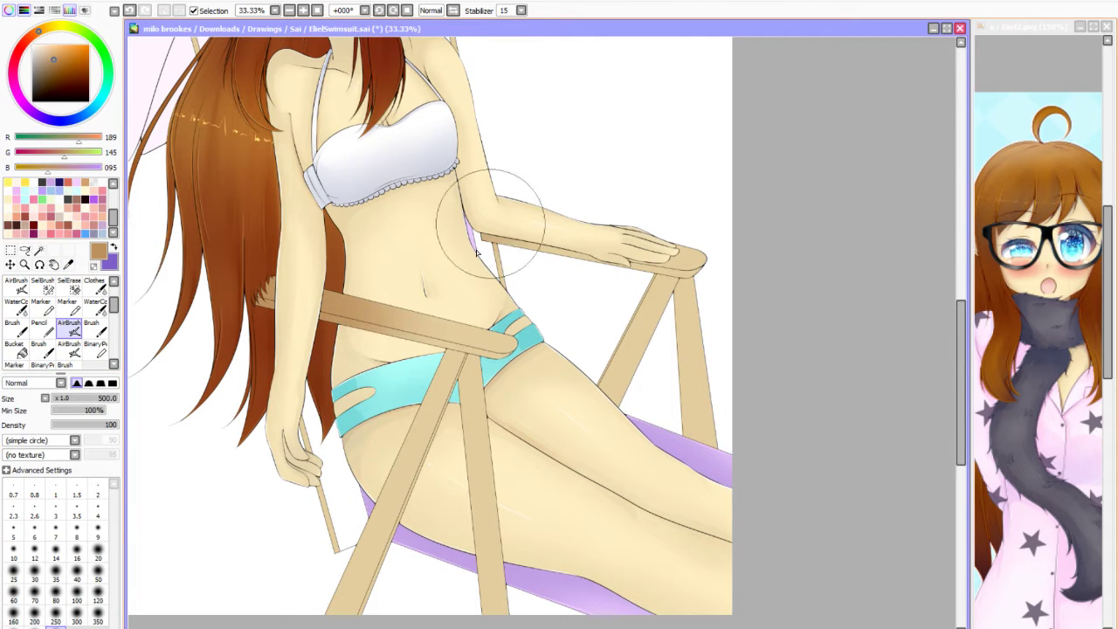
{"action": "left_click", "coordinate": [13, 621]}
{"action": "left_click_drag", "start_coordinate": [623, 249], "coordinate": [681, 257]}
{"action": "key", "text": "bracketright"}
{"action": "key", "text": "bracketright"}
{"action": "key", "text": "bracketright"}
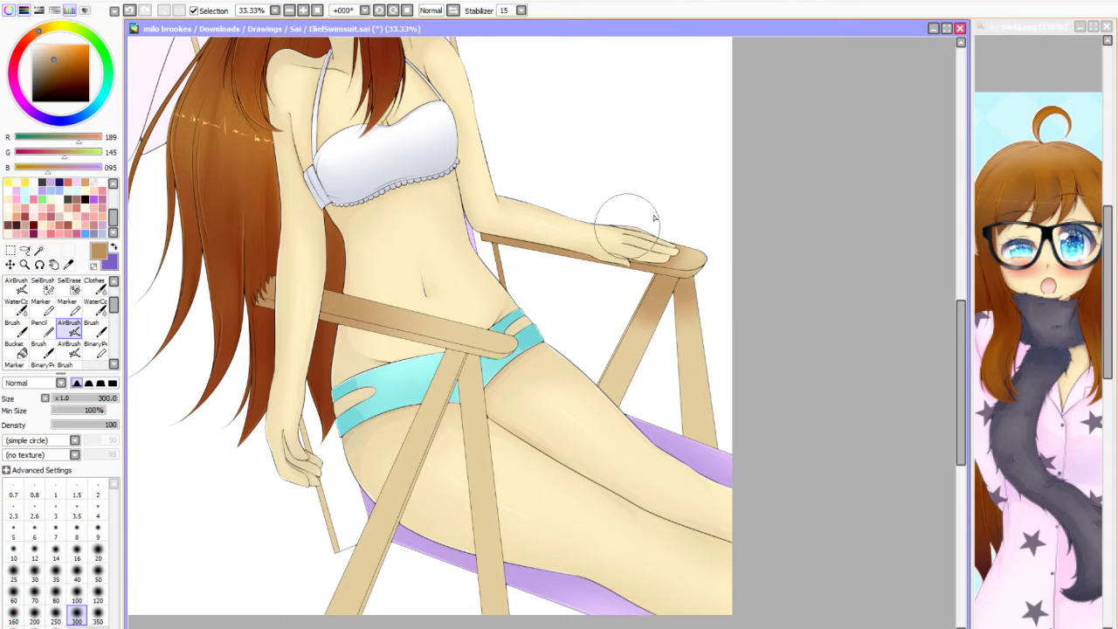
Shade the upper parts of the chair's wooden legs and the backrest poles brown with the AirBrush at size 300.
{"action": "scroll", "coordinate": [554, 317], "scroll_direction": "down", "scroll_amount": 1}
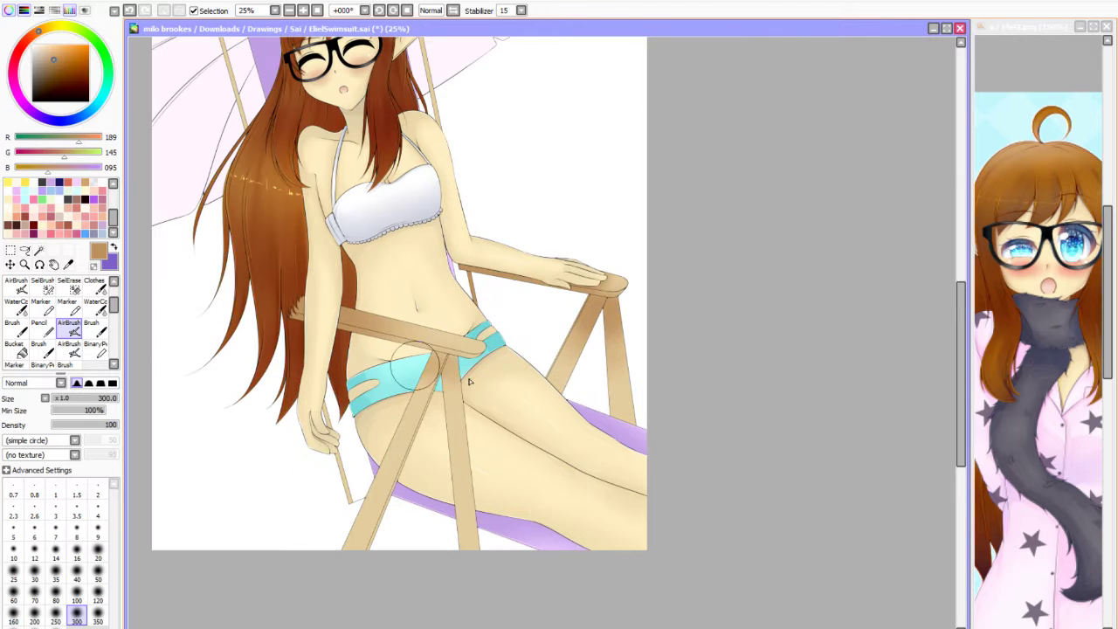
{"action": "key", "text": "bracketright"}
{"action": "key", "text": "bracketright"}
{"action": "key", "text": "bracketright"}
{"action": "key", "text": "bracketright"}
{"action": "scroll", "coordinate": [361, 530], "scroll_direction": "up", "scroll_amount": 1}
{"action": "left_click_drag", "start_coordinate": [350, 187], "coordinate": [479, 305]}
{"action": "scroll", "coordinate": [479, 305], "scroll_direction": "down", "scroll_amount": 3}
{"action": "scroll", "coordinate": [478, 305], "scroll_direction": "up", "scroll_amount": 5}
Bring out a light highlight along the edge of the near armrest with the transparent Pencil at size 35.
{"action": "key", "text": "n"}
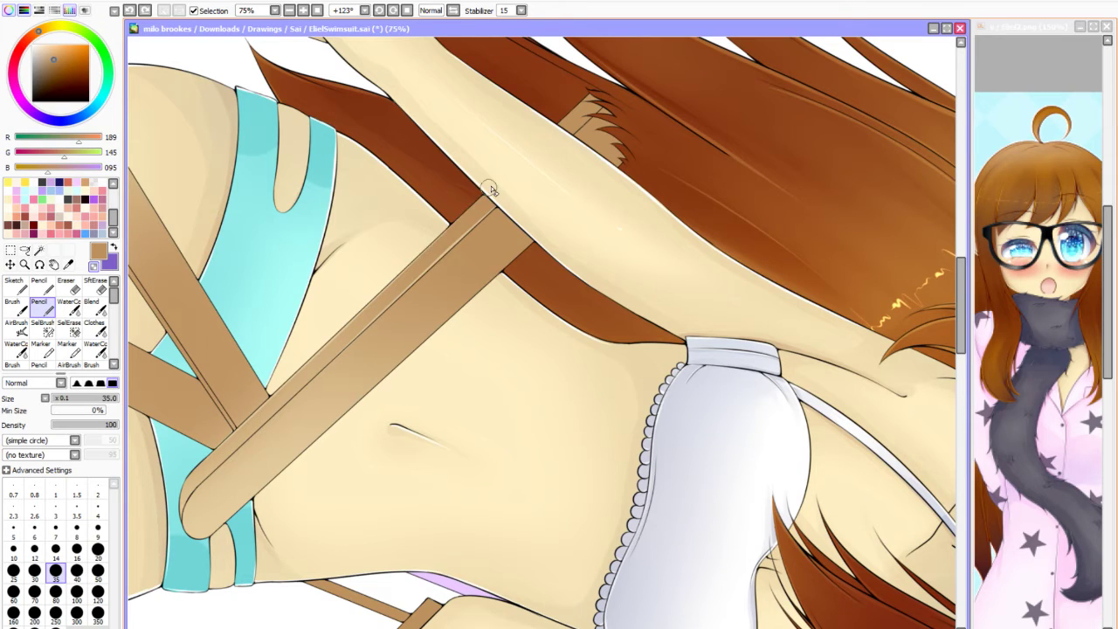
{"action": "scroll", "coordinate": [490, 190], "scroll_direction": "down", "scroll_amount": 4}
{"action": "key", "text": "Home"}
{"action": "scroll", "coordinate": [574, 495], "scroll_direction": "up", "scroll_amount": 3}
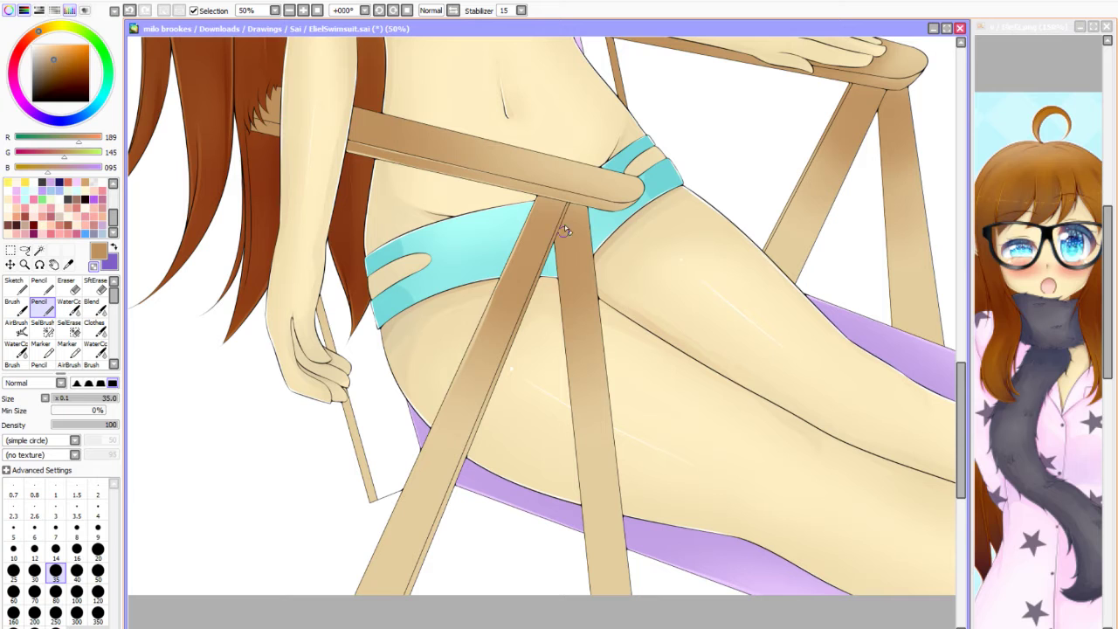
Add light edge highlights to the near chair legs with the transparent Pencil, undoing the unwanted strokes.
{"action": "scroll", "coordinate": [554, 243], "scroll_direction": "down", "scroll_amount": 2}
{"action": "scroll", "coordinate": [606, 289], "scroll_direction": "up", "scroll_amount": 4}
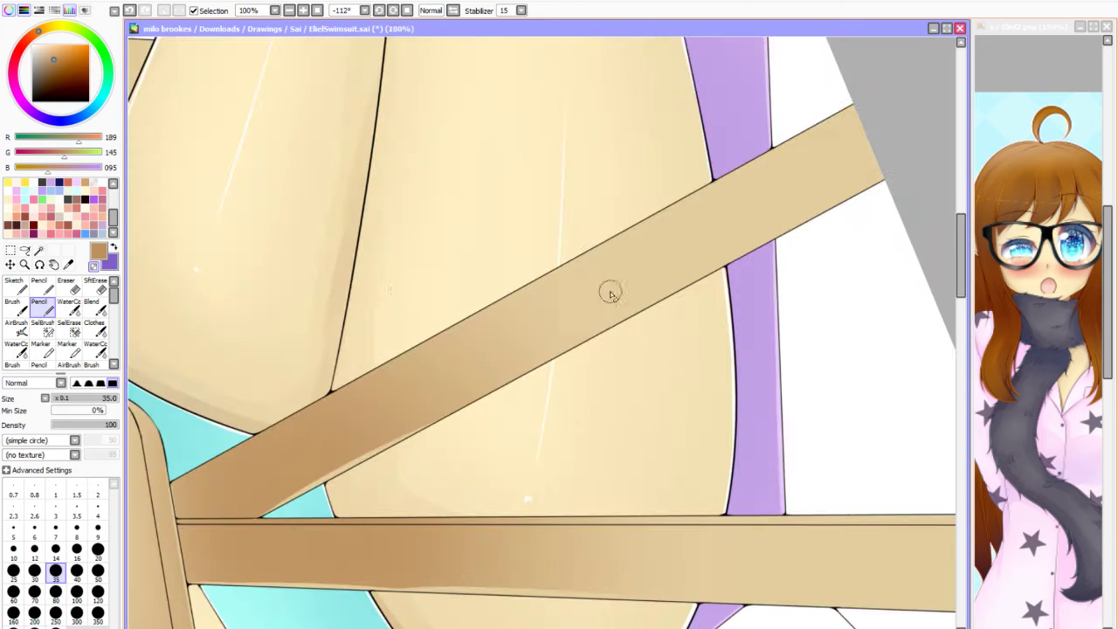
{"action": "key", "text": "ctrl+z"}
{"action": "left_click_drag", "start_coordinate": [357, 378], "coordinate": [175, 490]}
{"action": "key", "text": "ctrl+z"}
{"action": "scroll", "coordinate": [660, 390], "scroll_direction": "down", "scroll_amount": 3}
{"action": "key", "text": "Home"}
{"action": "scroll", "coordinate": [660, 390], "scroll_direction": "up", "scroll_amount": 2}
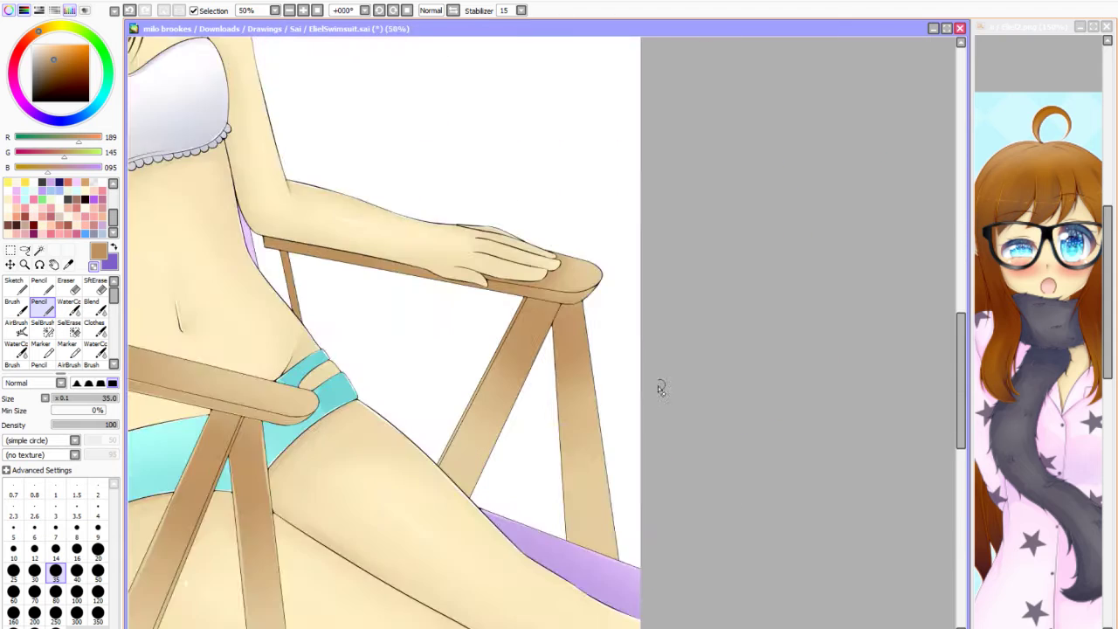
Add light edge highlights to the far chair legs below the resting hand with the transparent Pencil at size 35.
{"action": "scroll", "coordinate": [659, 390], "scroll_direction": "up", "scroll_amount": 1}
{"action": "left_click_drag", "start_coordinate": [451, 167], "coordinate": [332, 383]}
{"action": "left_click_drag", "start_coordinate": [527, 202], "coordinate": [411, 404]}
{"action": "key", "text": "ctrl+z"}
{"action": "key", "text": "ctrl+z"}
{"action": "left_click_drag", "start_coordinate": [483, 265], "coordinate": [404, 428]}
{"action": "scroll", "coordinate": [568, 387], "scroll_direction": "up", "scroll_amount": 3}
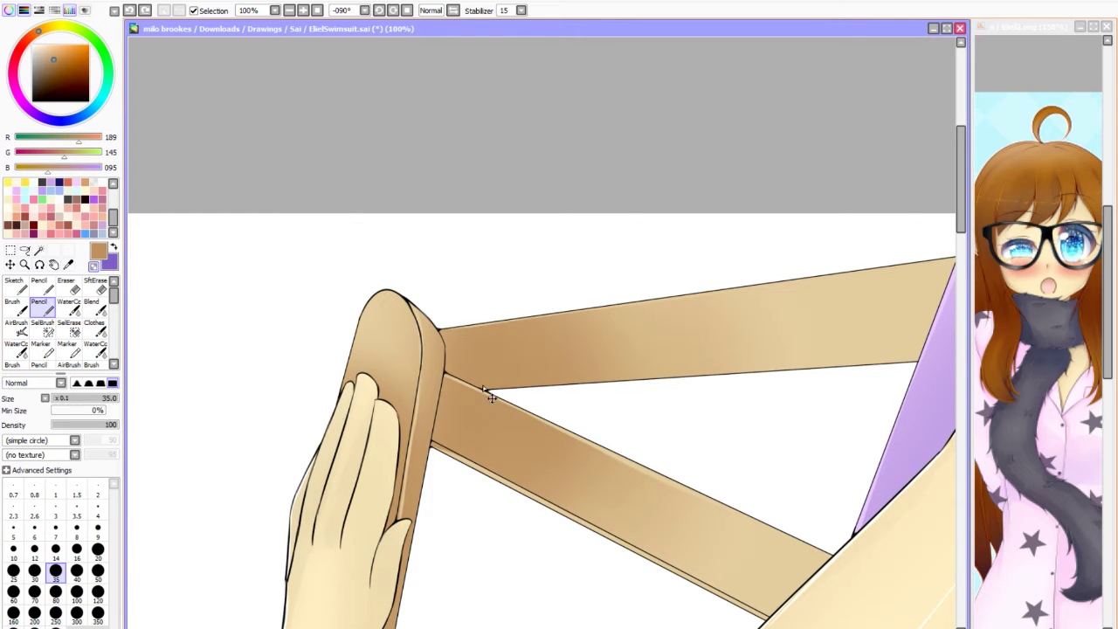
{"action": "scroll", "coordinate": [945, 371], "scroll_direction": "down", "scroll_amount": 4}
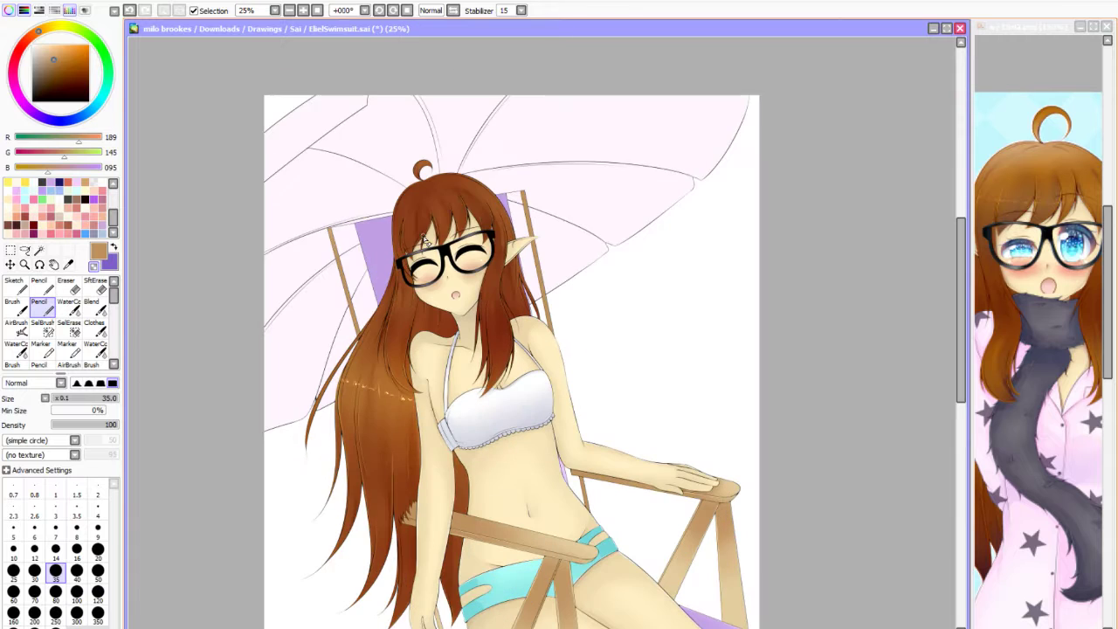
Shade the pale pink parasol in dusty pink (210, 174, 198) with the AirBrush at size 500 and density 100.
{"action": "left_click", "coordinate": [387, 169], "text": "alt"}
{"action": "scroll", "coordinate": [409, 163], "scroll_direction": "down", "scroll_amount": 1}
{"action": "scroll", "coordinate": [407, 164], "scroll_direction": "up", "scroll_amount": 3}
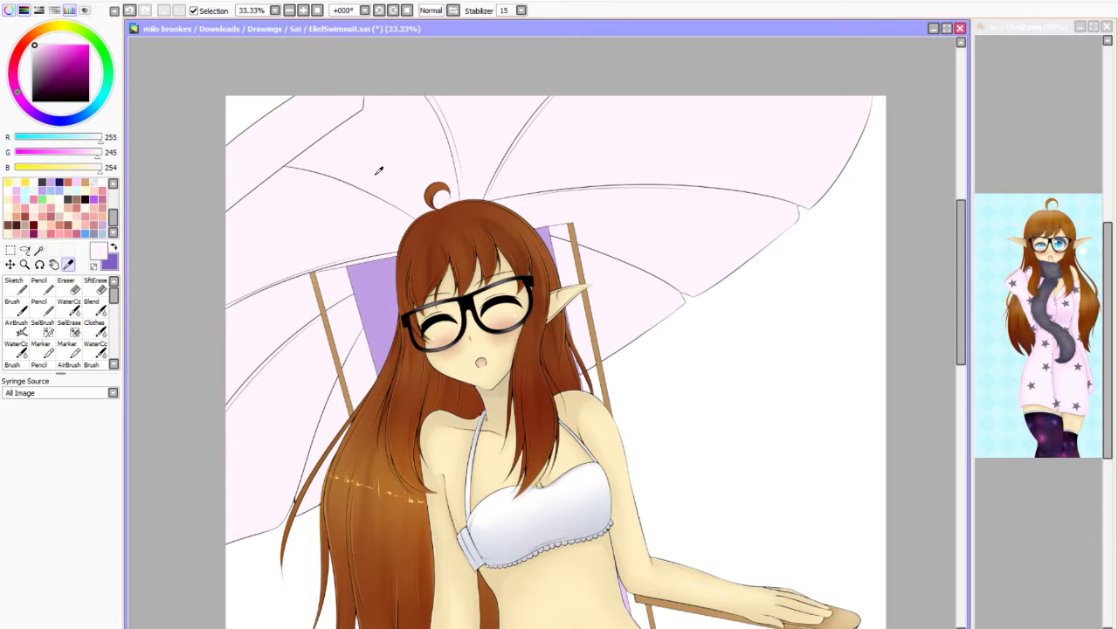
{"action": "left_click", "coordinate": [422, 188]}
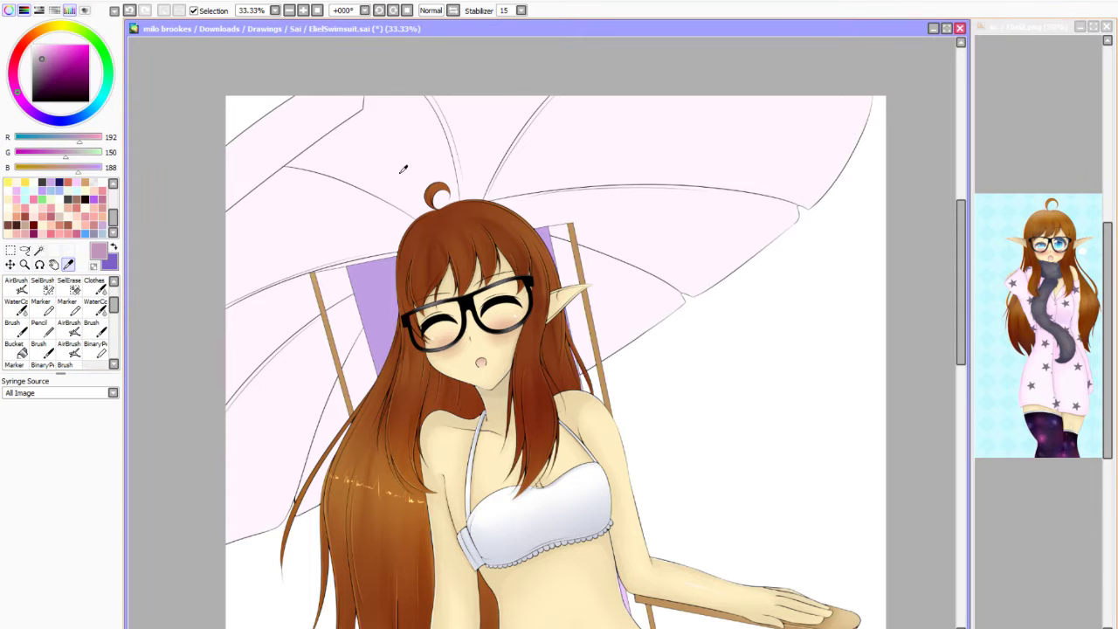
{"action": "mouse_move", "coordinate": [489, 148]}
{"action": "left_mouse_down"}
{"action": "mouse_move", "coordinate": [250, 225]}
{"action": "mouse_move", "coordinate": [560, 122]}
{"action": "left_mouse_up"}
{"action": "mouse_move", "coordinate": [292, 298]}
{"action": "left_mouse_down"}
{"action": "mouse_move", "coordinate": [311, 275]}
{"action": "mouse_move", "coordinate": [308, 451]}
{"action": "mouse_move", "coordinate": [382, 293]}
{"action": "mouse_move", "coordinate": [846, 171]}
{"action": "mouse_move", "coordinate": [801, 85]}
{"action": "mouse_move", "coordinate": [408, 211]}
{"action": "mouse_move", "coordinate": [224, 244]}
{"action": "mouse_move", "coordinate": [483, 163]}
{"action": "left_mouse_up"}
{"action": "scroll", "coordinate": [483, 164], "scroll_direction": "down", "scroll_amount": 3}
{"action": "scroll", "coordinate": [483, 164], "scroll_direction": "up", "scroll_amount": 2}
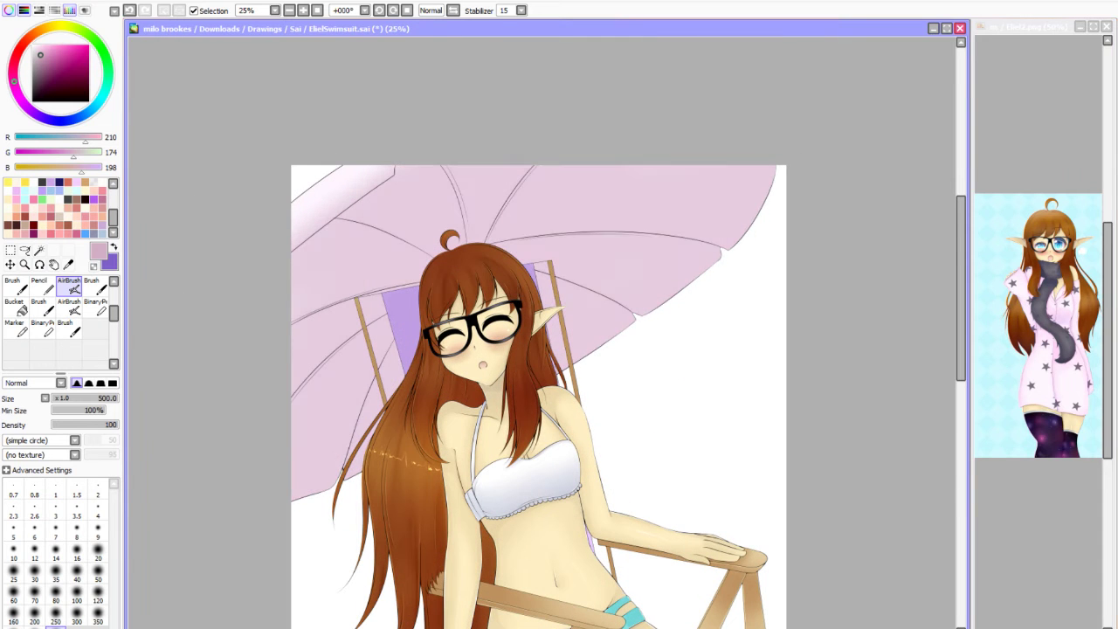
Tint the parasol softly with blue (84, 168, 255) using the paper-textured AirBrush at size 500 and density 34.
{"action": "left_click", "coordinate": [91, 229]}
{"action": "scroll", "coordinate": [53, 324], "scroll_direction": "up", "scroll_amount": 2}
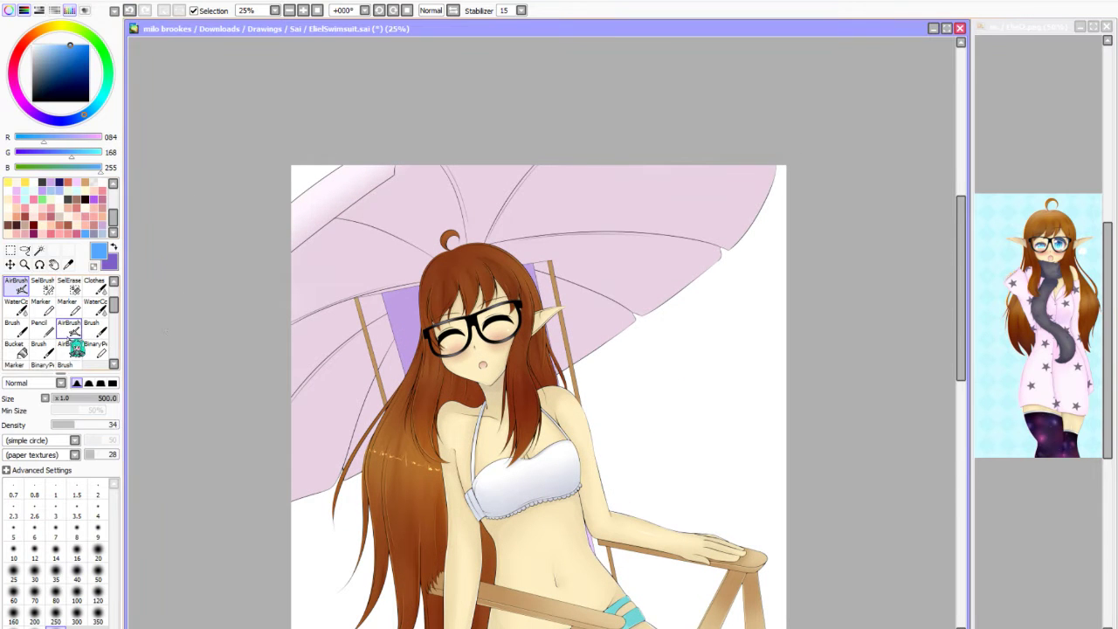
{"action": "left_click_drag", "start_coordinate": [306, 305], "coordinate": [471, 183]}
{"action": "key", "text": "ctrl+z"}
{"action": "left_click", "coordinate": [21, 290]}
{"action": "scroll", "coordinate": [536, 237], "scroll_direction": "down", "scroll_amount": 1}
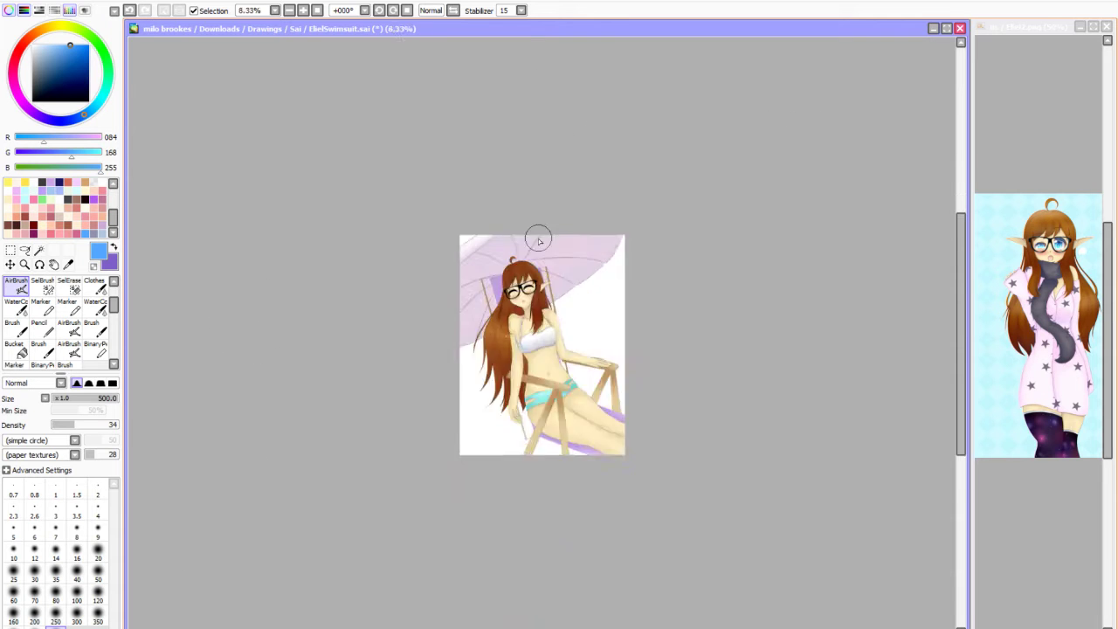
{"action": "scroll", "coordinate": [562, 287], "scroll_direction": "up", "scroll_amount": 4}
Bring out light highlights along the parasol ribs on the side of the pointed ear with the transparent Pencil at size 35.
{"action": "key", "text": "n"}
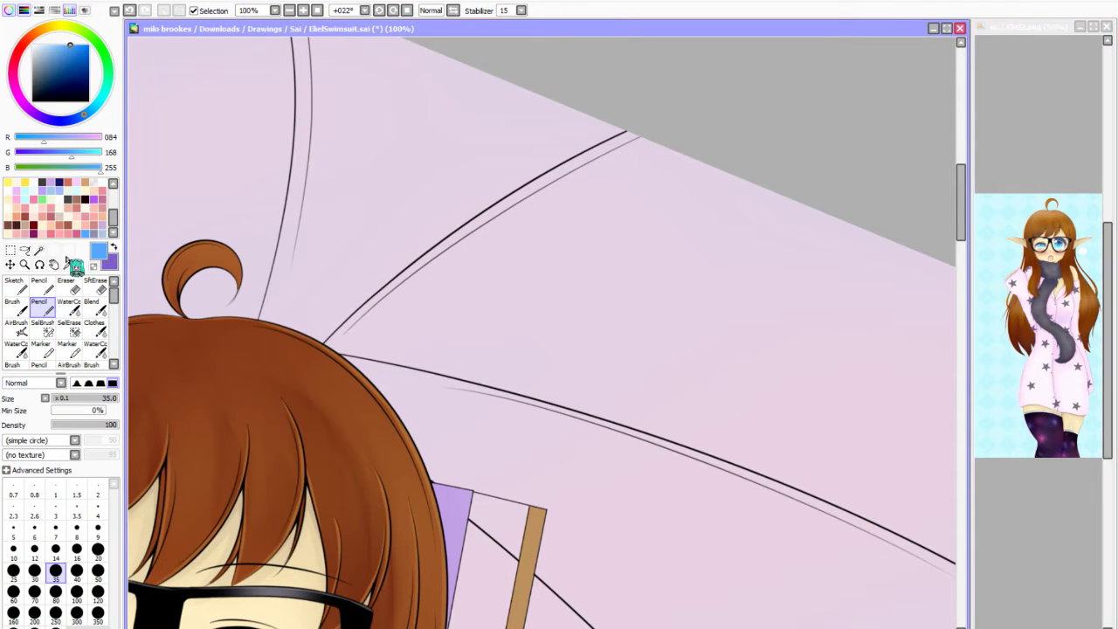
{"action": "scroll", "coordinate": [667, 110], "scroll_direction": "down", "scroll_amount": 4}
{"action": "scroll", "coordinate": [490, 246], "scroll_direction": "up", "scroll_amount": 3}
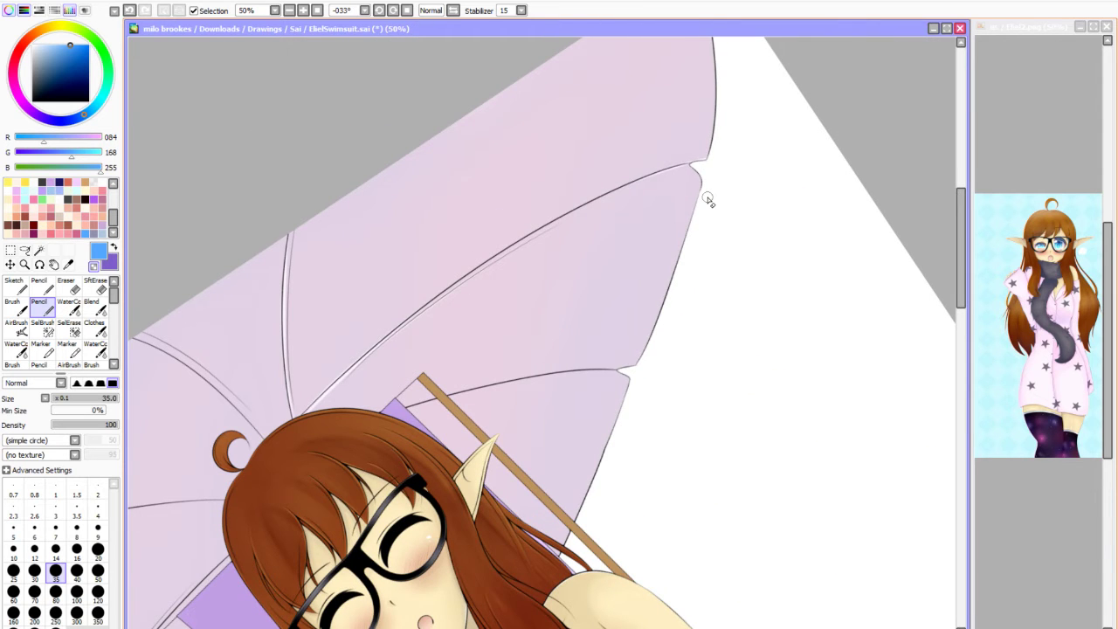
{"action": "scroll", "coordinate": [708, 201], "scroll_direction": "down", "scroll_amount": 3}
{"action": "scroll", "coordinate": [236, 425], "scroll_direction": "up", "scroll_amount": 4}
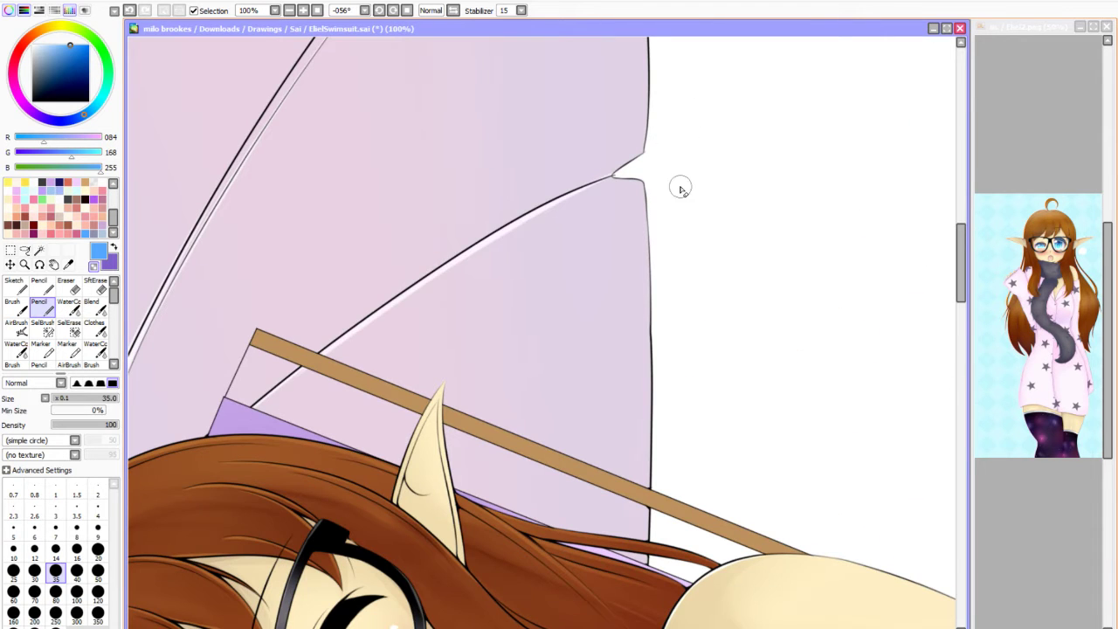
Highlight the remaining parasol ribs around the hair curl and the edge of the pale corner flap with the transparent Pencil.
{"action": "scroll", "coordinate": [679, 183], "scroll_direction": "down", "scroll_amount": 3}
{"action": "scroll", "coordinate": [516, 362], "scroll_direction": "up", "scroll_amount": 3}
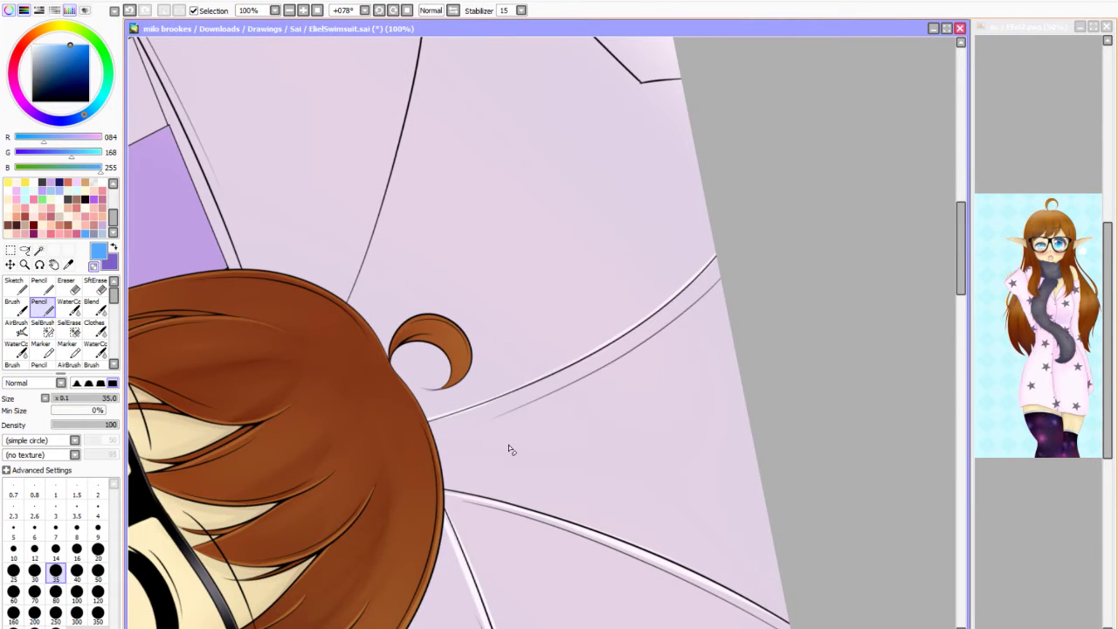
{"action": "scroll", "coordinate": [436, 426], "scroll_direction": "down", "scroll_amount": 3}
{"action": "scroll", "coordinate": [203, 476], "scroll_direction": "up", "scroll_amount": 3}
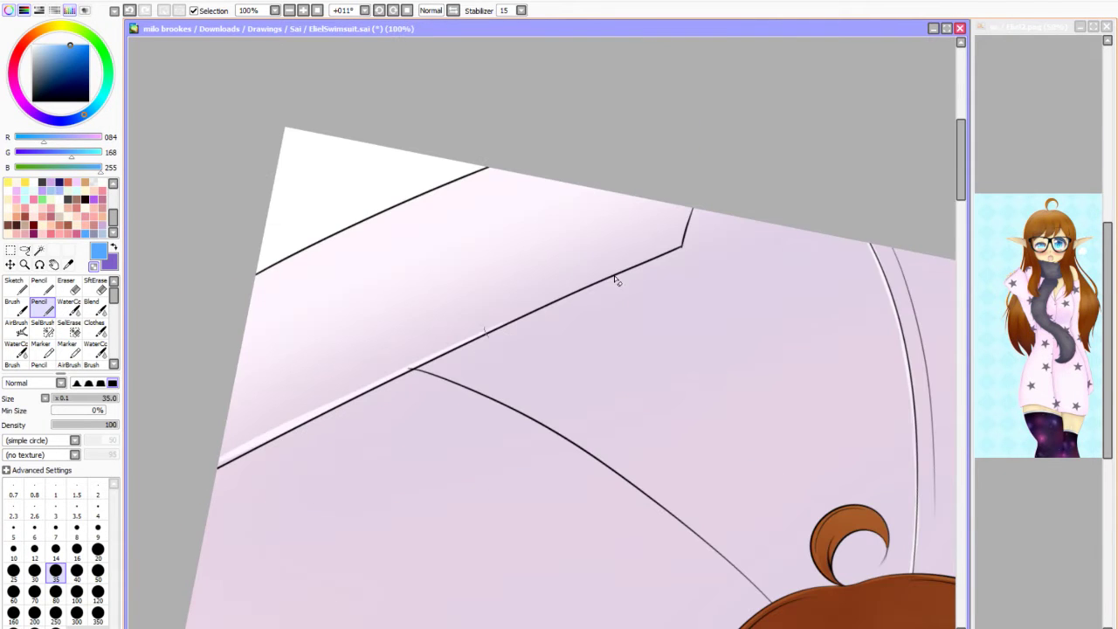
{"action": "scroll", "coordinate": [493, 241], "scroll_direction": "down", "scroll_amount": 3}
{"action": "scroll", "coordinate": [476, 244], "scroll_direction": "up", "scroll_amount": 2}
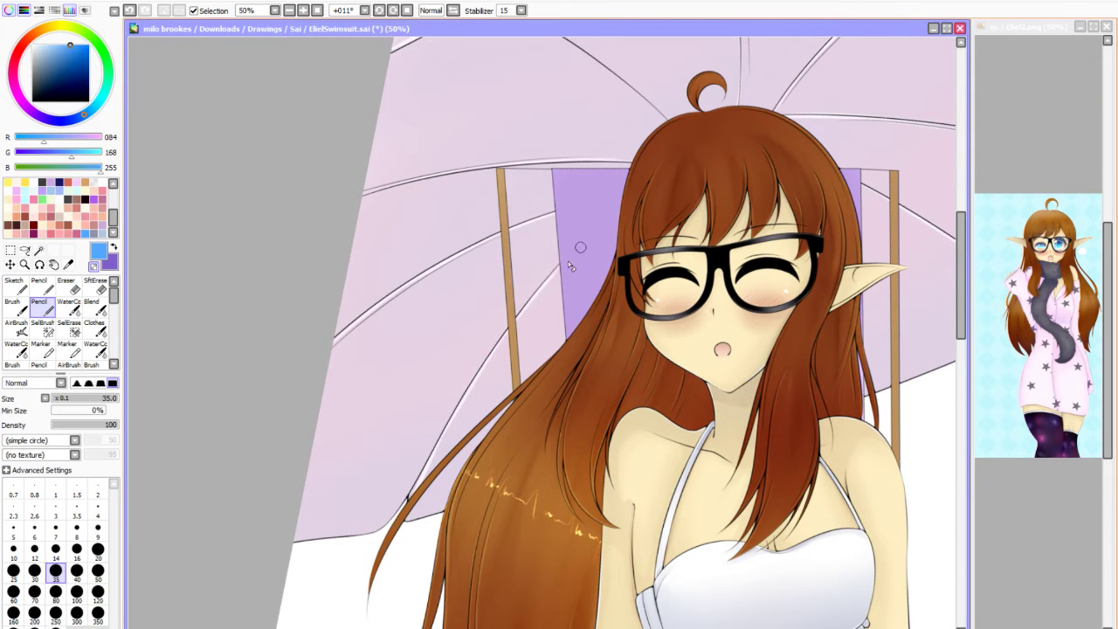
Examine the whole drawing upright at small zoom levels to judge the shaded parasol and chair.
{"action": "scroll", "coordinate": [584, 250], "scroll_direction": "down", "scroll_amount": 3}
{"action": "key", "text": "Delete"}
{"action": "scroll", "coordinate": [584, 251], "scroll_direction": "up", "scroll_amount": 1}
{"action": "scroll", "coordinate": [583, 251], "scroll_direction": "down", "scroll_amount": 1}
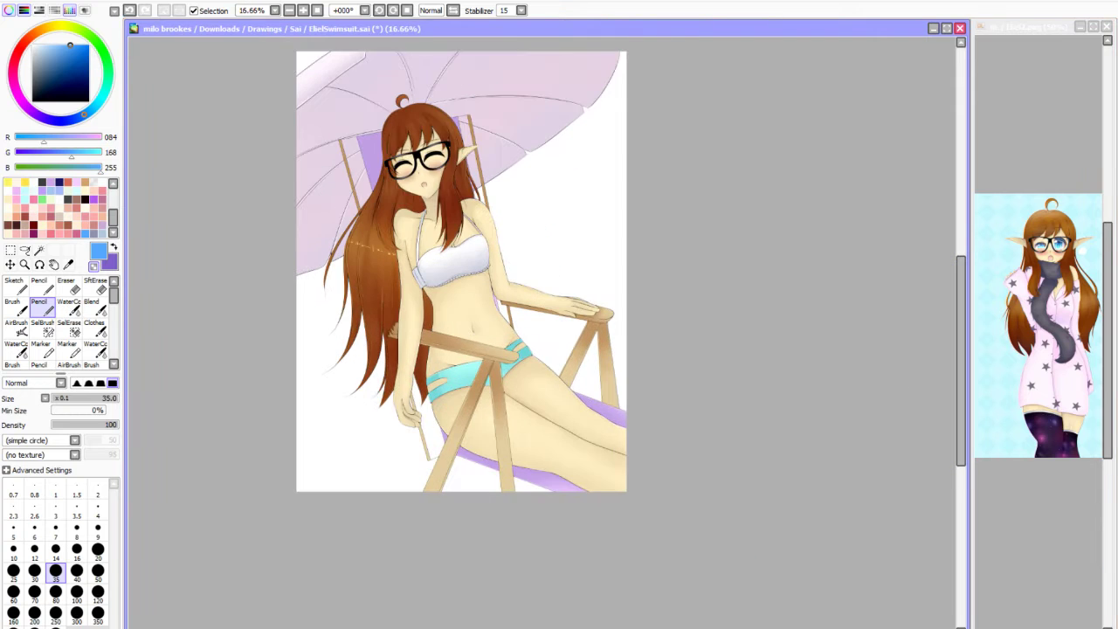
{"action": "scroll", "coordinate": [584, 251], "scroll_direction": "down", "scroll_amount": 2}
{"action": "scroll", "coordinate": [674, 290], "scroll_direction": "up", "scroll_amount": 2}
{"action": "left_click_drag", "start_coordinate": [674, 290], "coordinate": [673, 239]}
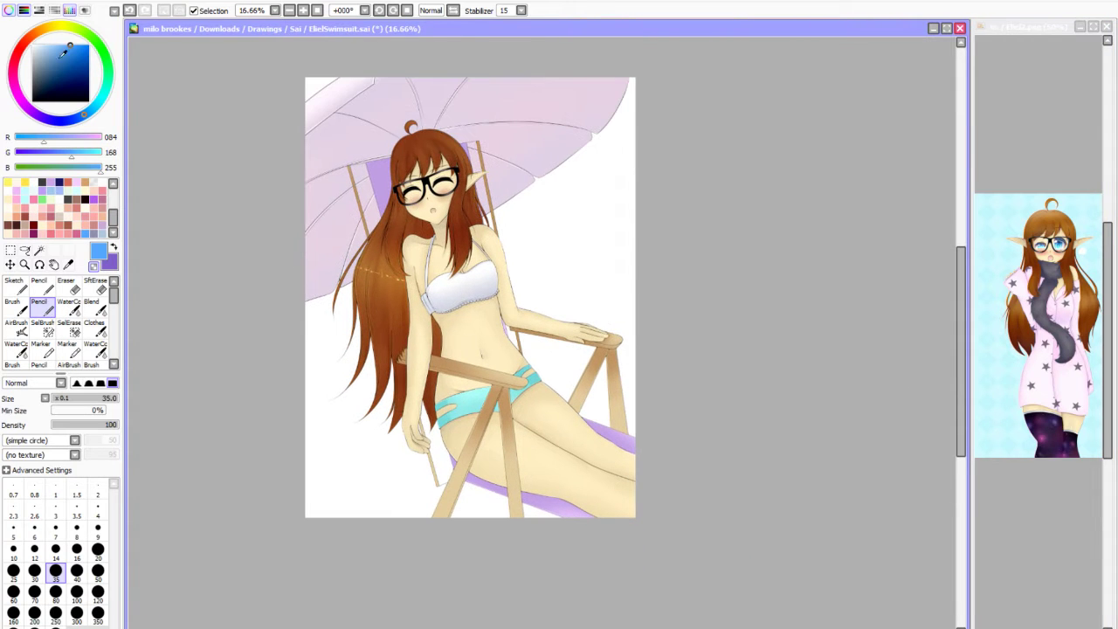
Paint the sandy ground behind the girl and chair in pale sand (255, 239, 207) with the Pencil at size 500.
{"action": "left_click", "coordinate": [477, 345], "text": "alt"}
{"action": "left_click", "coordinate": [49, 52]}
{"action": "mouse_move", "coordinate": [294, 401]}
{"action": "left_mouse_down"}
{"action": "mouse_move", "coordinate": [624, 424]}
{"action": "mouse_move", "coordinate": [295, 369]}
{"action": "mouse_move", "coordinate": [270, 404]}
{"action": "mouse_move", "coordinate": [295, 465]}
{"action": "mouse_move", "coordinate": [350, 490]}
{"action": "left_mouse_up"}
{"action": "scroll", "coordinate": [350, 489], "scroll_direction": "down", "scroll_amount": 1}
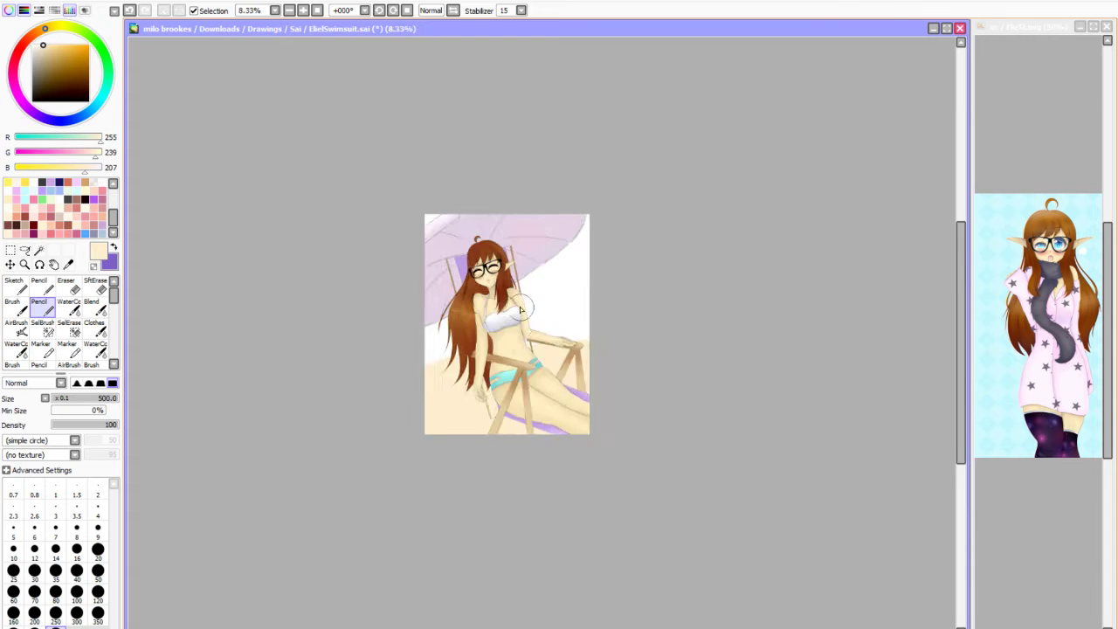
{"action": "scroll", "coordinate": [337, 387], "scroll_direction": "up", "scroll_amount": 2}
{"action": "scroll", "coordinate": [367, 411], "scroll_direction": "down", "scroll_amount": 2}
{"action": "scroll", "coordinate": [428, 418], "scroll_direction": "up", "scroll_amount": 1}
{"action": "mouse_move", "coordinate": [428, 418]}
{"action": "left_mouse_down"}
{"action": "mouse_move", "coordinate": [355, 447]}
{"action": "mouse_move", "coordinate": [498, 331]}
{"action": "left_mouse_up"}
{"action": "mouse_move", "coordinate": [664, 371]}
{"action": "left_mouse_down"}
{"action": "mouse_move", "coordinate": [370, 469]}
{"action": "mouse_move", "coordinate": [454, 445]}
{"action": "mouse_move", "coordinate": [670, 487]}
{"action": "mouse_move", "coordinate": [524, 515]}
{"action": "left_mouse_up"}
{"action": "scroll", "coordinate": [401, 257], "scroll_direction": "down", "scroll_amount": 1}
{"action": "scroll", "coordinate": [456, 243], "scroll_direction": "up", "scroll_amount": 1}
Fill the background above the sand with light sky blue (201, 244, 255) using the Pencil at size 500.
{"action": "left_click", "coordinate": [37, 46]}
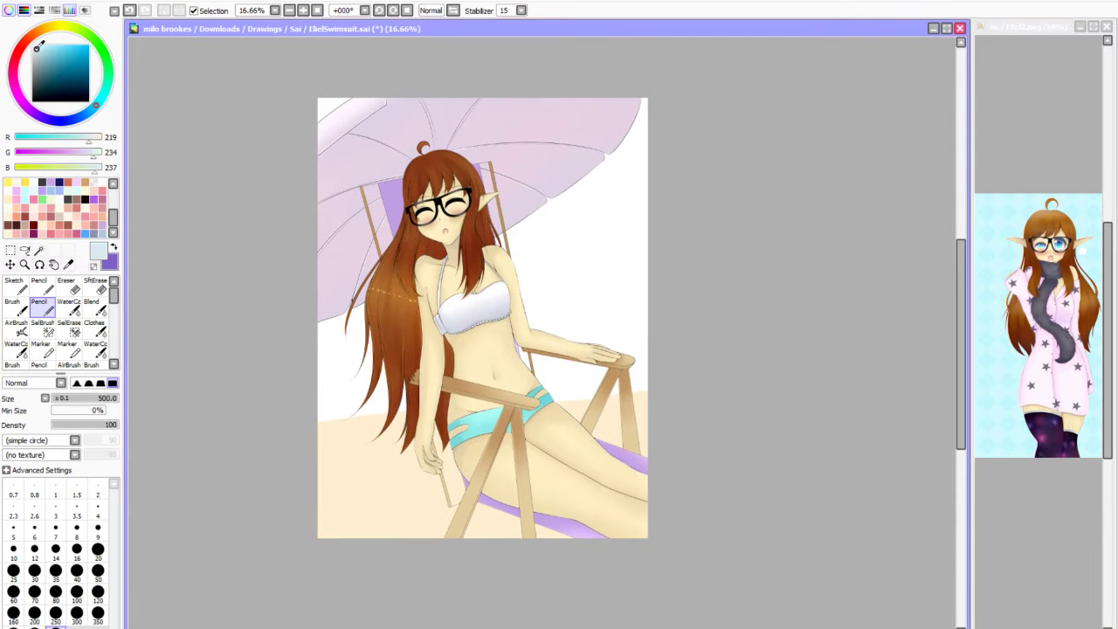
{"action": "mouse_move", "coordinate": [259, 374]}
{"action": "left_mouse_down"}
{"action": "mouse_move", "coordinate": [552, 250]}
{"action": "mouse_move", "coordinate": [553, 236]}
{"action": "left_mouse_up"}
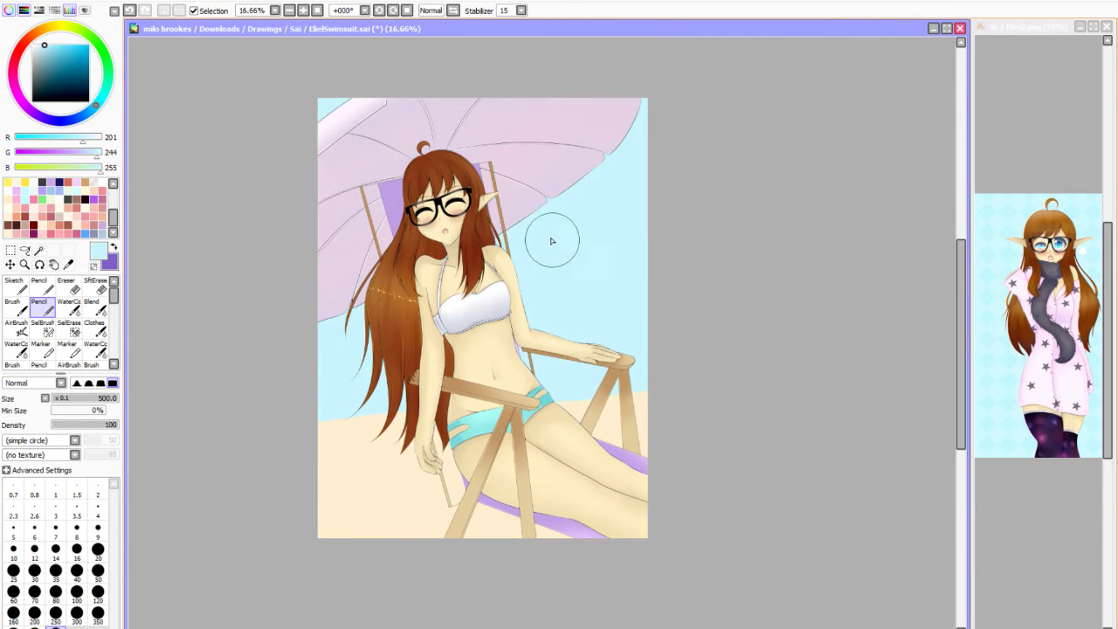
{"action": "scroll", "coordinate": [554, 237], "scroll_direction": "down", "scroll_amount": 1}
{"action": "scroll", "coordinate": [786, 262], "scroll_direction": "up", "scroll_amount": 3}
{"action": "scroll", "coordinate": [787, 262], "scroll_direction": "down", "scroll_amount": 1}
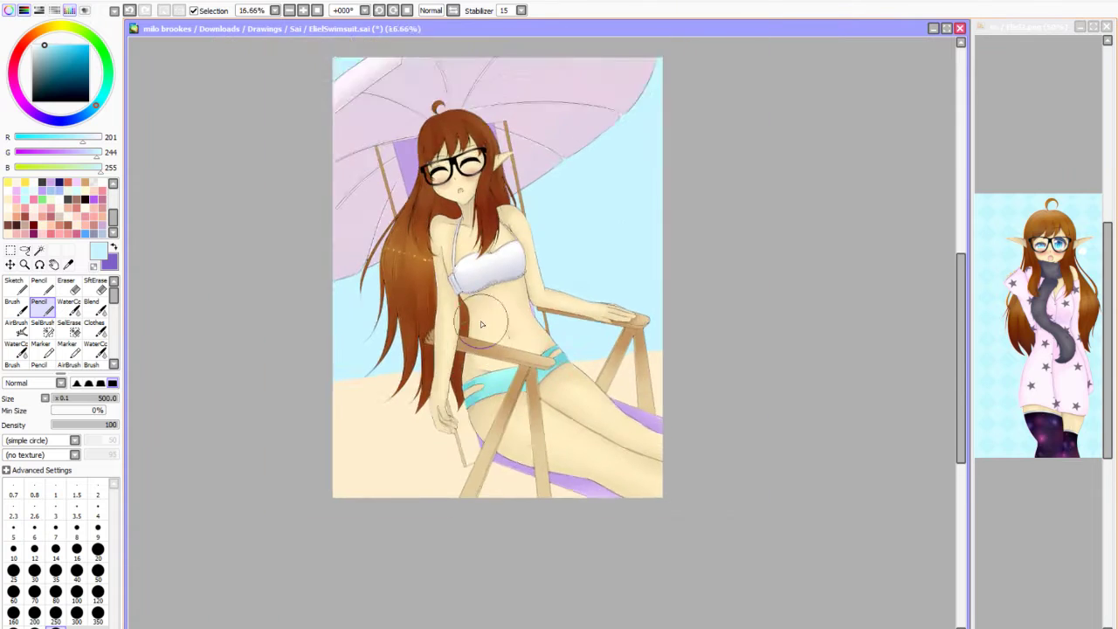
Shade the sand around the chair in light brown (213, 180, 138) with the AirBrush at size 500.
{"action": "scroll", "coordinate": [480, 320], "scroll_direction": "up", "scroll_amount": 1}
{"action": "left_click", "coordinate": [68, 263]}
{"action": "left_click", "coordinate": [398, 450]}
{"action": "key", "text": "v"}
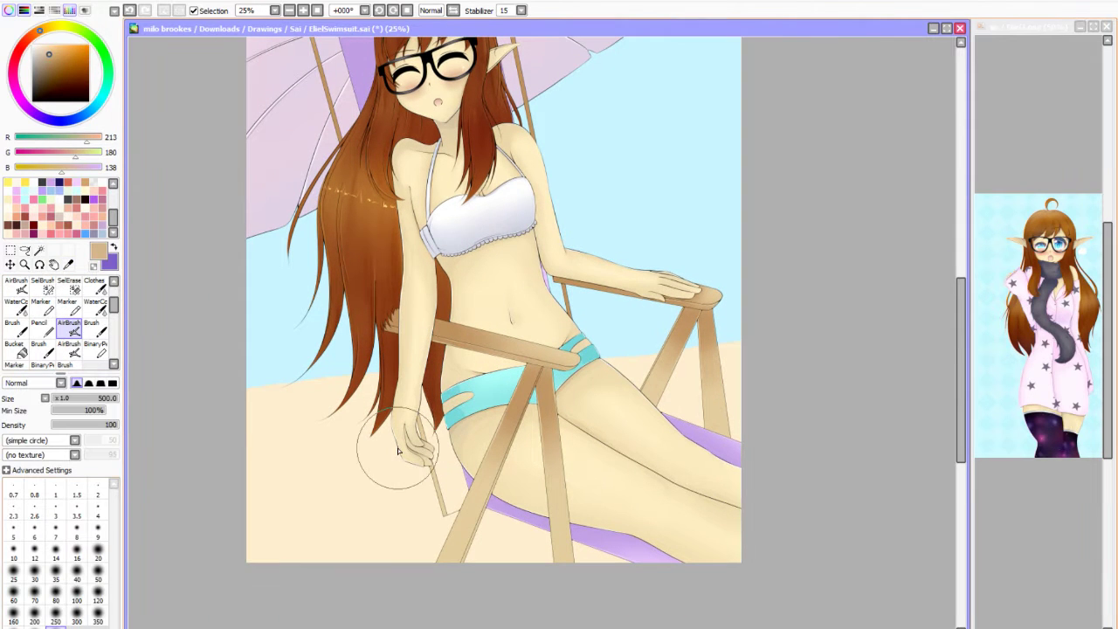
{"action": "mouse_move", "coordinate": [280, 521]}
{"action": "left_mouse_down"}
{"action": "mouse_move", "coordinate": [454, 557]}
{"action": "mouse_move", "coordinate": [380, 566]}
{"action": "mouse_move", "coordinate": [319, 482]}
{"action": "mouse_move", "coordinate": [285, 559]}
{"action": "left_mouse_up"}
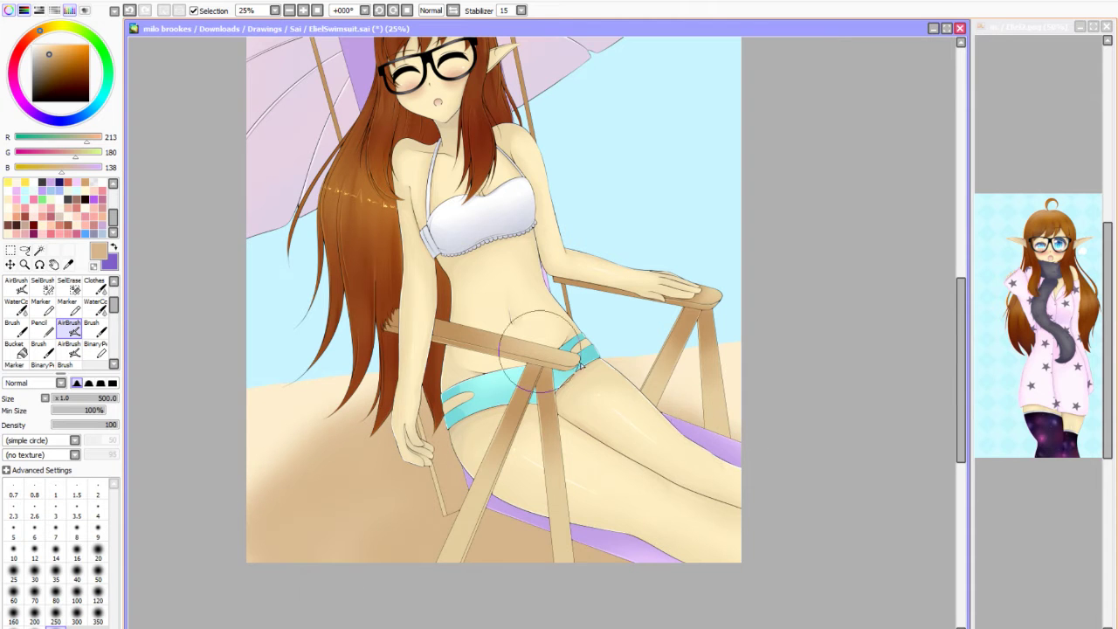
Smooth the light brown sand shading around the chair with the Marker and WaterColor brushes at size 500.
{"action": "scroll", "coordinate": [291, 527], "scroll_direction": "down", "scroll_amount": 3}
{"action": "scroll", "coordinate": [291, 527], "scroll_direction": "up", "scroll_amount": 3}
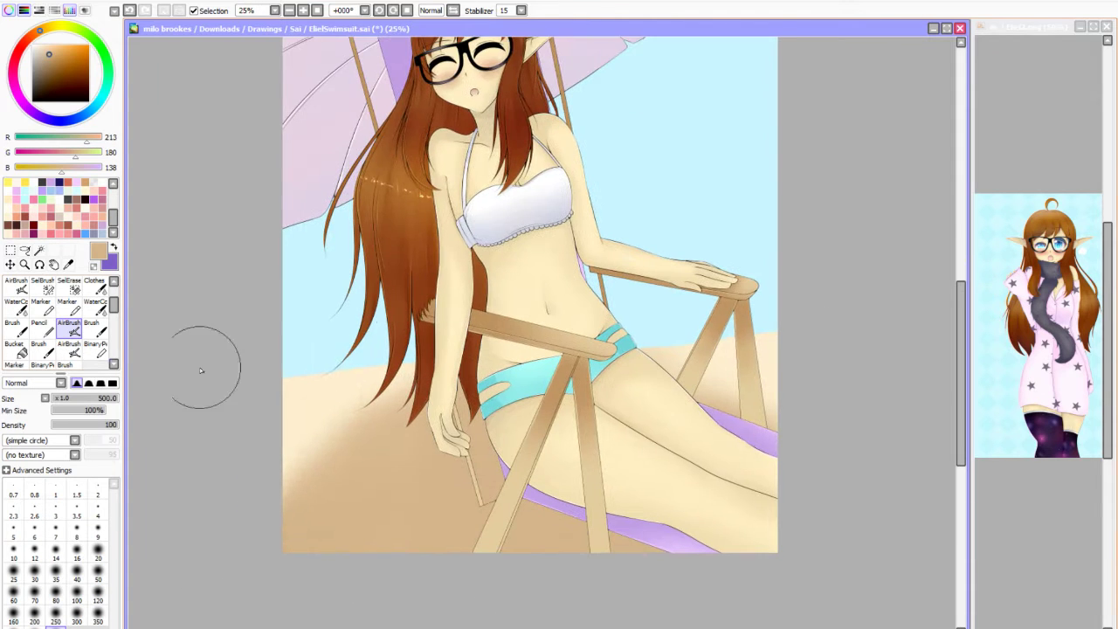
{"action": "left_click", "coordinate": [41, 301]}
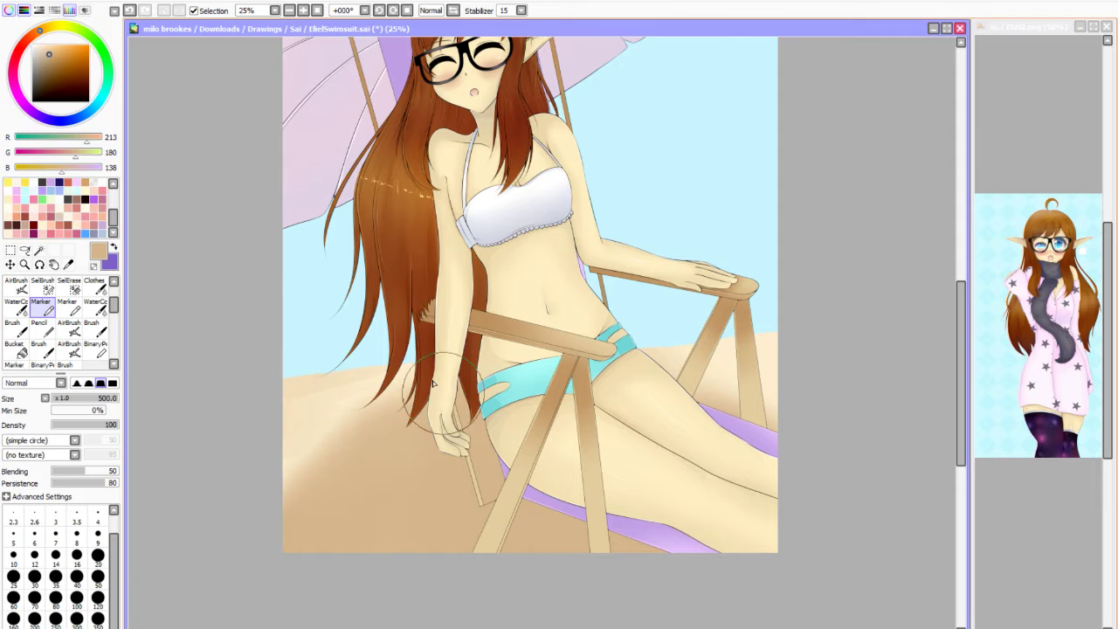
{"action": "scroll", "coordinate": [710, 412], "scroll_direction": "down", "scroll_amount": 3}
{"action": "scroll", "coordinate": [711, 412], "scroll_direction": "up", "scroll_amount": 3}
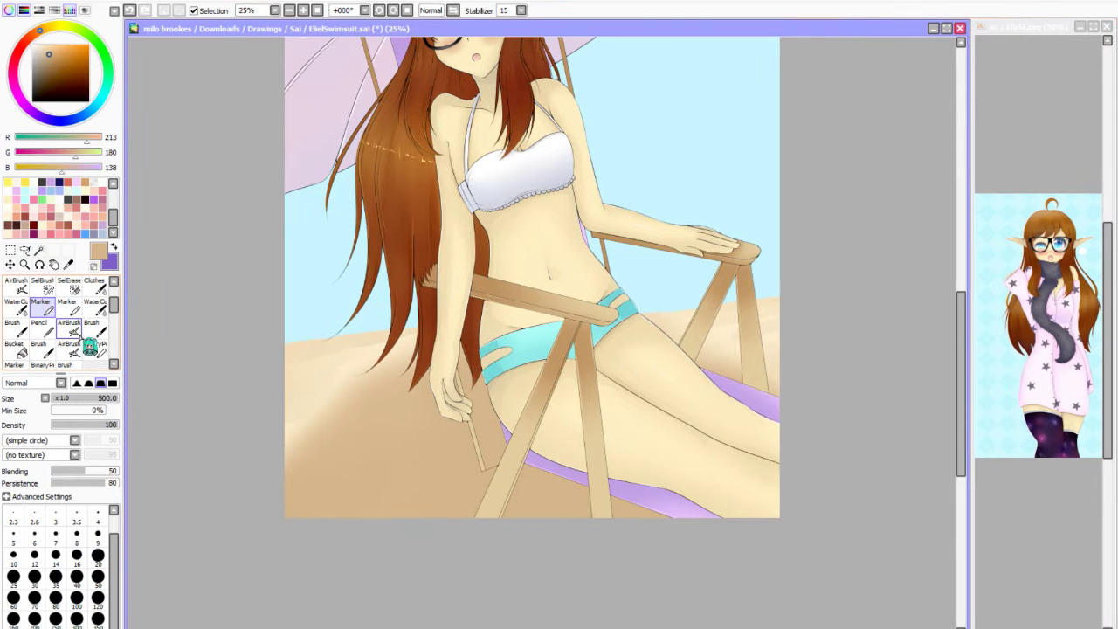
{"action": "left_click", "coordinate": [96, 301]}
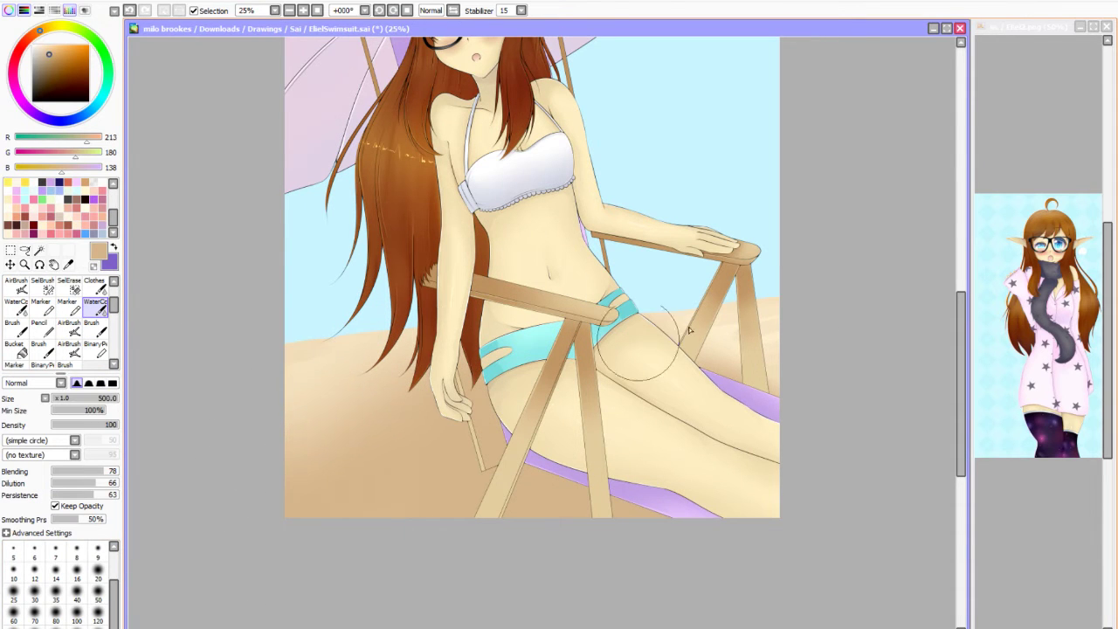
{"action": "scroll", "coordinate": [621, 347], "scroll_direction": "down", "scroll_amount": 3}
{"action": "scroll", "coordinate": [621, 347], "scroll_direction": "up", "scroll_amount": 3}
{"action": "left_click", "coordinate": [33, 310]}
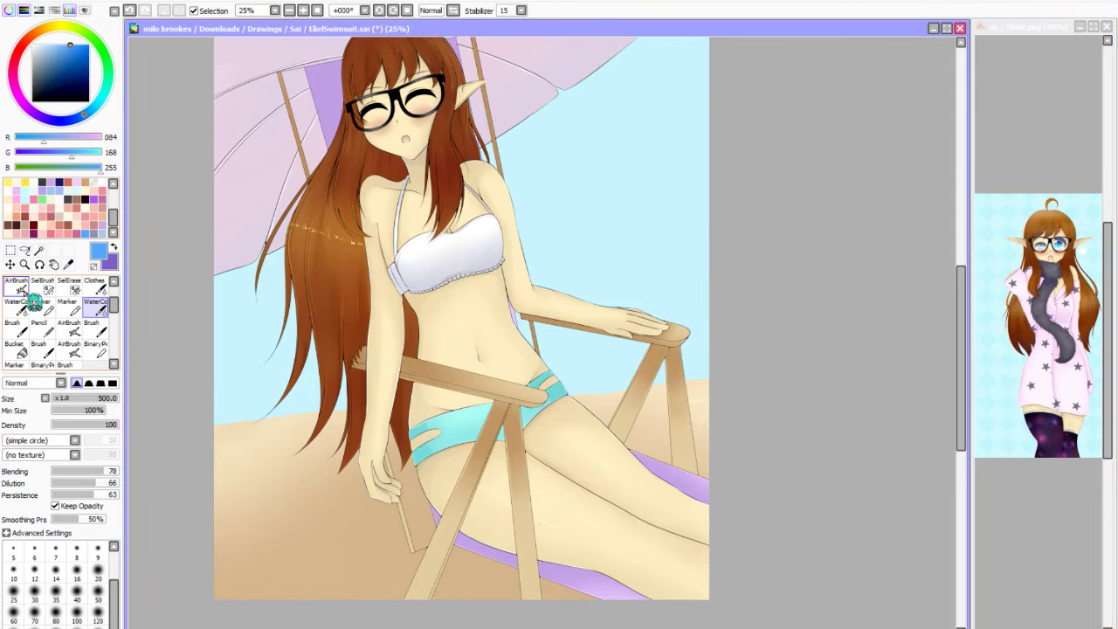
{"action": "left_click", "coordinate": [16, 286]}
{"action": "scroll", "coordinate": [473, 434], "scroll_direction": "down", "scroll_amount": 3}
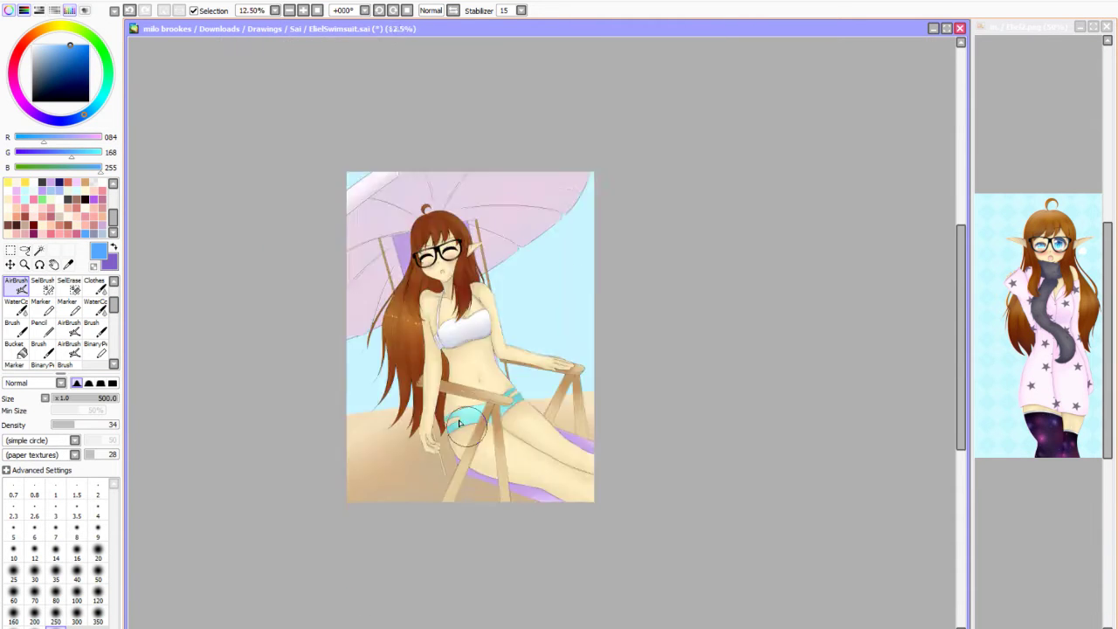
{"action": "scroll", "coordinate": [473, 434], "scroll_direction": "up", "scroll_amount": 3}
Paint darker brown (189, 148, 115) streaks across the sand with the Marker at size 500.
{"action": "left_click", "coordinate": [317, 423], "text": "alt"}
{"action": "left_click", "coordinate": [52, 63]}
{"action": "left_click", "coordinate": [41, 308]}
{"action": "left_click", "coordinate": [350, 385], "text": "alt"}
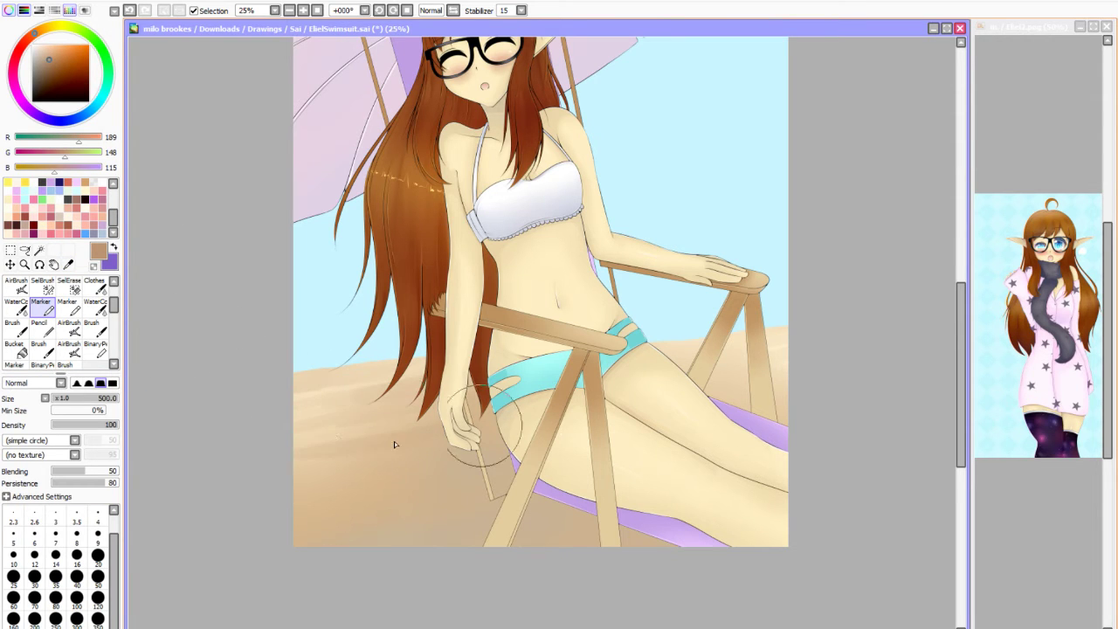
{"action": "mouse_move", "coordinate": [503, 450]}
{"action": "left_mouse_down"}
{"action": "mouse_move", "coordinate": [486, 512]}
{"action": "mouse_move", "coordinate": [552, 573]}
{"action": "left_mouse_up"}
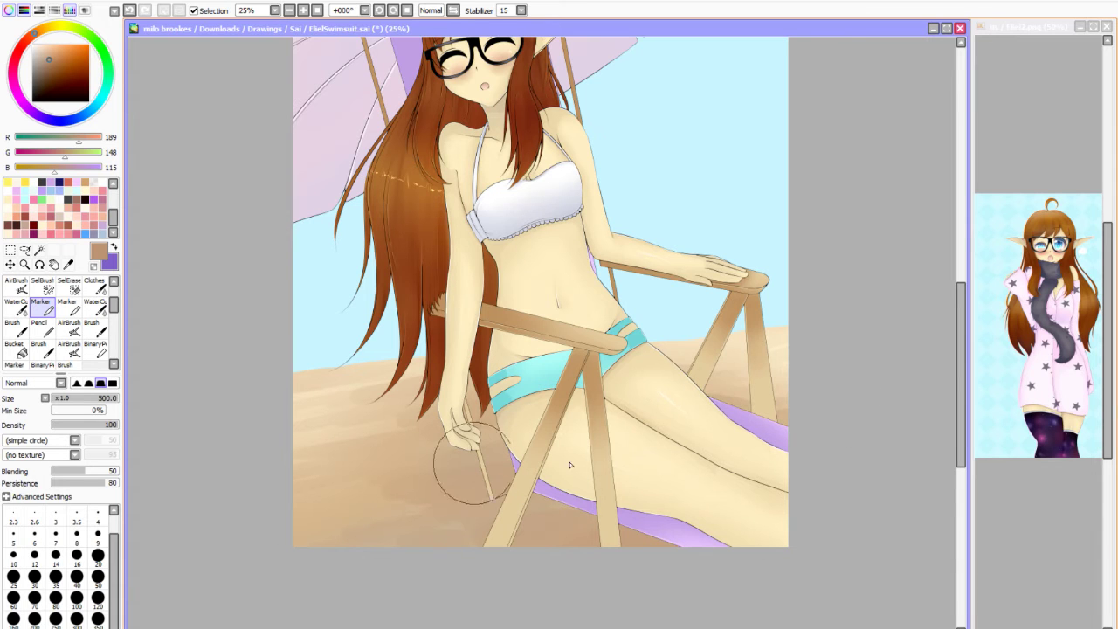
{"action": "scroll", "coordinate": [787, 389], "scroll_direction": "down", "scroll_amount": 3}
{"action": "scroll", "coordinate": [787, 389], "scroll_direction": "up", "scroll_amount": 3}
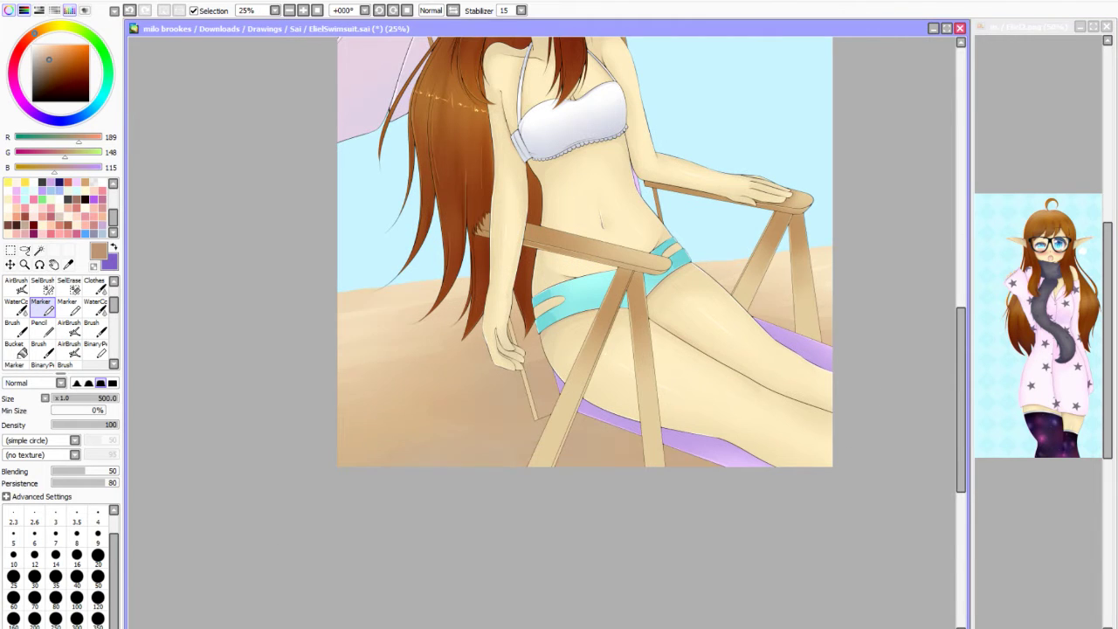
{"action": "scroll", "coordinate": [559, 349], "scroll_direction": "down", "scroll_amount": 3}
{"action": "scroll", "coordinate": [288, 258], "scroll_direction": "up", "scroll_amount": 3}
Cut thin pale streaks into the sand shading using the Pencil with transparent colour at size 50.
{"action": "key", "text": "n"}
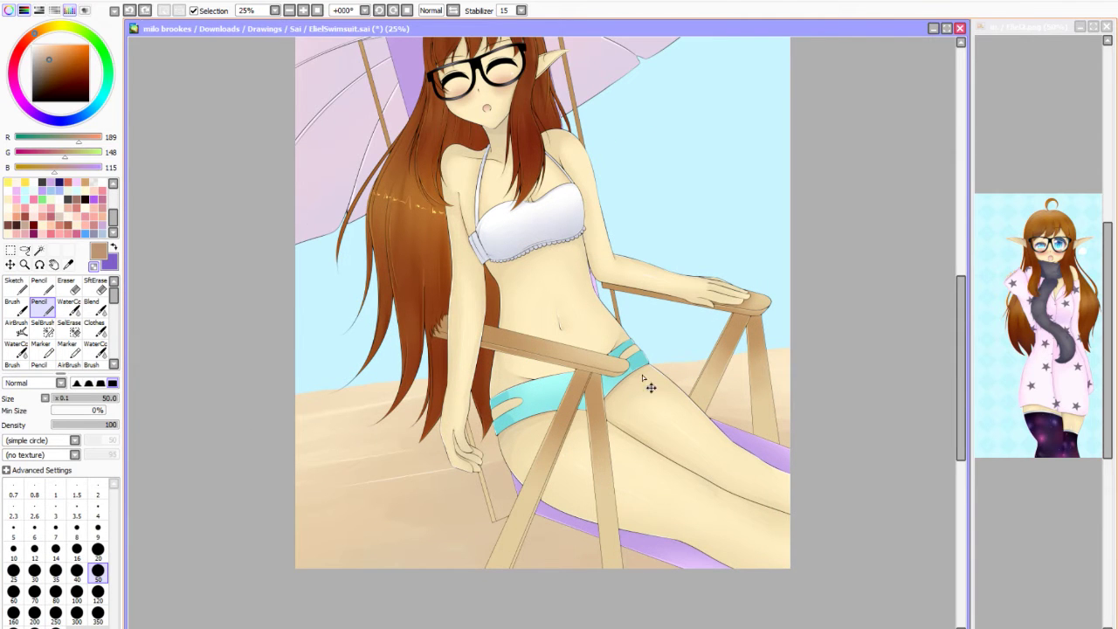
{"action": "scroll", "coordinate": [446, 552], "scroll_direction": "down", "scroll_amount": 3}
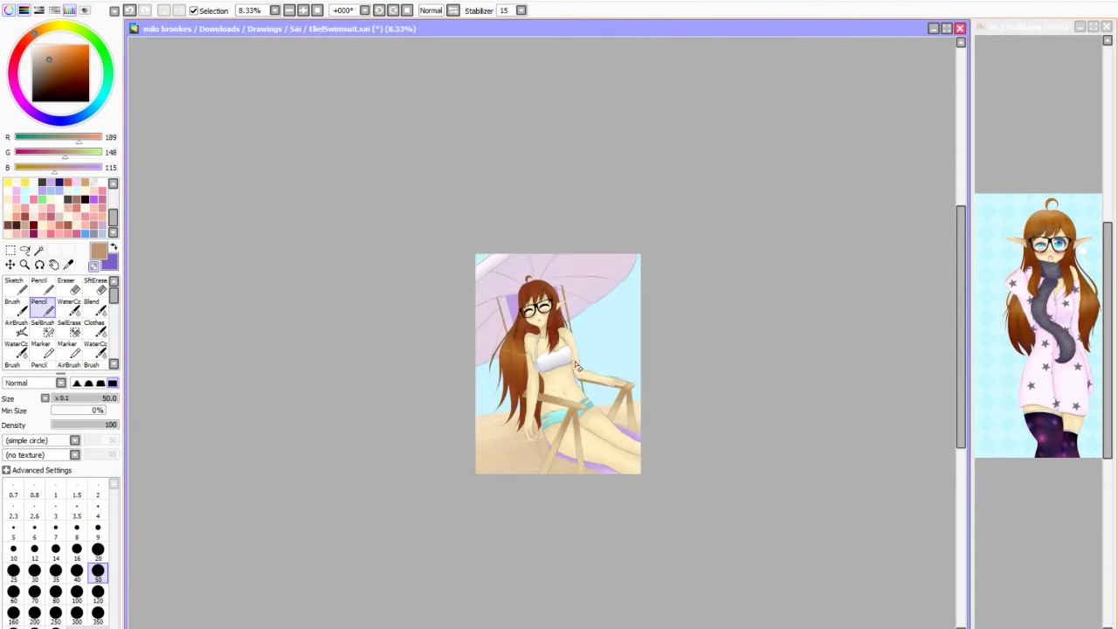
{"action": "scroll", "coordinate": [522, 350], "scroll_direction": "up", "scroll_amount": 4}
{"action": "scroll", "coordinate": [784, 308], "scroll_direction": "down", "scroll_amount": 3}
{"action": "scroll", "coordinate": [469, 361], "scroll_direction": "up", "scroll_amount": 5}
{"action": "scroll", "coordinate": [472, 385], "scroll_direction": "down", "scroll_amount": 1}
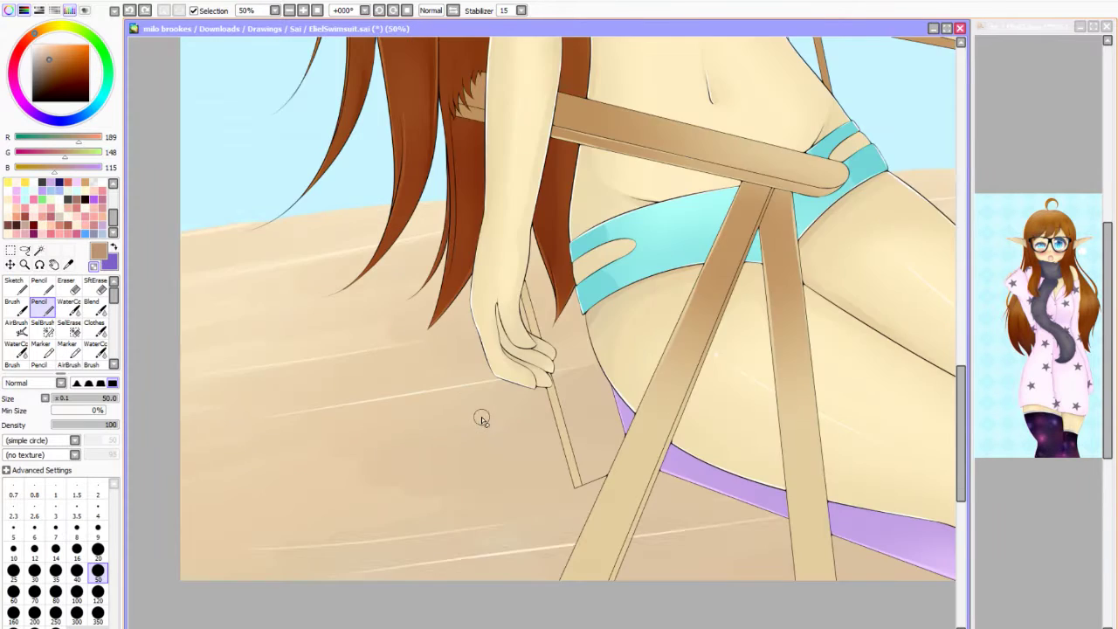
{"action": "left_click_drag", "start_coordinate": [912, 188], "coordinate": [826, 210]}
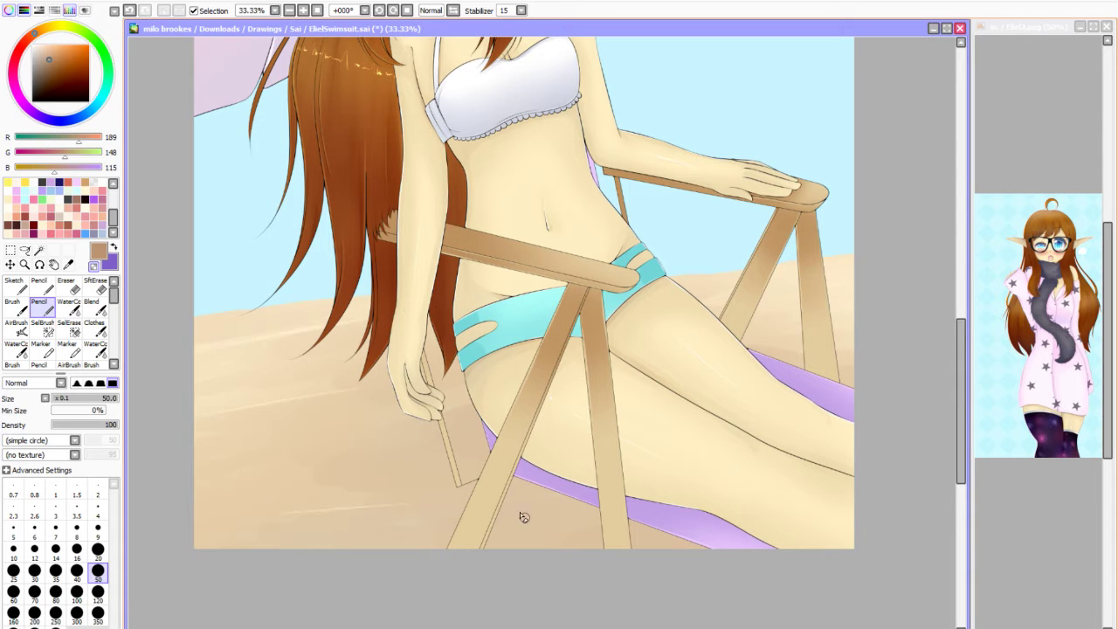
{"action": "scroll", "coordinate": [797, 306], "scroll_direction": "down", "scroll_amount": 2}
{"action": "scroll", "coordinate": [519, 499], "scroll_direction": "up", "scroll_amount": 2}
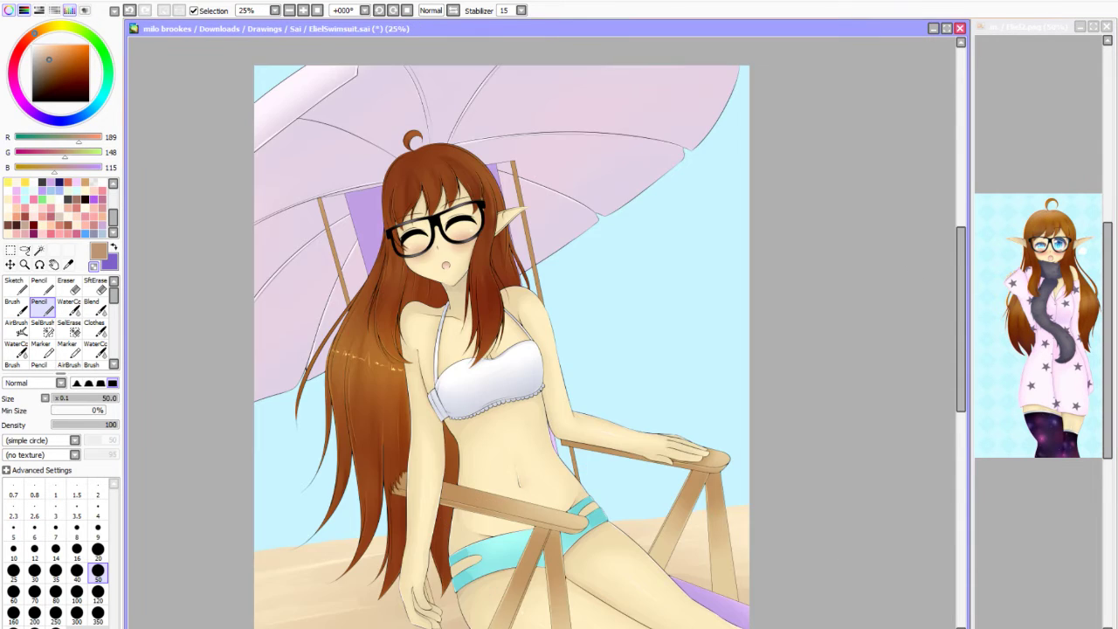
Try to airbrush a blue (138, 213, 255) band across the middle of the sky at size 500.
{"action": "scroll", "coordinate": [519, 499], "scroll_direction": "down", "scroll_amount": 2}
{"action": "scroll", "coordinate": [519, 499], "scroll_direction": "up", "scroll_amount": 1}
{"action": "left_click", "coordinate": [68, 264]}
{"action": "left_click", "coordinate": [679, 283]}
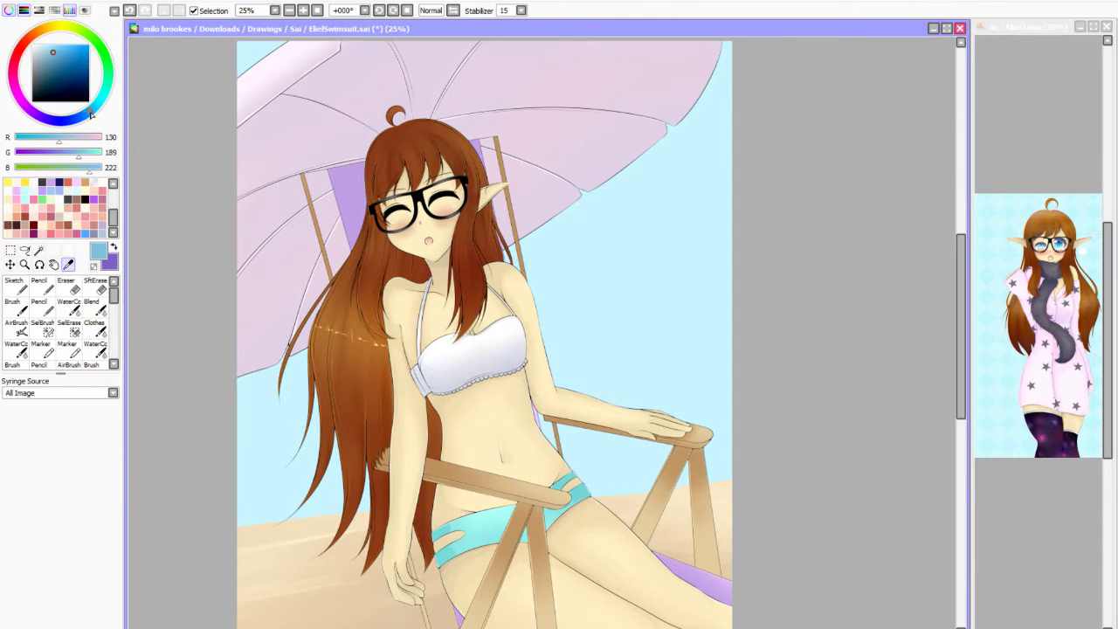
{"action": "left_click", "coordinate": [61, 40]}
{"action": "left_click", "coordinate": [38, 302]}
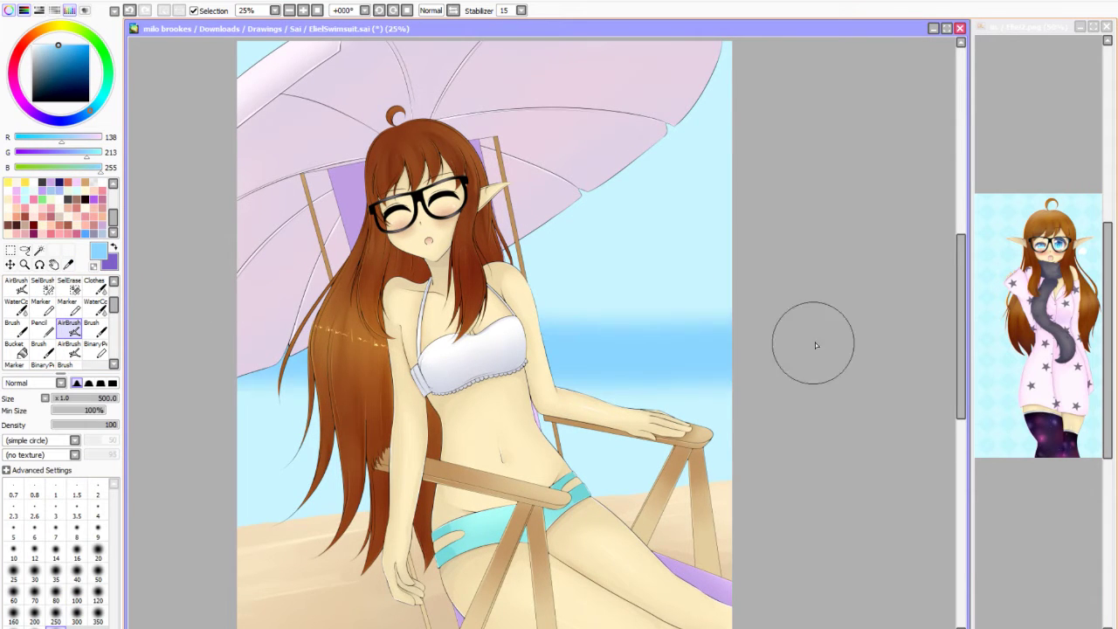
{"action": "left_click_drag", "start_coordinate": [754, 350], "coordinate": [747, 359]}
Paint flat sky bands in blue (138, 213, 255) and stronger blue (78, 148, 255) above it with the Pencil at size 500.
{"action": "mouse_move", "coordinate": [629, 367]}
{"action": "left_mouse_down"}
{"action": "mouse_move", "coordinate": [612, 227]}
{"action": "mouse_move", "coordinate": [682, 96]}
{"action": "left_mouse_up"}
{"action": "scroll", "coordinate": [477, 332], "scroll_direction": "down", "scroll_amount": 1}
{"action": "scroll", "coordinate": [477, 332], "scroll_direction": "up", "scroll_amount": 1}
{"action": "left_click", "coordinate": [84, 119]}
{"action": "left_click_drag", "start_coordinate": [618, 195], "coordinate": [629, 288]}
{"action": "left_click_drag", "start_coordinate": [524, 297], "coordinate": [690, 131]}
{"action": "left_click_drag", "start_coordinate": [269, 148], "coordinate": [244, 127]}
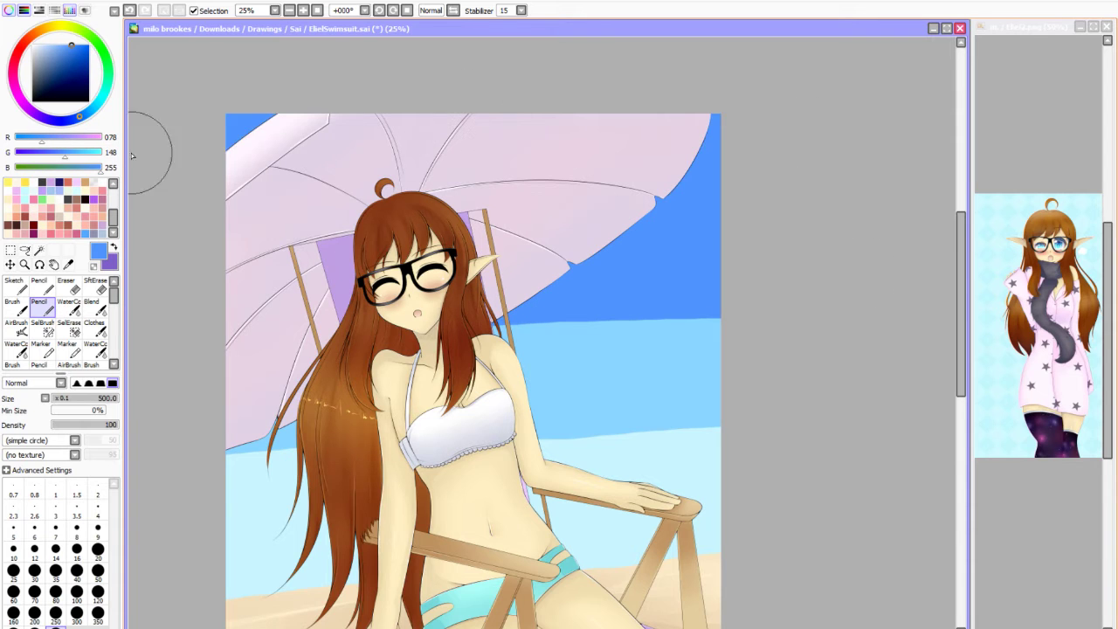
Paint the topmost sky band in deep blue (49, 103, 219) with the Pencil at size 500.
{"action": "scroll", "coordinate": [480, 262], "scroll_direction": "down", "scroll_amount": 1}
{"action": "scroll", "coordinate": [480, 262], "scroll_direction": "up", "scroll_amount": 1}
{"action": "left_click_drag", "start_coordinate": [690, 123], "coordinate": [486, 138]}
{"action": "left_click", "coordinate": [88, 45]}
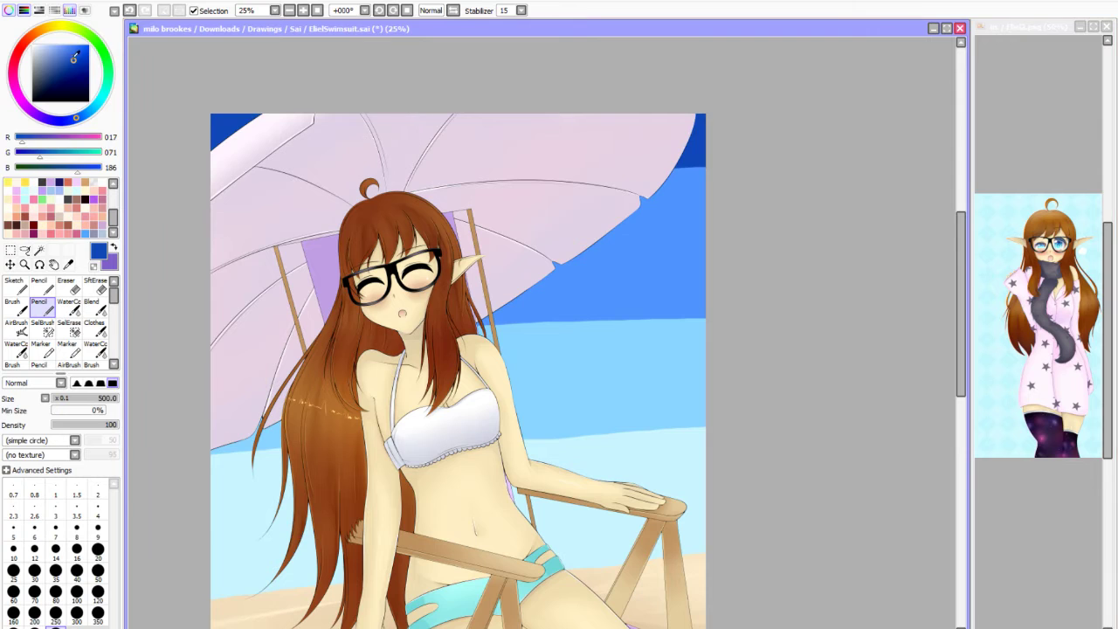
{"action": "scroll", "coordinate": [161, 140], "scroll_direction": "down", "scroll_amount": 1}
Blend the blue sky bands into a smooth gradient with the WaterColor brush at size 500.
{"action": "left_click", "coordinate": [94, 348]}
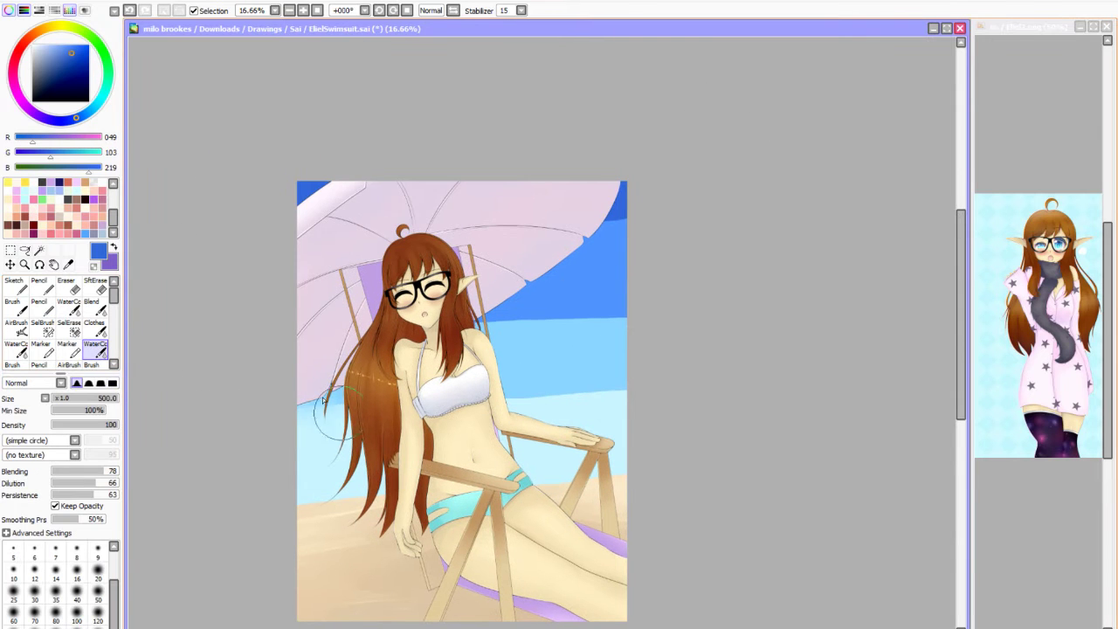
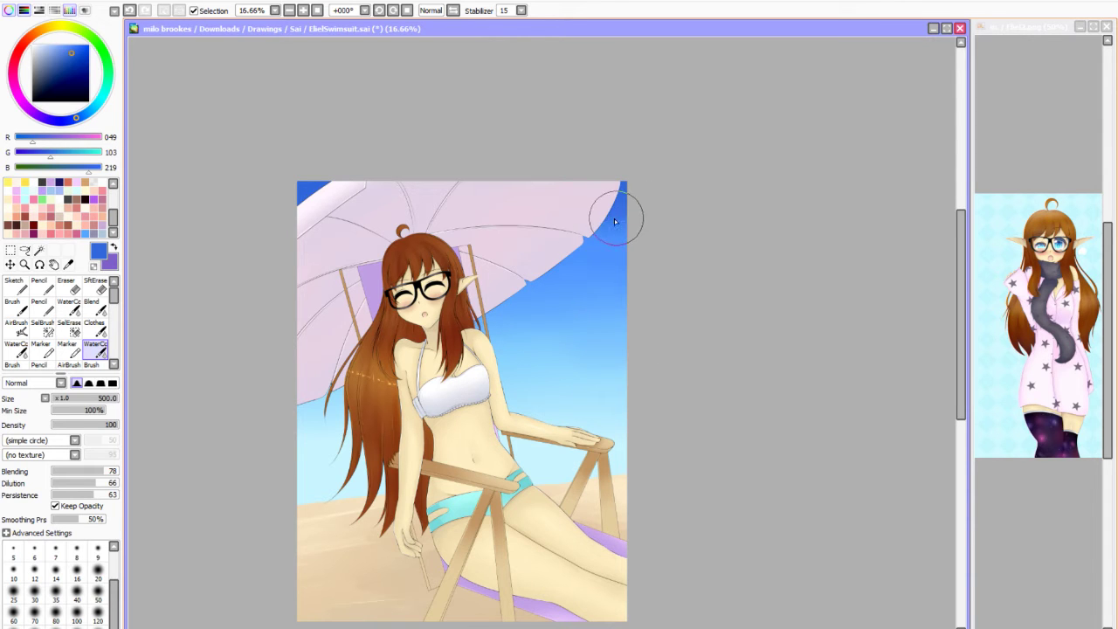
{"action": "scroll", "coordinate": [293, 291], "scroll_direction": "down", "scroll_amount": 3}
{"action": "scroll", "coordinate": [275, 304], "scroll_direction": "up", "scroll_amount": 3}
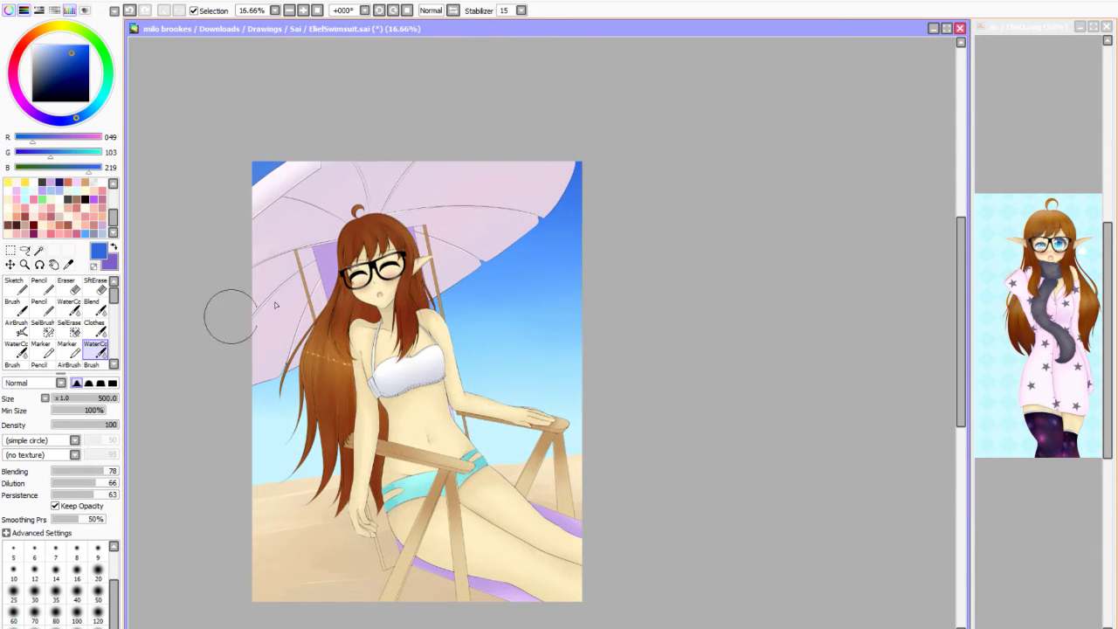
{"action": "left_click_drag", "start_coordinate": [549, 341], "coordinate": [488, 377]}
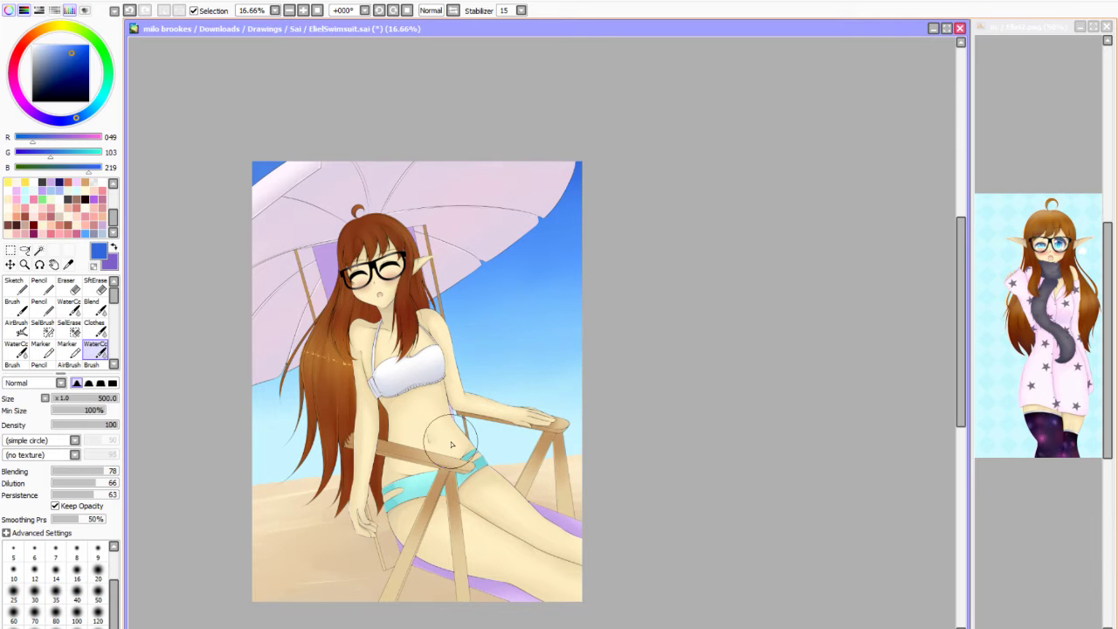
{"action": "scroll", "coordinate": [451, 445], "scroll_direction": "down", "scroll_amount": 1}
{"action": "scroll", "coordinate": [524, 350], "scroll_direction": "up", "scroll_amount": 2}
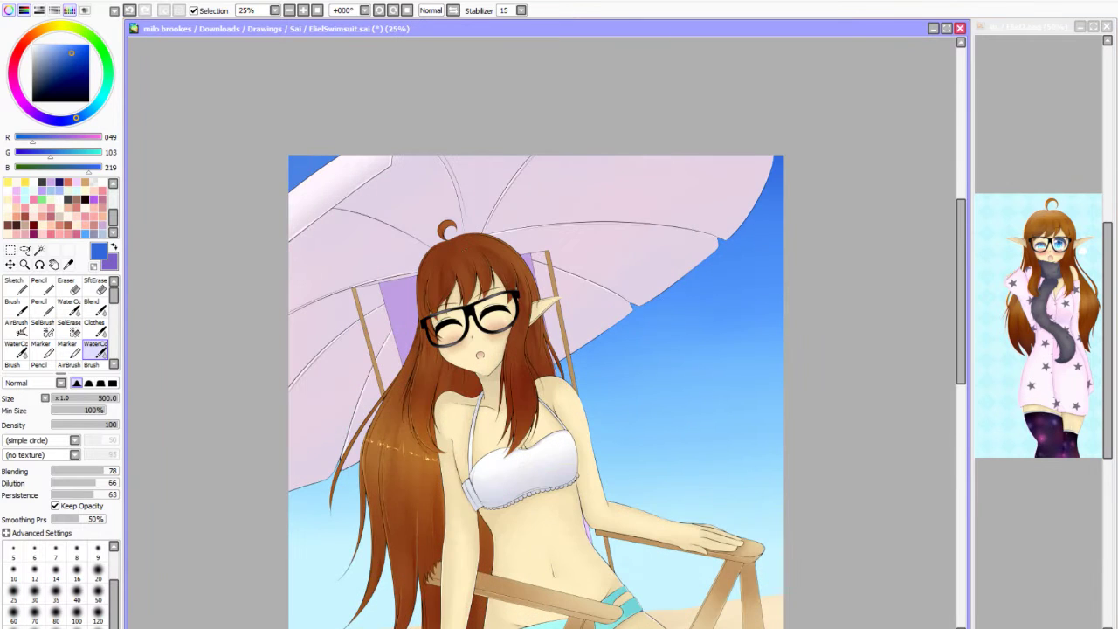
Airbrush a light cyan (162, 250, 255) glow into the sky's upper-left corner at size 500.
{"action": "left_click", "coordinate": [16, 330]}
{"action": "scroll", "coordinate": [329, 344], "scroll_direction": "down", "scroll_amount": 1}
{"action": "scroll", "coordinate": [61, 323], "scroll_direction": "down", "scroll_amount": 1}
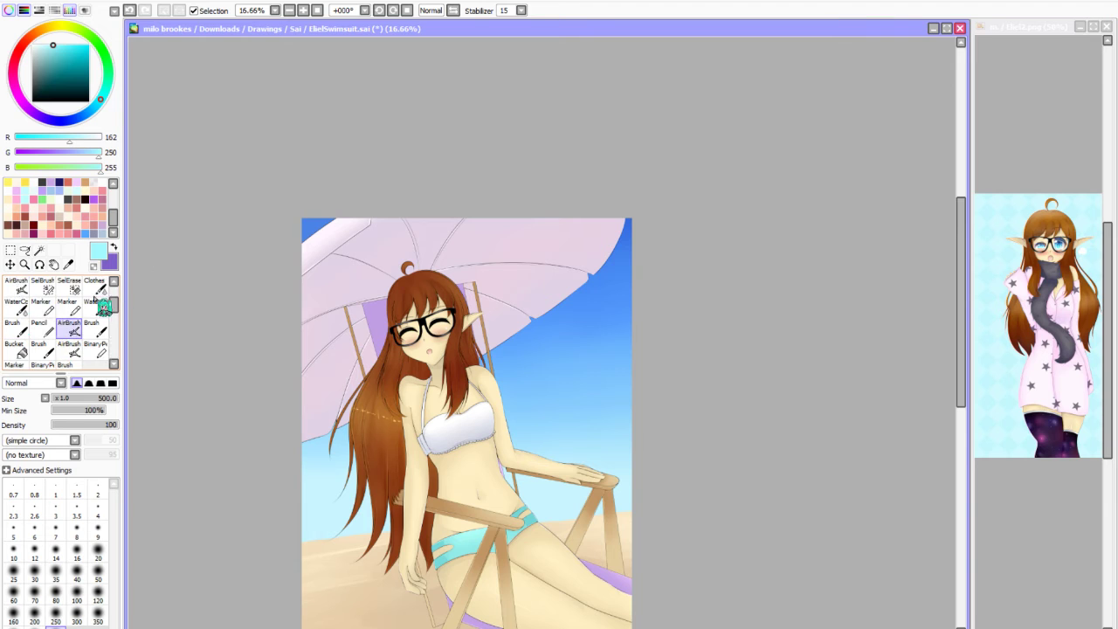
{"action": "scroll", "coordinate": [335, 277], "scroll_direction": "up", "scroll_amount": 1}
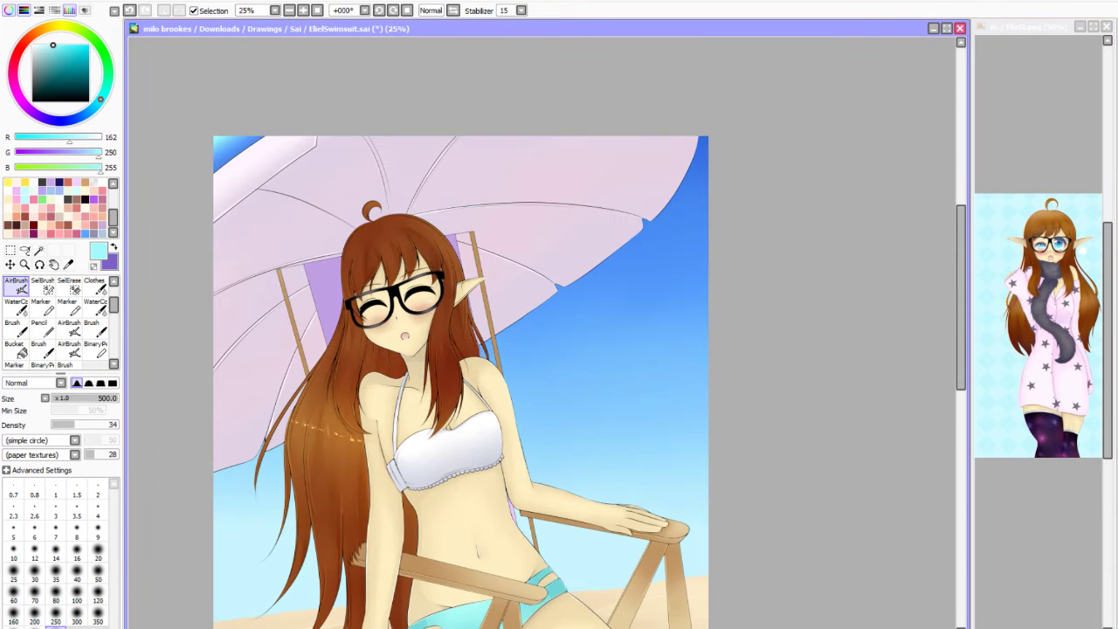
Airbrush a soft grey shadow behind the girl's head onto the chair back and parasol at size 500.
{"action": "left_click", "coordinate": [191, 233], "text": "alt"}
{"action": "scroll", "coordinate": [131, 234], "scroll_direction": "down", "scroll_amount": 2}
{"action": "scroll", "coordinate": [131, 234], "scroll_direction": "up", "scroll_amount": 1}
{"action": "scroll", "coordinate": [131, 234], "scroll_direction": "down", "scroll_amount": 1}
{"action": "scroll", "coordinate": [449, 362], "scroll_direction": "up", "scroll_amount": 2}
{"action": "scroll", "coordinate": [449, 361], "scroll_direction": "down", "scroll_amount": 1}
{"action": "left_click", "coordinate": [375, 325], "text": "alt"}
{"action": "scroll", "coordinate": [449, 361], "scroll_direction": "up", "scroll_amount": 1}
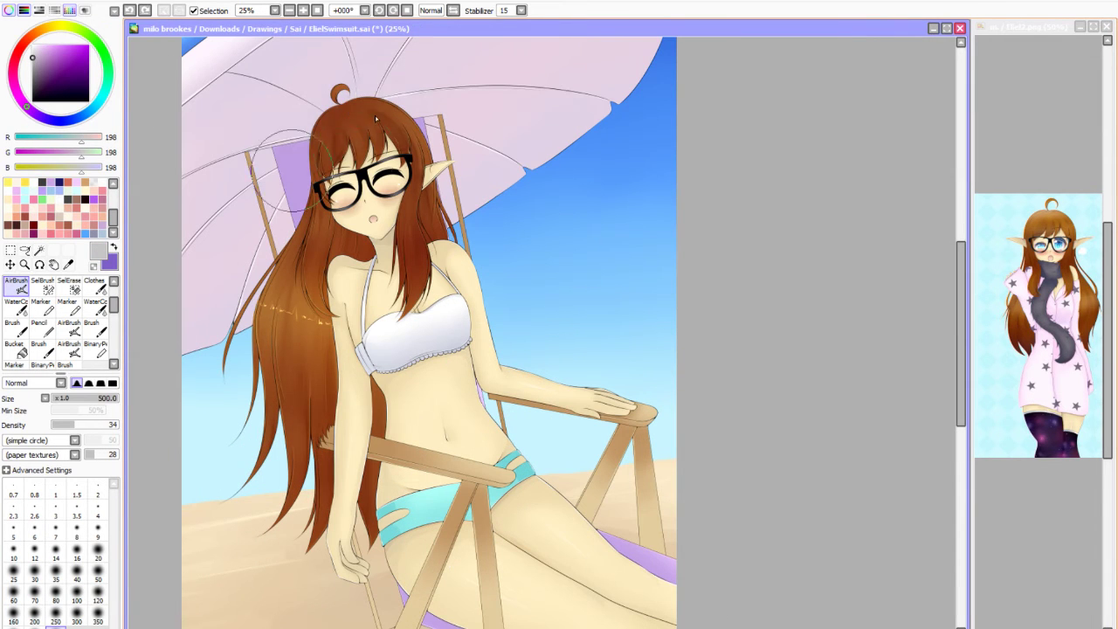
{"action": "left_click", "coordinate": [163, 223], "text": "alt"}
{"action": "left_click", "coordinate": [69, 327]}
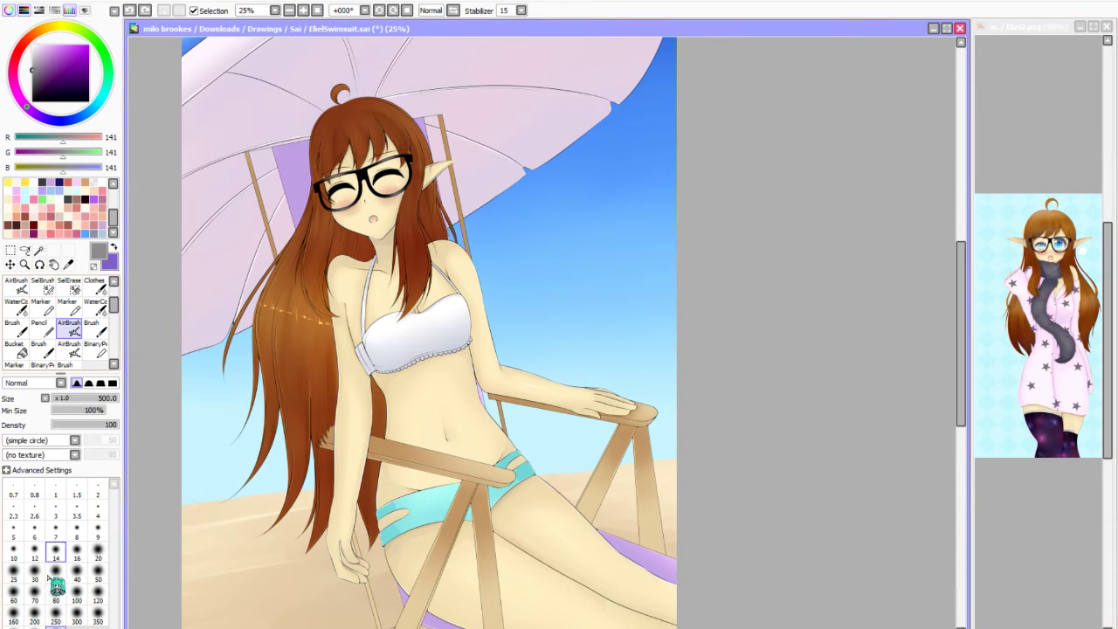
{"action": "left_click", "coordinate": [278, 81], "text": "alt"}
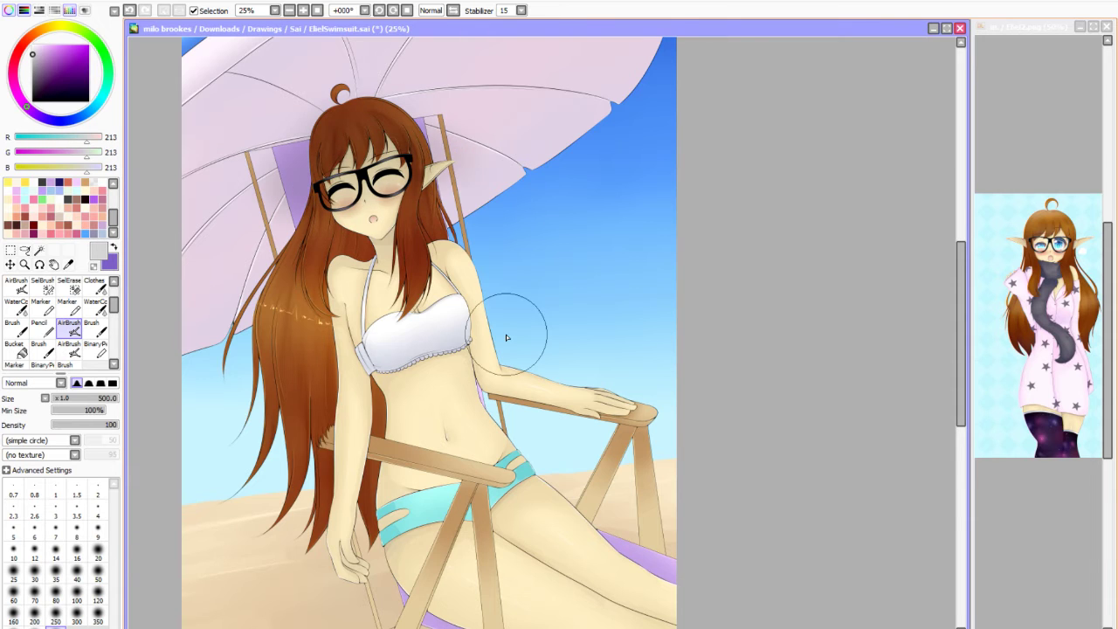
Shade the girl's face, upper body and bikini top in light grey (213, 213, 213) with the AirBrush at size 500.
{"action": "scroll", "coordinate": [499, 324], "scroll_direction": "down", "scroll_amount": 1}
{"action": "scroll", "coordinate": [577, 254], "scroll_direction": "up", "scroll_amount": 1}
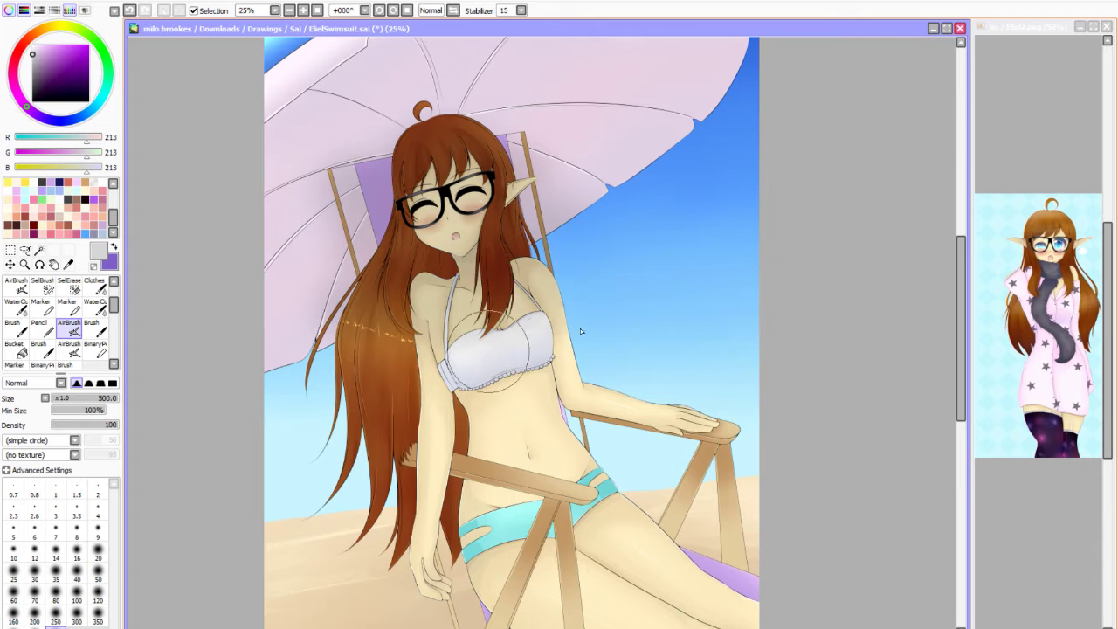
{"action": "scroll", "coordinate": [507, 250], "scroll_direction": "down", "scroll_amount": 3}
{"action": "scroll", "coordinate": [506, 251], "scroll_direction": "up", "scroll_amount": 3}
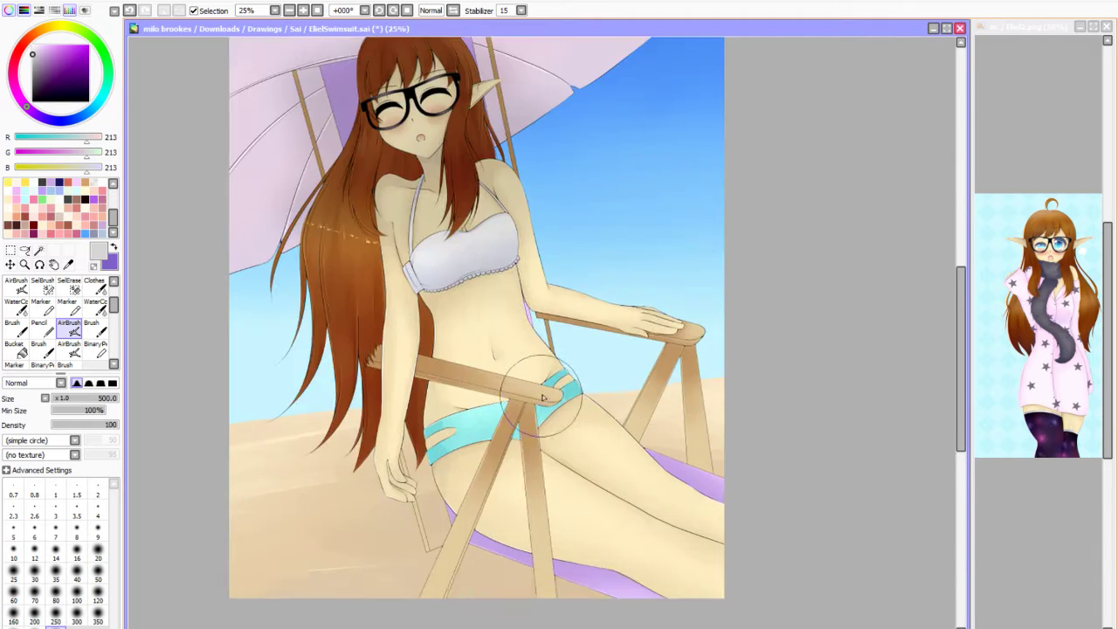
Examine the whole drawing at several zoom levels to judge the new shadows against the background.
{"action": "scroll", "coordinate": [466, 387], "scroll_direction": "down", "scroll_amount": 1}
{"action": "scroll", "coordinate": [387, 120], "scroll_direction": "up", "scroll_amount": 1}
{"action": "scroll", "coordinate": [584, 263], "scroll_direction": "down", "scroll_amount": 3}
{"action": "scroll", "coordinate": [584, 262], "scroll_direction": "up", "scroll_amount": 2}
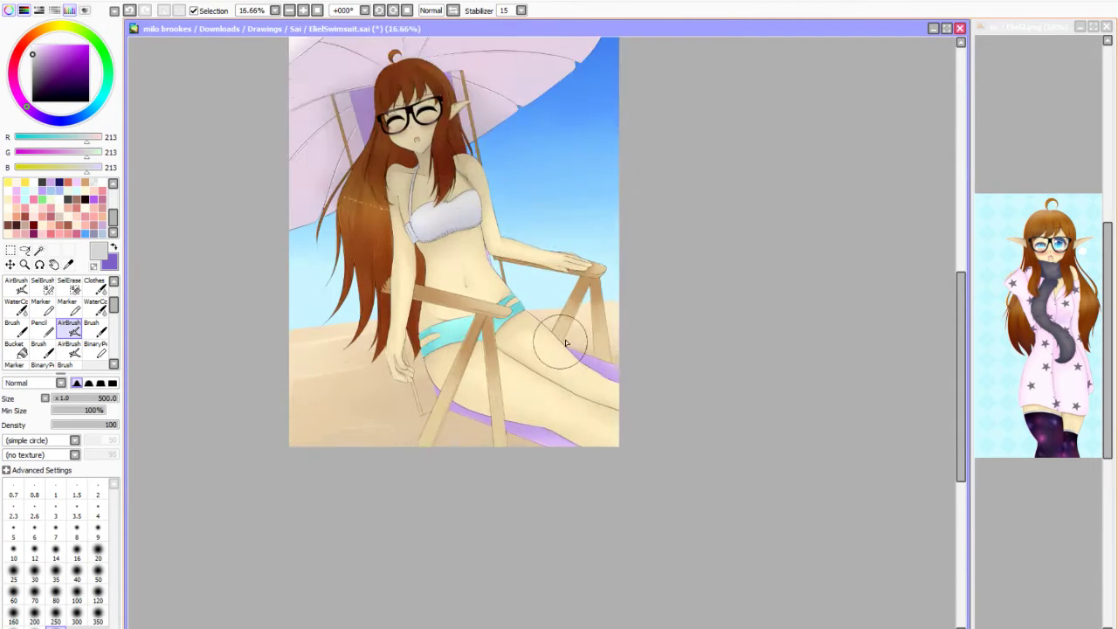
{"action": "scroll", "coordinate": [524, 306], "scroll_direction": "down", "scroll_amount": 3}
{"action": "scroll", "coordinate": [387, 301], "scroll_direction": "up", "scroll_amount": 2}
{"action": "scroll", "coordinate": [387, 302], "scroll_direction": "down", "scroll_amount": 2}
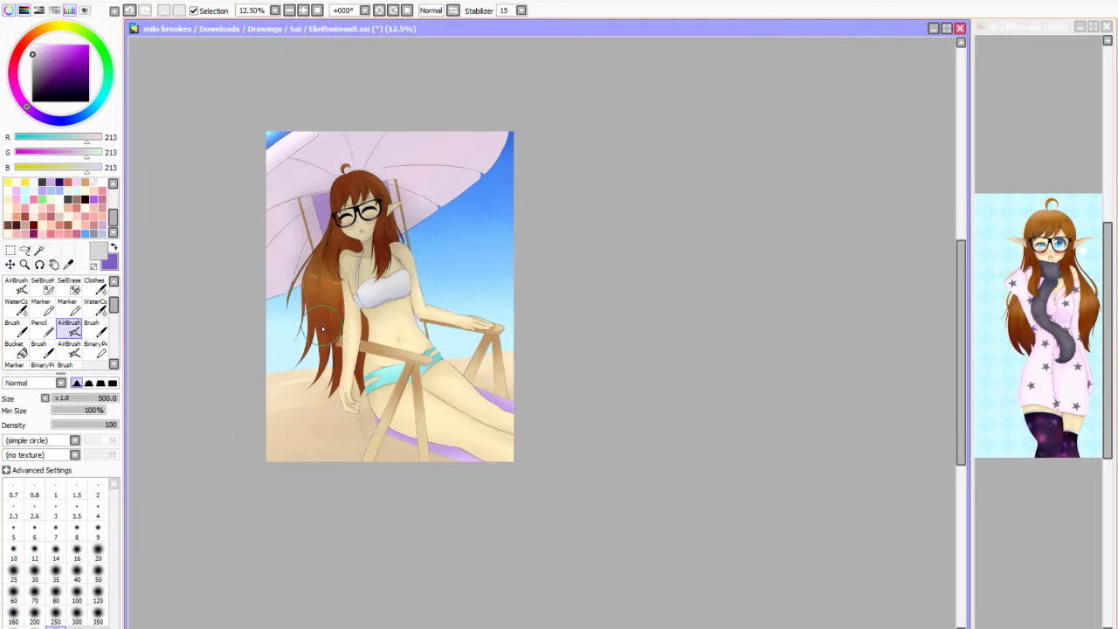
{"action": "scroll", "coordinate": [489, 350], "scroll_direction": "up", "scroll_amount": 1}
Try pale yellow (255, 252, 219) airbrush highlights on the girl's legs and the parasol's upper edge at size 500.
{"action": "left_click", "coordinate": [593, 417], "text": "alt"}
{"action": "left_click_drag", "start_coordinate": [543, 496], "coordinate": [477, 494]}
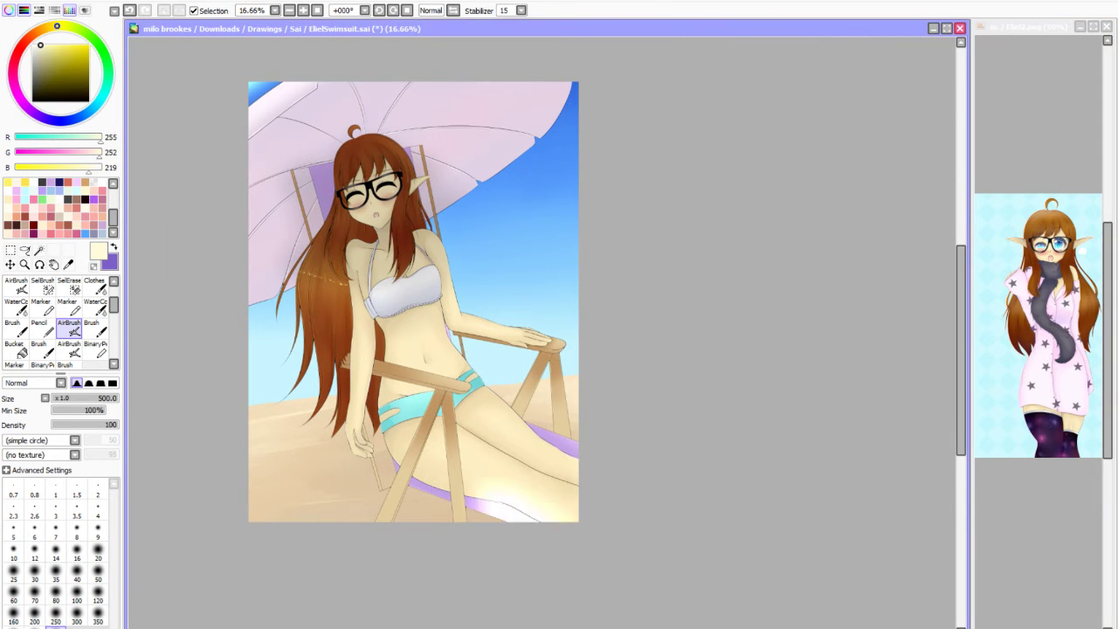
{"action": "key", "text": "ctrl+z"}
{"action": "scroll", "coordinate": [524, 349], "scroll_direction": "down", "scroll_amount": 1}
{"action": "scroll", "coordinate": [524, 349], "scroll_direction": "up", "scroll_amount": 2}
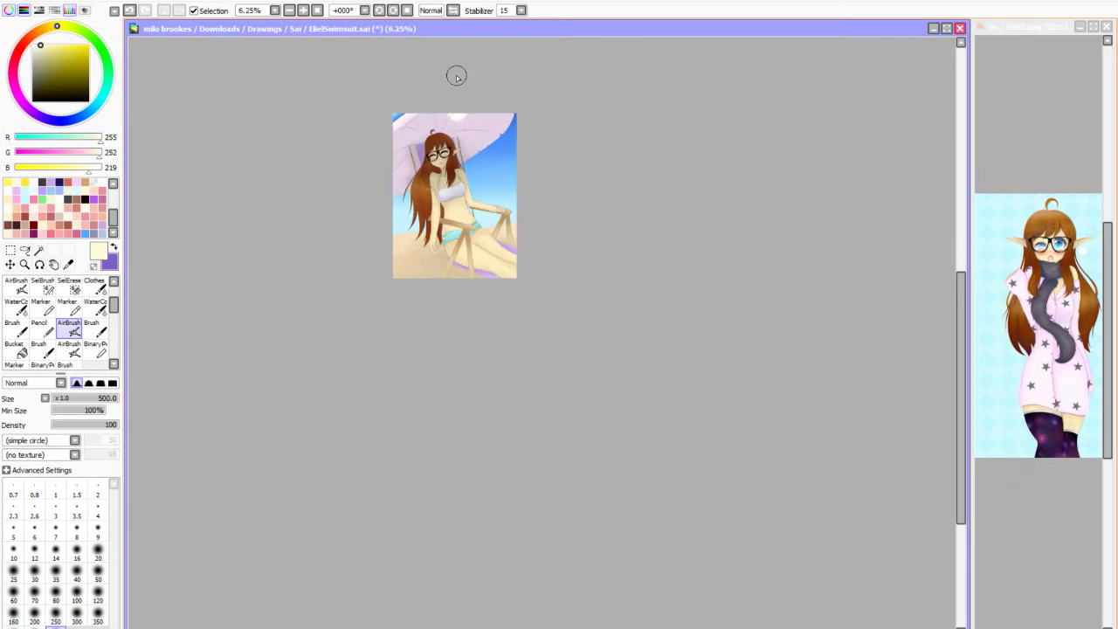
{"action": "scroll", "coordinate": [476, 367], "scroll_direction": "up", "scroll_amount": 3}
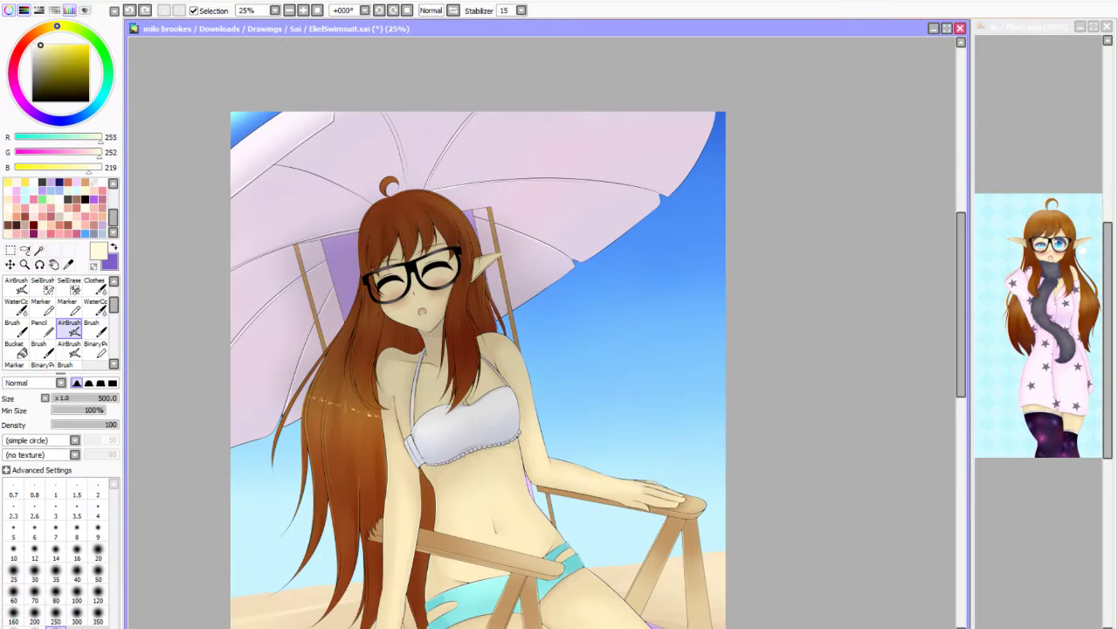
Paint white clouds in the sky behind the girl's hair and beside her shoulder with the Brush at size 350.
{"action": "scroll", "coordinate": [414, 317], "scroll_direction": "down", "scroll_amount": 1}
{"action": "scroll", "coordinate": [414, 317], "scroll_direction": "up", "scroll_amount": 1}
{"action": "left_click", "coordinate": [414, 318], "text": "alt"}
{"action": "key", "text": "b"}
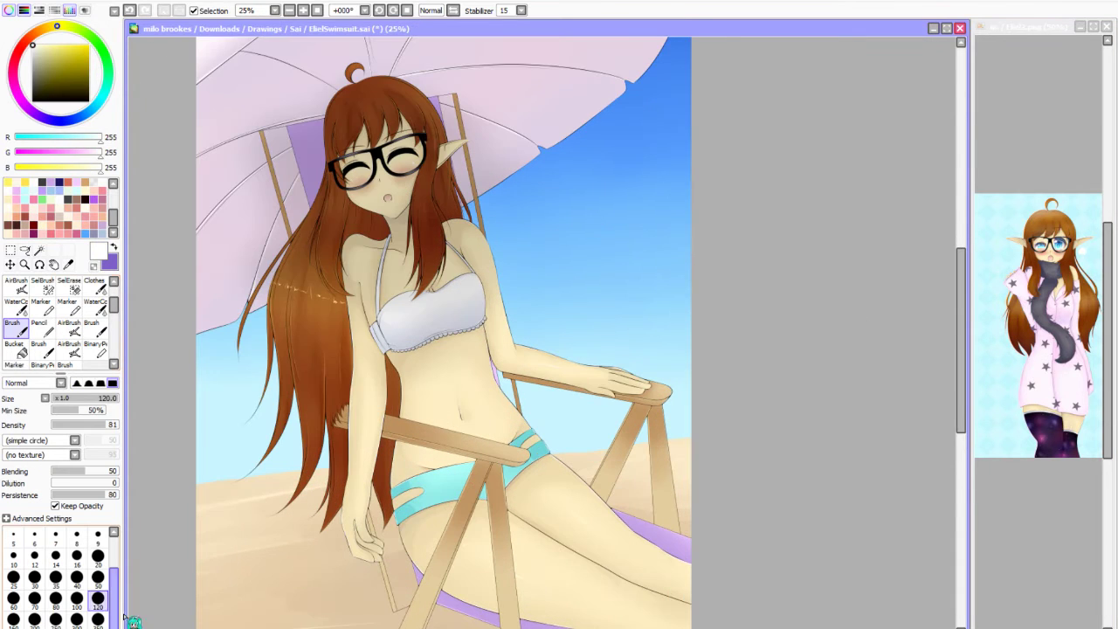
{"action": "key", "text": "ctrl+z"}
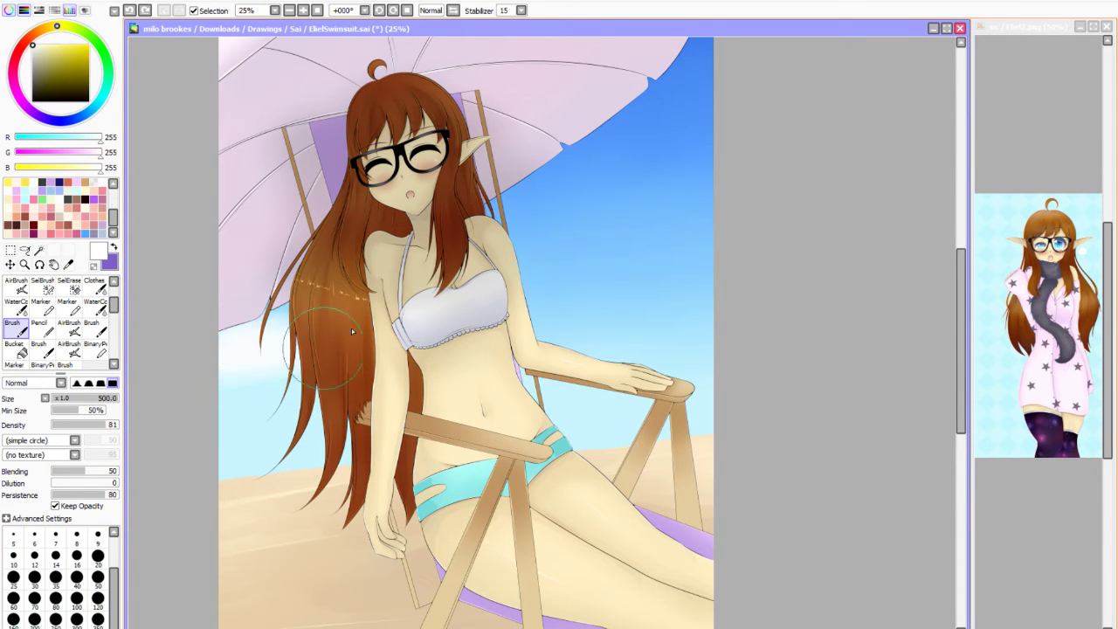
{"action": "scroll", "coordinate": [117, 289], "scroll_direction": "up", "scroll_amount": 2}
{"action": "left_click", "coordinate": [13, 303]}
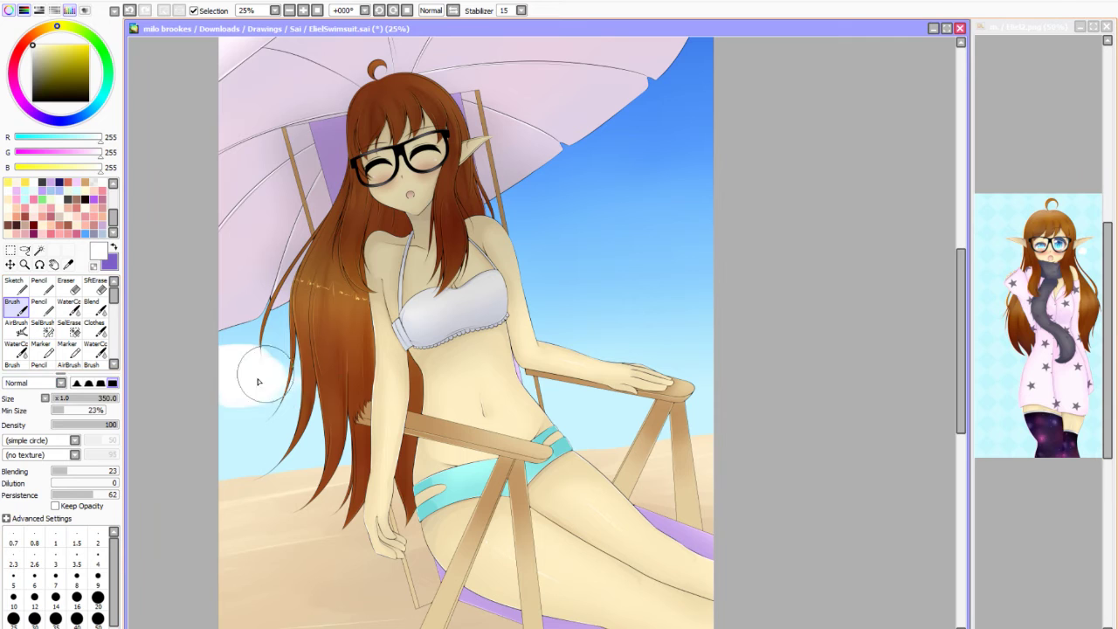
{"action": "mouse_move", "coordinate": [524, 223]}
{"action": "left_mouse_down"}
{"action": "mouse_move", "coordinate": [553, 225]}
{"action": "mouse_move", "coordinate": [508, 217]}
{"action": "mouse_move", "coordinate": [513, 177]}
{"action": "mouse_move", "coordinate": [557, 212]}
{"action": "mouse_move", "coordinate": [571, 200]}
{"action": "mouse_move", "coordinate": [628, 224]}
{"action": "mouse_move", "coordinate": [505, 237]}
{"action": "mouse_move", "coordinate": [554, 252]}
{"action": "mouse_move", "coordinate": [591, 232]}
{"action": "left_mouse_up"}
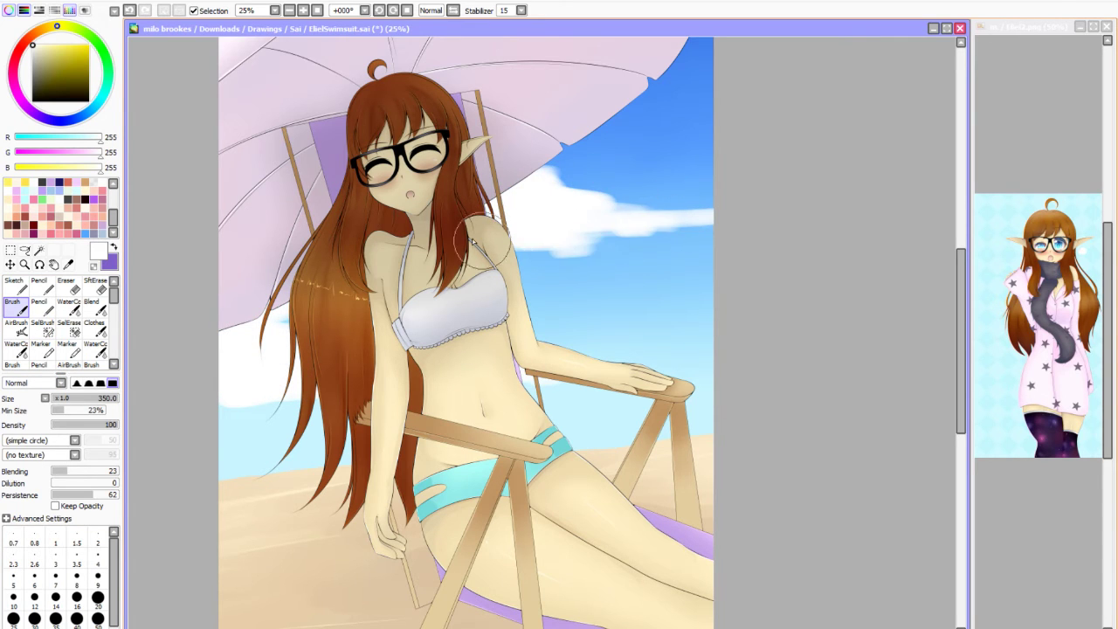
{"action": "scroll", "coordinate": [431, 139], "scroll_direction": "up", "scroll_amount": 3}
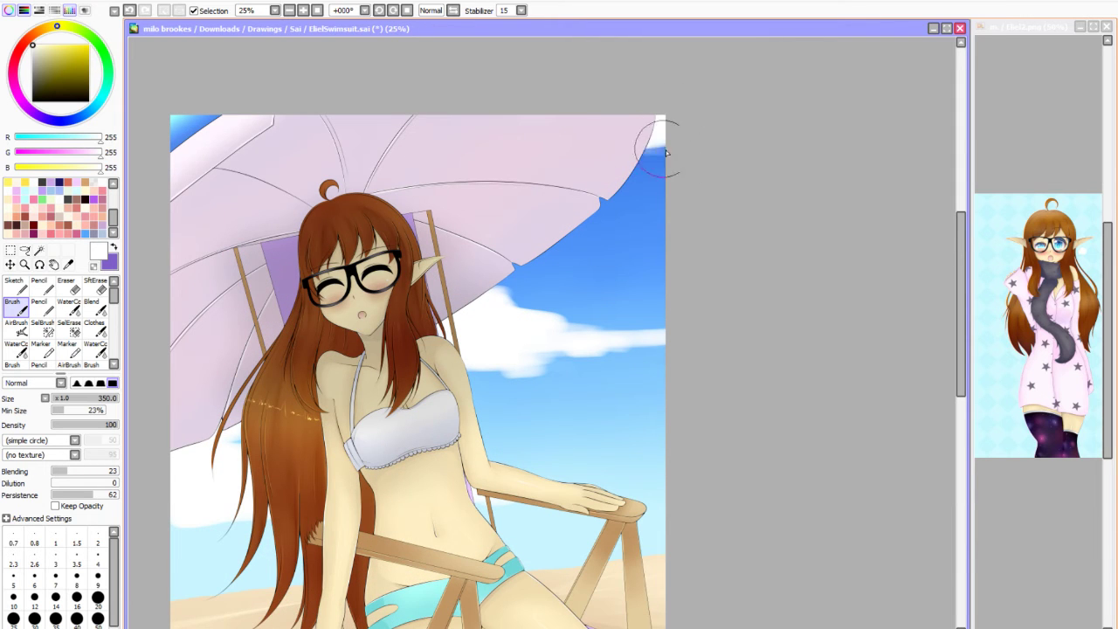
Add smaller white clouds below the parasol's edge, above the chair arm and in the sky corner beyond the parasol.
{"action": "mouse_move", "coordinate": [601, 237]}
{"action": "left_mouse_down"}
{"action": "mouse_move", "coordinate": [512, 250]}
{"action": "mouse_move", "coordinate": [603, 258]}
{"action": "mouse_move", "coordinate": [615, 294]}
{"action": "left_mouse_up"}
{"action": "scroll", "coordinate": [668, 411], "scroll_direction": "down", "scroll_amount": 2}
{"action": "scroll", "coordinate": [515, 265], "scroll_direction": "up", "scroll_amount": 2}
{"action": "left_click_drag", "start_coordinate": [644, 343], "coordinate": [636, 343]}
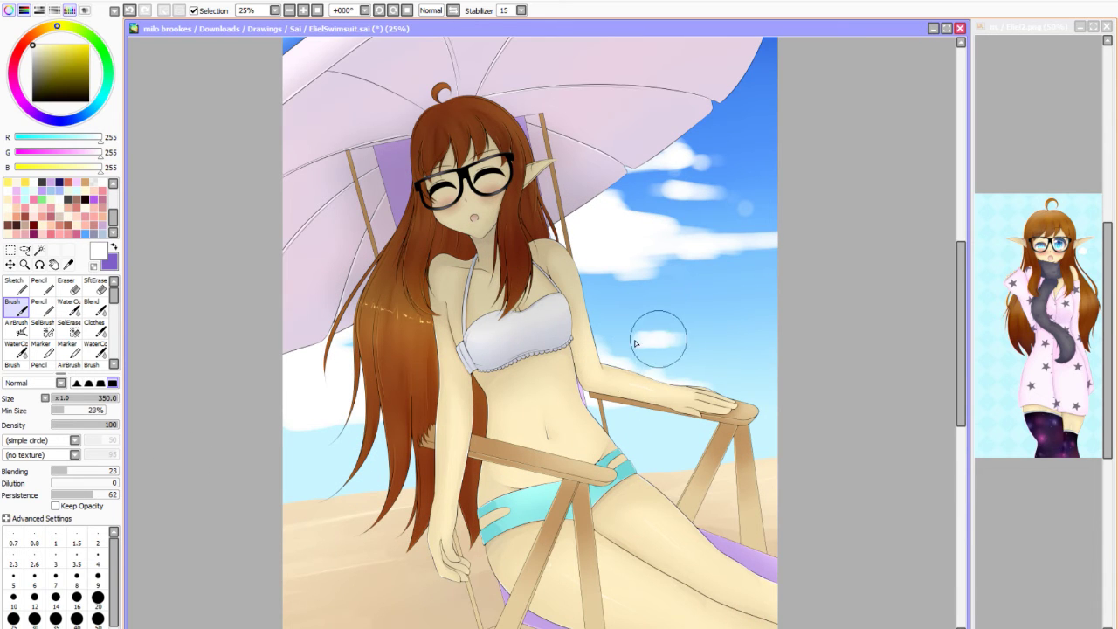
{"action": "scroll", "coordinate": [685, 350], "scroll_direction": "down", "scroll_amount": 2}
{"action": "scroll", "coordinate": [578, 185], "scroll_direction": "up", "scroll_amount": 2}
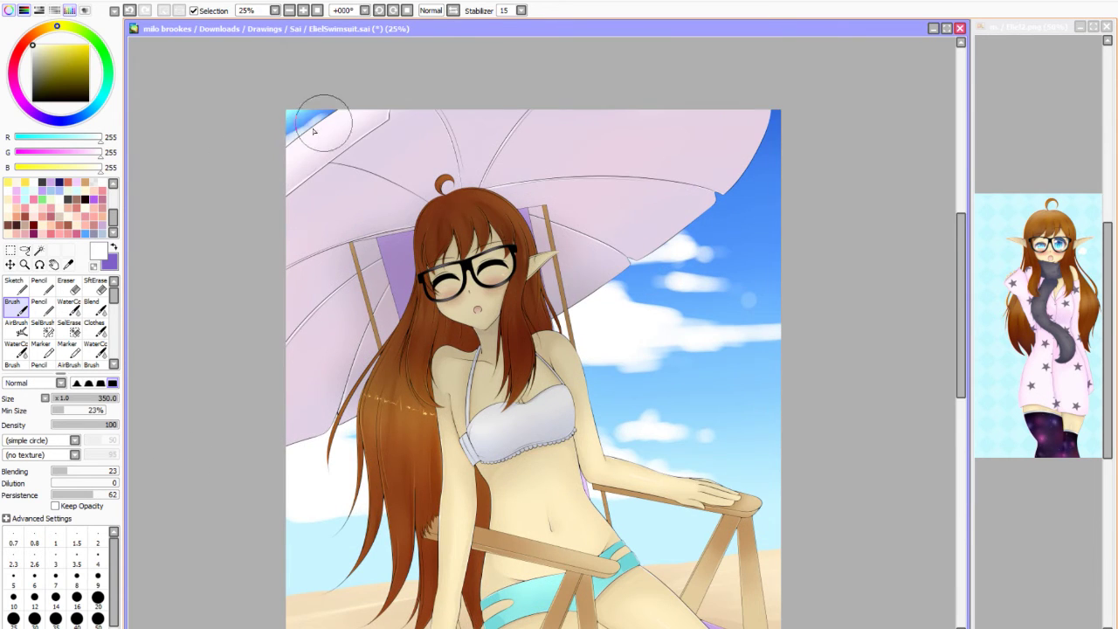
{"action": "scroll", "coordinate": [315, 130], "scroll_direction": "down", "scroll_amount": 2}
{"action": "scroll", "coordinate": [414, 252], "scroll_direction": "up", "scroll_amount": 2}
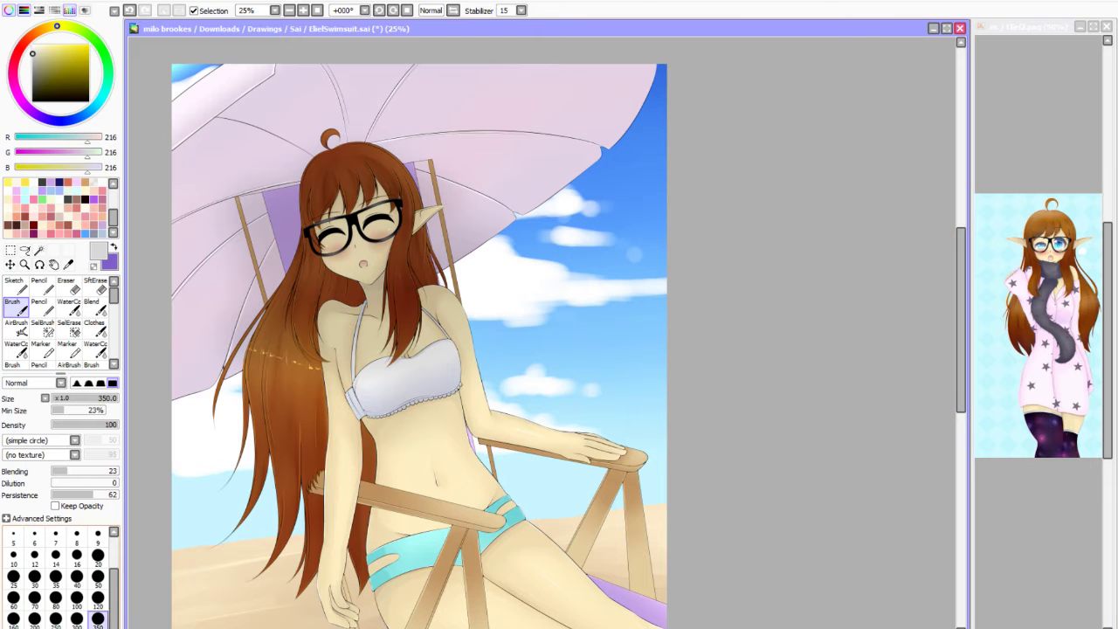
Try cloud shading in light grey (216, 216, 216) with the Brush at size 500 and blending 100.
{"action": "key", "text": "bracketright"}
{"action": "key", "text": "bracketright"}
{"action": "key", "text": "bracketright"}
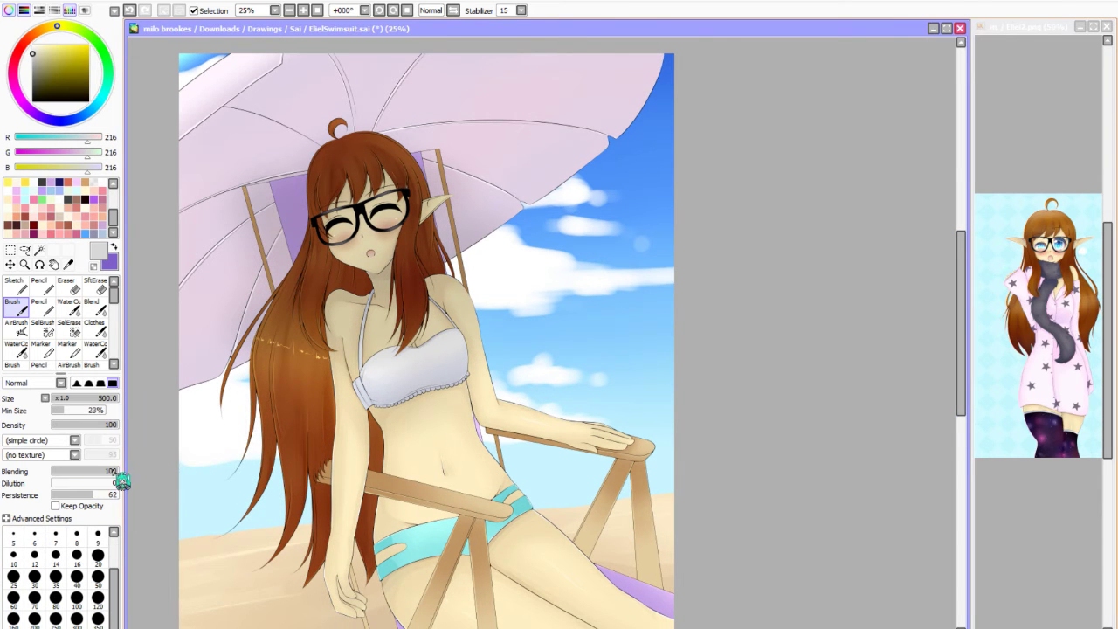
{"action": "key", "text": "v"}
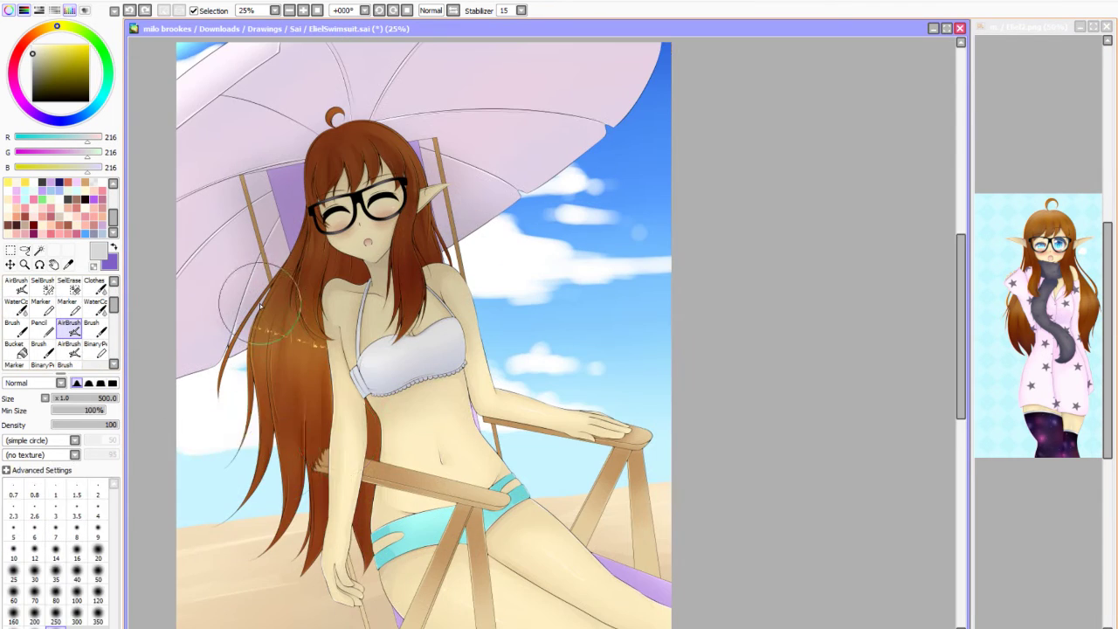
{"action": "key", "text": "b"}
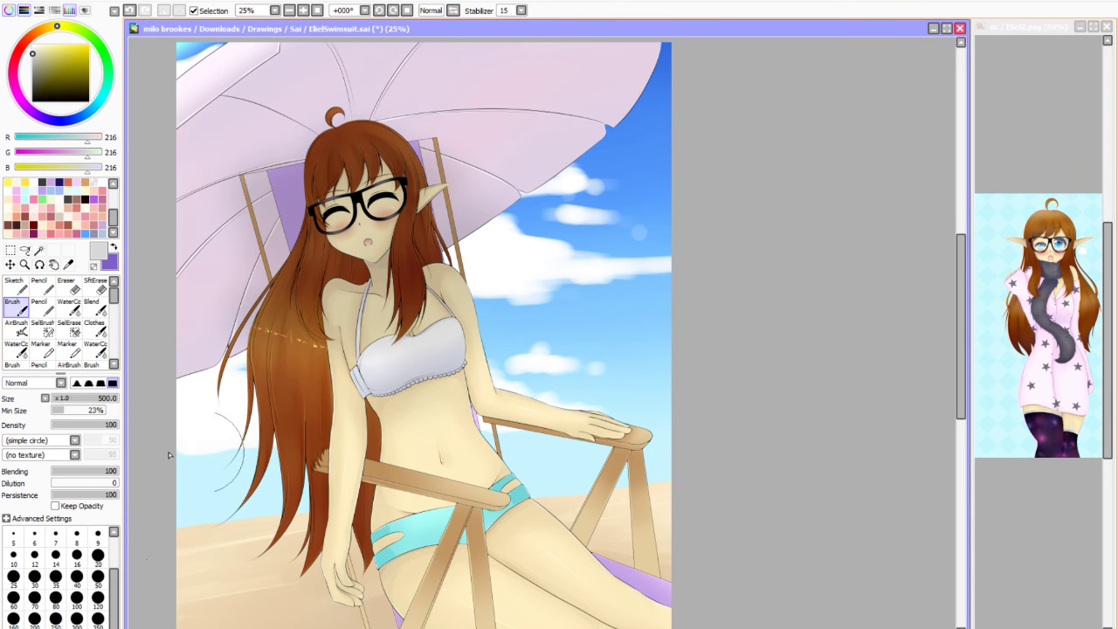
{"action": "left_click_drag", "start_coordinate": [90, 485], "coordinate": [51, 484]}
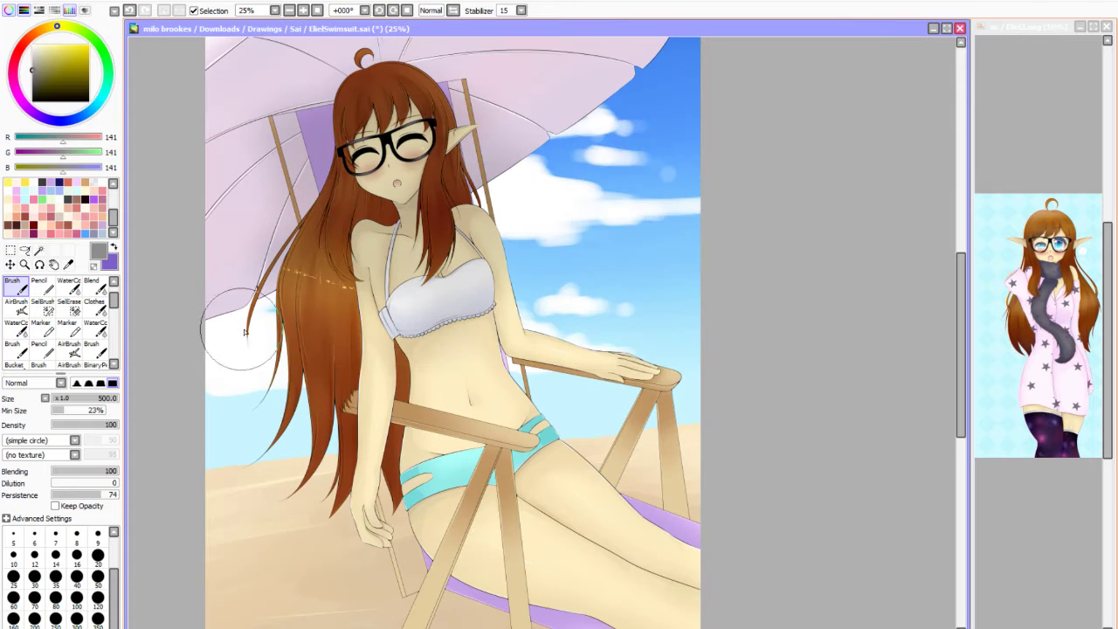
Shade the undersides of the clouds in grey (189, 189, 189) with the soft Brush at size 500, density 81.
{"action": "key", "text": "v"}
{"action": "key", "text": "b"}
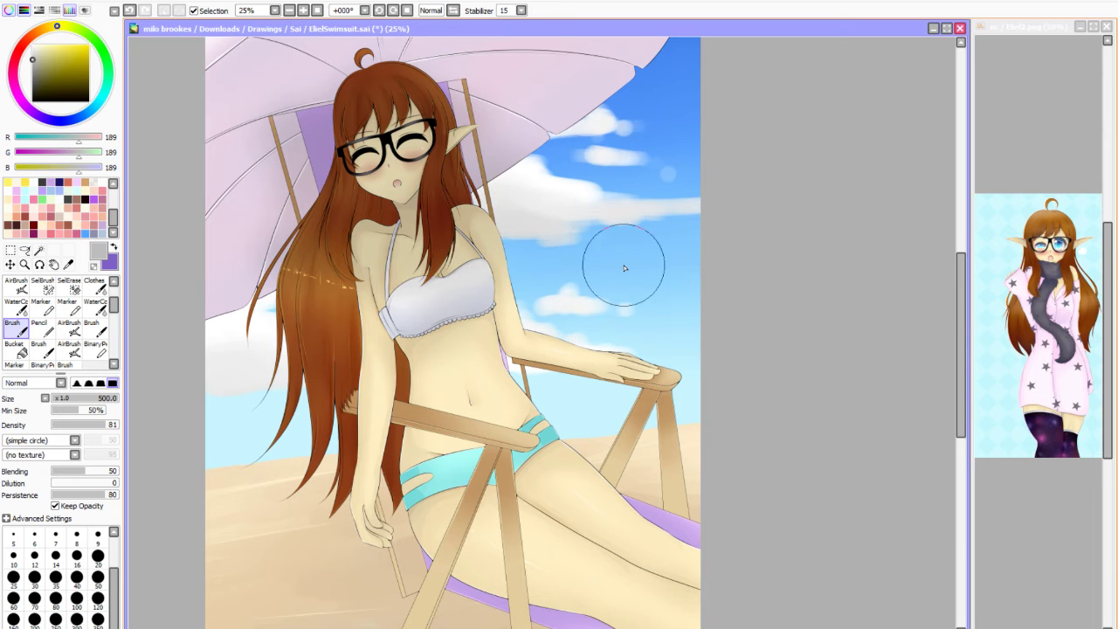
{"action": "scroll", "coordinate": [624, 269], "scroll_direction": "down", "scroll_amount": 3}
{"action": "scroll", "coordinate": [512, 107], "scroll_direction": "up", "scroll_amount": 3}
{"action": "scroll", "coordinate": [512, 107], "scroll_direction": "down", "scroll_amount": 1}
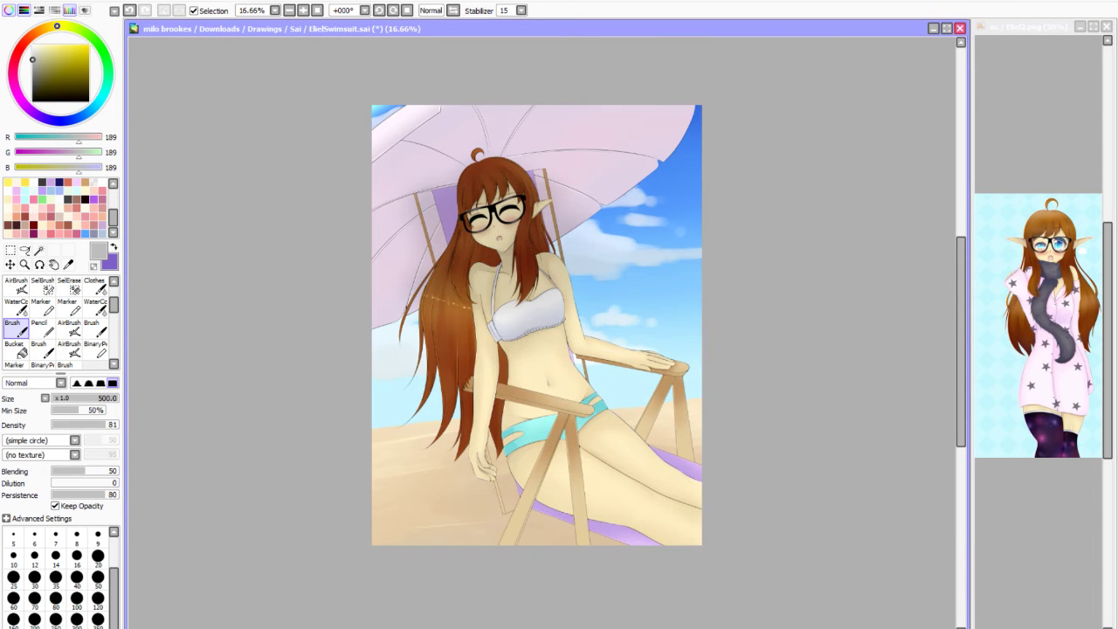
{"action": "scroll", "coordinate": [587, 184], "scroll_direction": "up", "scroll_amount": 1}
Tint the clouds' shaded undersides with sky blue (84, 168, 255) using the AirBrush at size 500, density 34.
{"action": "key", "text": "a"}
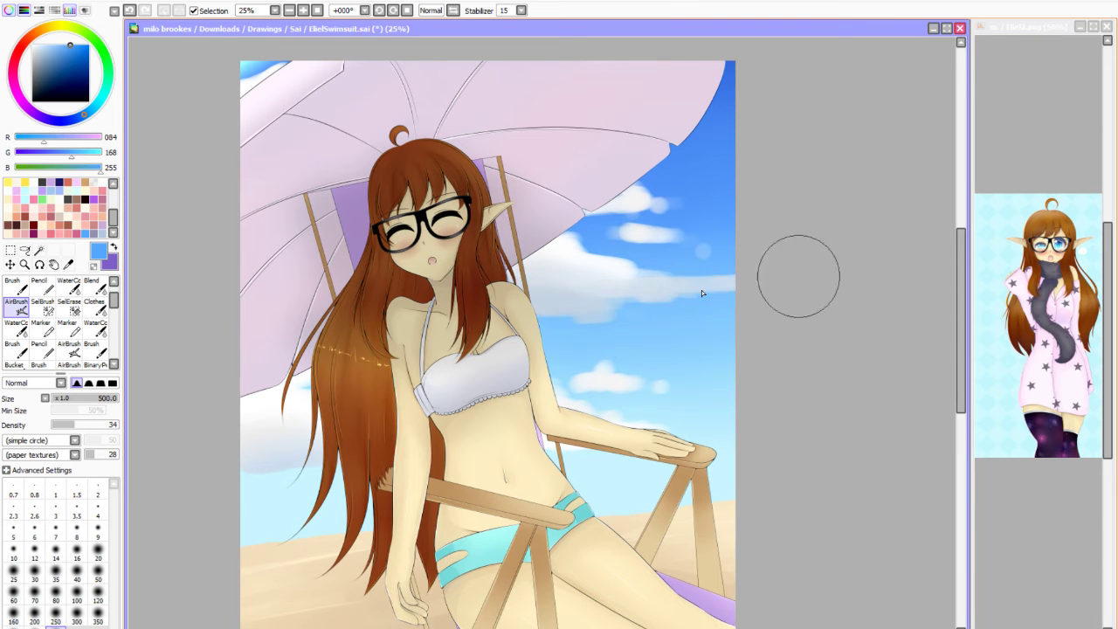
{"action": "scroll", "coordinate": [559, 219], "scroll_direction": "down", "scroll_amount": 3}
{"action": "scroll", "coordinate": [559, 219], "scroll_direction": "up", "scroll_amount": 3}
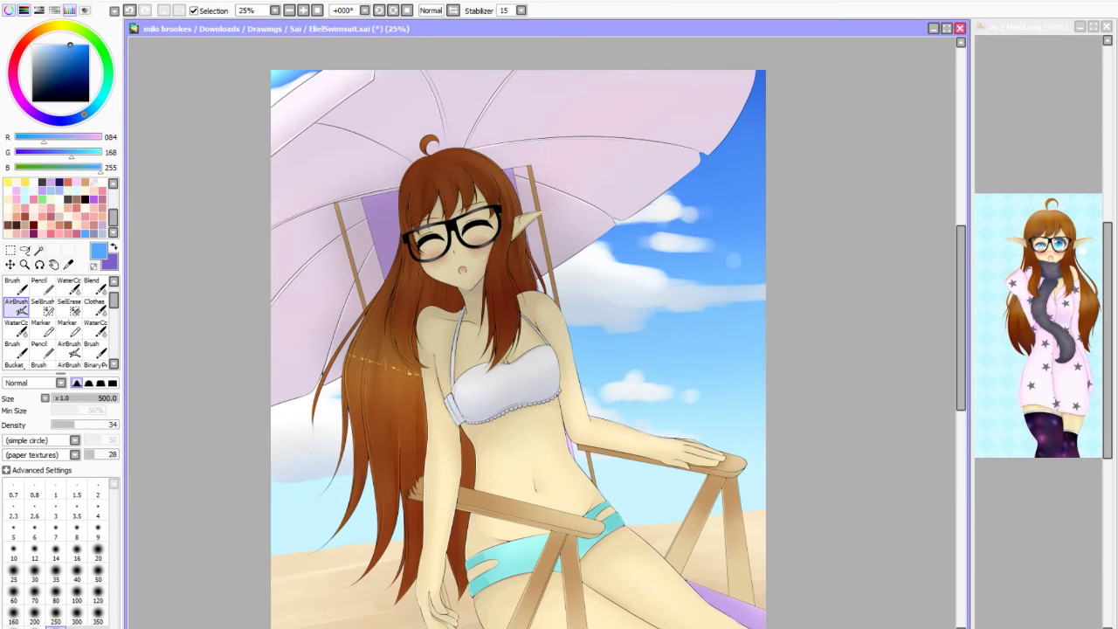
Recolour the girl's closed-eye lashes in navy blue (0, 9, 81).
{"action": "scroll", "coordinate": [447, 215], "scroll_direction": "up", "scroll_amount": 4}
{"action": "key", "text": "alt"}
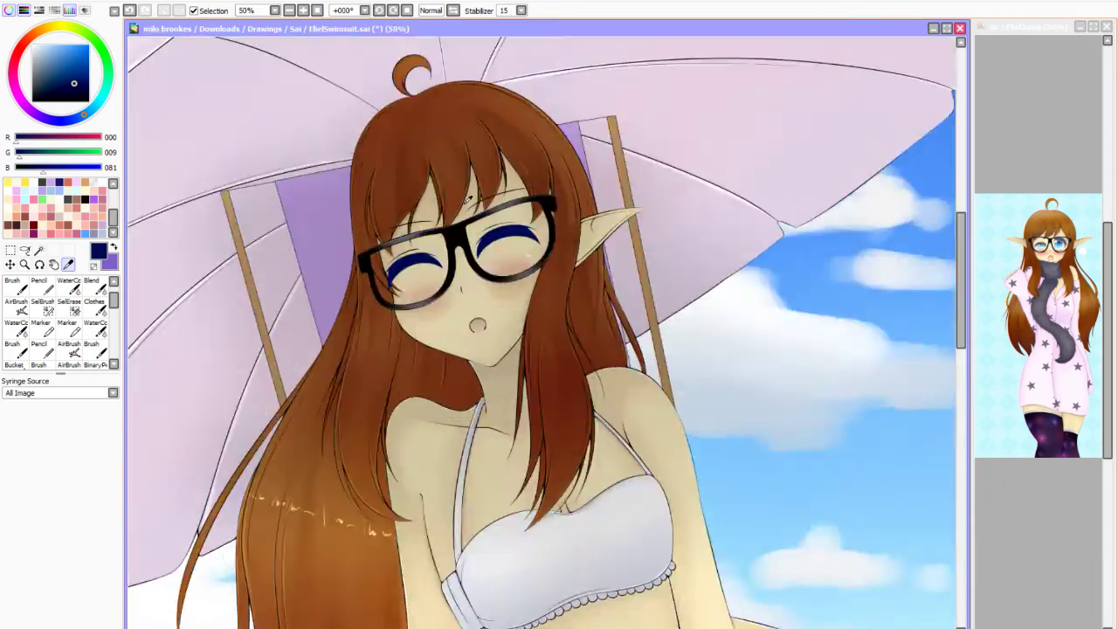
{"action": "scroll", "coordinate": [542, 332], "scroll_direction": "up", "scroll_amount": 3}
{"action": "scroll", "coordinate": [542, 332], "scroll_direction": "down", "scroll_amount": 2}
Fade the ends of both lash arcs to reddish brown (165, 92, 74) with the AirBrush at size 120.
{"action": "left_click", "coordinate": [70, 302]}
{"action": "left_click", "coordinate": [98, 595]}
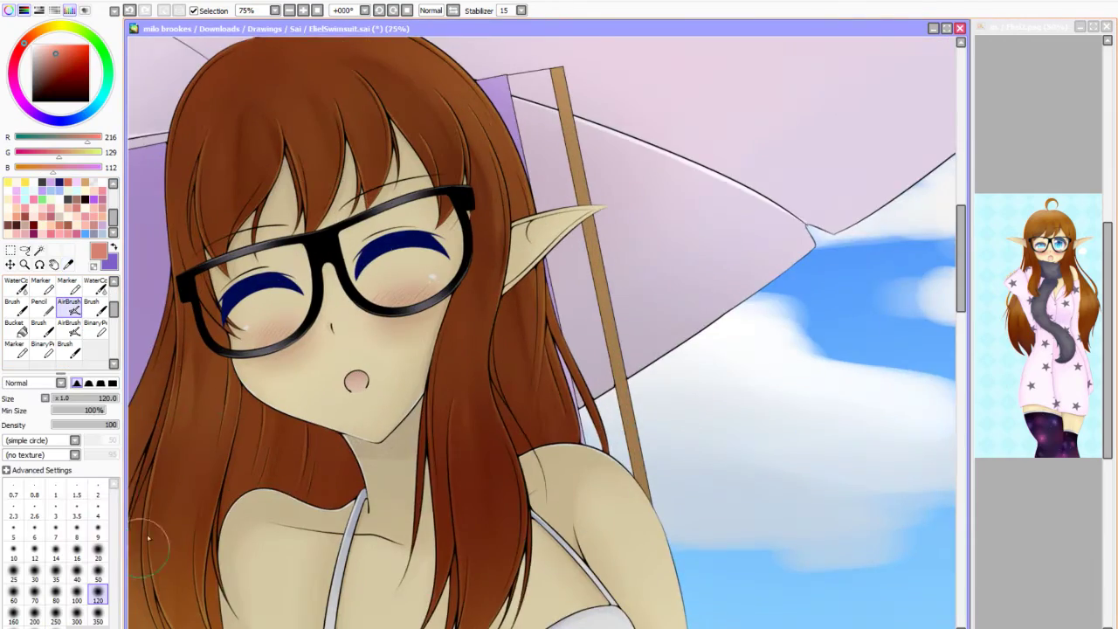
{"action": "scroll", "coordinate": [194, 451], "scroll_direction": "up", "scroll_amount": 1}
{"action": "scroll", "coordinate": [399, 284], "scroll_direction": "down", "scroll_amount": 2}
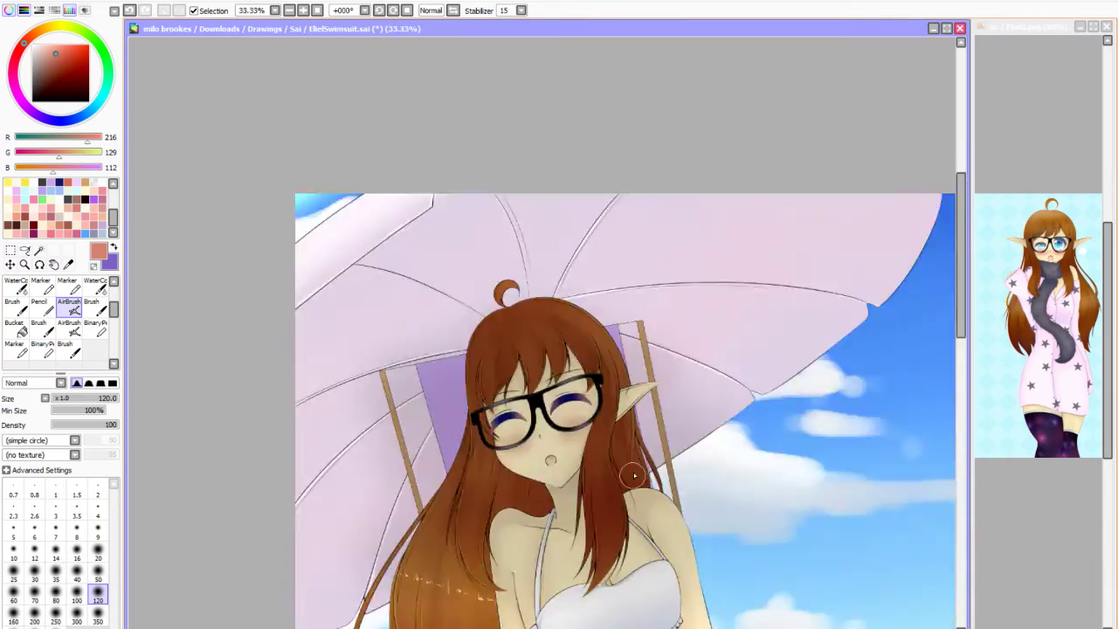
{"action": "scroll", "coordinate": [620, 467], "scroll_direction": "up", "scroll_amount": 4}
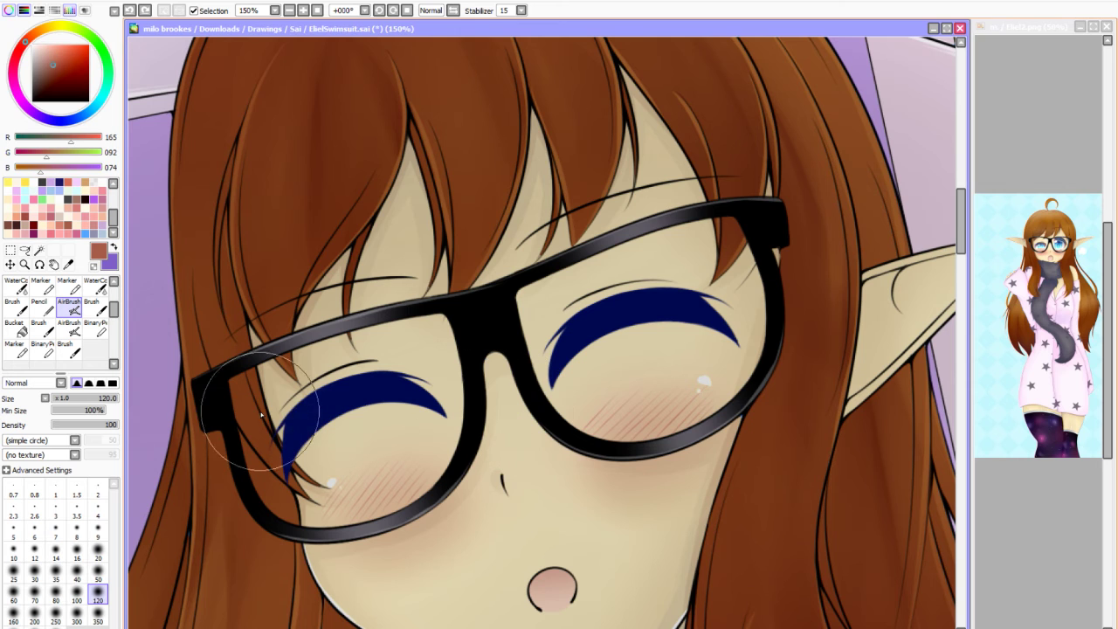
{"action": "scroll", "coordinate": [733, 383], "scroll_direction": "up", "scroll_amount": 1}
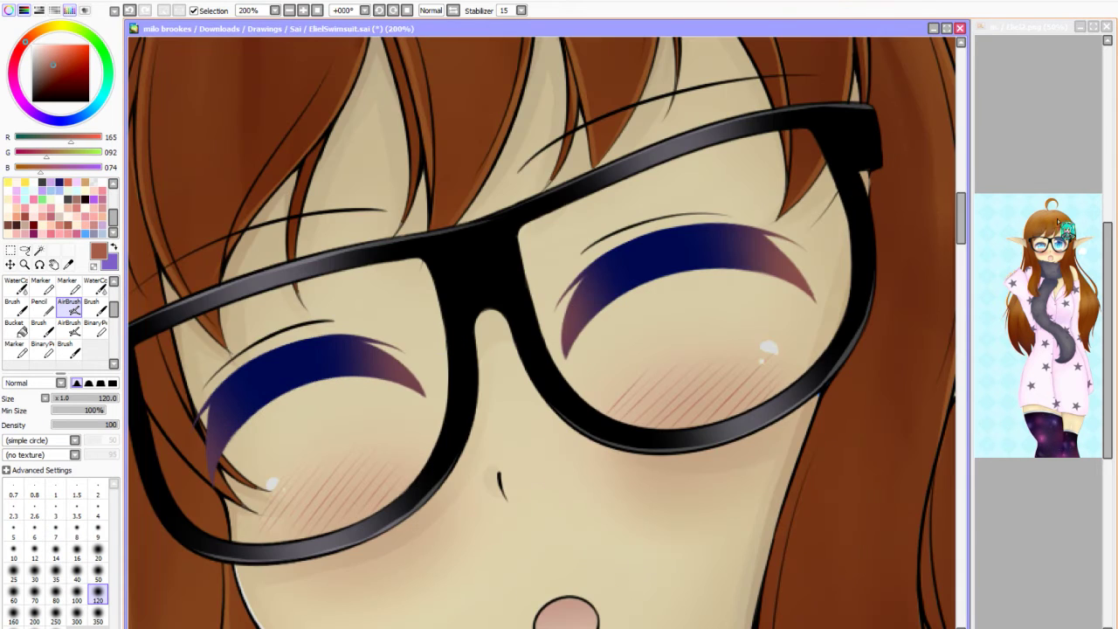
Add a soft blue (100, 109, 177) highlight along the middle of both lash arcs with the Marker at size 50.
{"action": "left_click", "coordinate": [41, 285]}
{"action": "left_click", "coordinate": [293, 350], "text": "alt"}
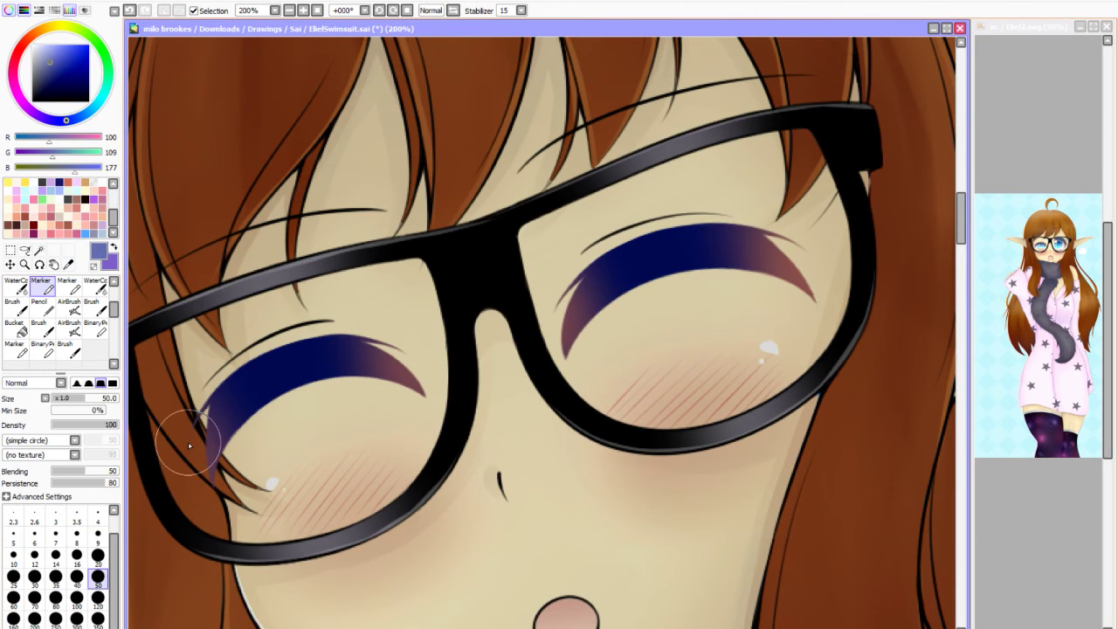
{"action": "scroll", "coordinate": [693, 270], "scroll_direction": "down", "scroll_amount": 2}
{"action": "scroll", "coordinate": [559, 332], "scroll_direction": "up", "scroll_amount": 1}
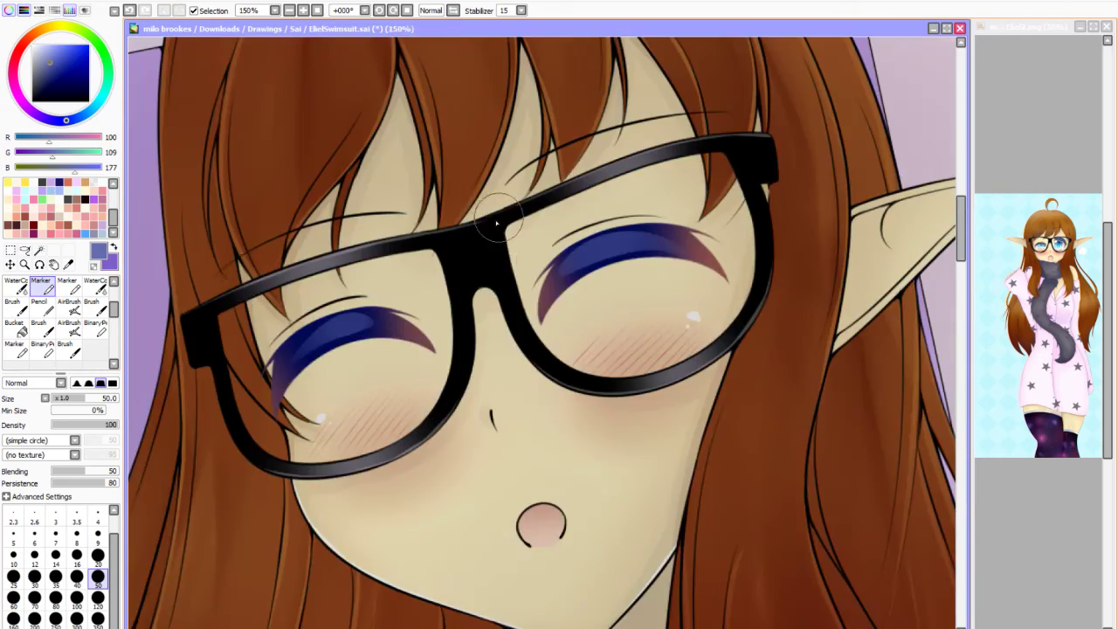
{"action": "scroll", "coordinate": [53, 323], "scroll_direction": "up", "scroll_amount": 3}
{"action": "scroll", "coordinate": [542, 332], "scroll_direction": "down", "scroll_amount": 3}
Recolour the line art of the hair in very dark red (39, 0, 0).
{"action": "scroll", "coordinate": [542, 332], "scroll_direction": "up", "scroll_amount": 1}
{"action": "left_click", "coordinate": [395, 166], "text": "alt"}
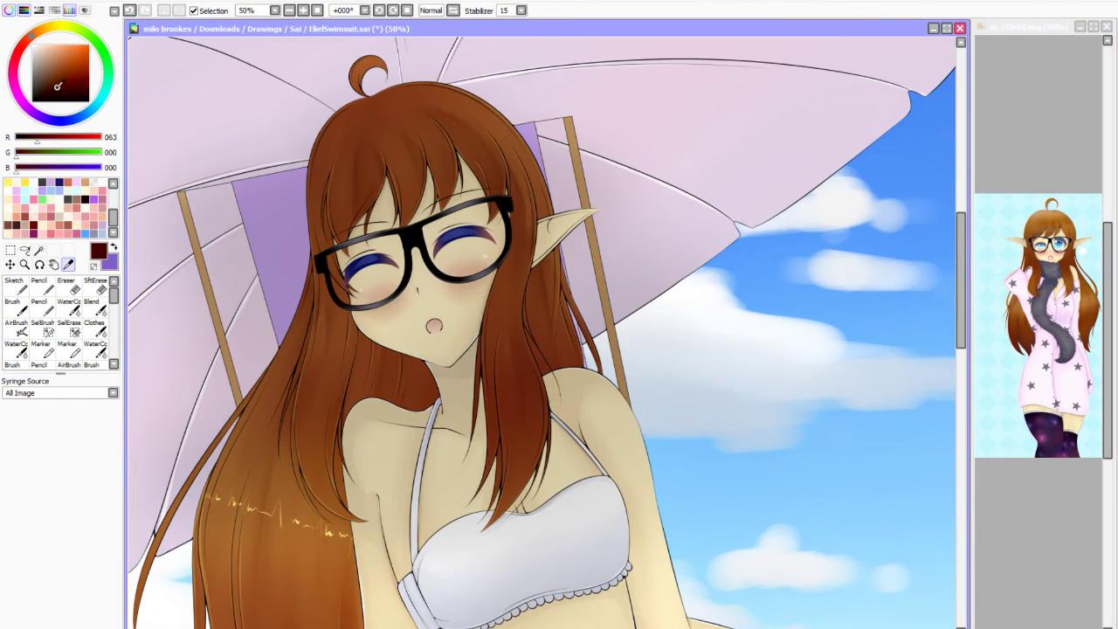
{"action": "scroll", "coordinate": [395, 166], "scroll_direction": "down", "scroll_amount": 3}
{"action": "scroll", "coordinate": [395, 166], "scroll_direction": "up", "scroll_amount": 3}
{"action": "scroll", "coordinate": [395, 166], "scroll_direction": "down", "scroll_amount": 2}
{"action": "scroll", "coordinate": [397, 249], "scroll_direction": "down", "scroll_amount": 1}
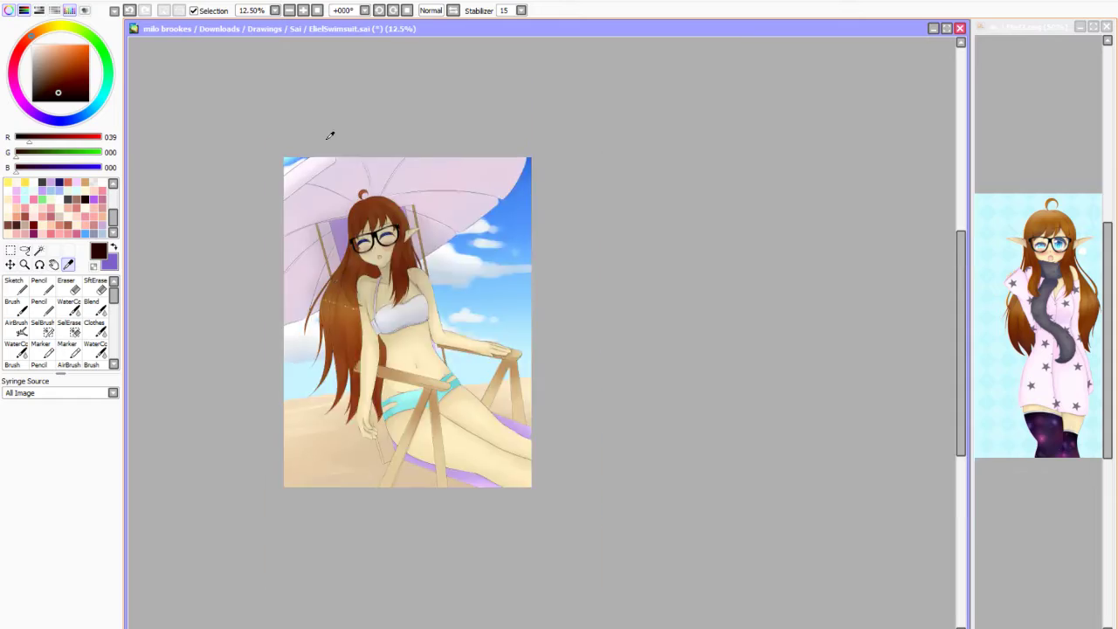
{"action": "scroll", "coordinate": [388, 208], "scroll_direction": "up", "scroll_amount": 3}
{"action": "scroll", "coordinate": [387, 208], "scroll_direction": "up", "scroll_amount": 4}
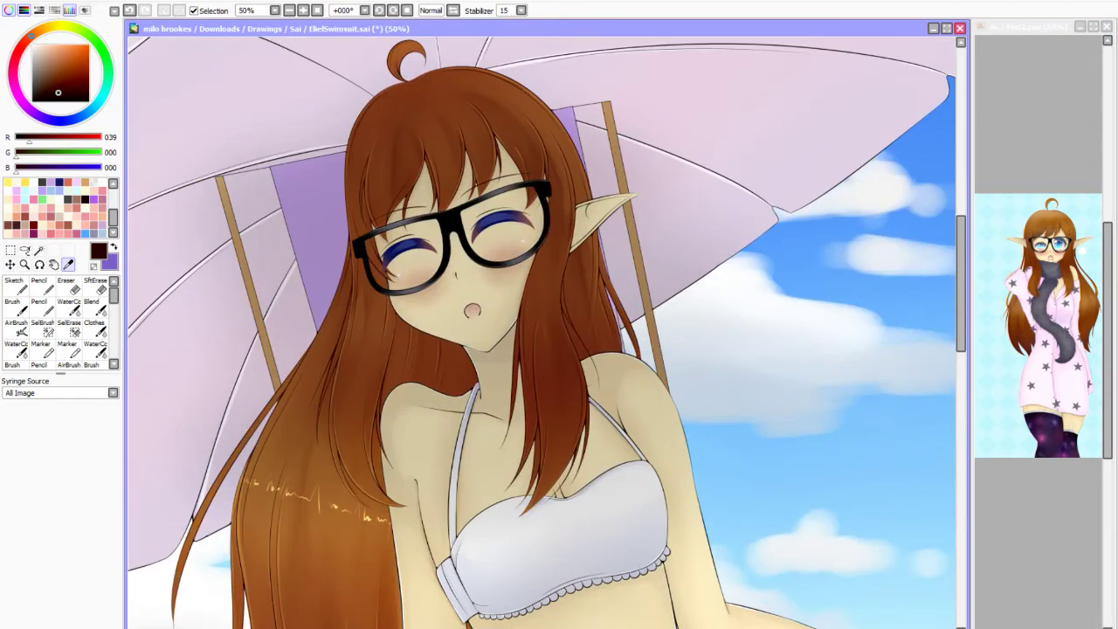
Recolour the line art of the white bikini top in dark grey (105, 105, 105).
{"action": "left_click", "coordinate": [574, 475]}
{"action": "scroll", "coordinate": [559, 350], "scroll_direction": "down", "scroll_amount": 2}
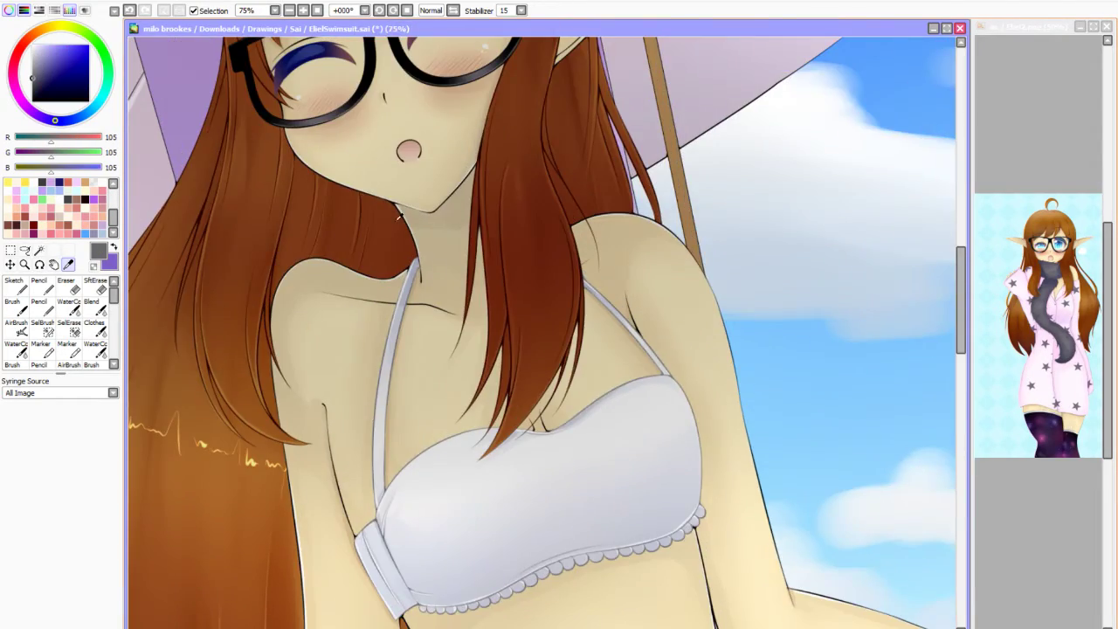
{"action": "scroll", "coordinate": [376, 190], "scroll_direction": "down", "scroll_amount": 1}
{"action": "scroll", "coordinate": [449, 234], "scroll_direction": "up", "scroll_amount": 2}
{"action": "scroll", "coordinate": [487, 277], "scroll_direction": "down", "scroll_amount": 4}
{"action": "scroll", "coordinate": [512, 347], "scroll_direction": "up", "scroll_amount": 1}
{"action": "scroll", "coordinate": [512, 348], "scroll_direction": "down", "scroll_amount": 1}
{"action": "scroll", "coordinate": [513, 348], "scroll_direction": "up", "scroll_amount": 3}
Recolour the line art of the wooden chair frame in dark brown (84, 41, 0).
{"action": "scroll", "coordinate": [513, 348], "scroll_direction": "down", "scroll_amount": 3}
{"action": "scroll", "coordinate": [513, 348], "scroll_direction": "up", "scroll_amount": 1}
{"action": "scroll", "coordinate": [513, 348], "scroll_direction": "up", "scroll_amount": 1}
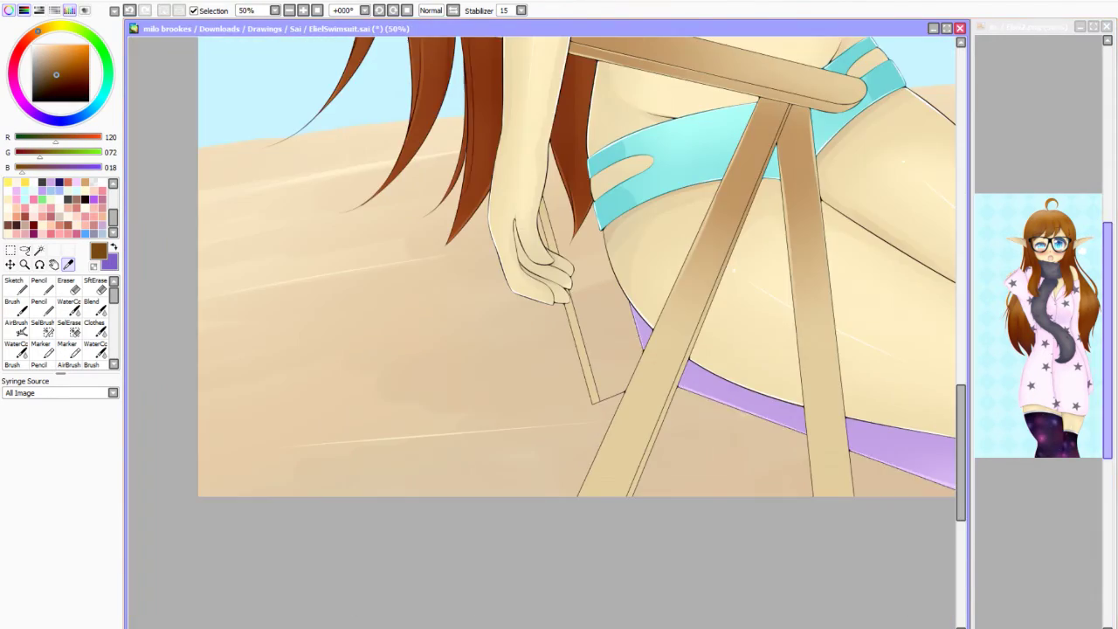
{"action": "scroll", "coordinate": [774, 392], "scroll_direction": "up", "scroll_amount": 2}
{"action": "scroll", "coordinate": [494, 387], "scroll_direction": "down", "scroll_amount": 1}
{"action": "left_click", "coordinate": [444, 262]}
{"action": "scroll", "coordinate": [444, 262], "scroll_direction": "down", "scroll_amount": 4}
{"action": "scroll", "coordinate": [414, 405], "scroll_direction": "up", "scroll_amount": 5}
{"action": "left_click", "coordinate": [414, 405]}
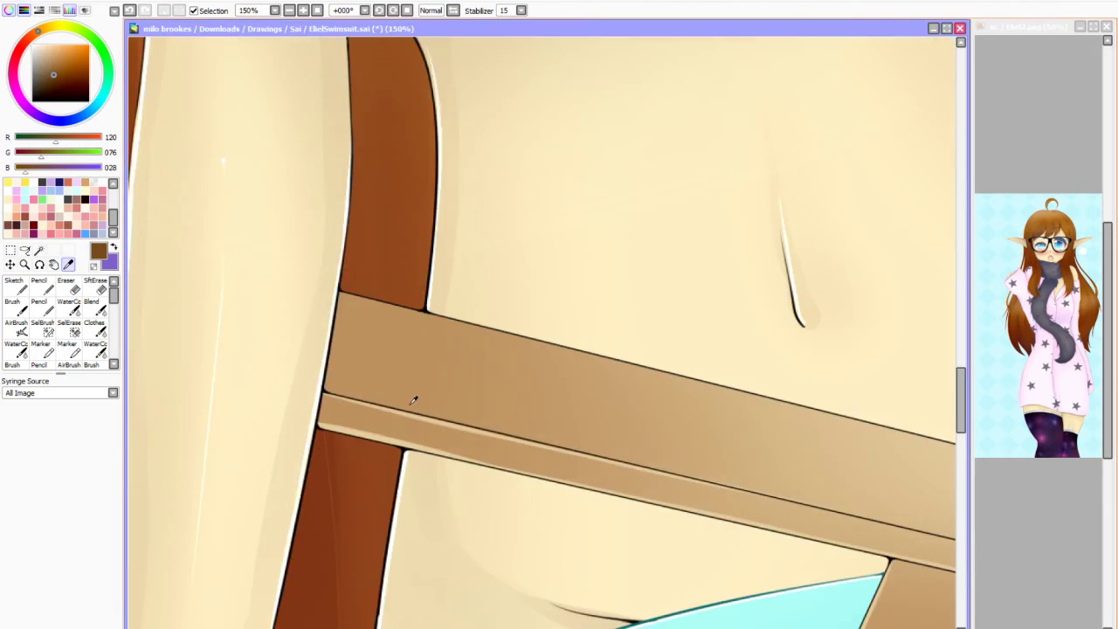
{"action": "scroll", "coordinate": [414, 405], "scroll_direction": "down", "scroll_amount": 5}
{"action": "scroll", "coordinate": [548, 282], "scroll_direction": "up", "scroll_amount": 8}
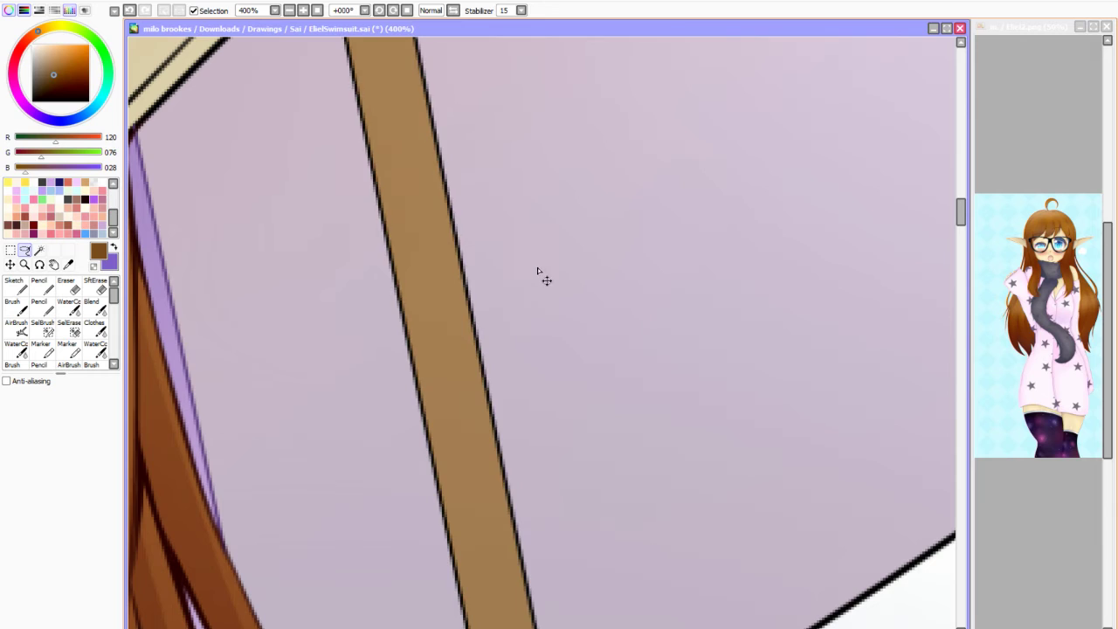
{"action": "scroll", "coordinate": [466, 244], "scroll_direction": "down", "scroll_amount": 9}
{"action": "scroll", "coordinate": [416, 207], "scroll_direction": "up", "scroll_amount": 2}
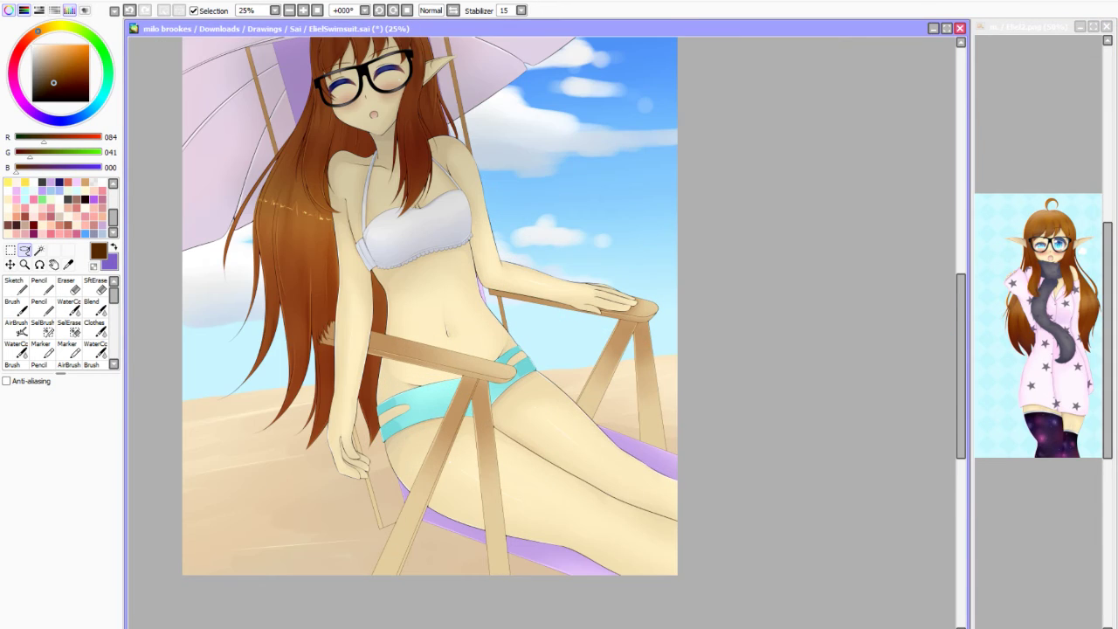
Recolour the line art of the parasol in muted purple (126, 99, 126).
{"action": "scroll", "coordinate": [417, 207], "scroll_direction": "down", "scroll_amount": 1}
{"action": "scroll", "coordinate": [416, 207], "scroll_direction": "up", "scroll_amount": 2}
{"action": "key", "text": "alt"}
{"action": "scroll", "coordinate": [401, 283], "scroll_direction": "down", "scroll_amount": 1}
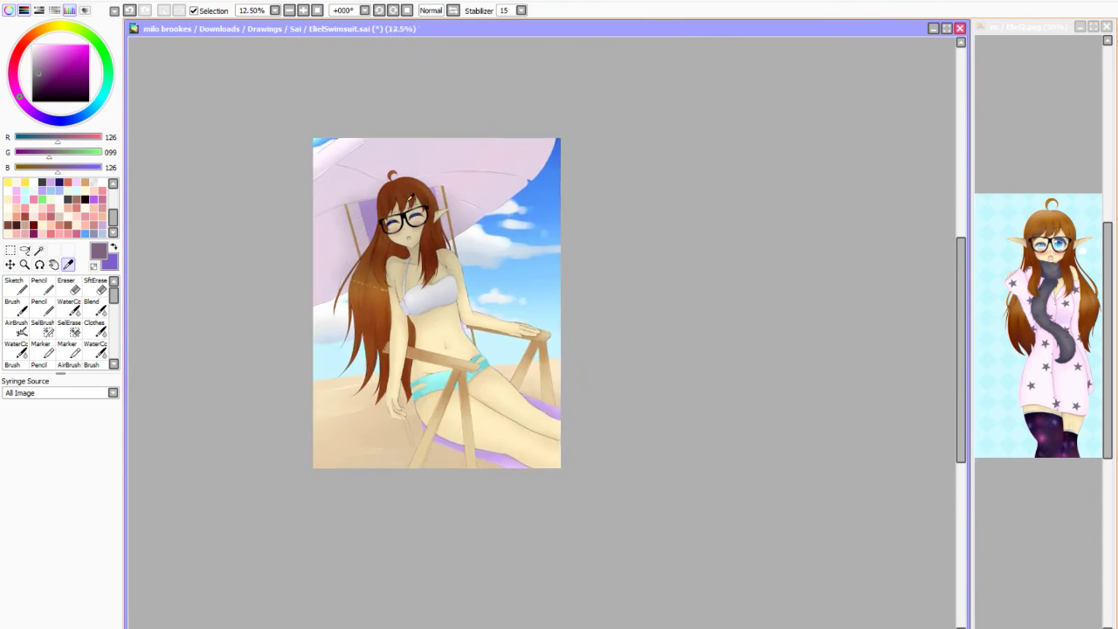
Recolour the outlines of the girl's skin in dark brown (81, 54, 11).
{"action": "scroll", "coordinate": [358, 207], "scroll_direction": "up", "scroll_amount": 5}
{"action": "left_click", "coordinate": [358, 207]}
{"action": "scroll", "coordinate": [358, 207], "scroll_direction": "down", "scroll_amount": 7}
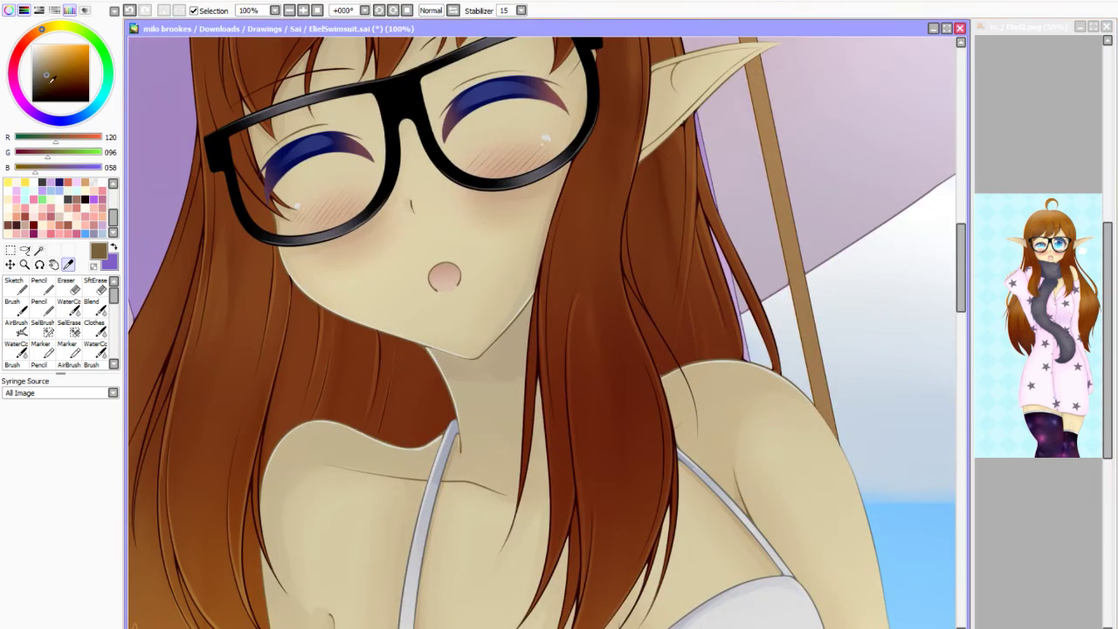
{"action": "left_click", "coordinate": [419, 227]}
{"action": "scroll", "coordinate": [440, 247], "scroll_direction": "up", "scroll_amount": 1}
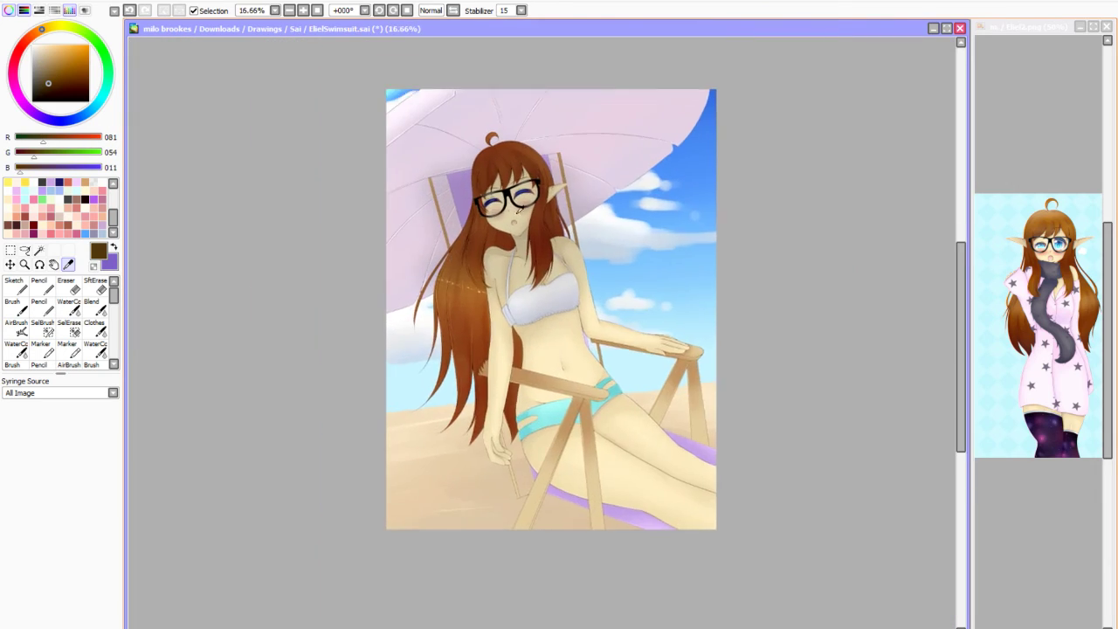
Maximize the canvas window and examine the whole drawing with its recoloured line art.
{"action": "scroll", "coordinate": [496, 165], "scroll_direction": "up", "scroll_amount": 1}
{"action": "scroll", "coordinate": [497, 165], "scroll_direction": "down", "scroll_amount": 1}
{"action": "scroll", "coordinate": [496, 164], "scroll_direction": "up", "scroll_amount": 1}
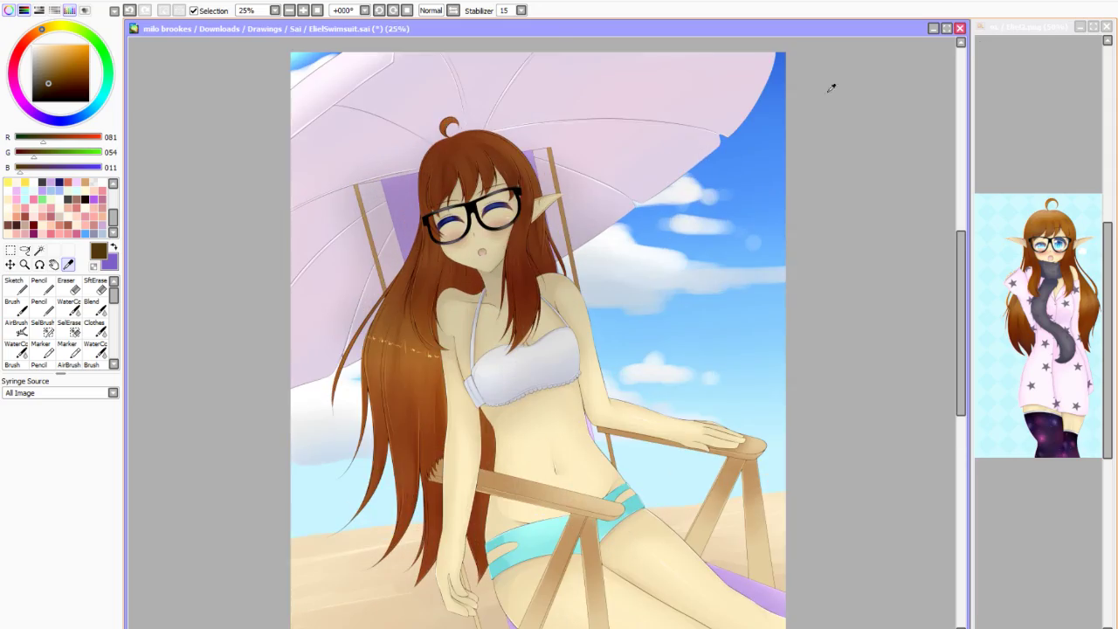
{"action": "left_click", "coordinate": [947, 28]}
{"action": "scroll", "coordinate": [683, 171], "scroll_direction": "down", "scroll_amount": 2}
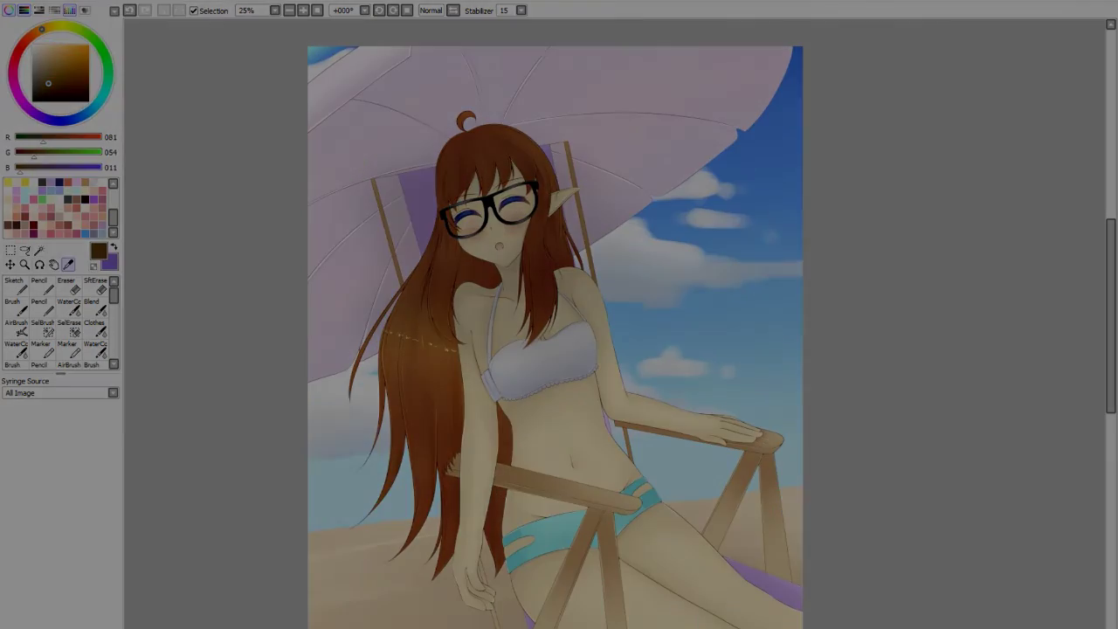